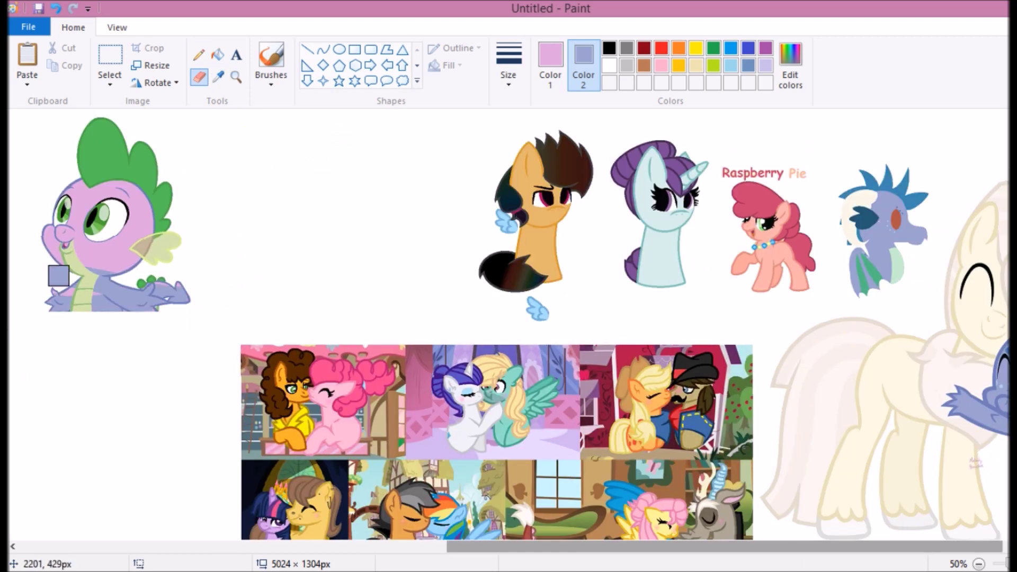
Recolor the small dragon's remaining lilac skin in lavender blue and its outline in the darker lavender-blue shade.
click(235, 77)
click(129, 286)
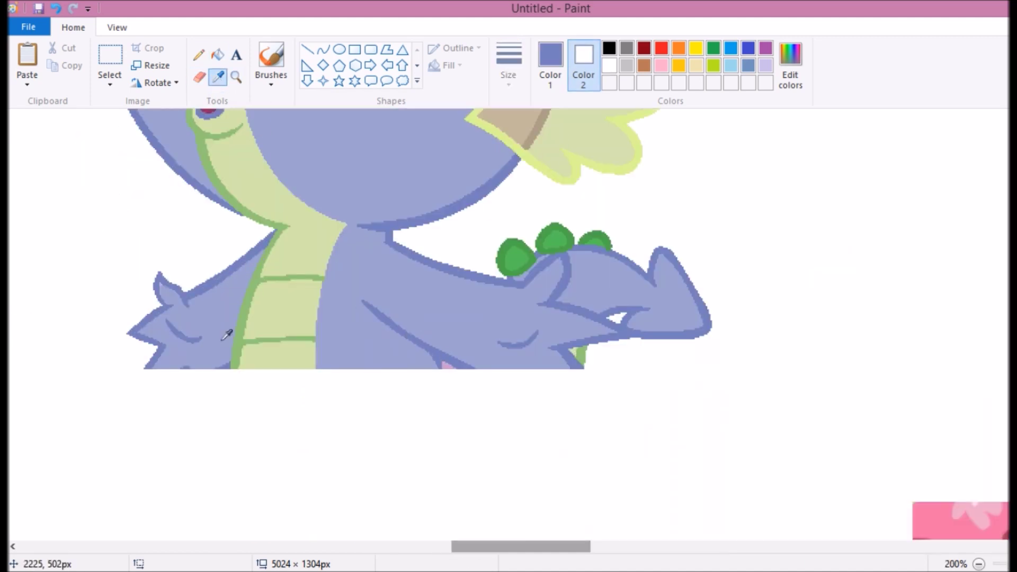
click(476, 252)
Clean up the overlap inside the dragon's pale green ear fin and fill its interior with the reference dragon's dark blue.
scroll(361, 180, up, 5)
click(582, 367)
click(509, 408)
click(199, 54)
scroll(450, 233, up, 3)
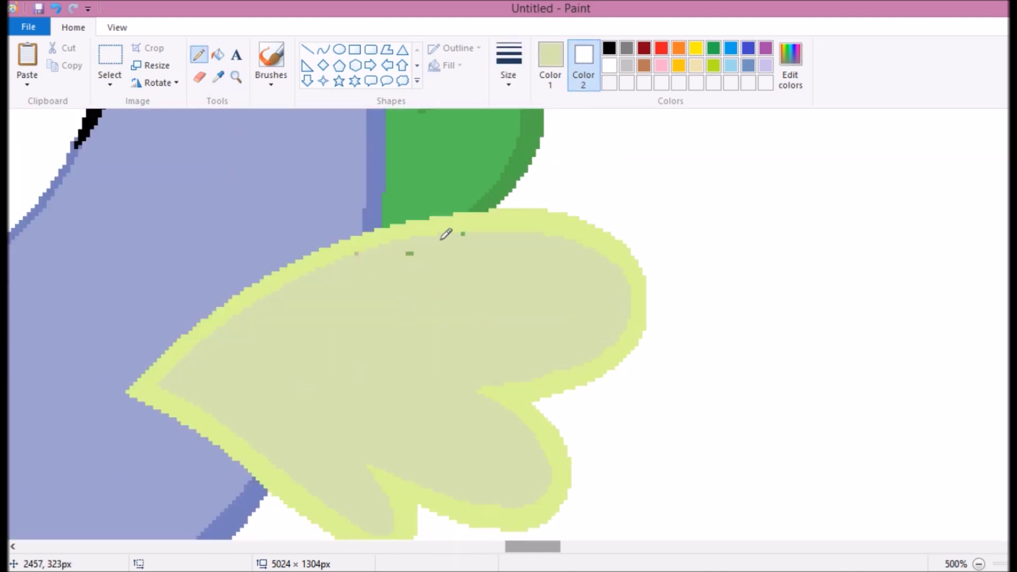
scroll(278, 246, down, 5)
click(218, 77)
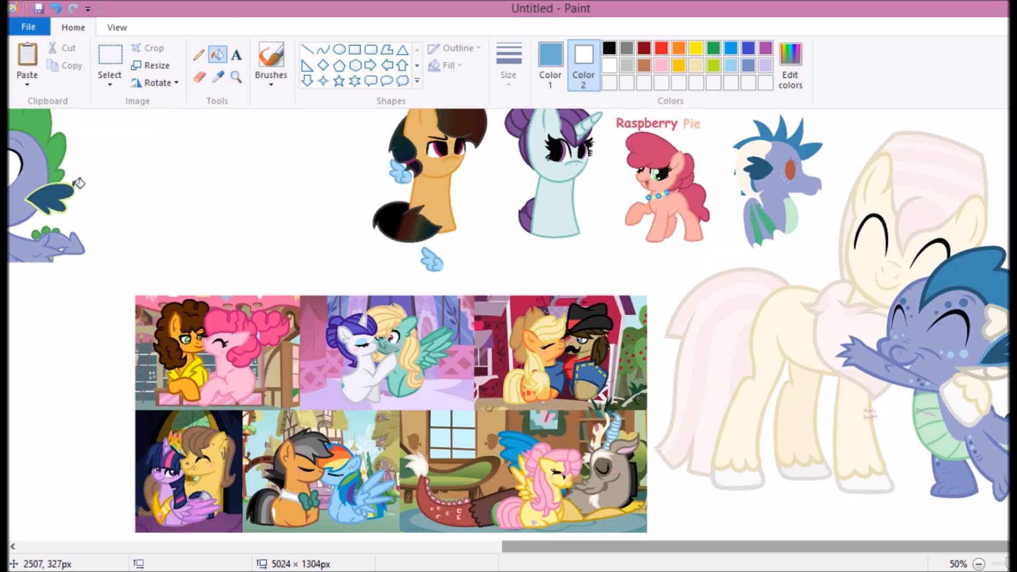
Recolor the ear fin's outline light blue and remove the green spines from the dragon's head with white.
click(236, 76)
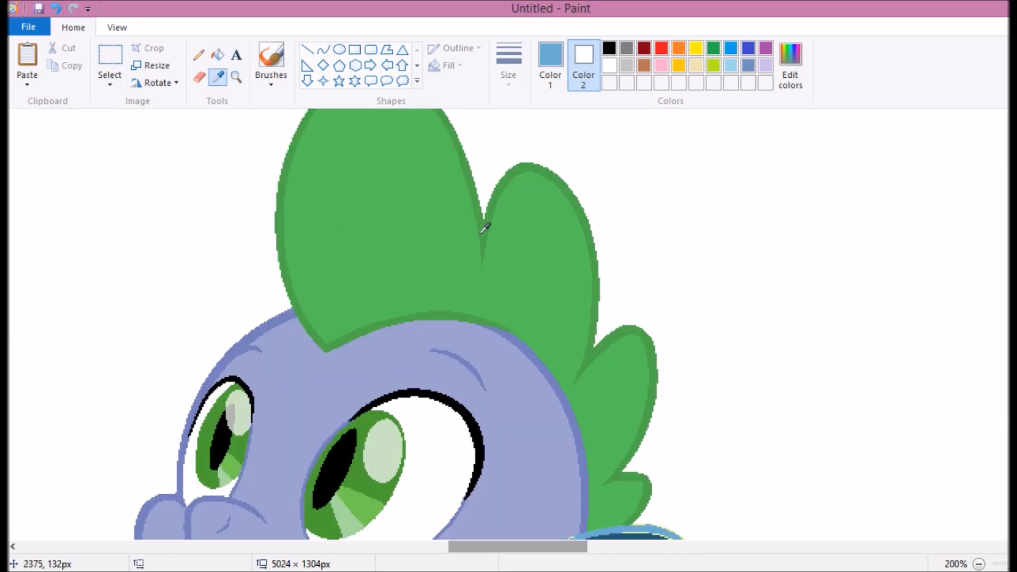
scroll(265, 110, up, 3)
click(199, 77)
right_click(419, 344)
scroll(414, 373, down, 3)
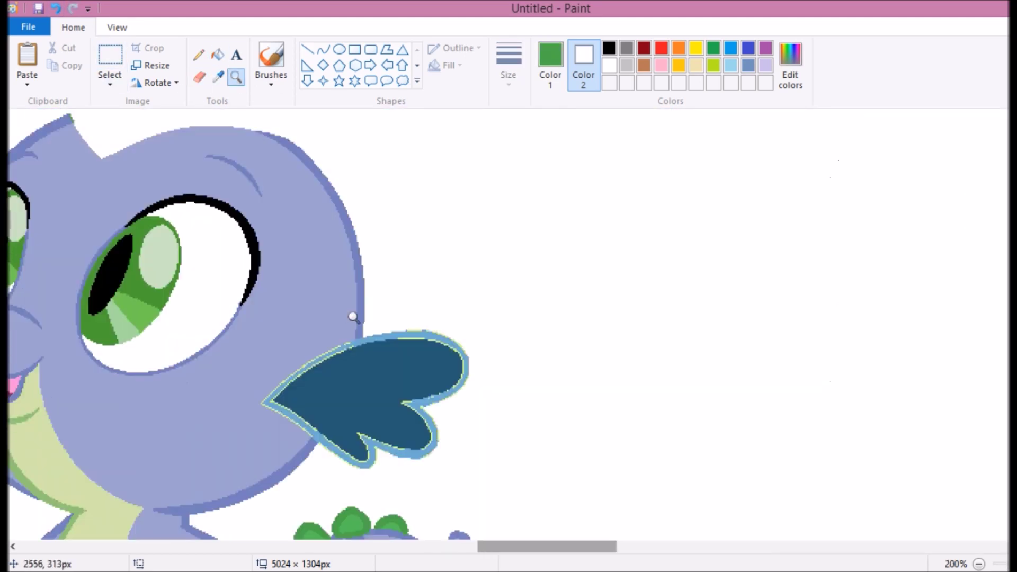
Cover the leftover yellow-green pixels around the ear fin so its edge is cleanly light blue.
scroll(351, 313, up, 2)
click(199, 77)
click(609, 65)
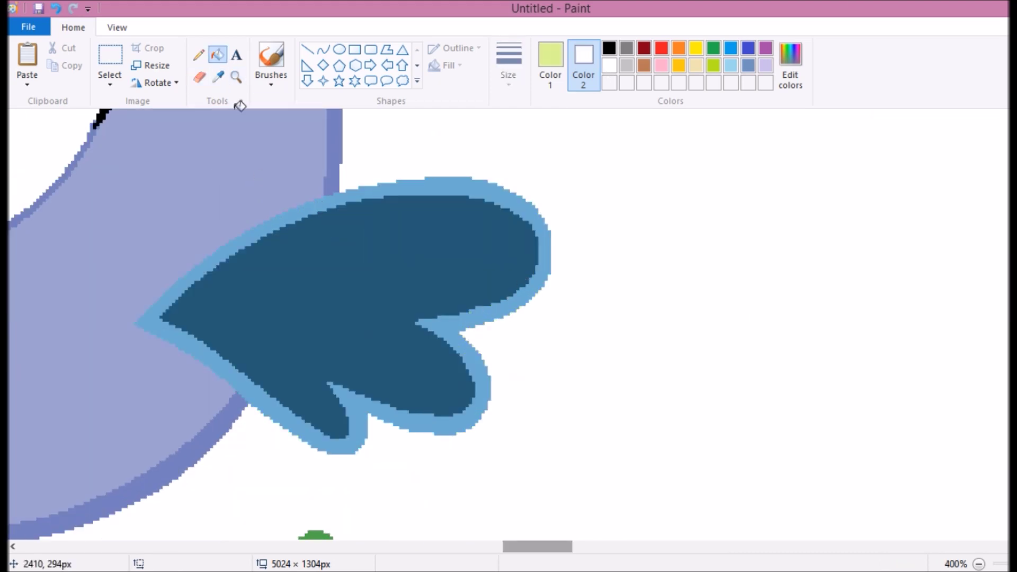
Cover the green patch under the arm with lavender blue and recolor the three tail spines medium blue with dark blue outlines.
scroll(222, 234, down, 5)
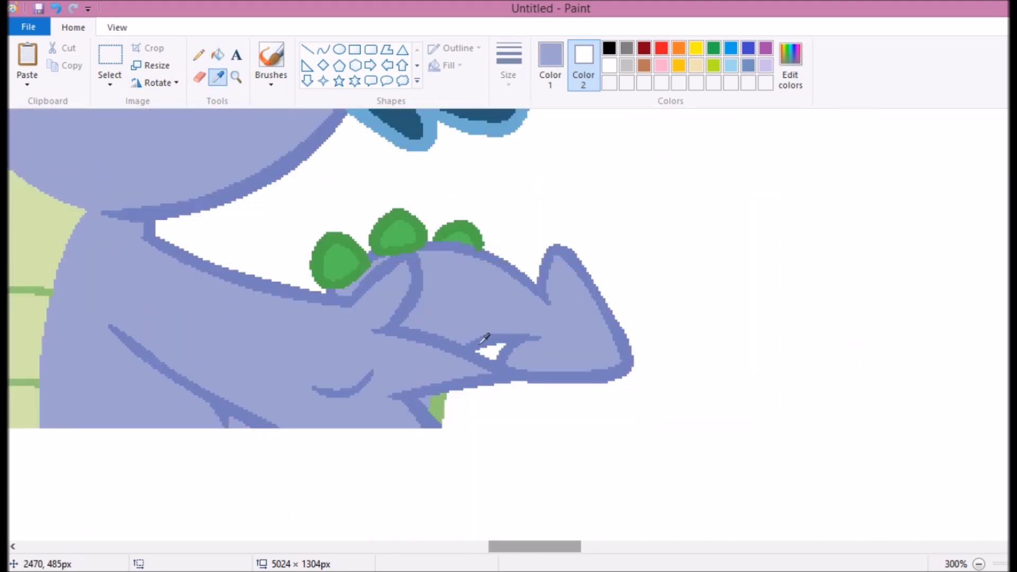
scroll(485, 338, up, 2)
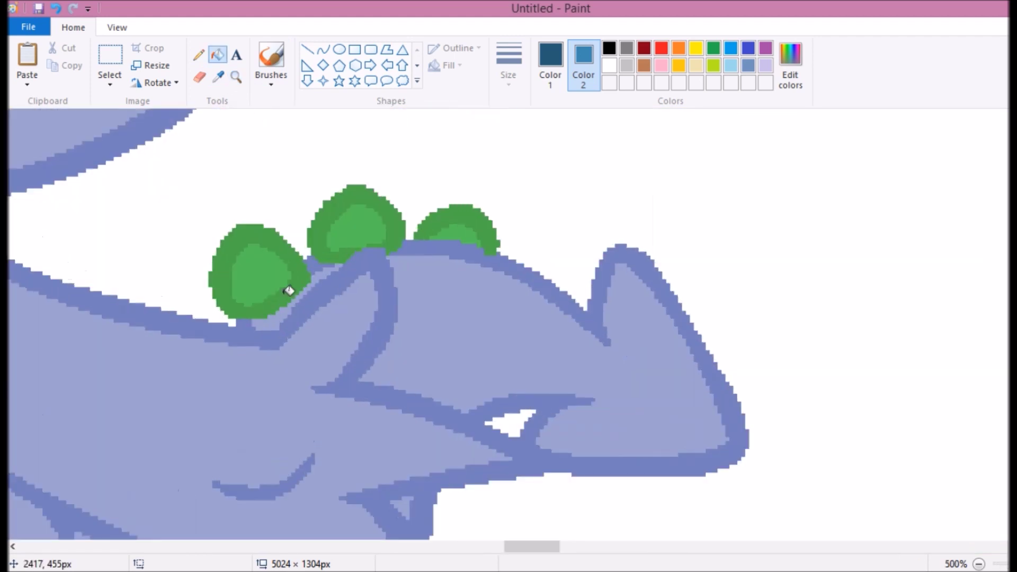
right_click(470, 223)
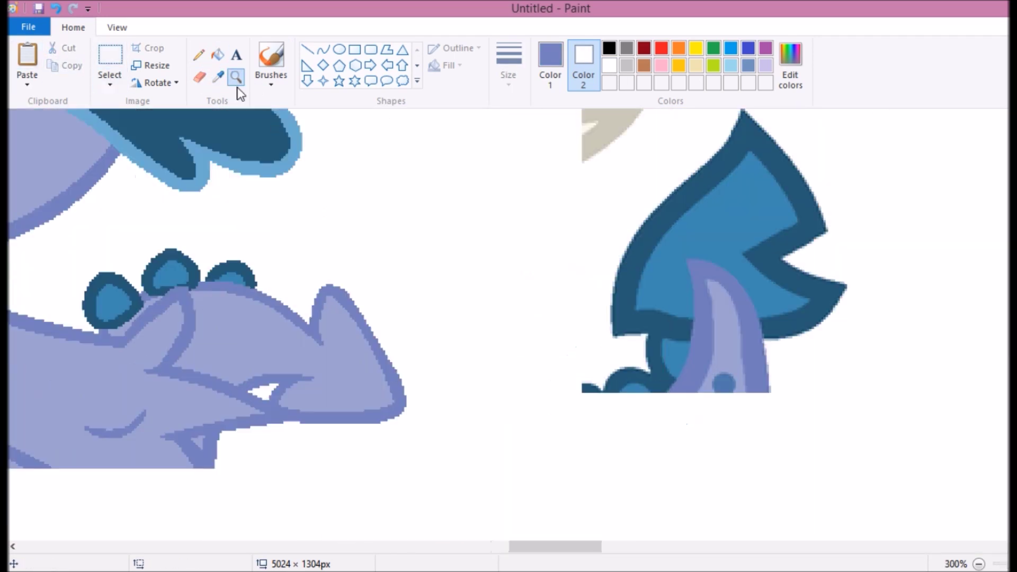
Reshape the tail tip, outline a notched tail fin behind it with dark blue curves, and sample the medium blue fill for it.
click(508, 66)
drag(345, 366, 272, 302)
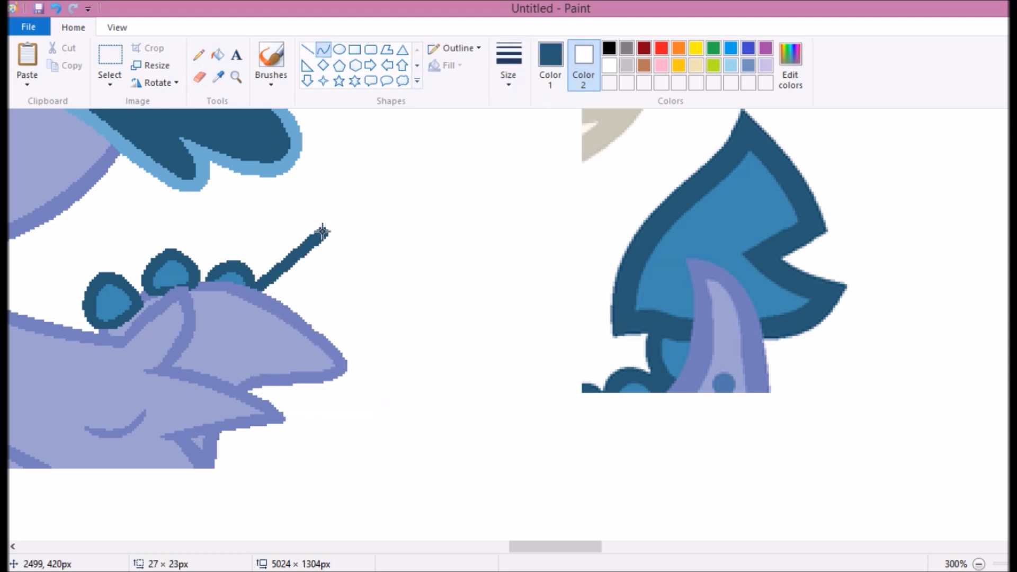
drag(323, 232, 439, 391)
mouse_move(371, 307)
mouse_down()
mouse_move(323, 222)
mouse_move(365, 350)
mouse_up()
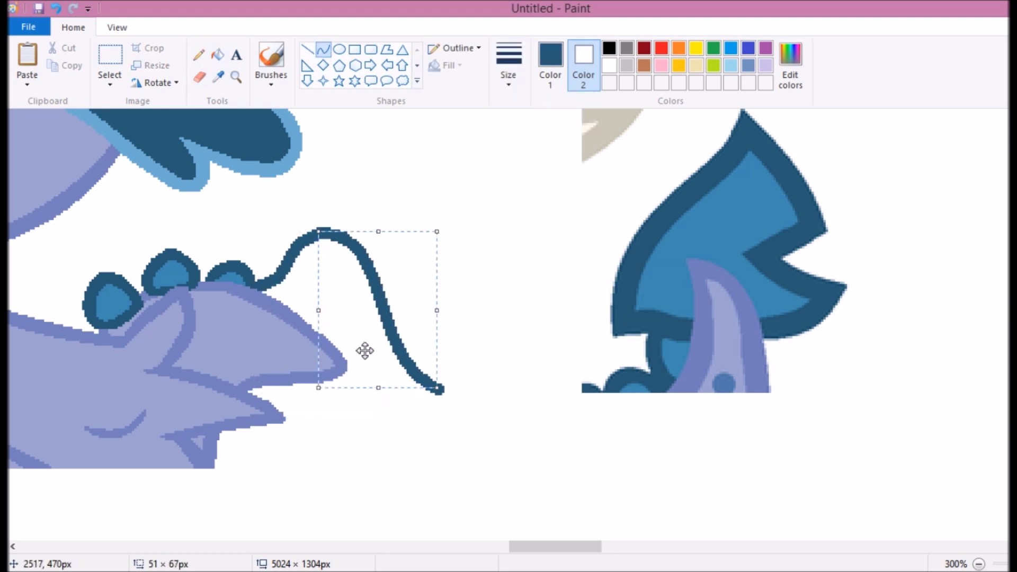
drag(328, 433, 319, 430)
drag(323, 456, 454, 374)
scroll(259, 424, up, 2)
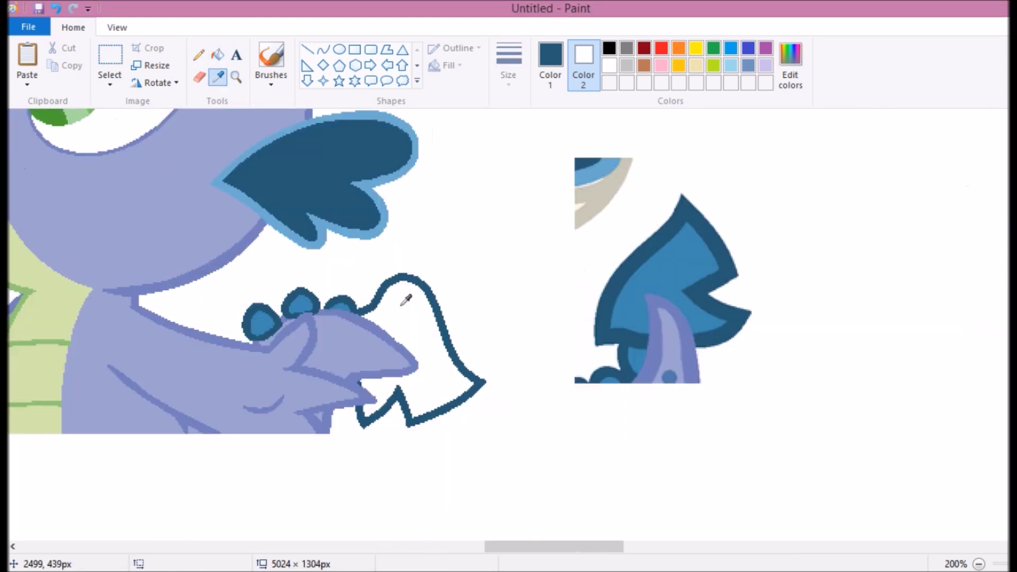
Recolor the green irises of both dragon eyes in orange-brown, mixing custom darker and lighter shades for the segments.
scroll(216, 186, down, 2)
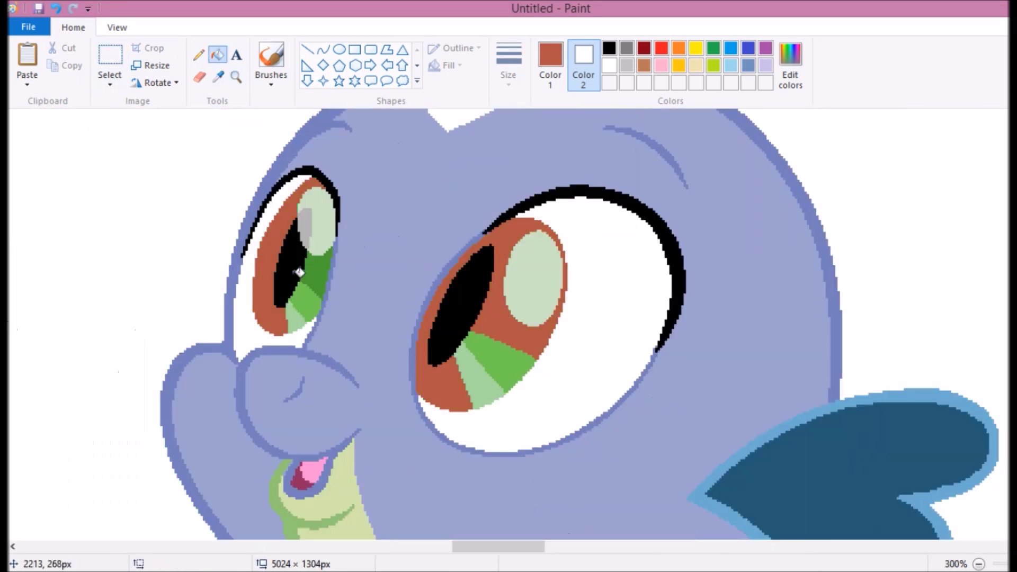
click(299, 272)
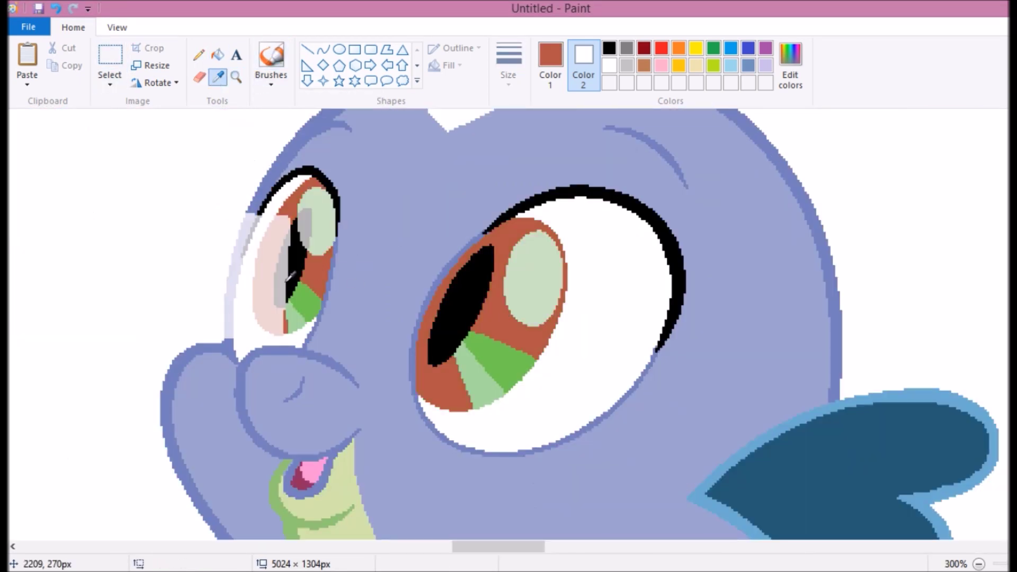
click(551, 64)
click(791, 64)
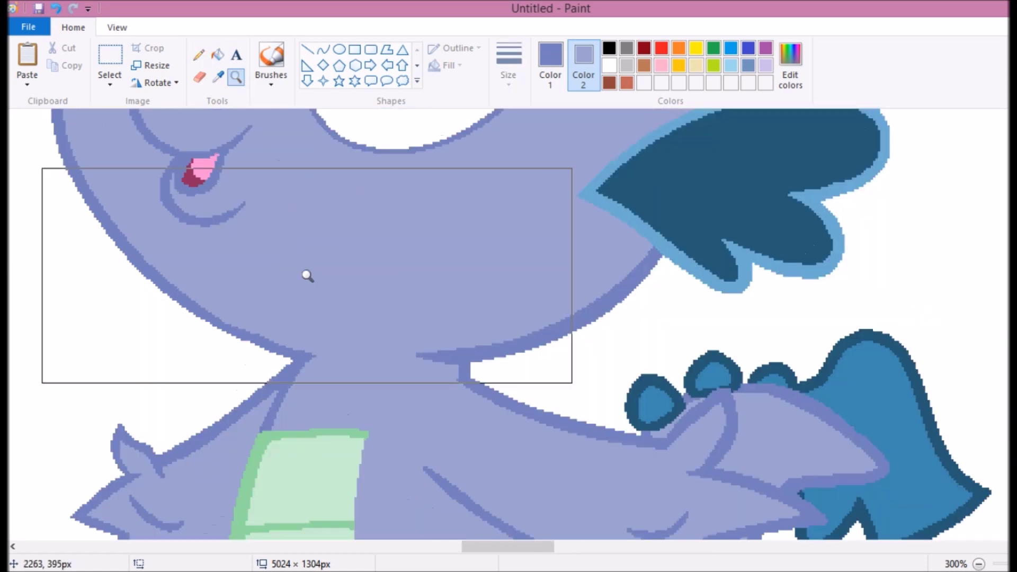
Set the pencil to the thickest line size and add light and darker blue round freckles to the dragon.
click(509, 67)
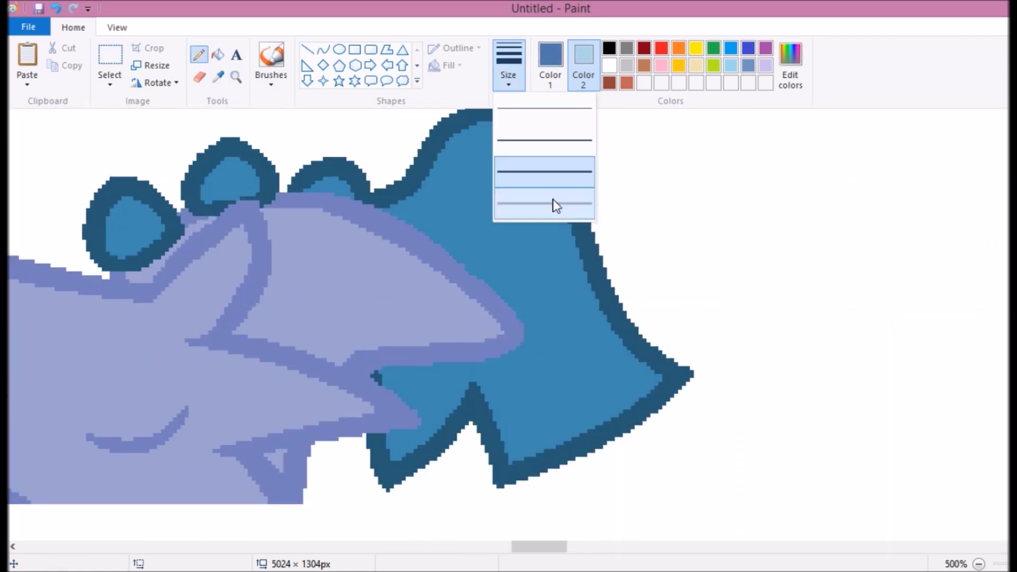
click(551, 205)
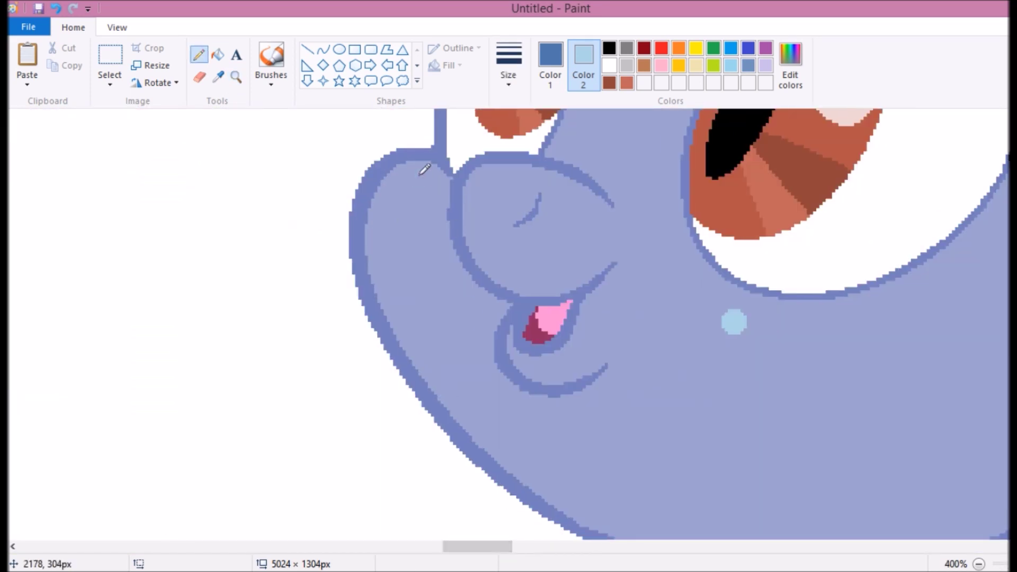
right_click(420, 174)
right_click(844, 328)
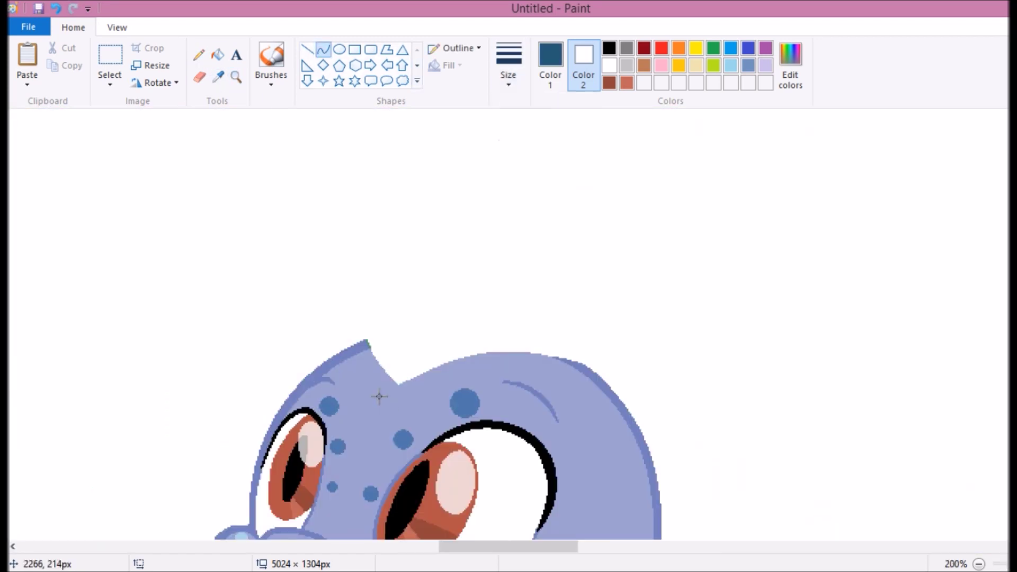
Outline a tall, pointed crest with dark blue curves from the forehead over the back of the head to below the ear fin.
drag(379, 398, 588, 352)
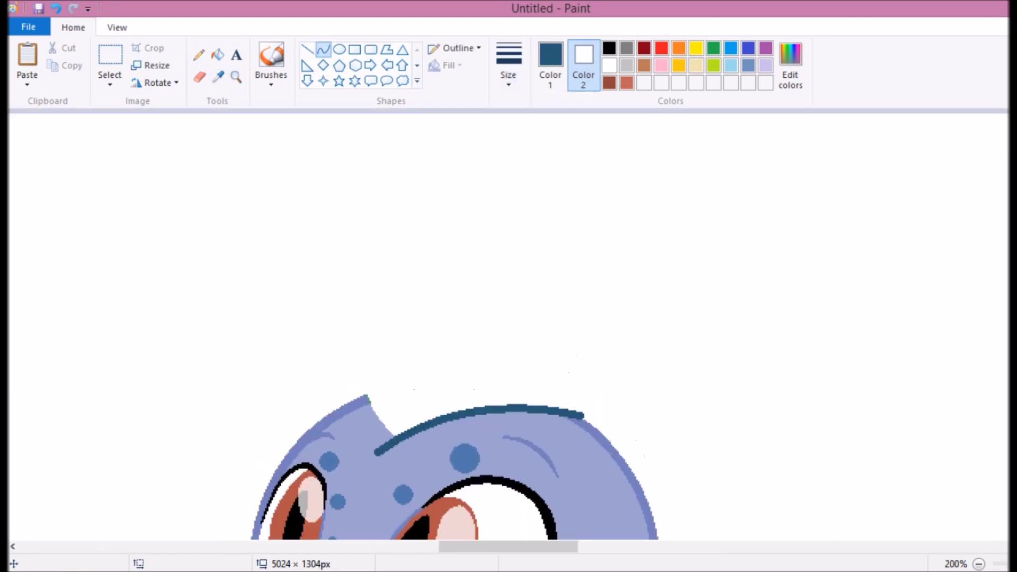
drag(374, 455, 497, 259)
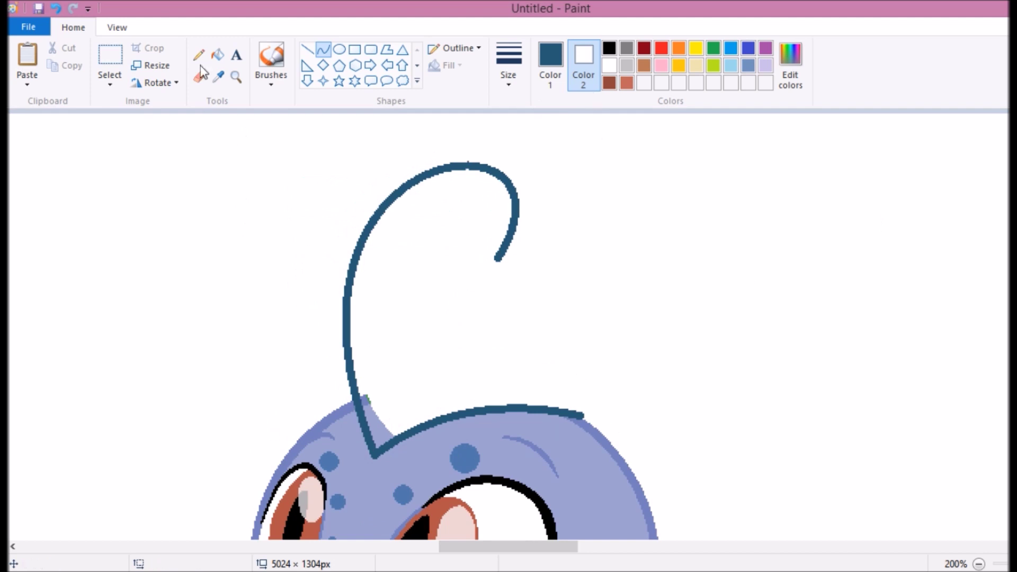
drag(492, 310, 749, 376)
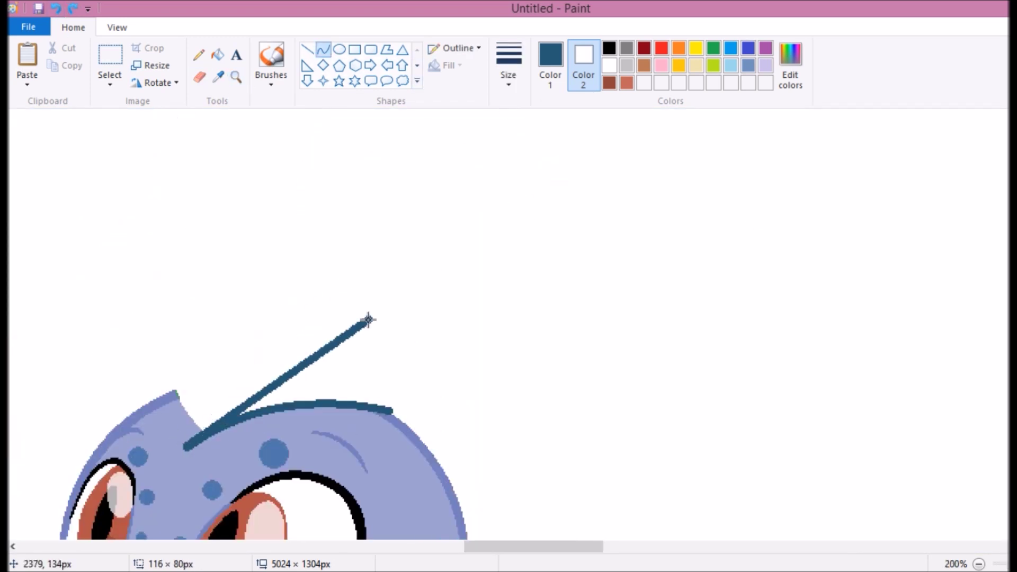
drag(583, 238, 800, 252)
drag(374, 324, 618, 480)
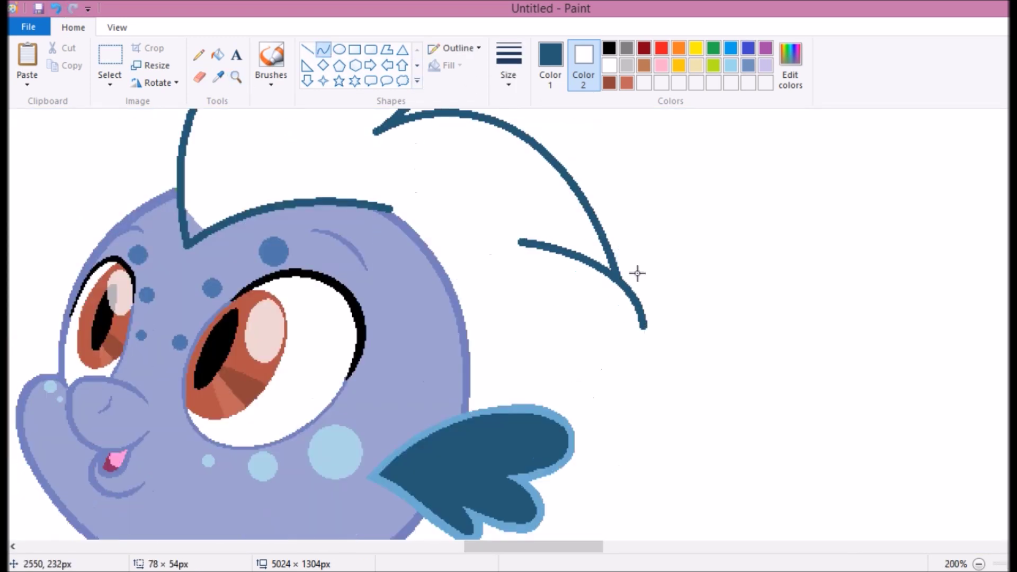
drag(637, 273, 615, 429)
drag(540, 400, 597, 485)
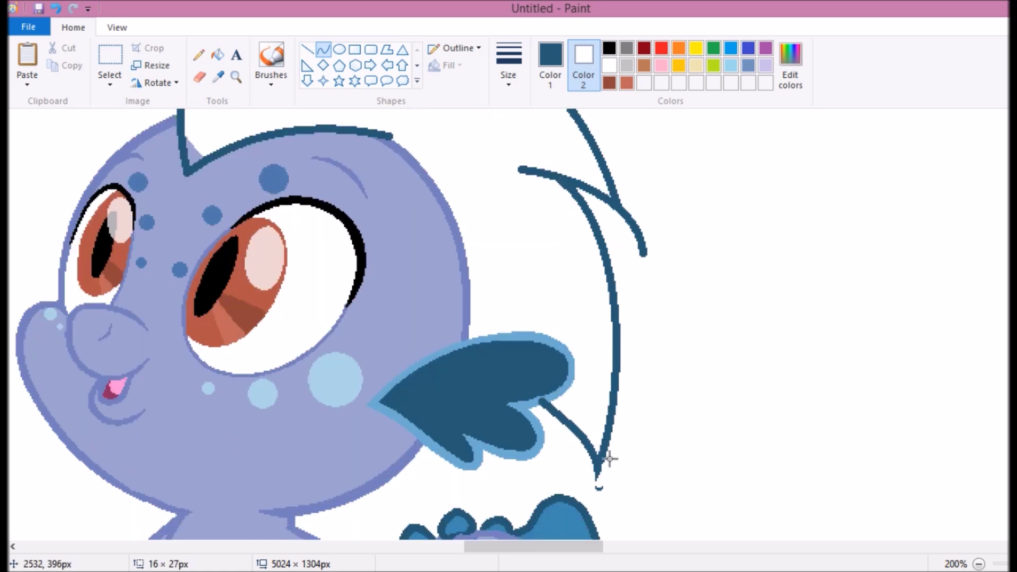
Trim the crest's overhanging line ends with the thickest pencil and fill the crest with medium blue.
click(199, 55)
click(508, 64)
click(551, 209)
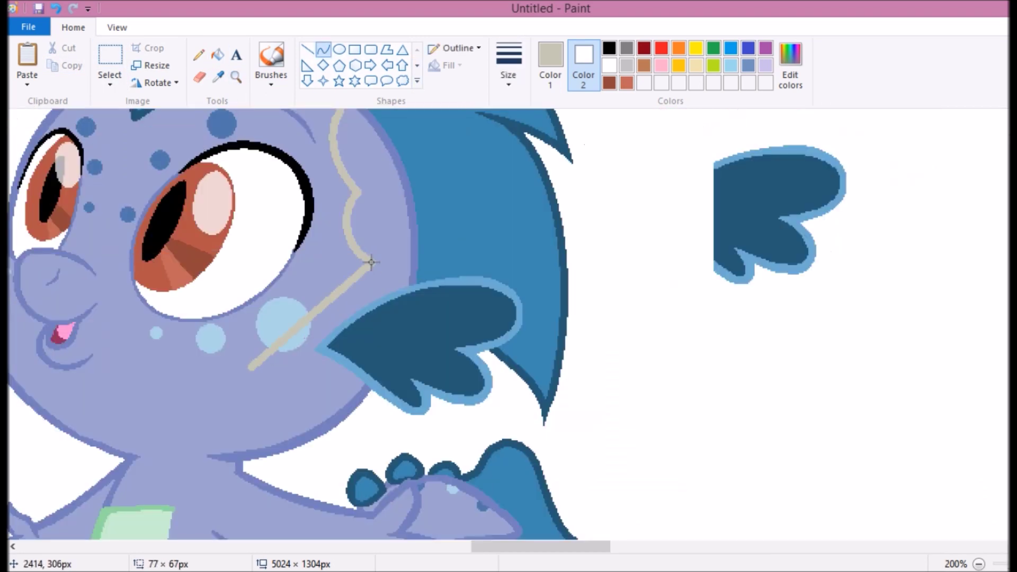
Draw a beige frill behind the dragon's cheek with curves, including its outer edge, scalloped inner edge and fold lines.
drag(371, 262, 670, 450)
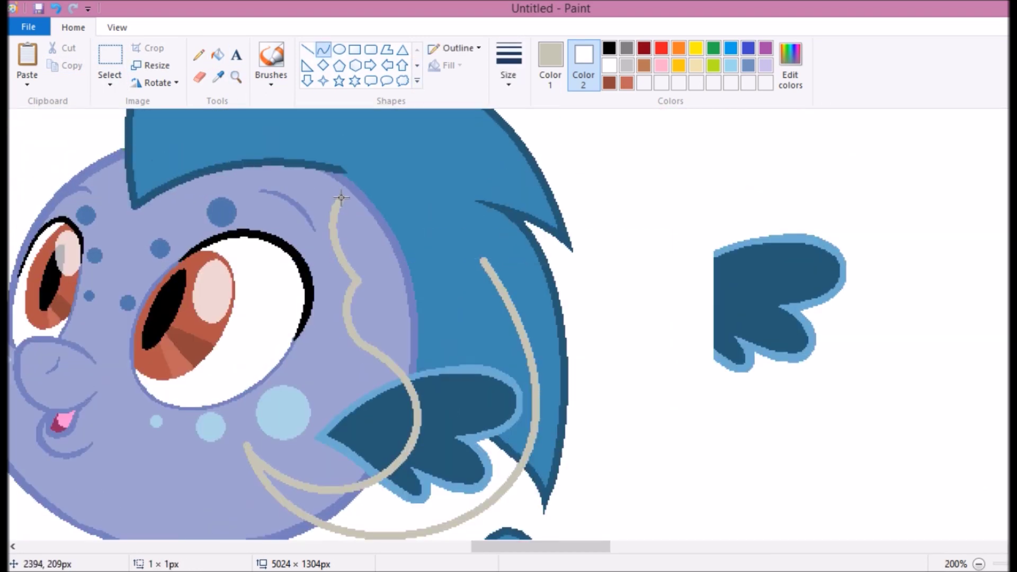
drag(339, 179, 480, 258)
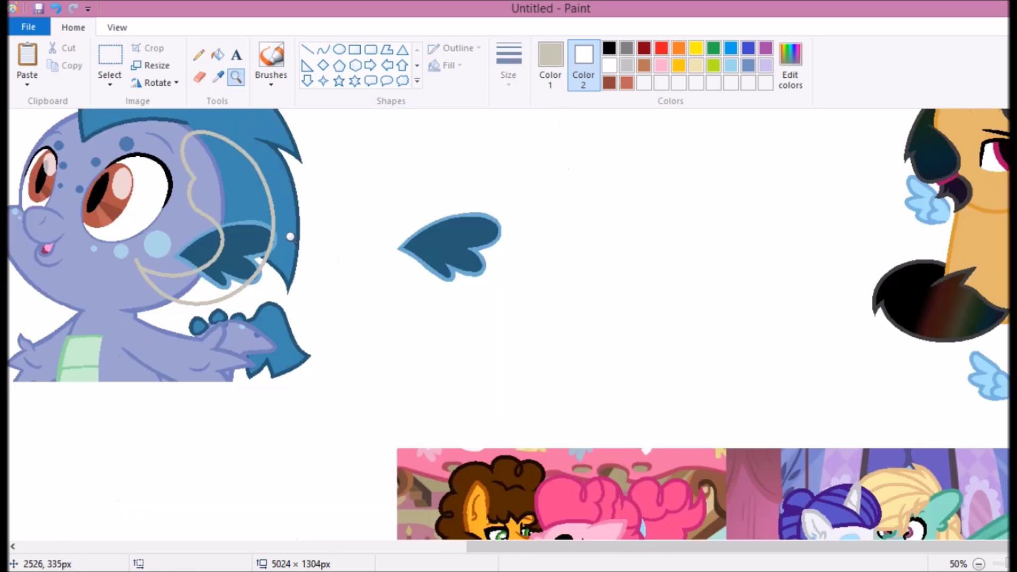
click(290, 237)
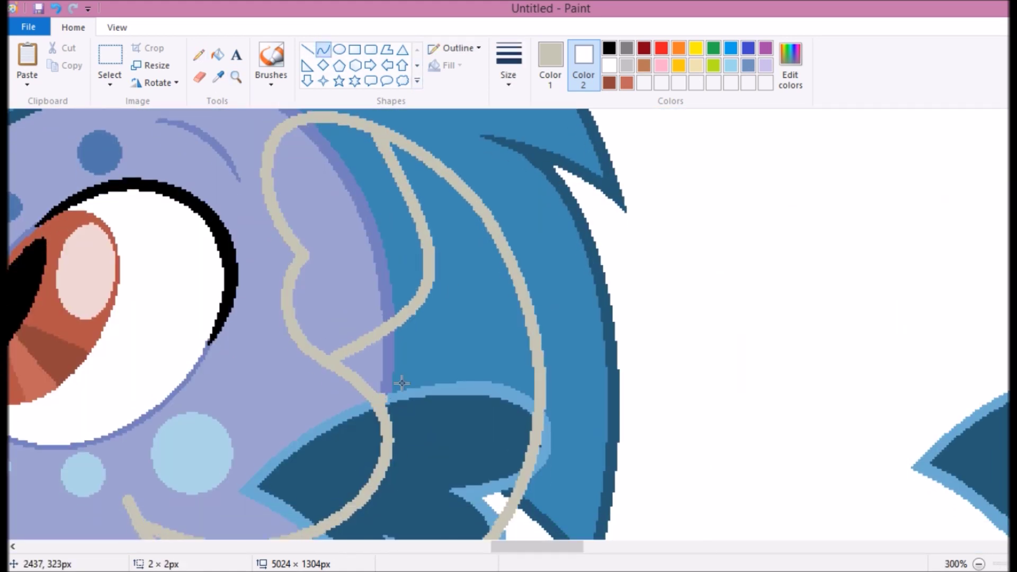
scroll(402, 383, down, 5)
drag(364, 306, 365, 305)
drag(380, 422, 226, 356)
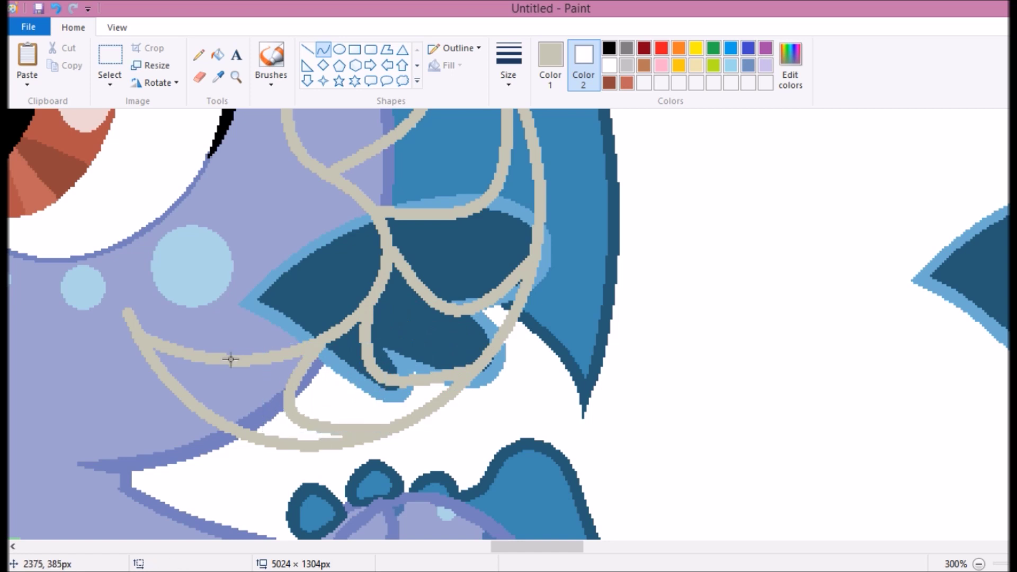
Place the spare copy of the blue ear fin over the beige frill on the dragon's cheek.
scroll(221, 154, down, 1)
click(110, 63)
drag(269, 226, 699, 253)
drag(408, 371, 854, 382)
key(ctrl+z)
click(236, 77)
click(318, 344)
click(290, 336)
Sharpen the frill's pointed lower tip on the cheek by trimming it with the sampled lavender-blue skin color.
click(323, 49)
click(218, 77)
click(378, 270)
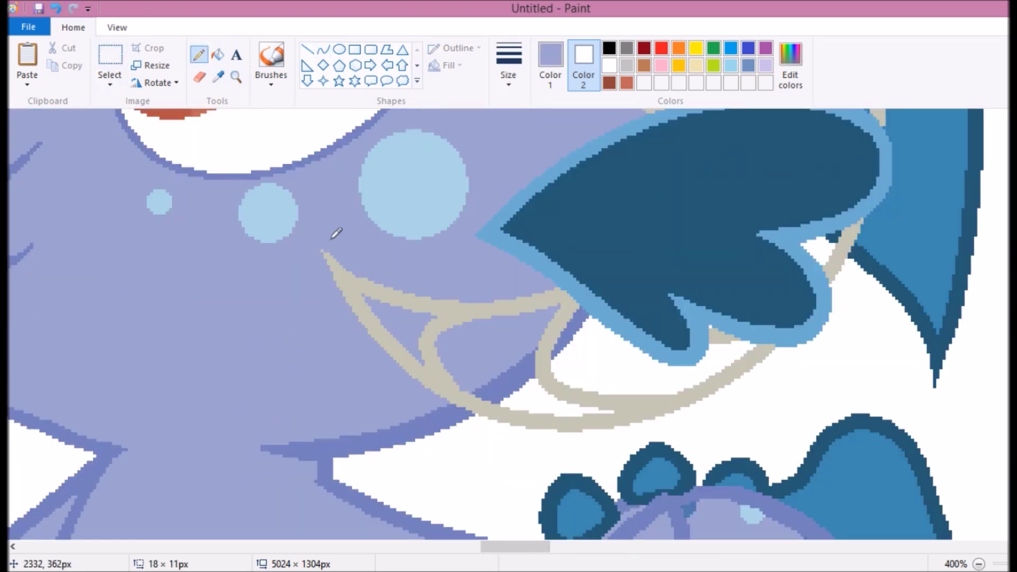
Clear the frill's sections to white and fill them with the cream color sampled from the reference dragon.
scroll(368, 288, up, 10)
scroll(610, 328, down, 10)
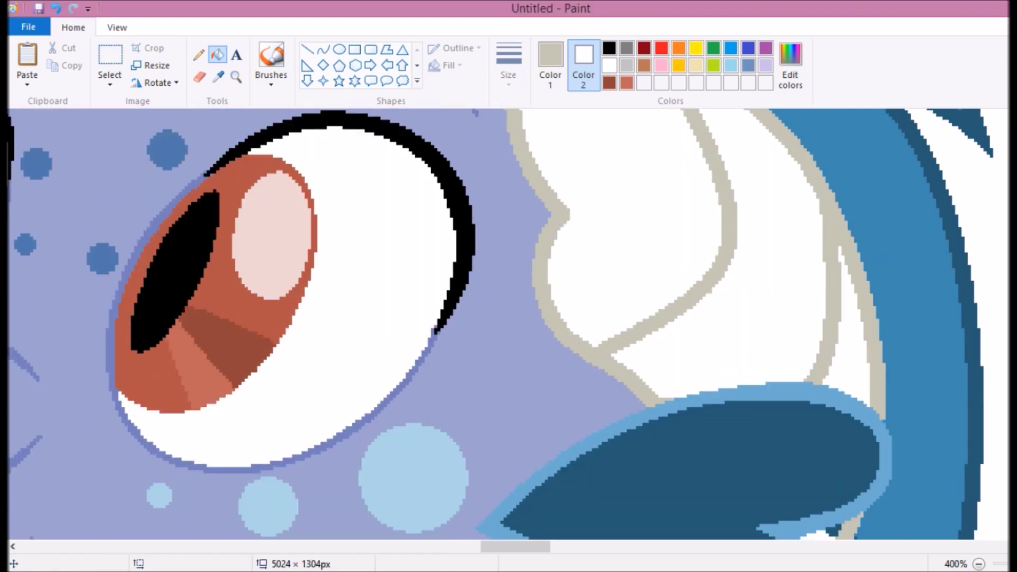
click(540, 352)
scroll(364, 311, down, 3)
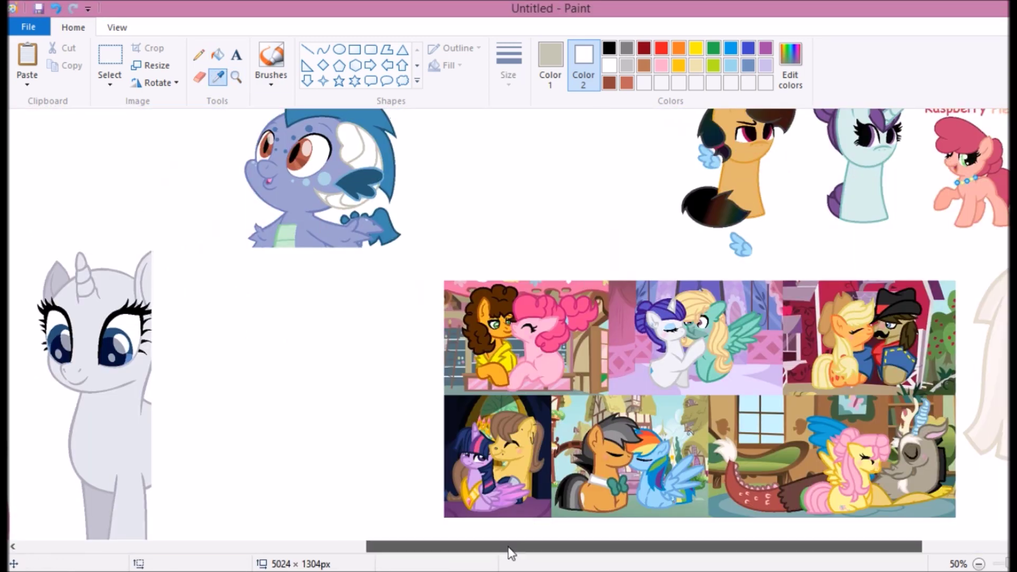
drag(453, 556, 579, 556)
click(237, 77)
right_click(311, 191)
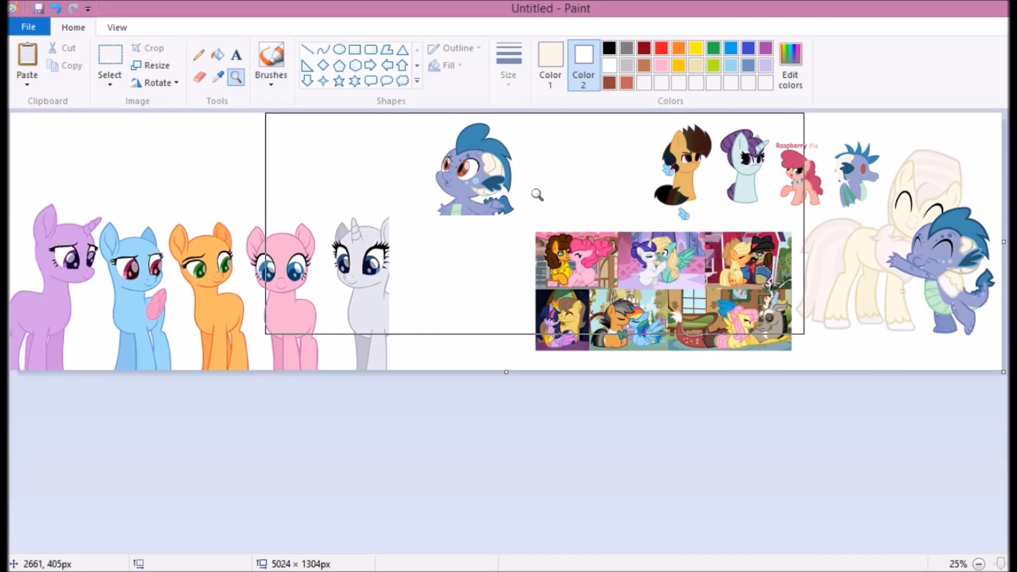
Place the Raspberry Pie reference above the pony bases and recolor the pink pony's body and outlines with its salmon shades.
click(816, 194)
click(466, 415)
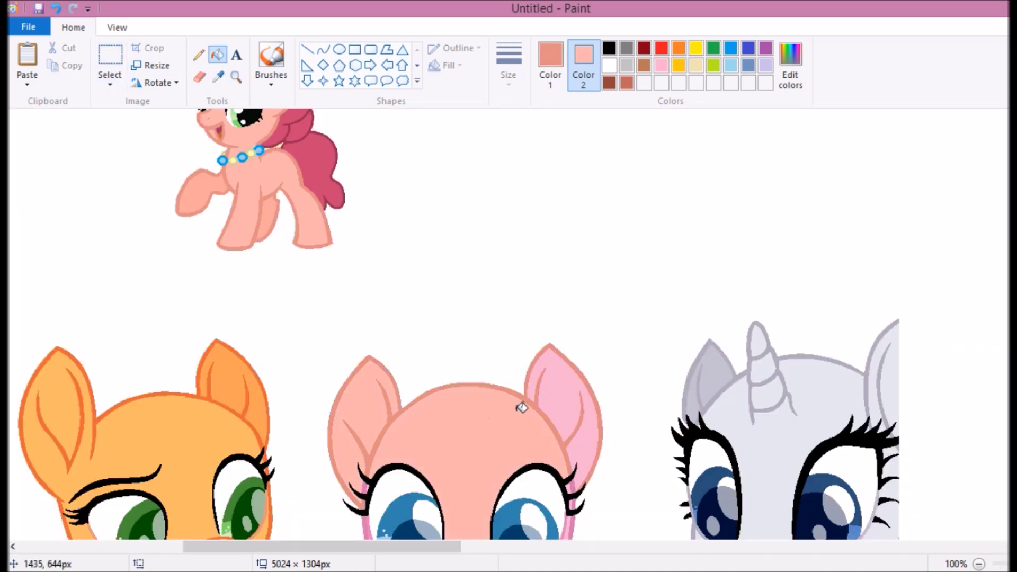
scroll(466, 416, up, 2)
click(711, 212)
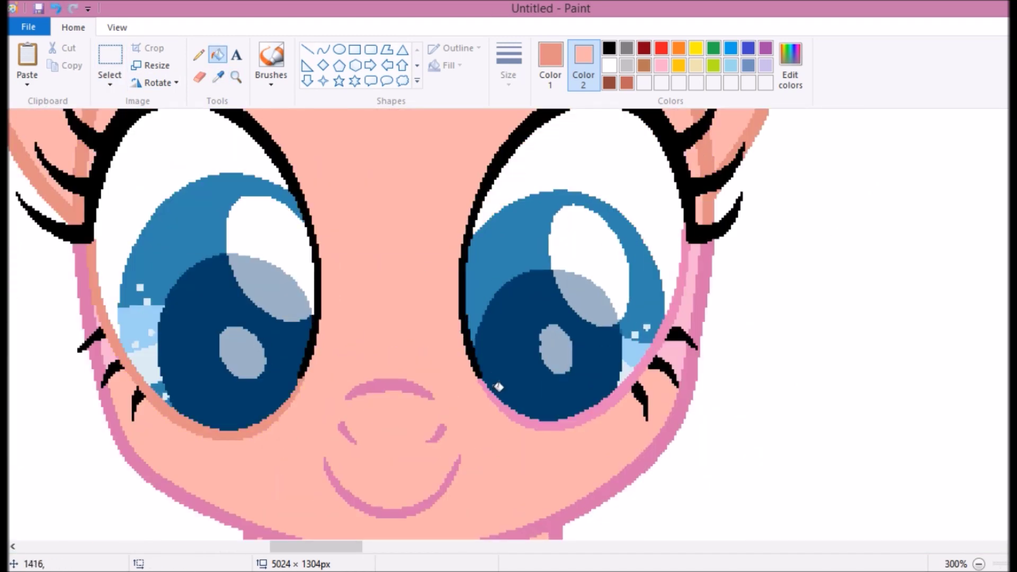
click(236, 77)
scroll(613, 288, down, 3)
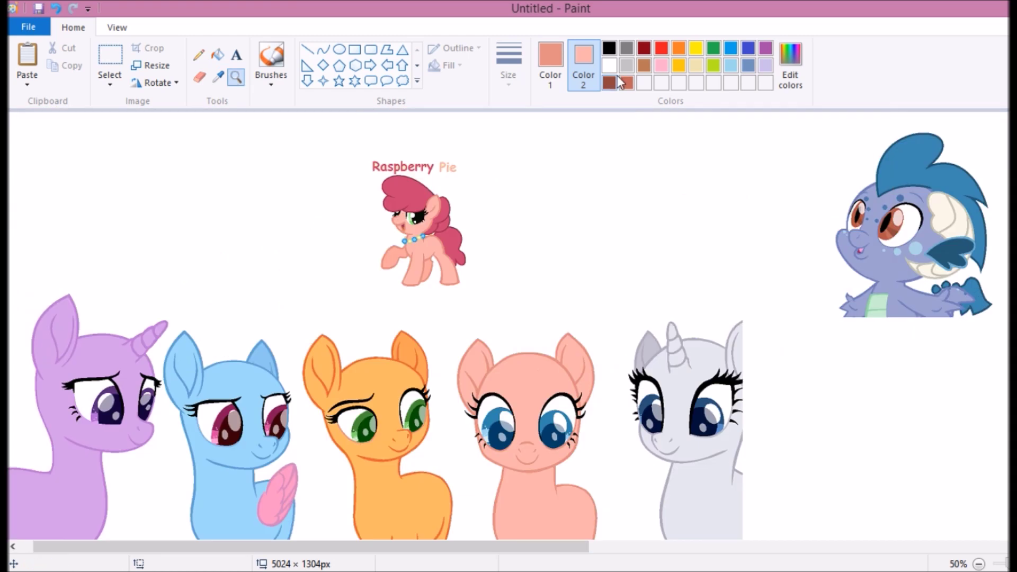
Fill the pink pony's irises with the green shade sampled from the Raspberry Pie reference's eye.
click(433, 259)
scroll(563, 482, down, 3)
scroll(351, 345, up, 3)
scroll(368, 188, down, 2)
scroll(468, 313, up, 2)
scroll(468, 313, right, 5)
scroll(443, 427, down, 3)
click(218, 54)
click(217, 77)
click(776, 328)
click(530, 222)
click(159, 212)
click(201, 371)
key(ctrl+z)
Mix a darker green from the sampled eye color and fill the lower iris bands of the pink pony with it.
click(218, 77)
click(550, 64)
click(791, 64)
drag(713, 246, 713, 260)
click(397, 397)
click(104, 329)
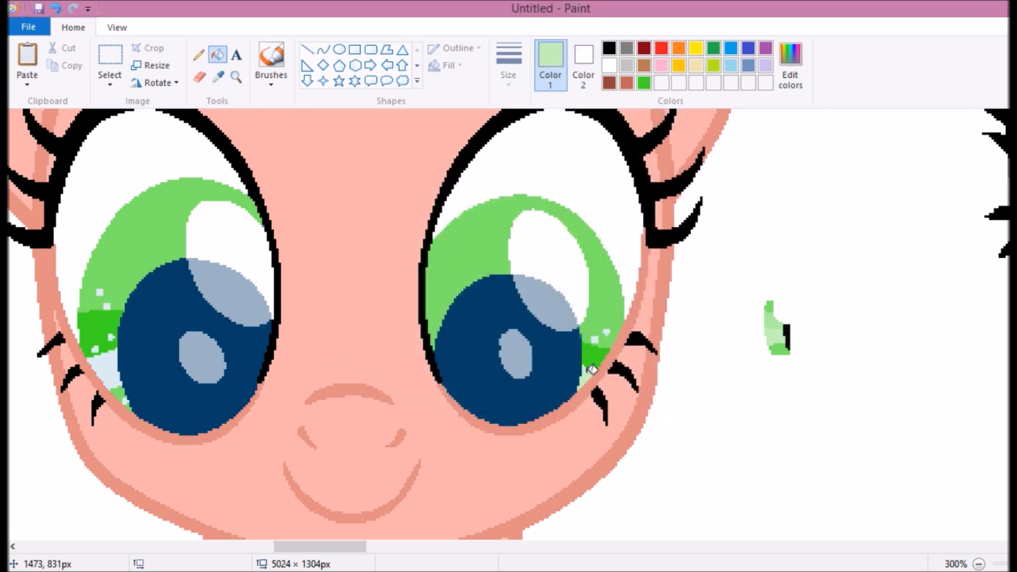
Fill the pink pony's pupils dark green and tint the eye highlights pale green.
drag(650, 313, 776, 328)
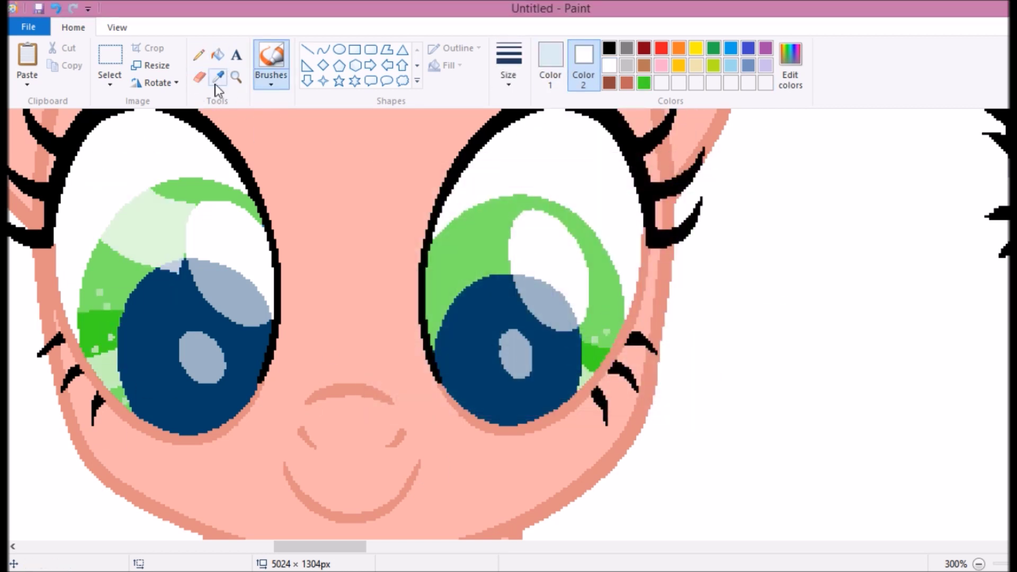
click(218, 54)
click(509, 371)
click(164, 297)
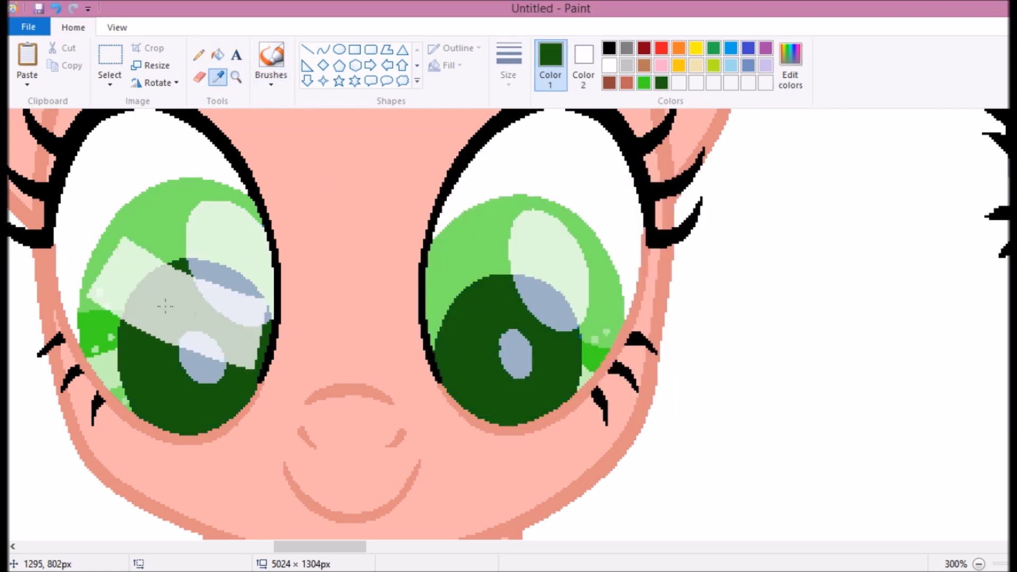
click(228, 292)
click(546, 299)
Draw two round beads about 23 px wide, blue outlined with a solid light blue fill, on both sides of the pony's neck.
click(236, 77)
right_click(258, 309)
scroll(345, 173, right, 5)
click(228, 148)
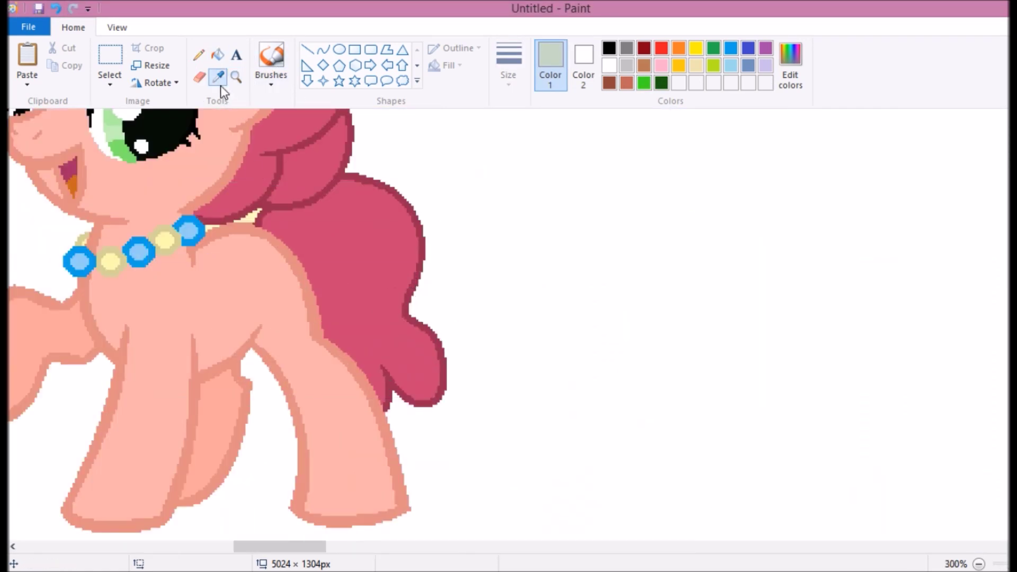
click(731, 47)
right_click(277, 311)
click(277, 311)
click(339, 49)
click(445, 65)
click(475, 104)
drag(286, 277, 319, 309)
drag(627, 263, 658, 295)
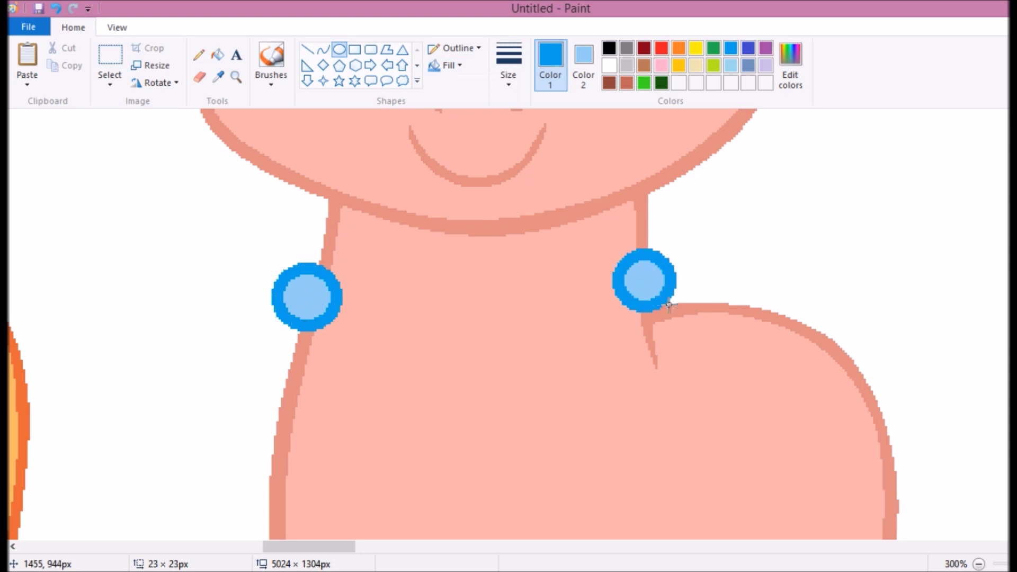
Draw a round pale yellow bead with a beige outline beside the blue bead, using the reference necklace's colors.
click(218, 77)
click(224, 394)
click(235, 77)
click(252, 384)
click(339, 49)
drag(266, 306, 184, 342)
Copy the blue and yellow beads into alternating rows down both sides of the pony's neck.
click(110, 54)
key(ctrl+v)
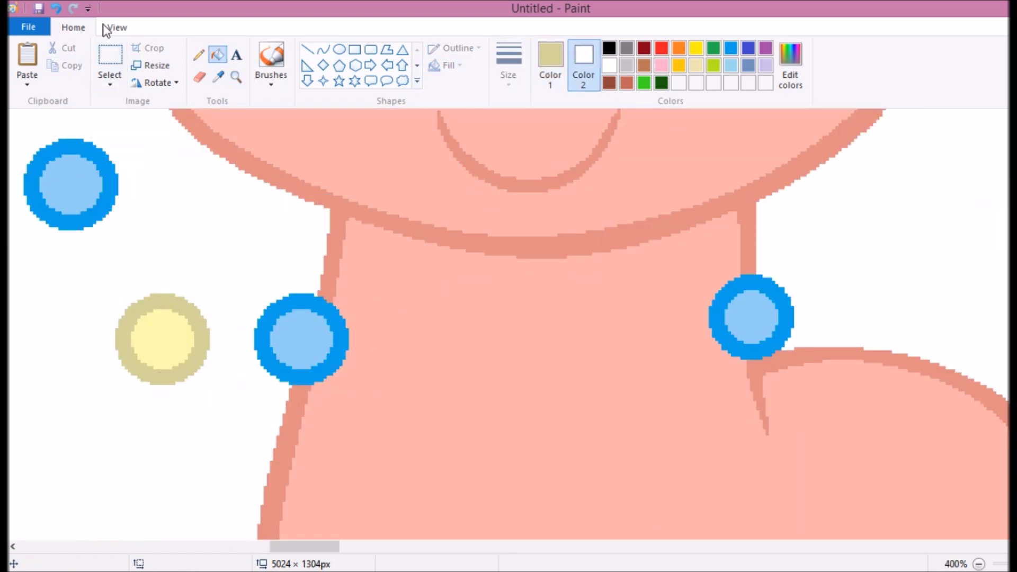
drag(91, 227, 772, 363)
key(ctrl+v)
drag(109, 265, 215, 391)
drag(159, 334, 77, 288)
key(ctrl+c)
key(ctrl+v)
drag(63, 175, 404, 439)
key(ctrl+v)
Complete the necklace with two more yellow beads and a blue bead at its lowest point on the chest.
key(ctrl+v)
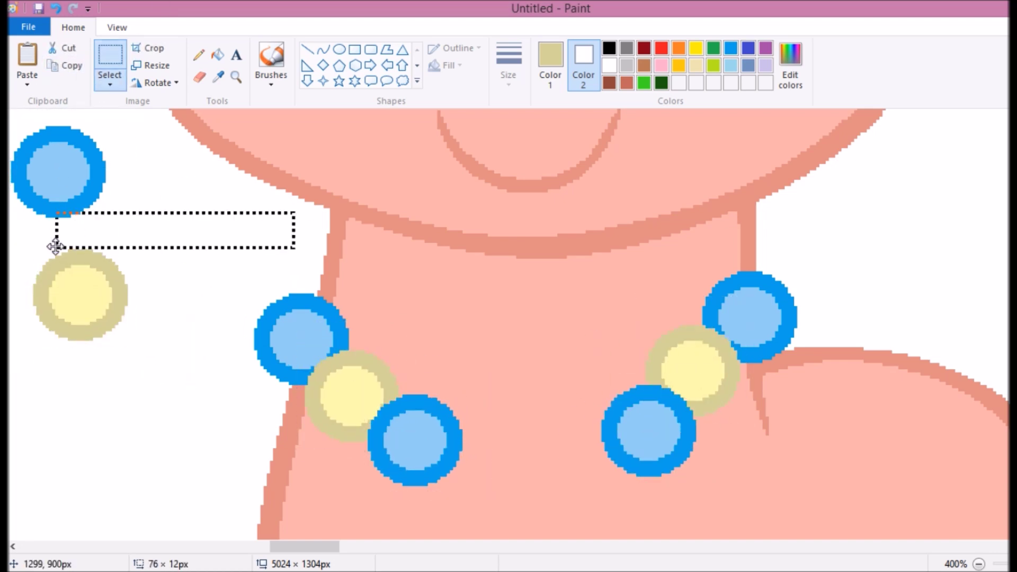
drag(104, 330, 501, 518)
key(ctrl+v)
drag(62, 154, 590, 477)
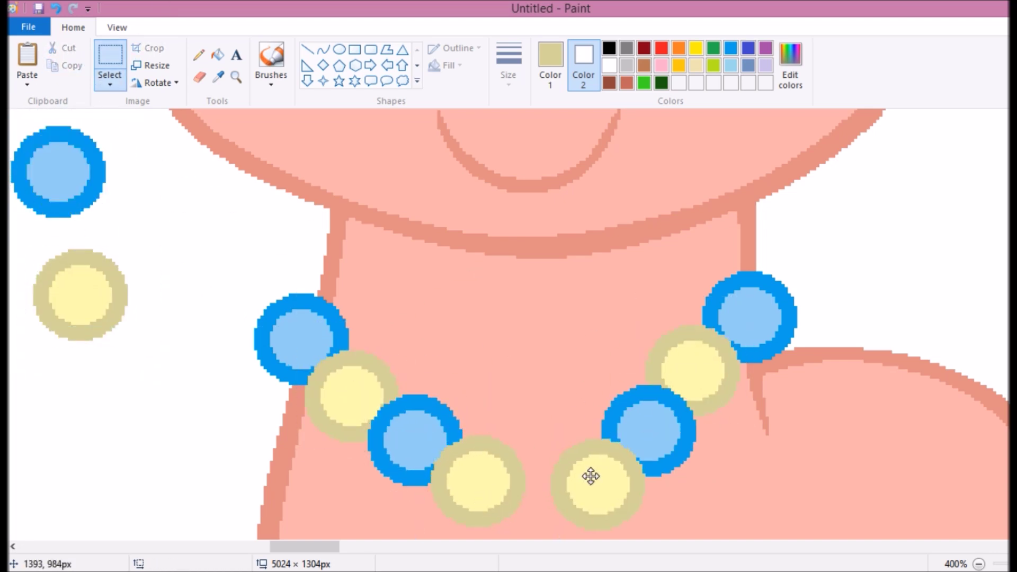
drag(40, 142, 529, 409)
Draw beige curves for the partly hidden beads at both sides of the neck and fill them pale yellow.
scroll(529, 408, up, 4)
click(236, 77)
click(325, 405)
click(323, 49)
drag(527, 197, 418, 306)
drag(456, 254, 408, 196)
click(56, 9)
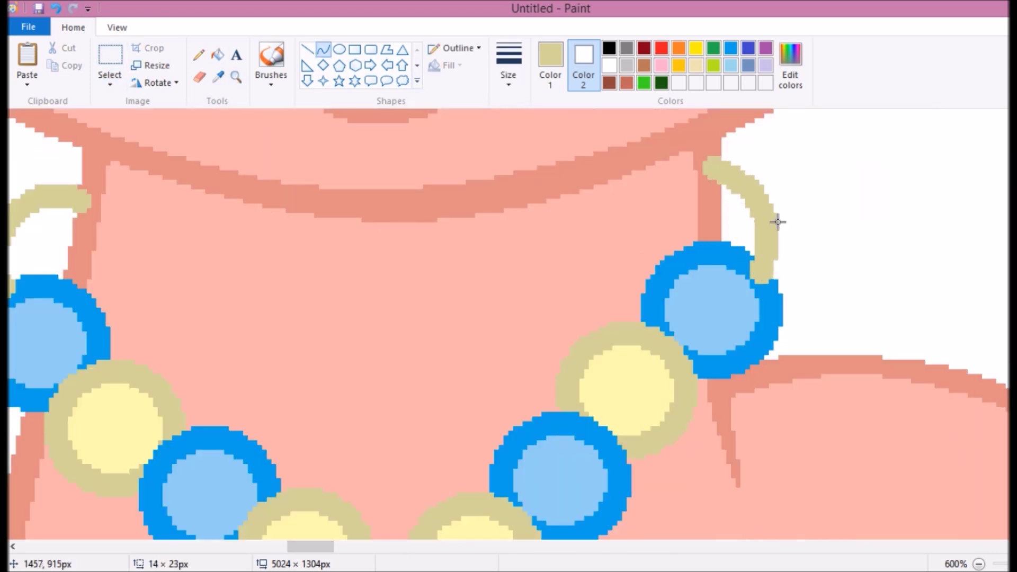
click(274, 360)
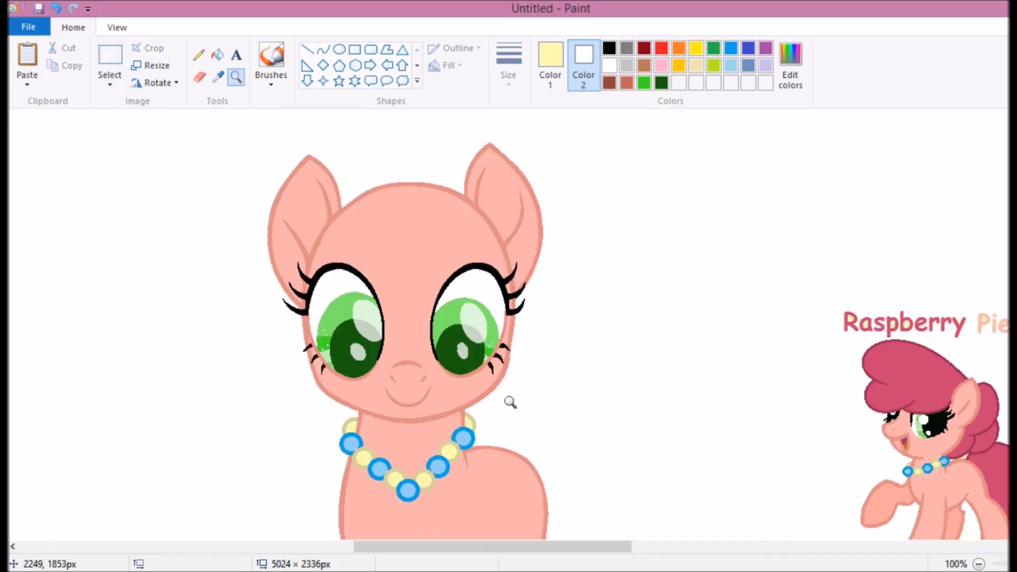
Sketch the pink pony's bangs and rounded front mane in red with the Pencil, following the Raspberry Pie reference.
drag(463, 187, 510, 257)
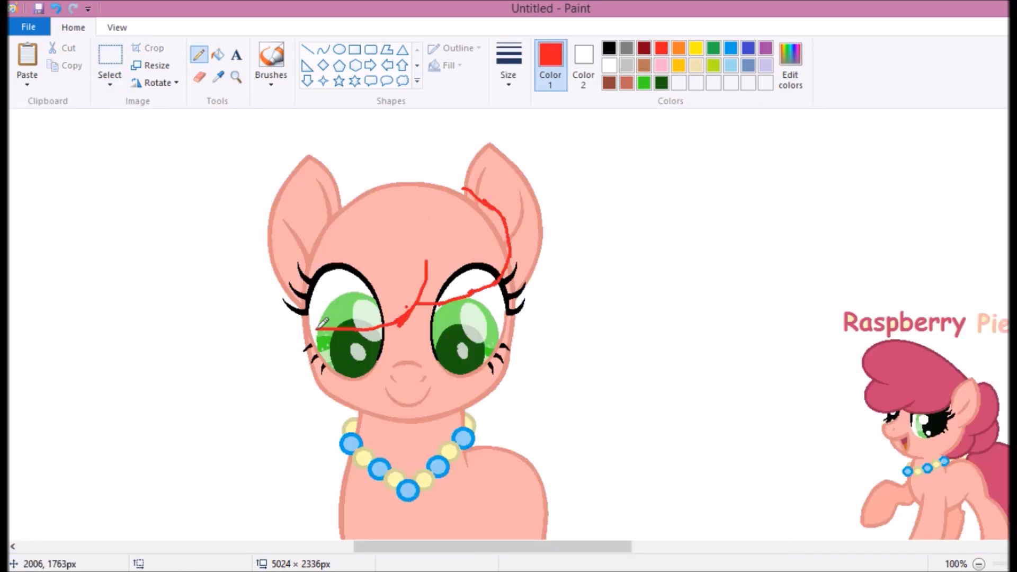
drag(322, 324, 259, 306)
scroll(318, 264, up, 1)
drag(474, 206, 263, 150)
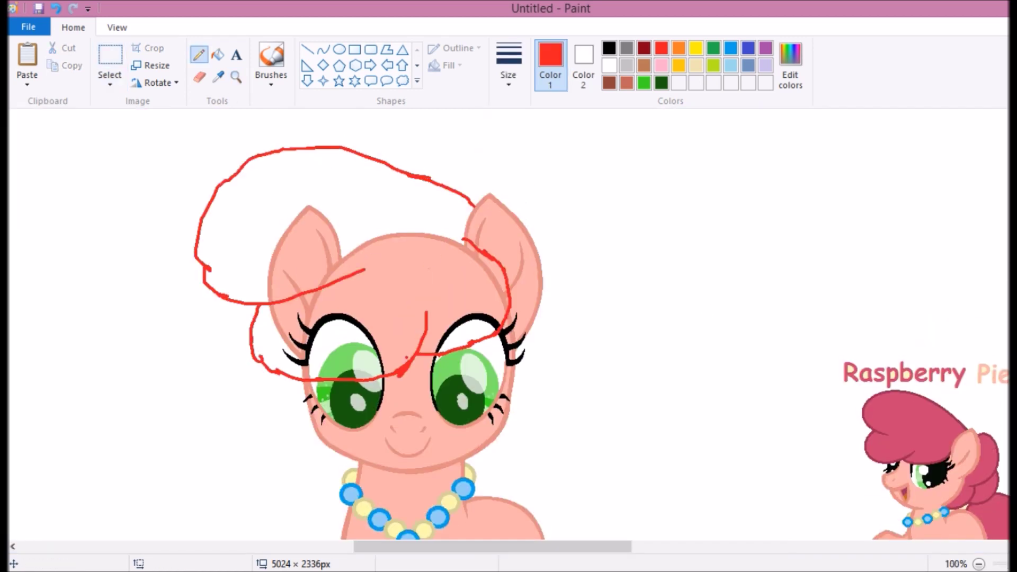
Sketch the red curls along both sides of the pink pony's face and redraw the mane's rounded top outline.
scroll(525, 211, down, 1)
drag(524, 160, 563, 270)
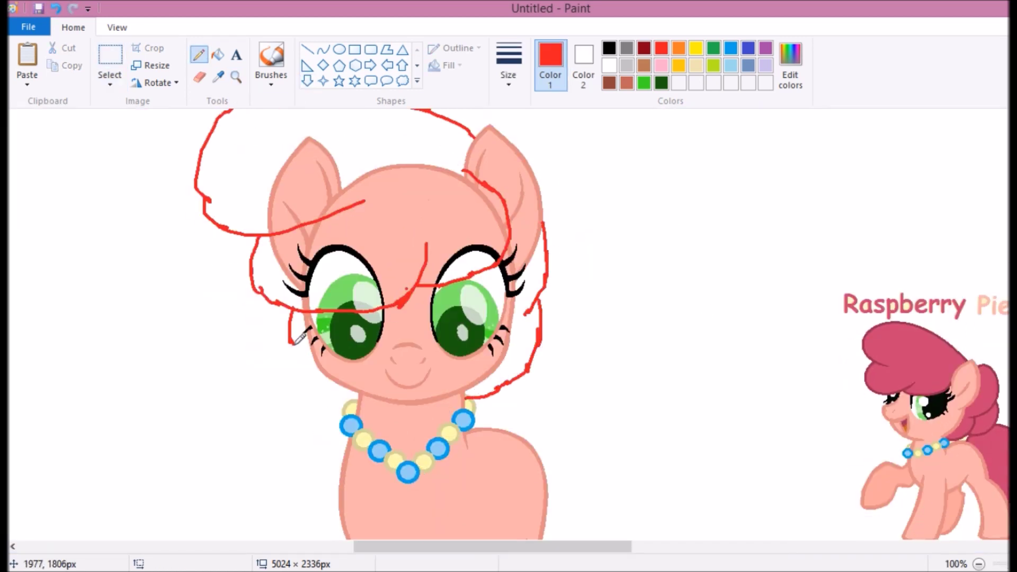
scroll(356, 394, up, 1)
click(199, 77)
key(ctrl+z)
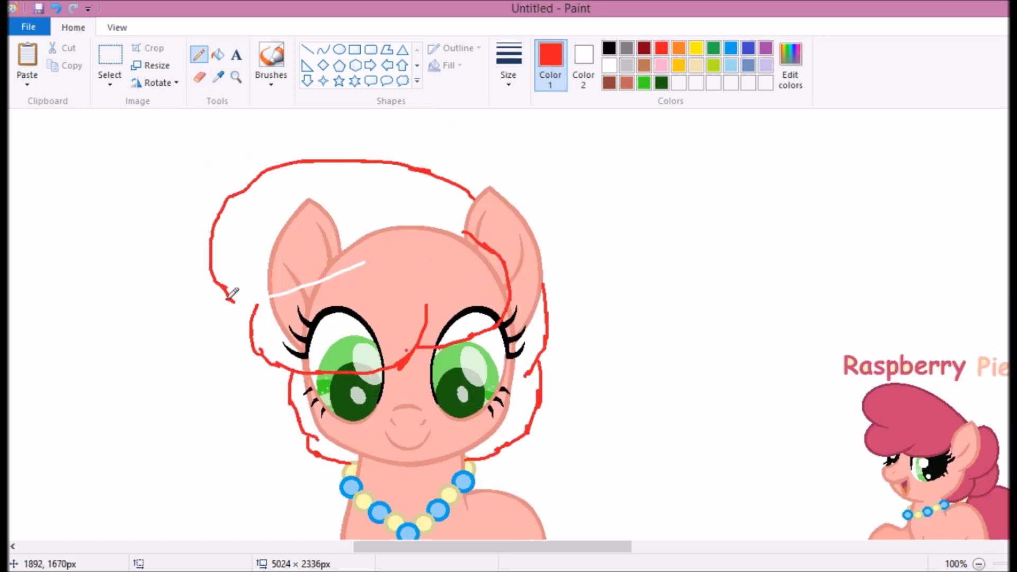
Sketch the pink pony's curly tail in red from the rump down beside the hind leg.
scroll(521, 272, down, 3)
scroll(599, 418, down, 1)
drag(597, 390, 628, 492)
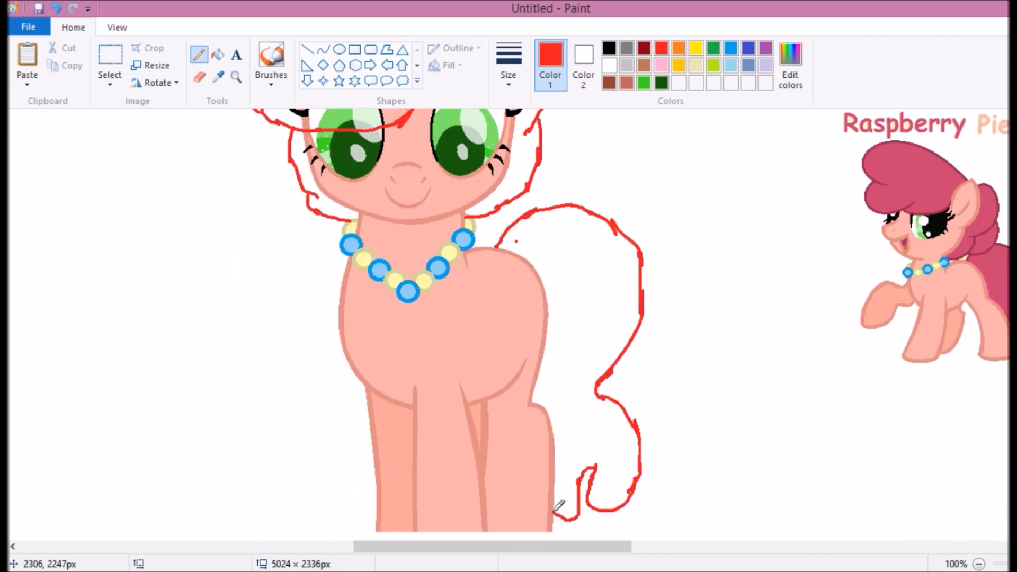
Paste the reference unicorn with the purple bun and place it beside the white unicorn base.
click(236, 77)
right_click(447, 345)
key(ctrl+v)
drag(43, 238, 643, 446)
drag(715, 111, 779, 183)
drag(747, 149, 737, 440)
click(236, 77)
click(759, 458)
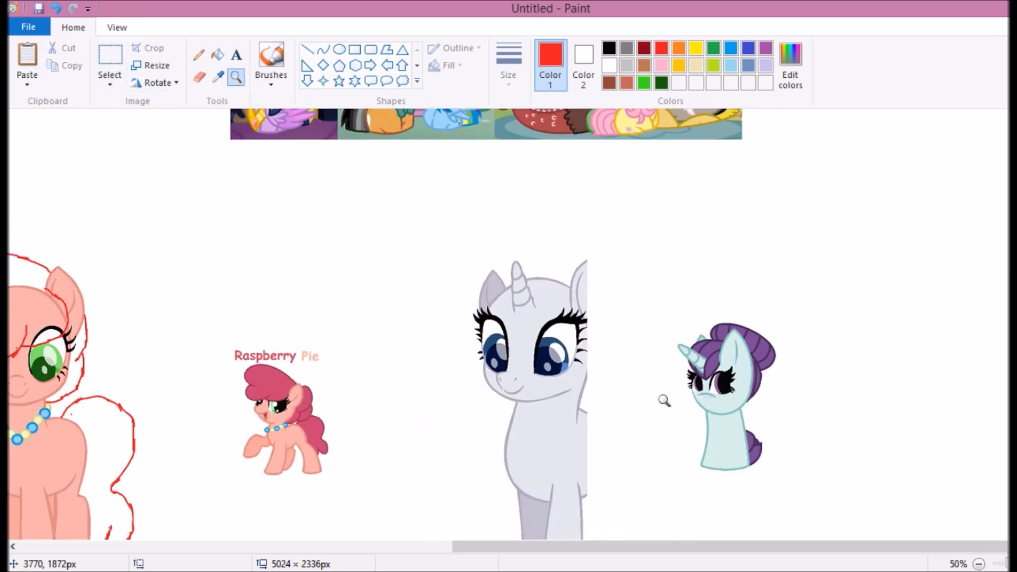
Sketch the front mane, bun and cheek strand in red on the white unicorn, following the purple-haired reference.
click(664, 401)
click(199, 55)
drag(384, 279, 314, 329)
scroll(358, 256, up, 1)
drag(395, 256, 348, 236)
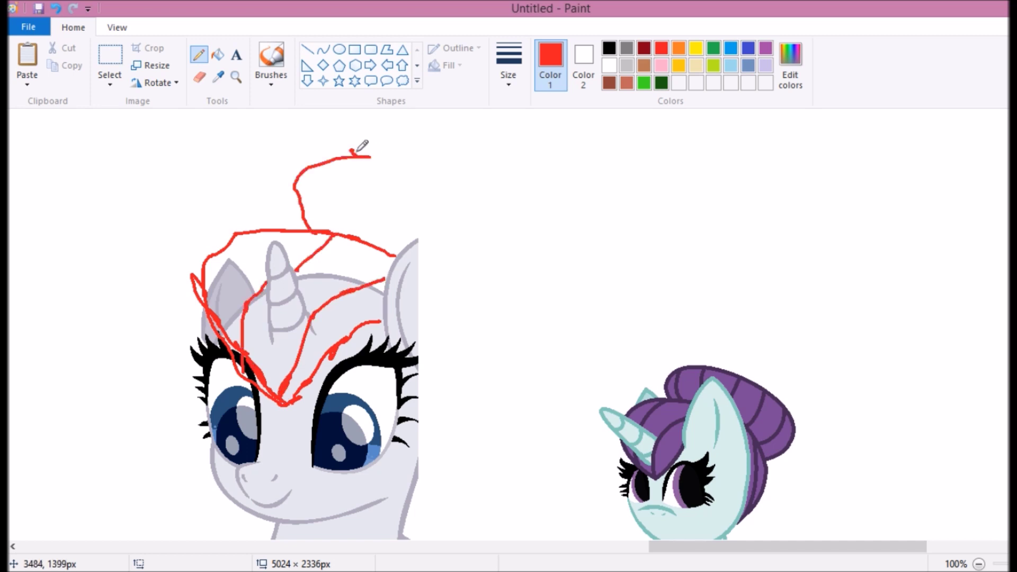
drag(363, 398, 341, 430)
Trace the unicorn's front mane sketch with curves in the dark purple outline color sampled from the reference.
click(236, 76)
right_click(371, 318)
click(371, 318)
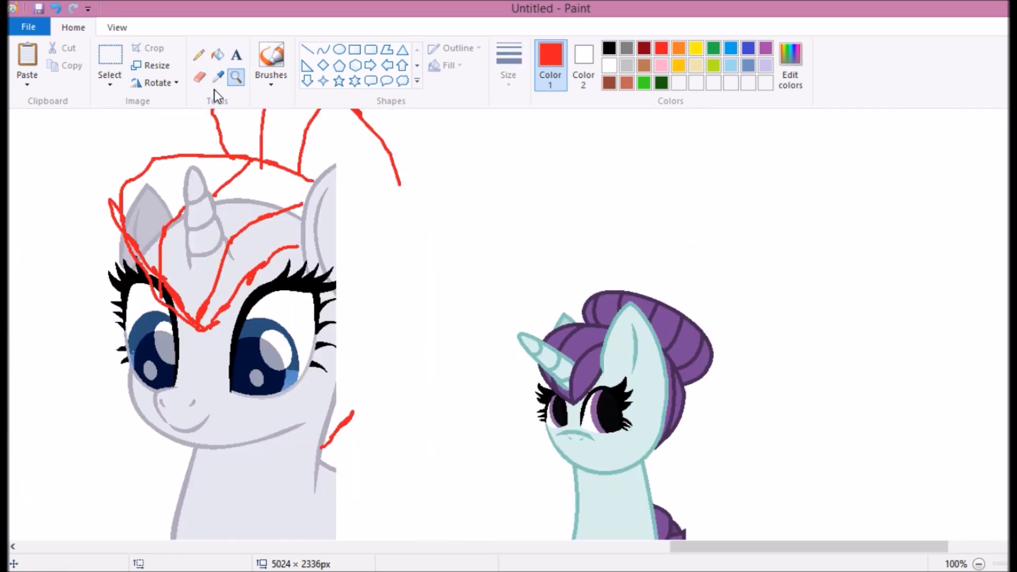
click(604, 406)
click(286, 276)
click(323, 49)
drag(338, 430, 539, 260)
drag(440, 344, 466, 244)
scroll(371, 318, up, 3)
drag(339, 527, 395, 170)
mouse_move(238, 170)
mouse_down()
mouse_move(196, 126)
mouse_move(47, 423)
mouse_up()
drag(347, 522, 567, 241)
drag(455, 318, 408, 250)
drag(286, 183, 431, 484)
drag(339, 297, 265, 317)
Trace the hair strands behind the unicorn's cheek with dark purple curves.
scroll(371, 318, down, 5)
drag(575, 461, 668, 344)
scroll(711, 391, right, 3)
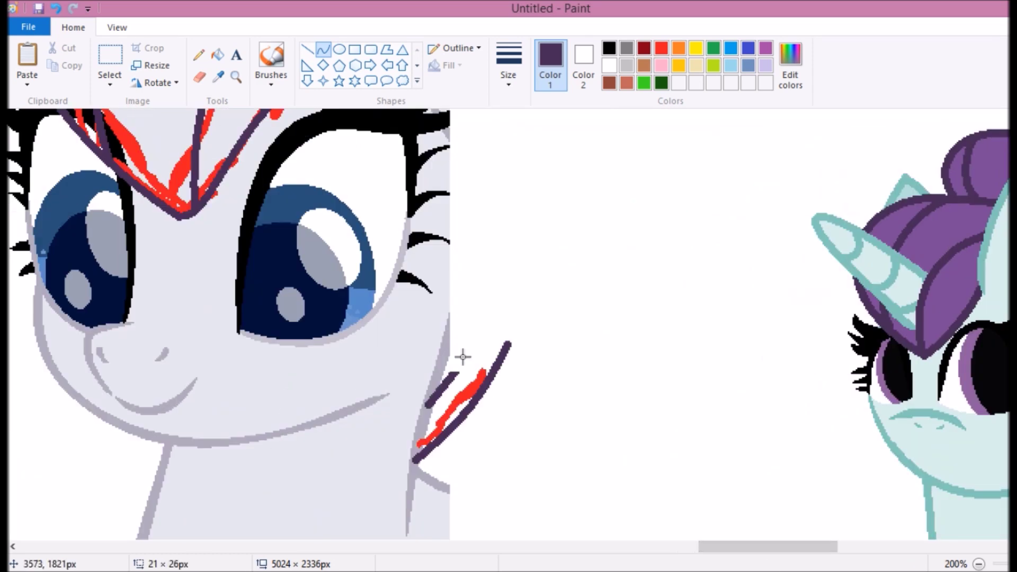
Trace the unicorn's bun outline and its inner strands with dark purple curves.
scroll(711, 391, up, 5)
drag(582, 398, 249, 349)
drag(403, 264, 470, 119)
drag(241, 212, 227, 314)
click(227, 315)
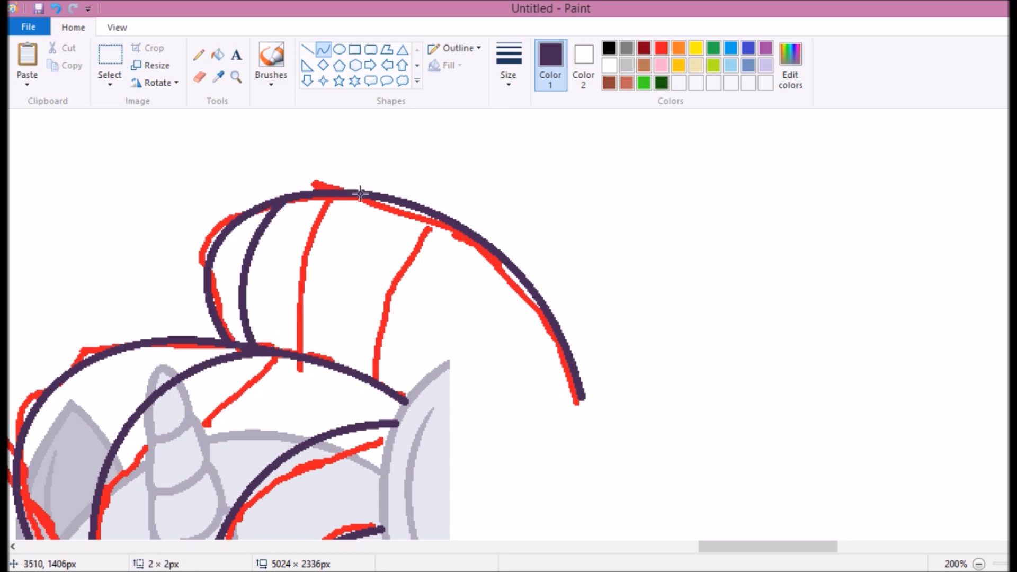
drag(364, 193, 302, 353)
drag(328, 273, 338, 186)
Erase only the red sketch lines around the unicorn's traced mane.
scroll(387, 309, down, 4)
scroll(684, 445, up, 2)
click(661, 49)
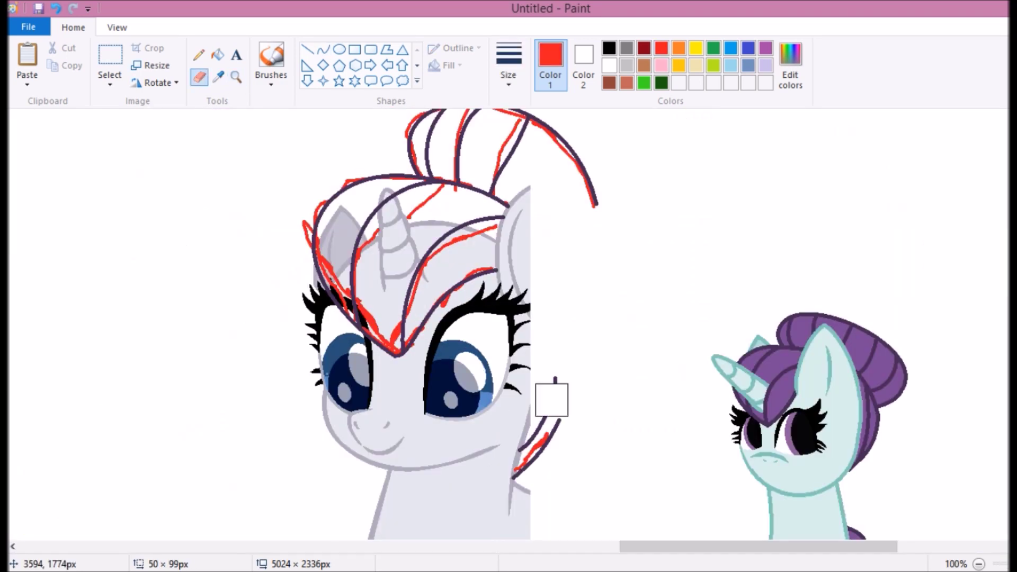
scroll(533, 284, up, 2)
click(199, 77)
drag(371, 318, 534, 284)
Erase the unicorn's black eyelashes and eye outlines and clear its light lavender coat to white.
click(609, 48)
mouse_move(371, 344)
mouse_down()
mouse_move(348, 443)
mouse_move(284, 492)
mouse_up()
drag(393, 436, 475, 320)
scroll(617, 488, down, 5)
click(218, 54)
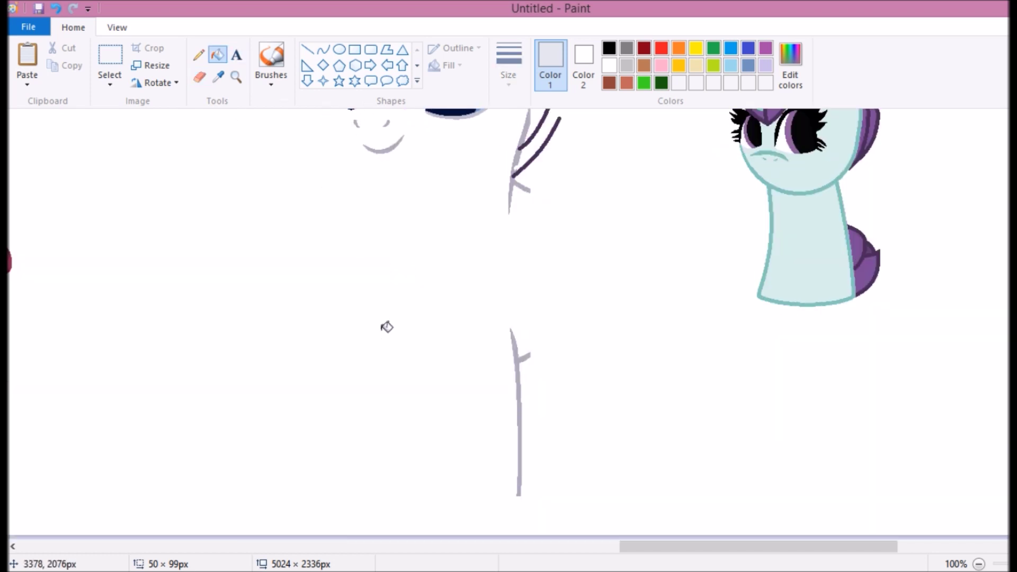
Separate the purple hair lines from the horn, ear and cheek outlines with white lines and curves.
scroll(389, 327, up, 5)
click(236, 76)
click(536, 359)
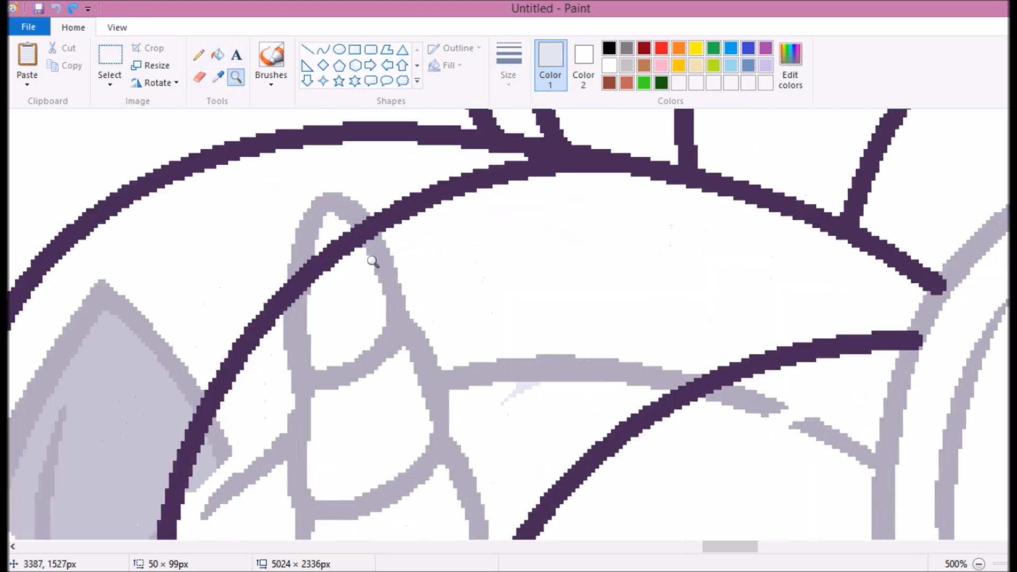
drag(236, 264, 317, 204)
drag(998, 262, 980, 311)
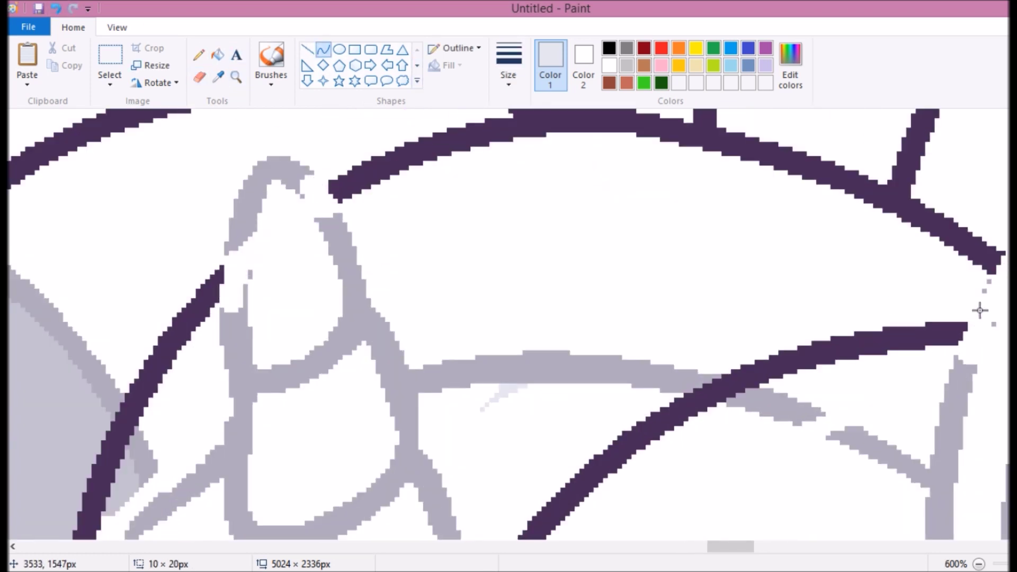
click(237, 77)
right_click(300, 238)
click(307, 49)
drag(275, 295, 278, 314)
click(322, 49)
scroll(376, 353, down, 5)
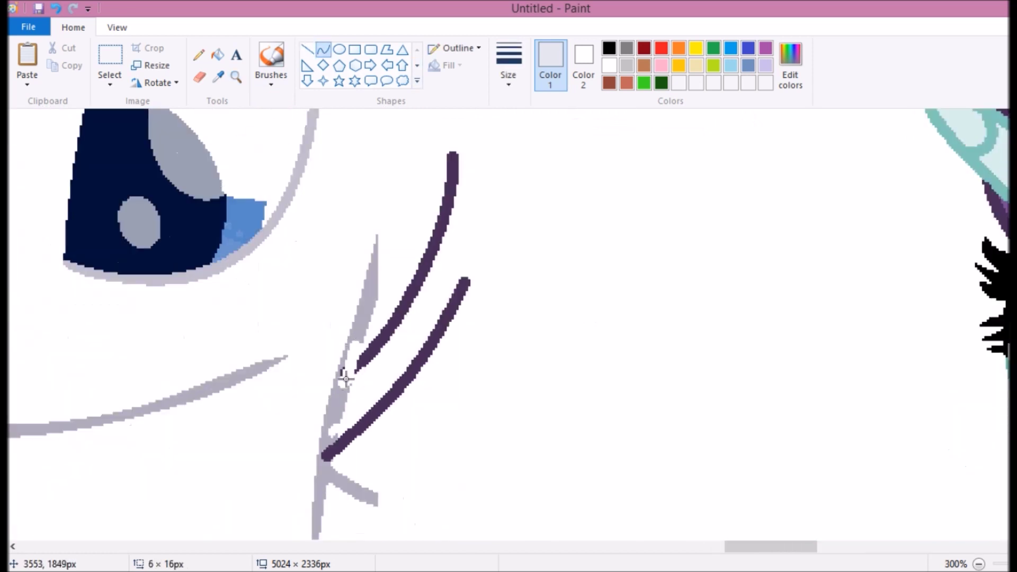
Erase the gray outlines of the unicorn's ears, horn, face and chest around the purple mane lines.
click(199, 78)
scroll(422, 355, down, 3)
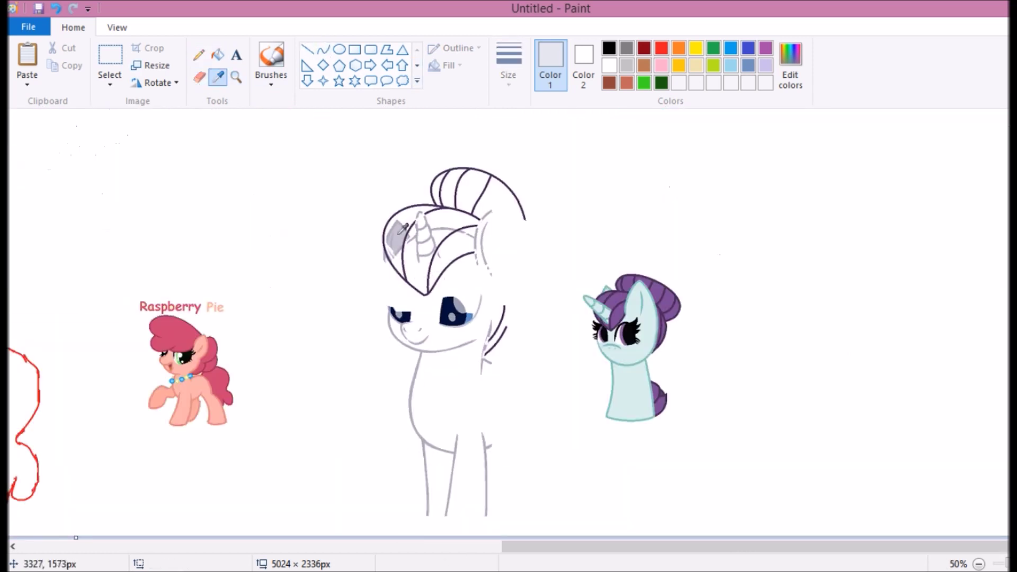
key(Delete)
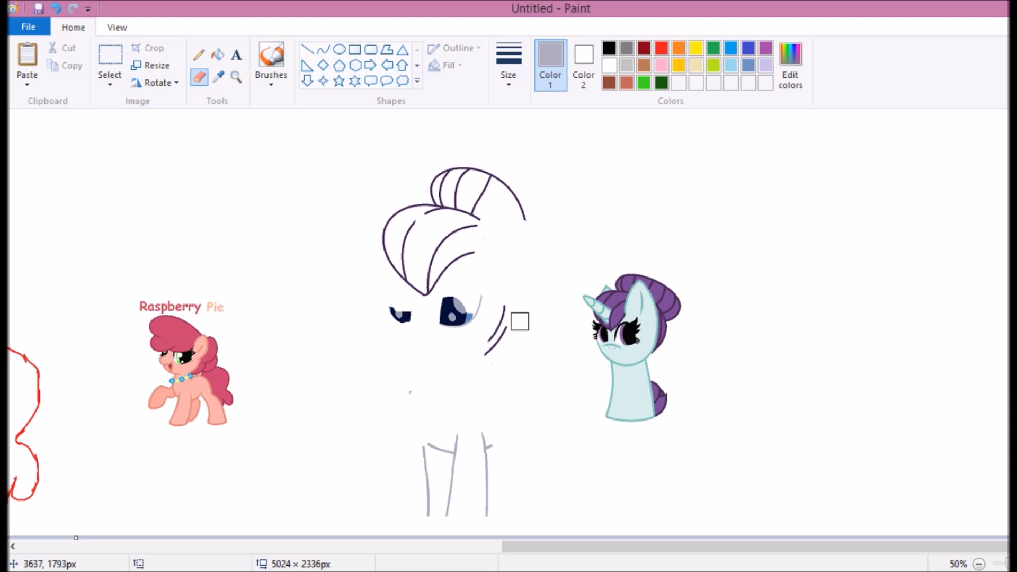
Recolor the unicorn base's head with the teal outline and pale teal coat colors sampled from the reference unicorn.
scroll(453, 303, down, 1)
click(235, 77)
click(713, 379)
click(636, 339)
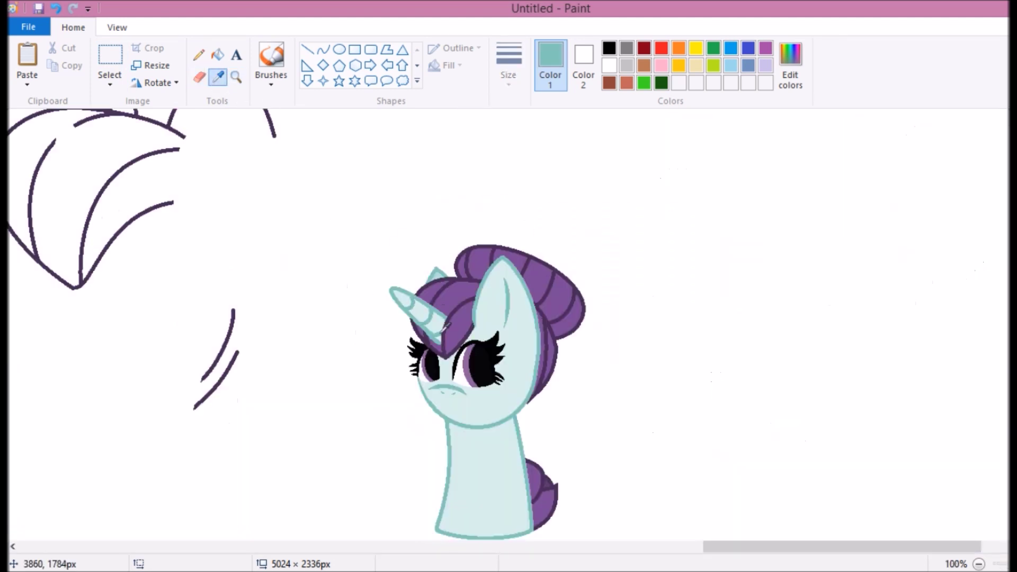
click(454, 318)
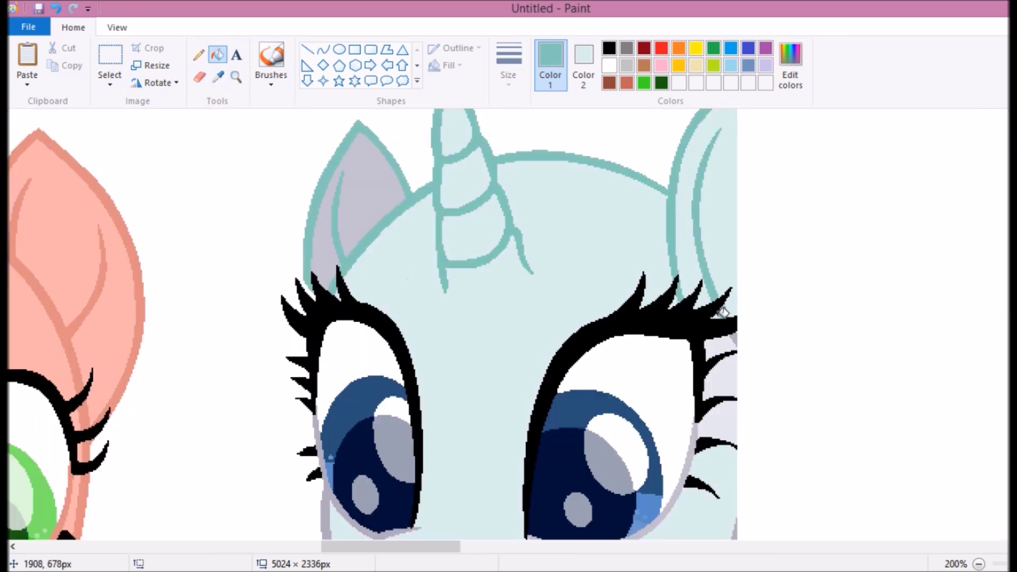
scroll(395, 169, down, 5)
Undo the teal fill over the body, finish the teal outlines, and place a copy of the reference eye beside the unicorn's face.
click(397, 168)
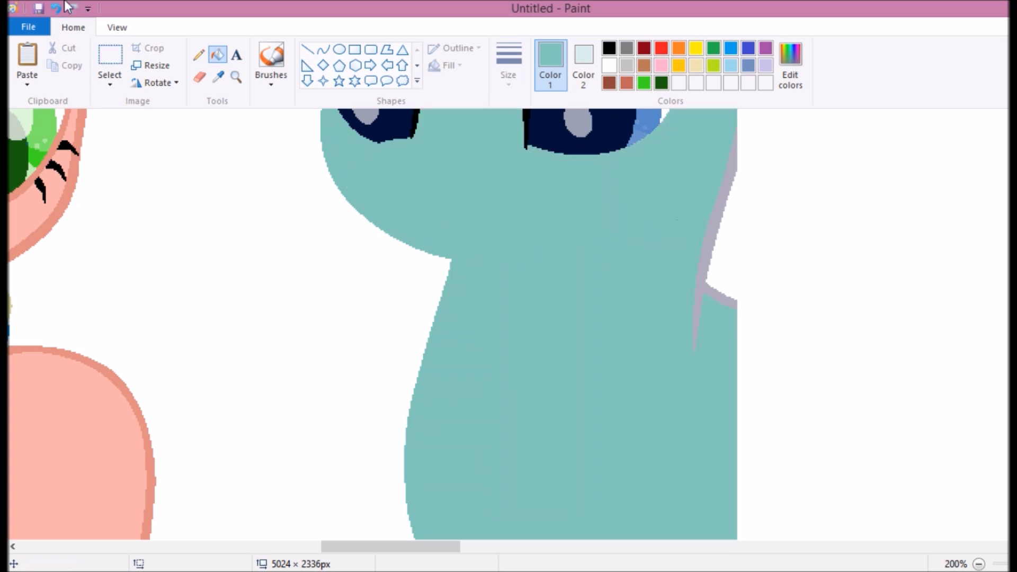
key(ctrl+z)
scroll(508, 318, down, 3)
click(236, 77)
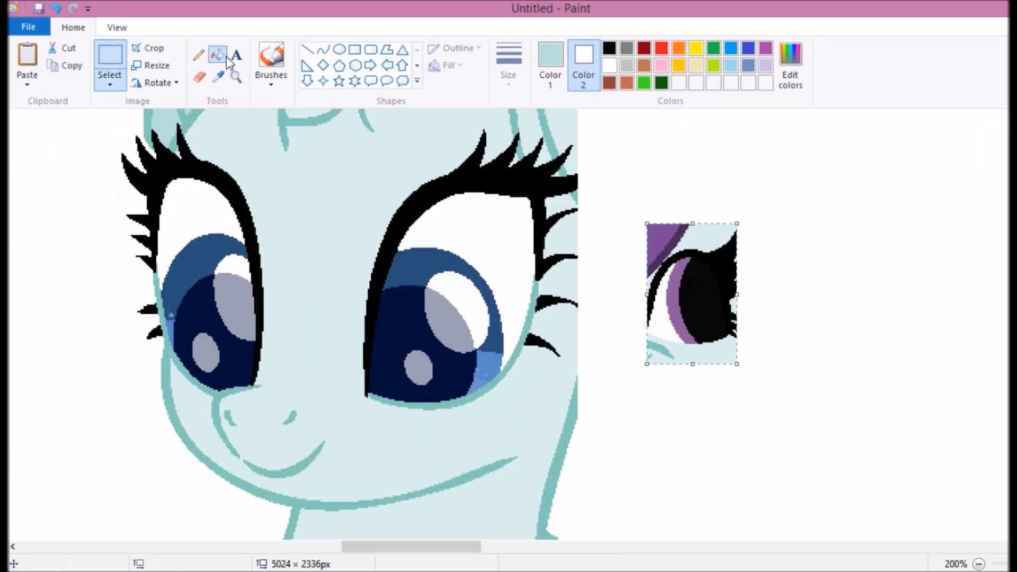
Recolor the unicorn's irises purple and the pupils dark purple to match the reference eye.
click(790, 64)
click(398, 397)
click(358, 358)
click(212, 328)
click(791, 63)
drag(702, 259, 702, 248)
click(397, 397)
click(491, 360)
Fill the highlights in both unicorn eyes with pale lilac shades.
click(790, 63)
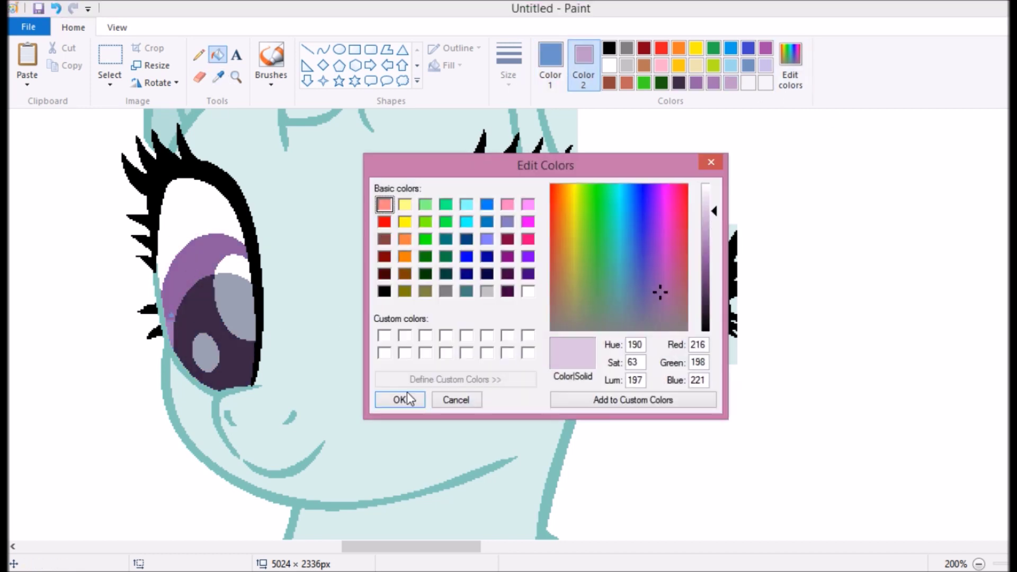
click(398, 397)
click(217, 54)
click(469, 323)
click(236, 296)
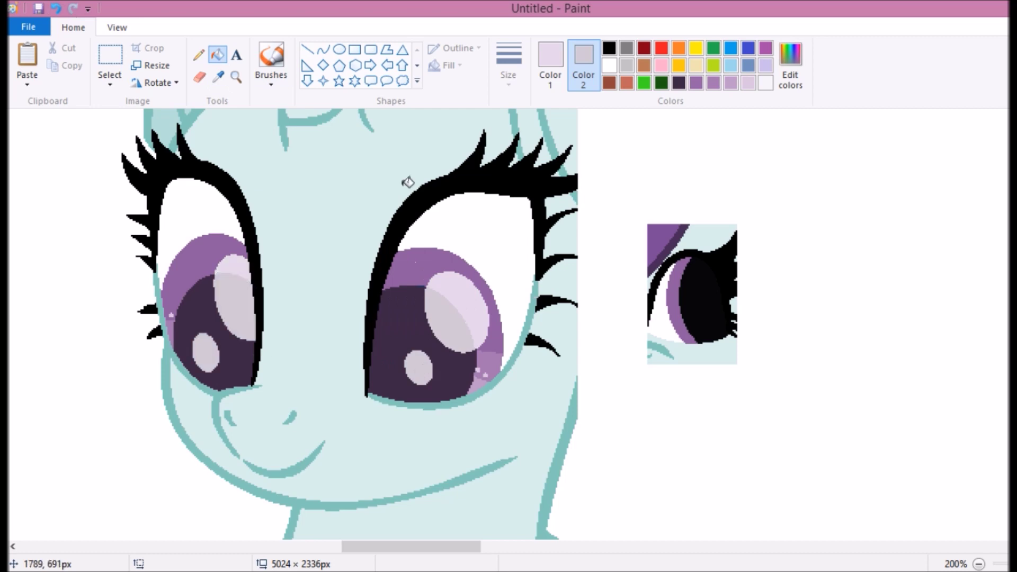
Delete the copied reference eye beside the unicorn's face.
click(110, 58)
drag(638, 182, 734, 363)
right_click(656, 259)
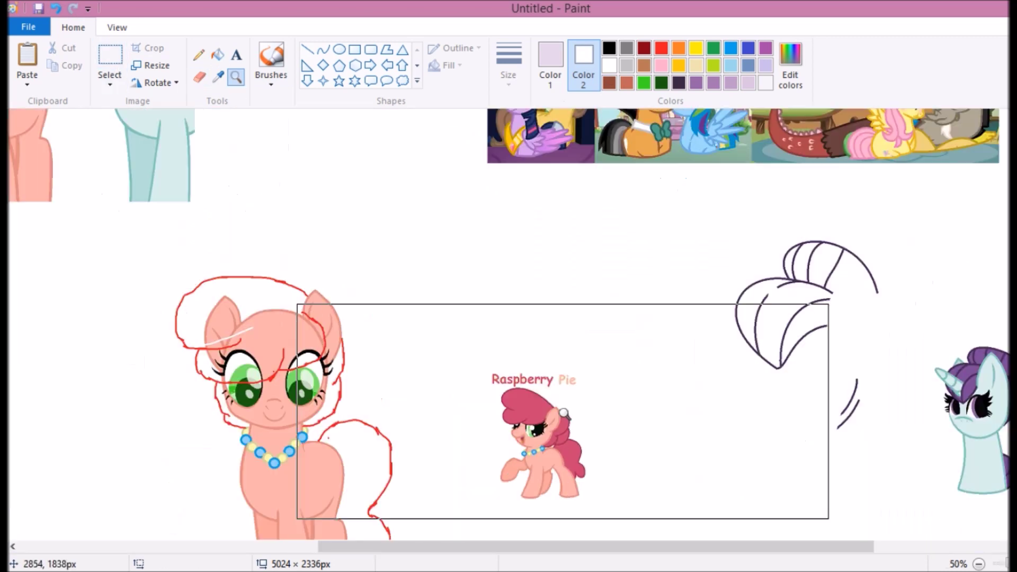
Place the separately drawn purple mane lines onto the unicorn's head.
drag(709, 222, 885, 467)
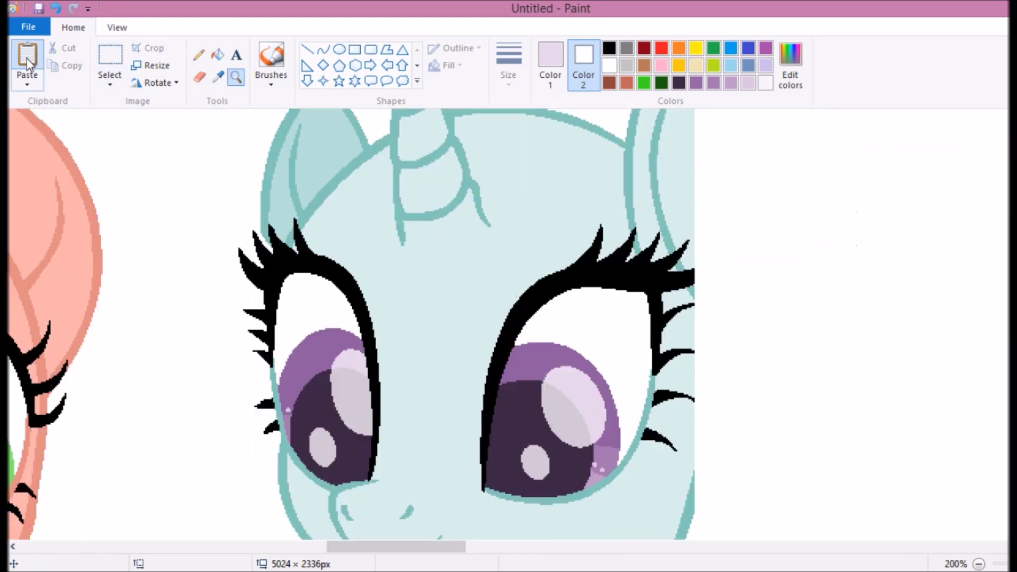
drag(424, 265, 447, 254)
click(218, 62)
scroll(455, 317, down, 5)
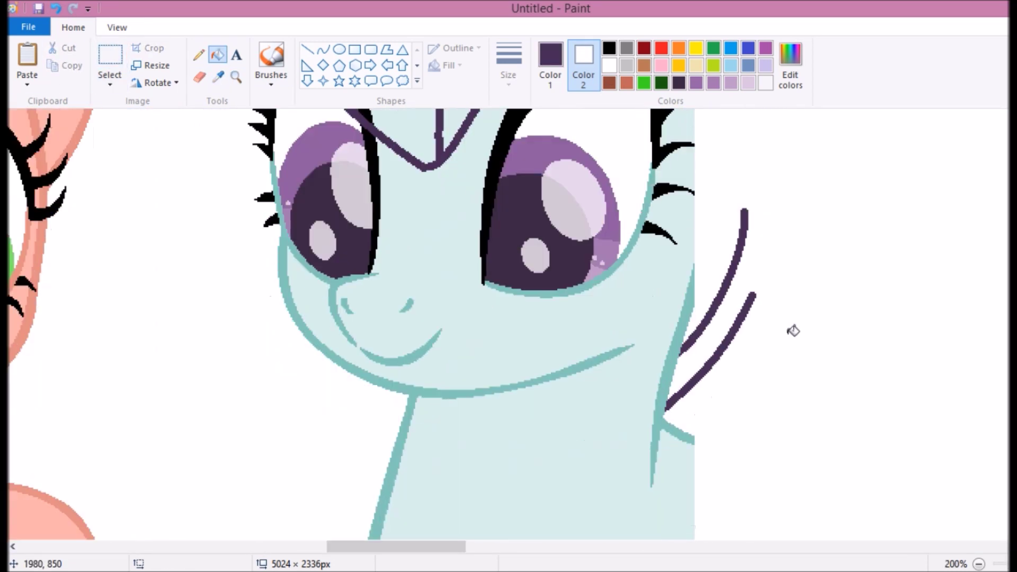
Clear the ear, forehead outline and coat color inside the unicorn's mane sections to white, leaving the horn intact.
click(236, 76)
click(617, 250)
click(199, 53)
click(508, 64)
click(530, 196)
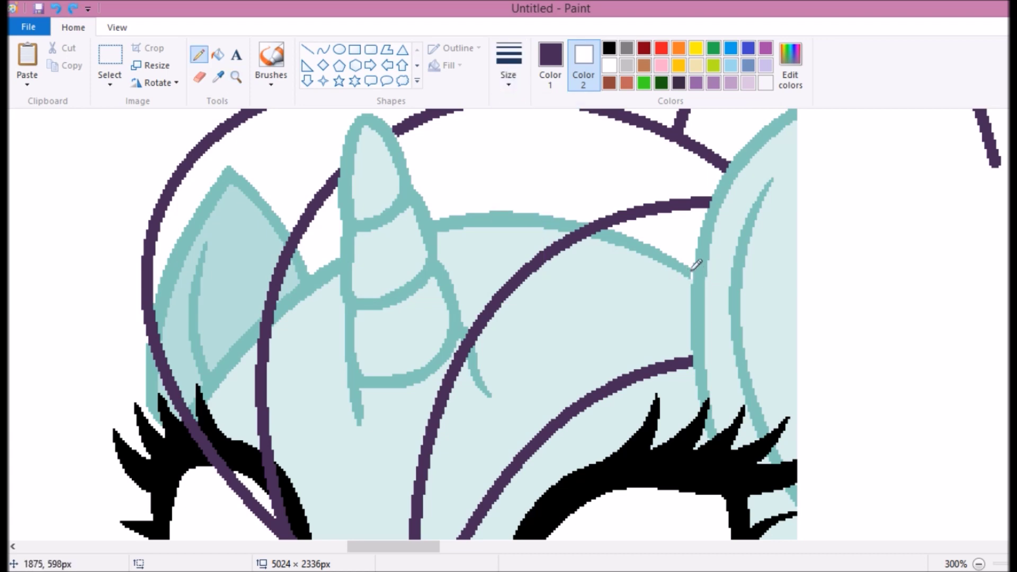
click(236, 77)
right_click(197, 397)
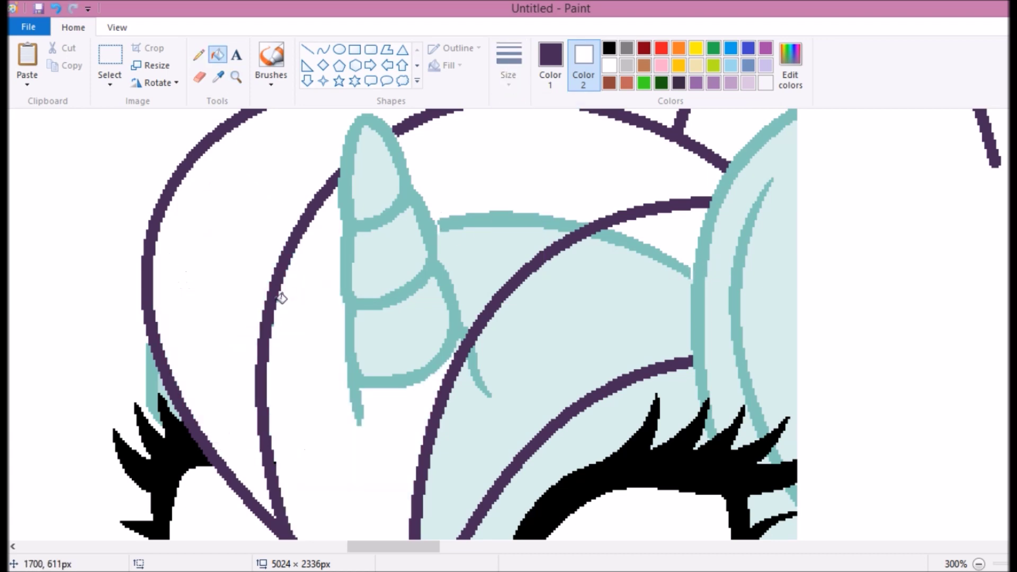
scroll(494, 257, down, 2)
right_click(262, 204)
right_click(262, 204)
click(149, 190)
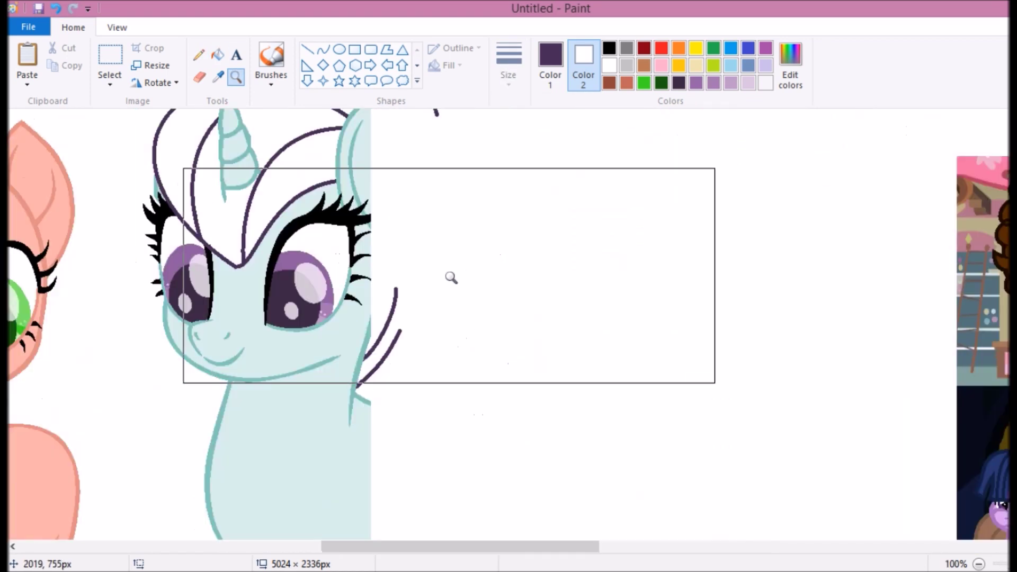
Extend the unicorn's horn down to the mane tip with teal curves and fill it with the pale teal coat color.
click(470, 289)
click(470, 289)
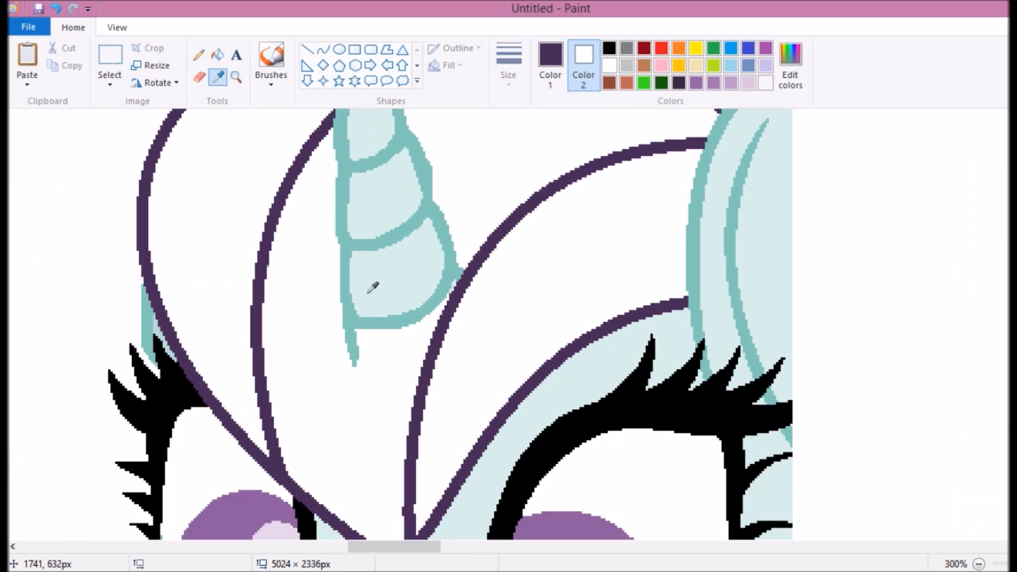
click(369, 292)
scroll(372, 288, up, 2)
click(323, 49)
drag(269, 316, 377, 323)
drag(307, 359, 329, 448)
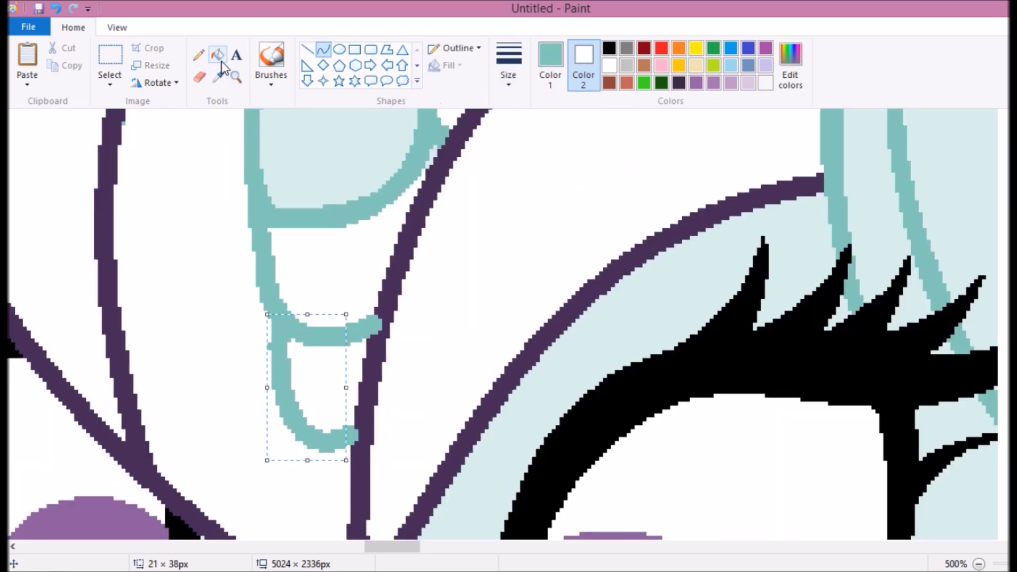
click(217, 77)
click(275, 169)
Fill the unicorn's mane with the reference purple and delete the hair that overhangs the body's cut edge.
ctrl+scroll(263, 175, down, 6)
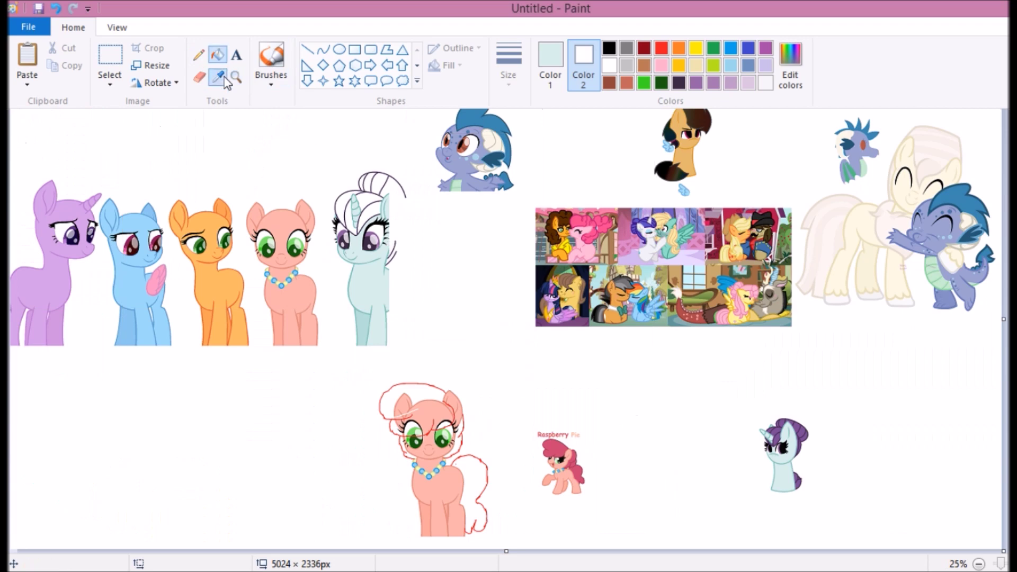
ctrl+scroll(392, 187, up, 2)
click(323, 50)
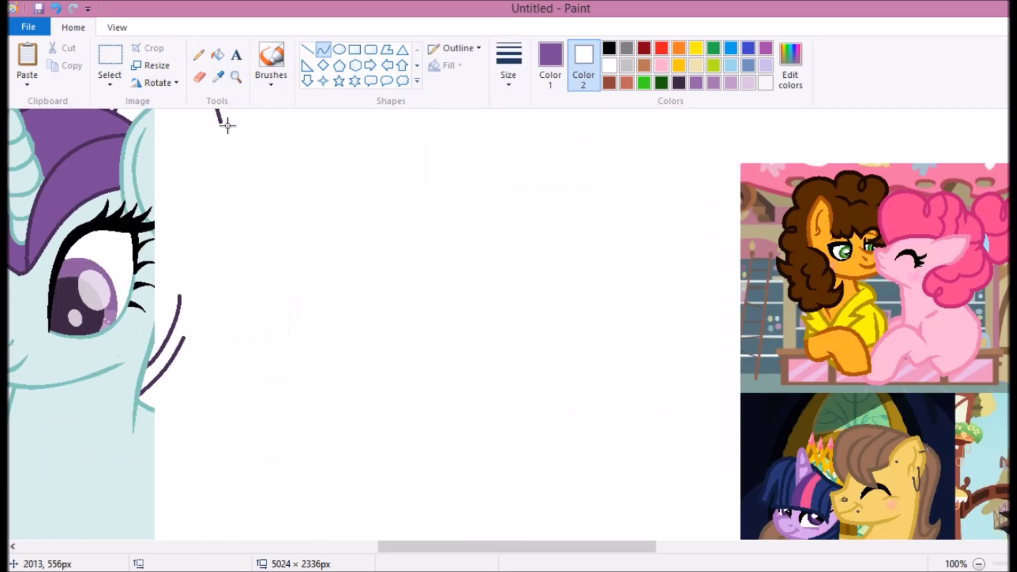
scroll(224, 172, up, 3)
scroll(225, 173, left, 4)
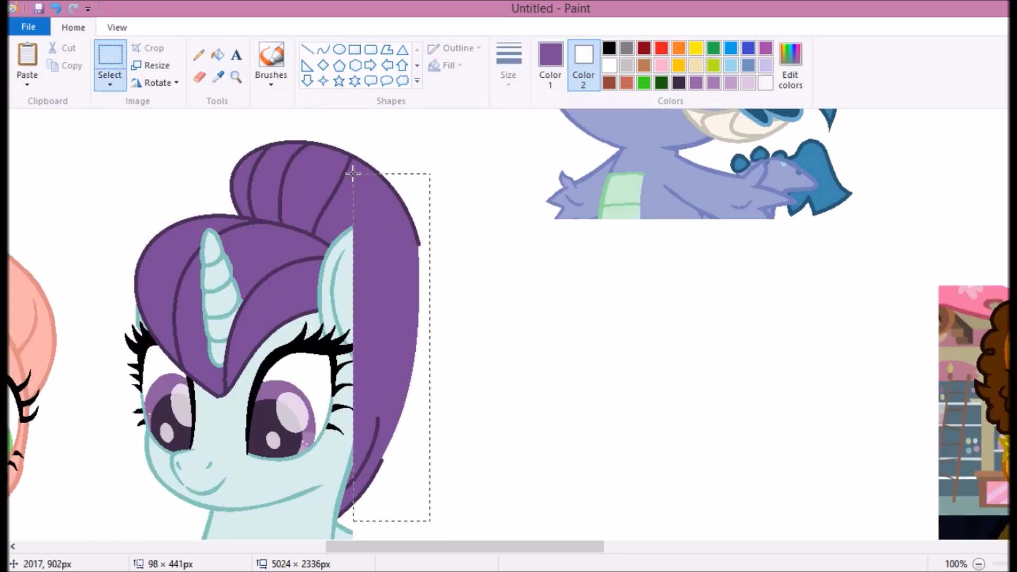
right_click(387, 249)
click(424, 365)
Trace the pink pony's upper mane and side curls with curves in the dark raspberry color sampled from the Raspberry Pie reference.
scroll(615, 450, down, 2)
scroll(616, 450, up, 2)
click(218, 77)
click(827, 353)
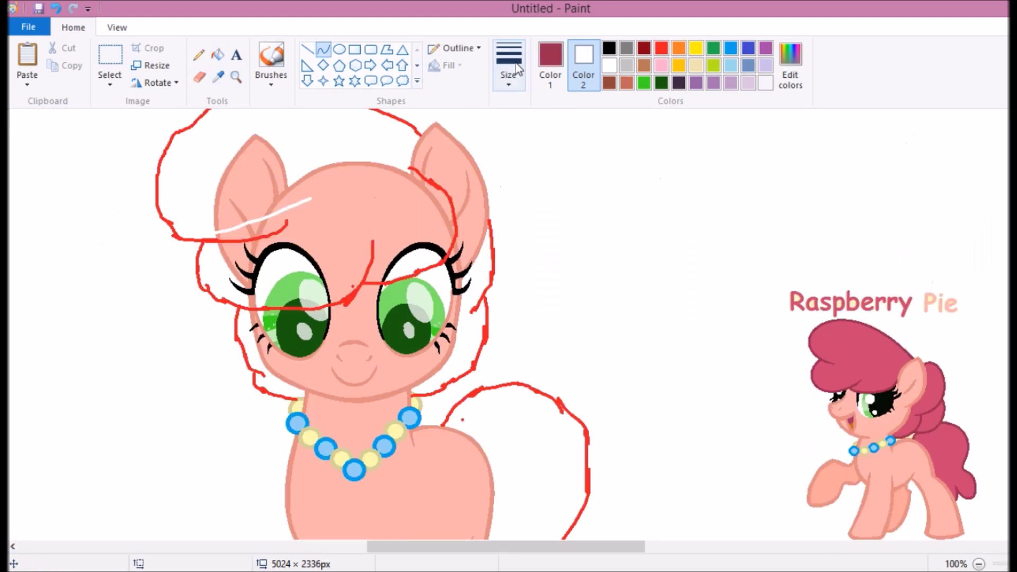
scroll(402, 223, up, 2)
drag(403, 222, 357, 364)
mouse_move(248, 331)
mouse_down()
mouse_move(93, 182)
mouse_move(213, 313)
mouse_up()
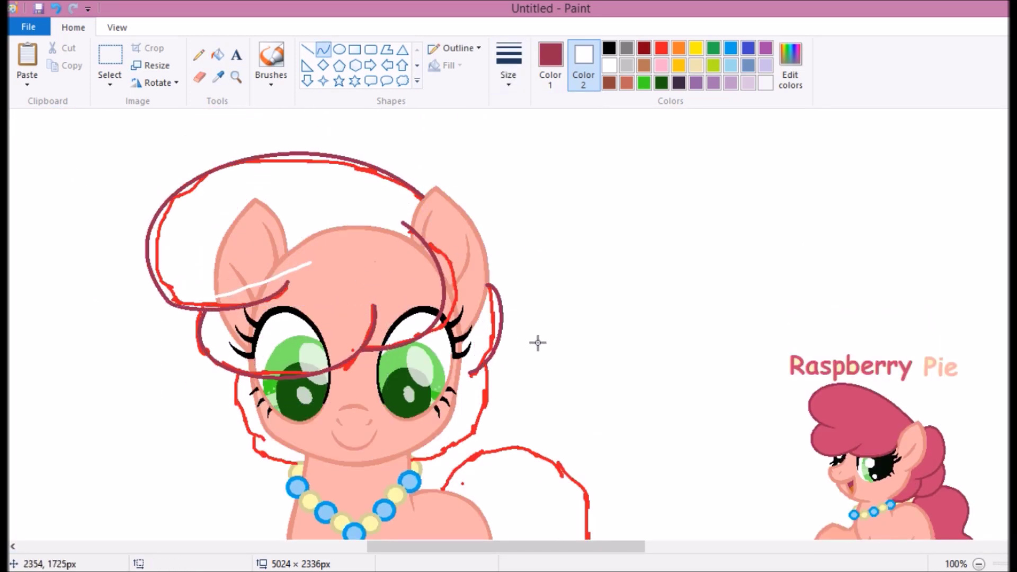
Trace the lower mane around the pink pony's cheeks and chin, and refine where the side curls join it.
scroll(268, 129, up, 5)
mouse_move(388, 314)
mouse_down()
mouse_move(341, 233)
mouse_move(349, 187)
mouse_move(339, 235)
mouse_up()
click(198, 54)
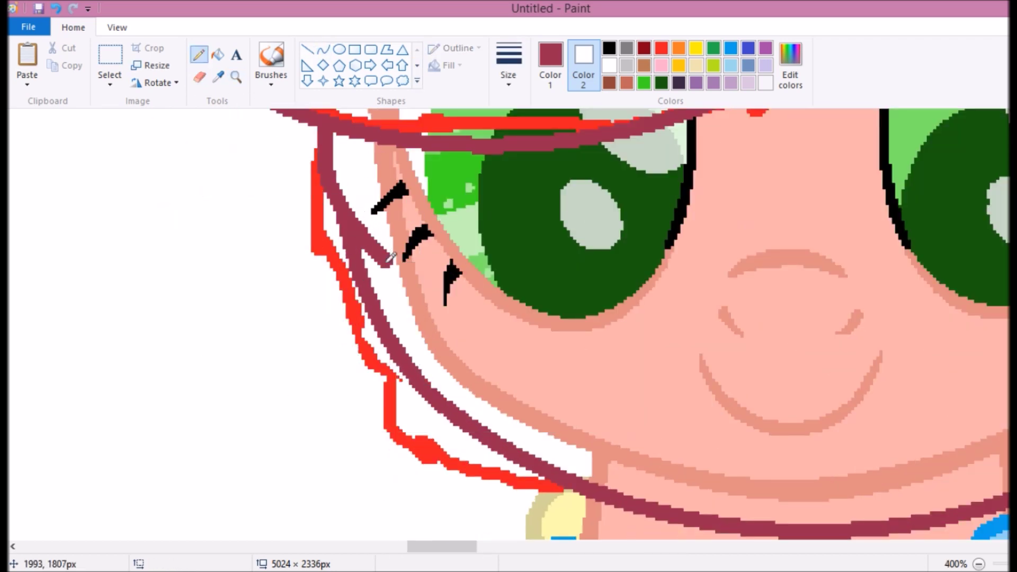
scroll(346, 227, down, 2)
click(236, 76)
scroll(386, 364, down, 3)
click(386, 364)
click(323, 50)
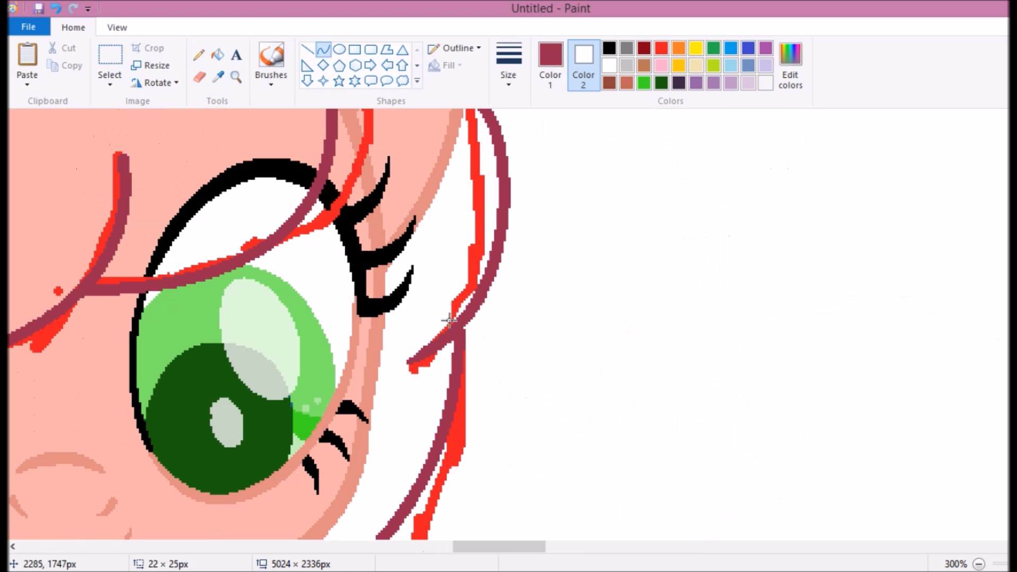
Draw white separating curves along the mane lines over the pink pony's ear and forehead.
scroll(237, 266, up, 3)
scroll(271, 152, down, 5)
drag(290, 353, 460, 280)
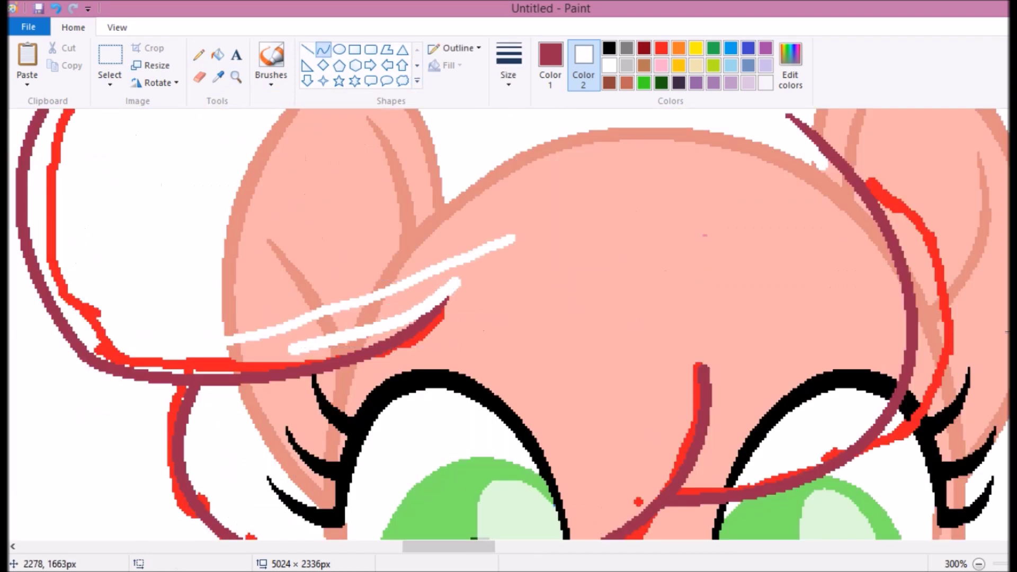
scroll(646, 329, down, 2)
click(322, 50)
drag(696, 255, 680, 355)
scroll(687, 191, left, 3)
Trace the pink pony's tail along the red sketch with dark raspberry curves, including the lower curl and tip.
scroll(686, 191, down, 5)
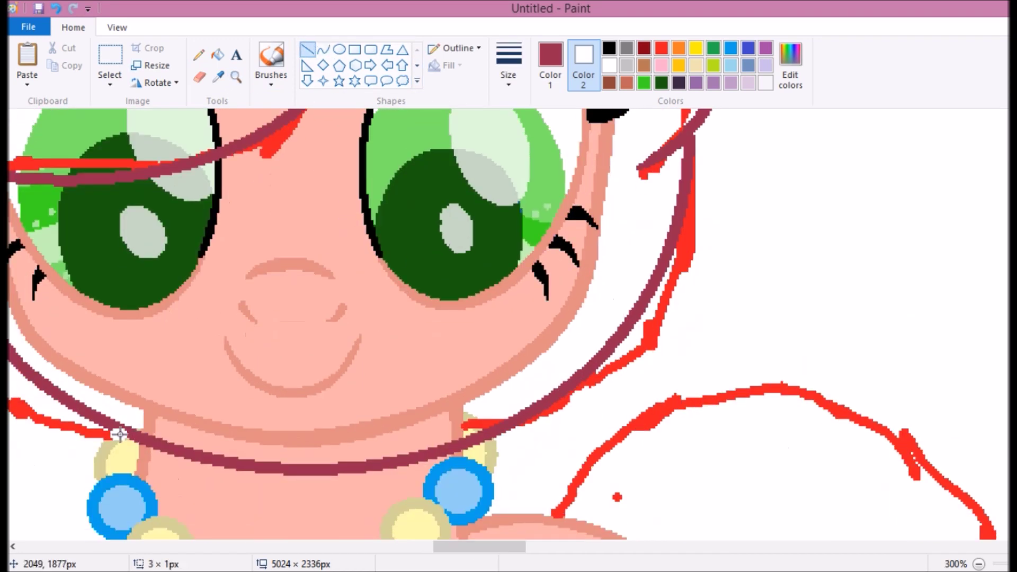
scroll(487, 435, down, 5)
scroll(371, 297, up, 4)
mouse_move(249, 295)
mouse_down()
mouse_move(579, 318)
mouse_move(556, 476)
mouse_up()
scroll(556, 370, down, 5)
mouse_move(498, 300)
mouse_down()
mouse_move(445, 285)
mouse_move(570, 507)
mouse_move(440, 372)
mouse_up()
scroll(570, 507, down, 3)
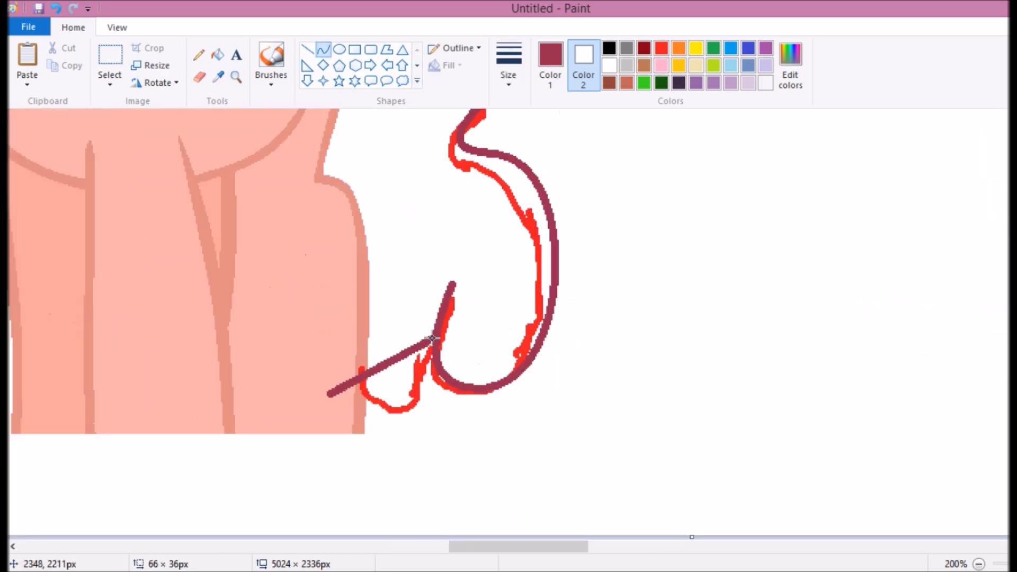
drag(430, 337, 417, 356)
click(443, 278)
Separate the pink pony's mane and tail lines from the body outlines with white lines.
scroll(443, 277, up, 3)
scroll(370, 318, up, 4)
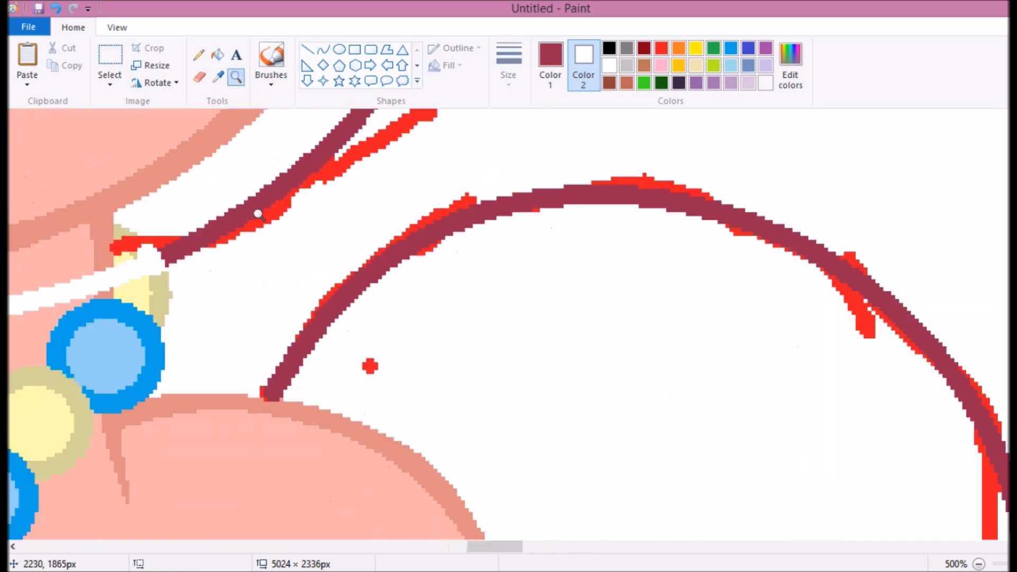
scroll(345, 472, down, 3)
click(307, 49)
scroll(270, 157, down, 7)
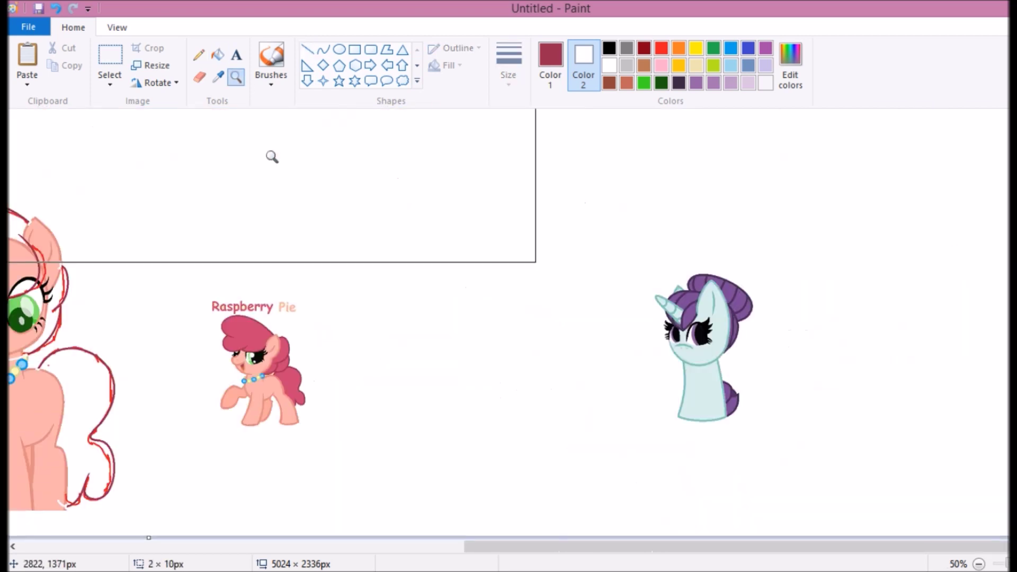
Erase only the red sketch lines around the pink pony's mane, cheeks and tail, keeping the raspberry outlines.
scroll(271, 157, left, 5)
click(199, 76)
click(550, 64)
click(661, 48)
drag(433, 297, 425, 374)
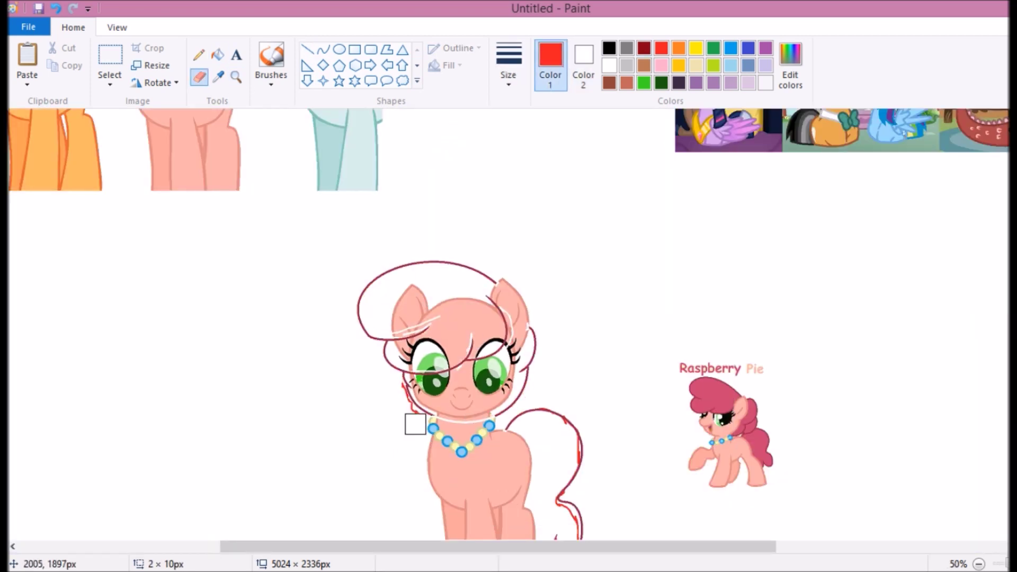
drag(414, 424, 414, 384)
scroll(504, 357, down, 2)
drag(508, 360, 562, 503)
drag(492, 254, 360, 206)
Redraw the lower bend of the pink pony's big mane curl as a smoother curve in the raspberry outline color.
scroll(370, 249, up, 4)
click(323, 50)
drag(169, 172, 416, 410)
drag(291, 292, 180, 402)
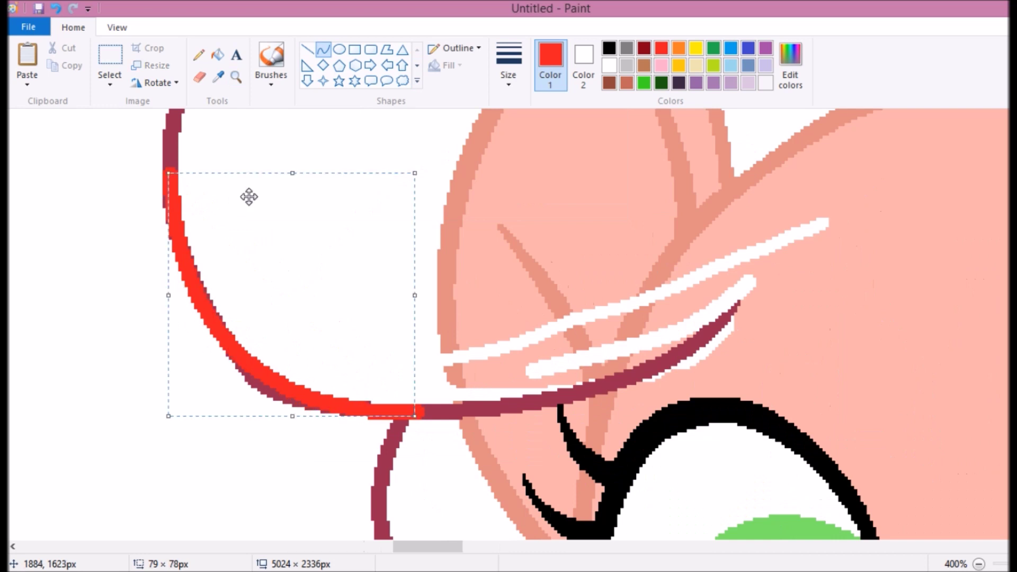
click(218, 77)
click(254, 377)
Place copies of the orange pony and the cowboy couple reference picture in the empty area below the row.
click(236, 77)
scroll(272, 236, down, 4)
click(109, 63)
drag(241, 237, 221, 169)
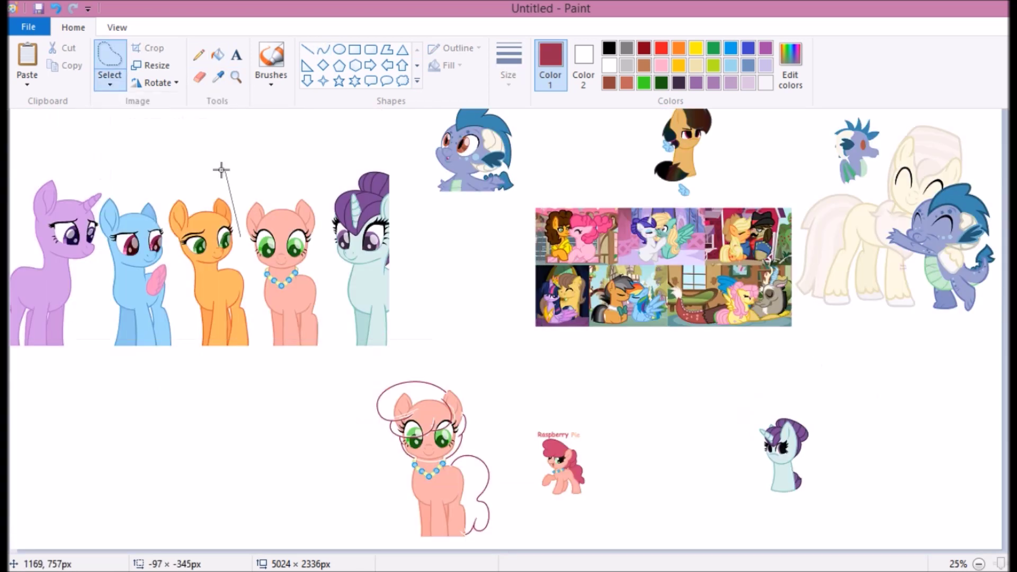
drag(260, 352, 262, 345)
drag(211, 265, 223, 450)
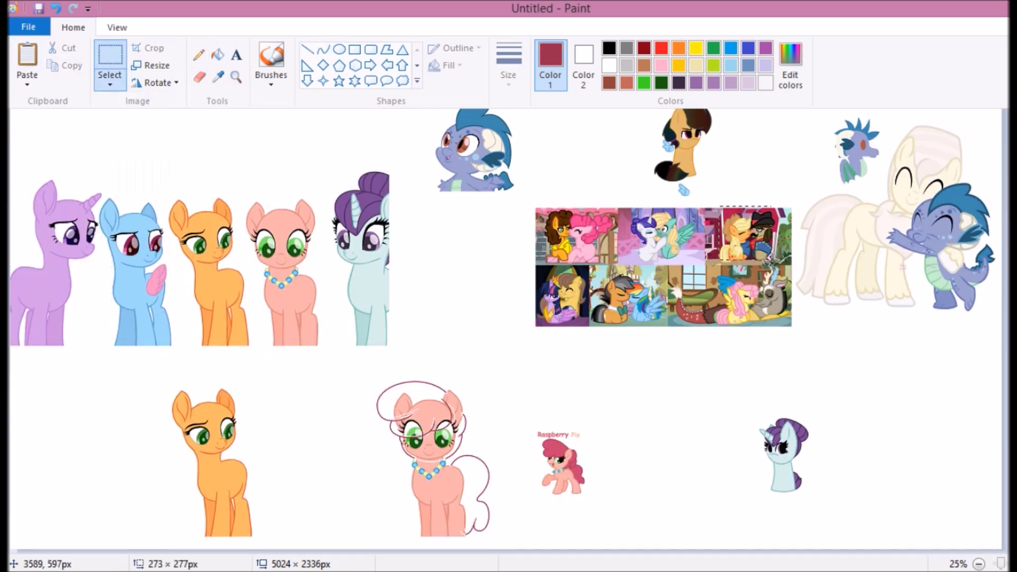
Recolor the copied orange pony's irises in dark, medium and pale blue shades based on the cowboy's eye color.
click(236, 76)
click(316, 365)
click(315, 366)
scroll(477, 318, right, 5)
click(218, 77)
click(741, 239)
click(217, 77)
scroll(946, 288, up, 3)
click(790, 63)
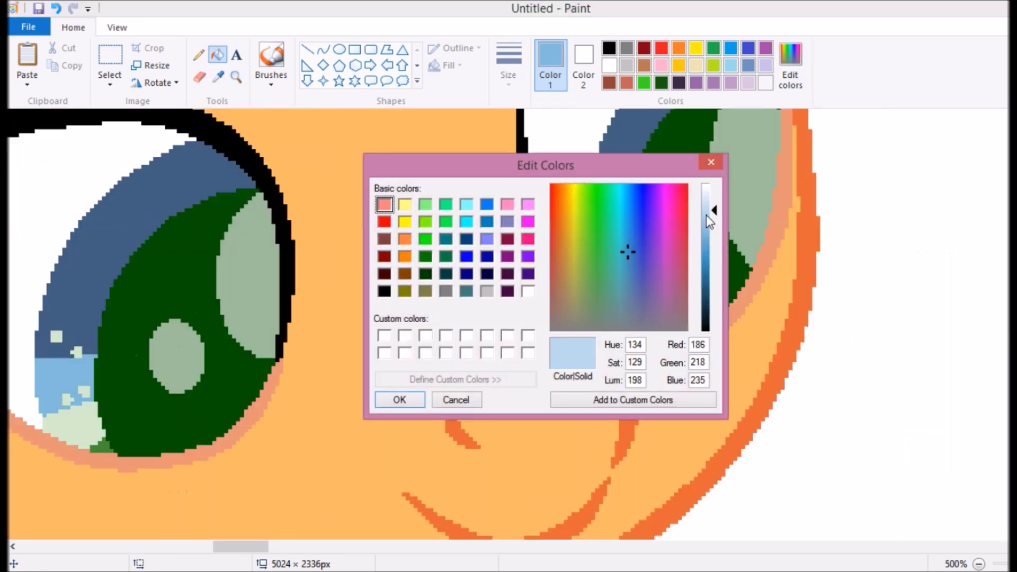
click(456, 399)
Fill both pupils of the copied orange pony with a very dark navy blue.
click(218, 77)
click(583, 312)
click(790, 63)
click(704, 318)
click(399, 400)
click(159, 291)
click(678, 122)
Recolor the copied orange pony's eye sparkles pale blue and the large pupil highlights light gray.
click(218, 77)
click(56, 336)
click(791, 64)
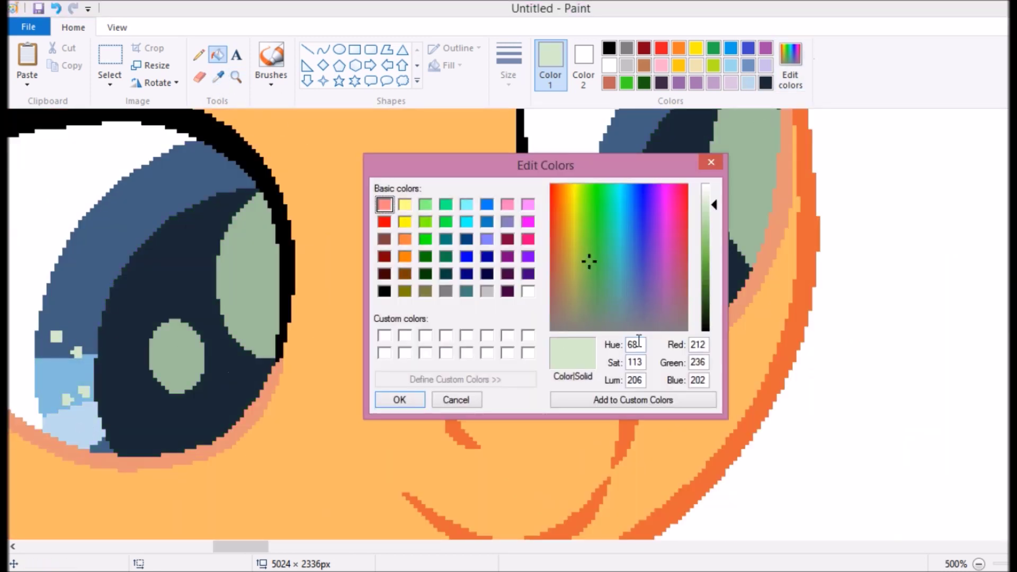
click(399, 399)
click(583, 64)
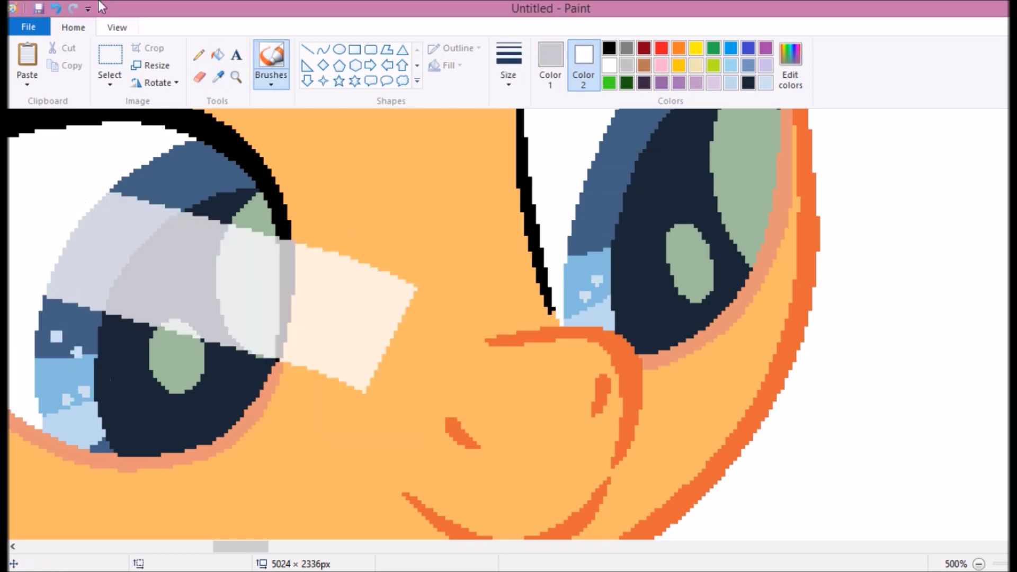
click(249, 276)
click(176, 355)
click(742, 185)
click(689, 265)
click(236, 77)
ctrl+scroll(370, 264, down, 5)
click(275, 336)
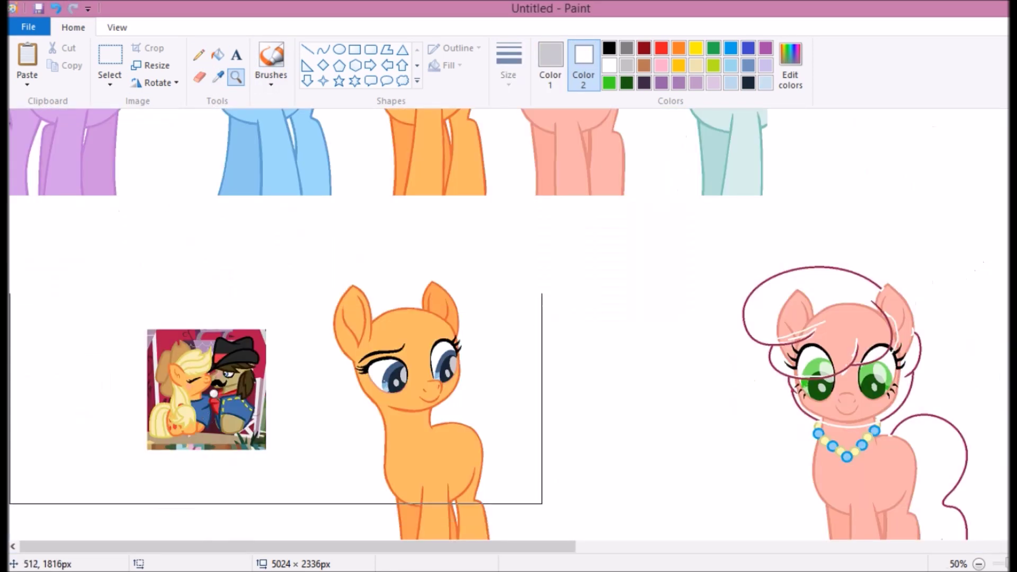
click(275, 420)
click(395, 183)
click(550, 64)
click(661, 49)
click(508, 64)
ctrl+scroll(509, 318, down, 3)
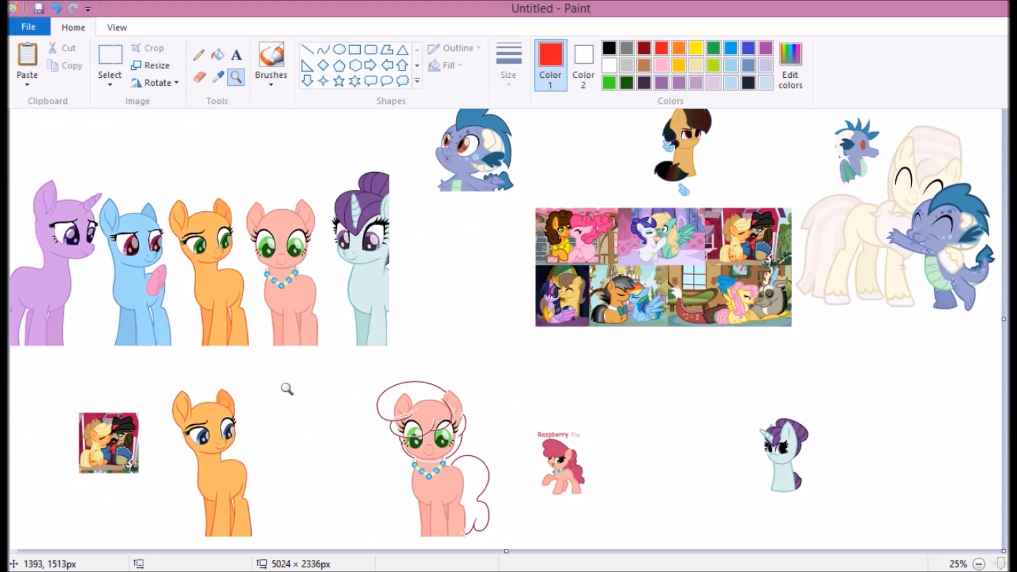
Copy the orange pony's blue-eyed face onto the matching green-eyed orange pony in the row.
ctrl+scroll(508, 318, up, 1)
click(110, 64)
drag(280, 309, 459, 475)
click(75, 66)
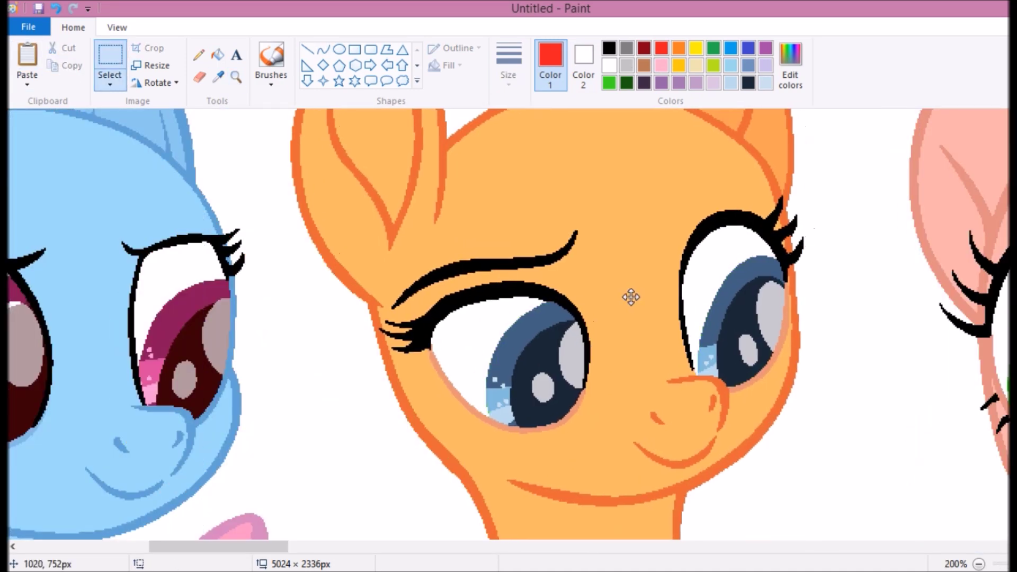
right_click(631, 295)
Brush the pony's orange coat color translucently across the cowboy reference to blend a tan coat shade.
scroll(446, 169, up, 5)
click(609, 48)
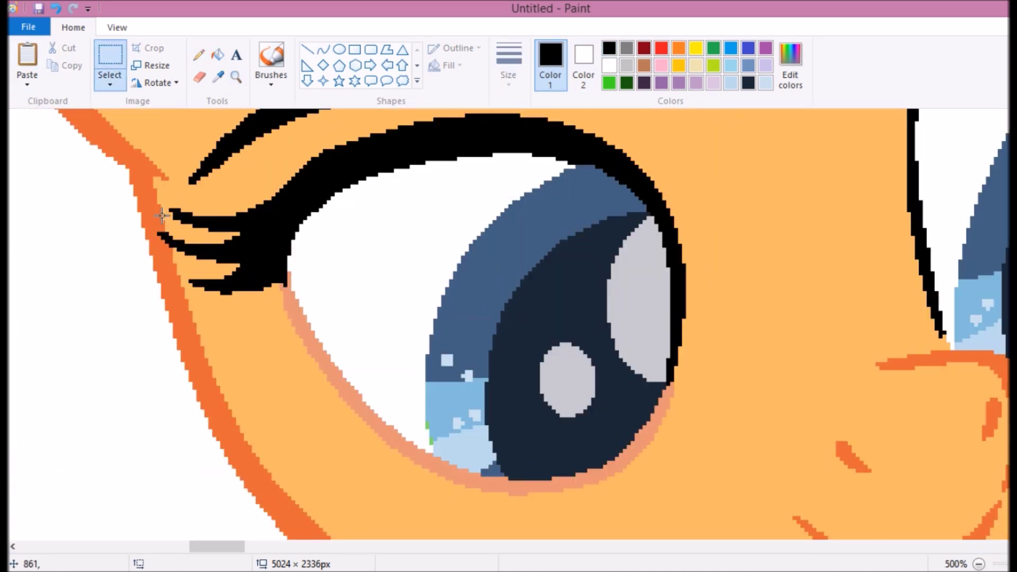
click(121, 71)
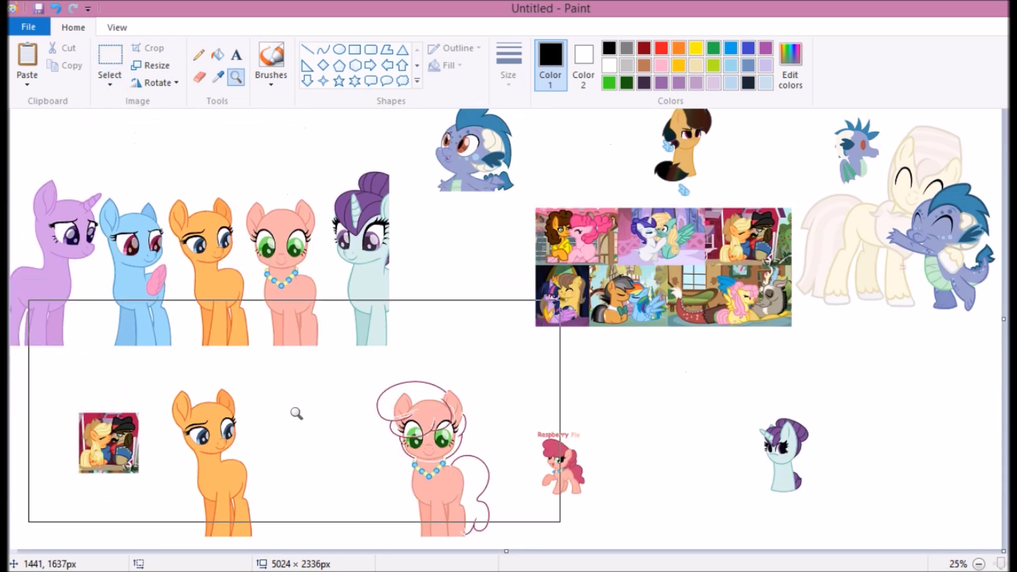
click(296, 413)
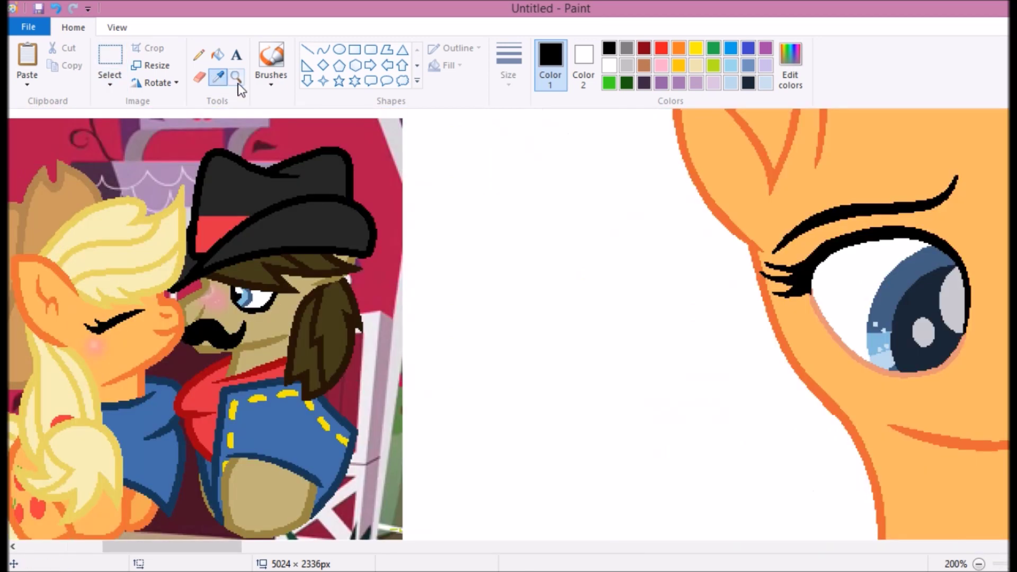
click(271, 59)
drag(159, 312, 395, 318)
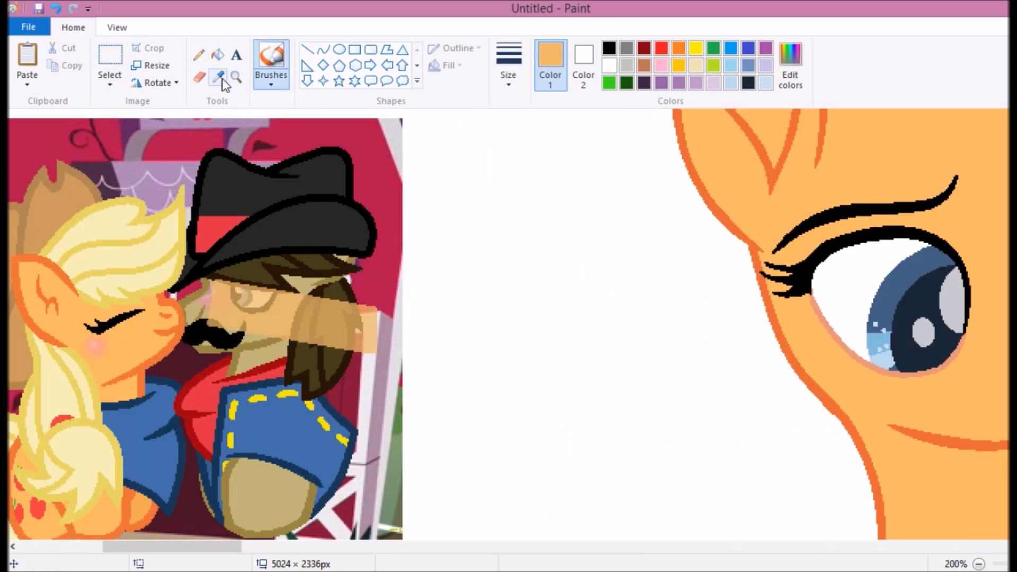
Recolor the copied orange pony's coat tan and its outlines golden brown, including the lower eye outlines.
click(67, 8)
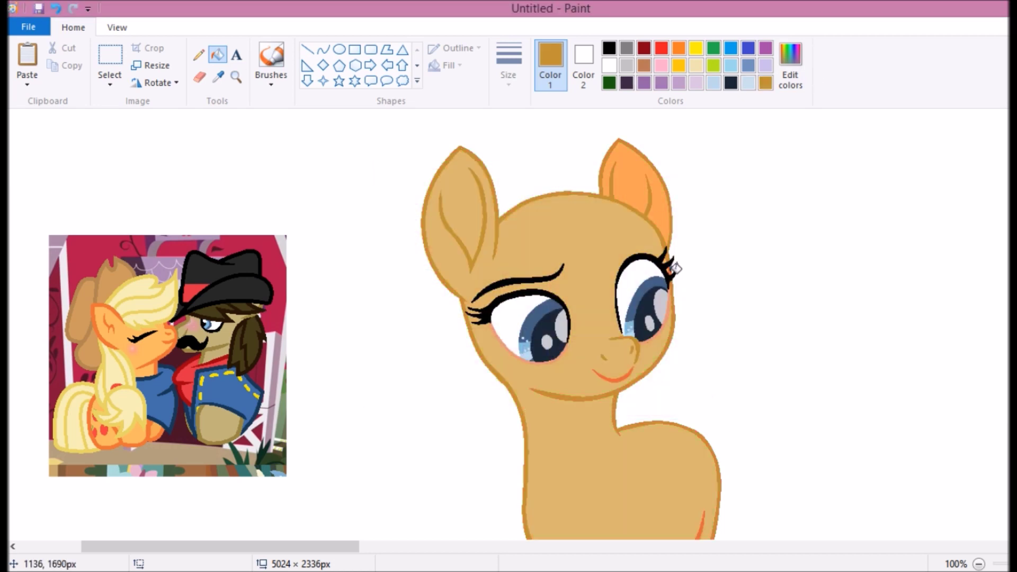
scroll(620, 377, down, 3)
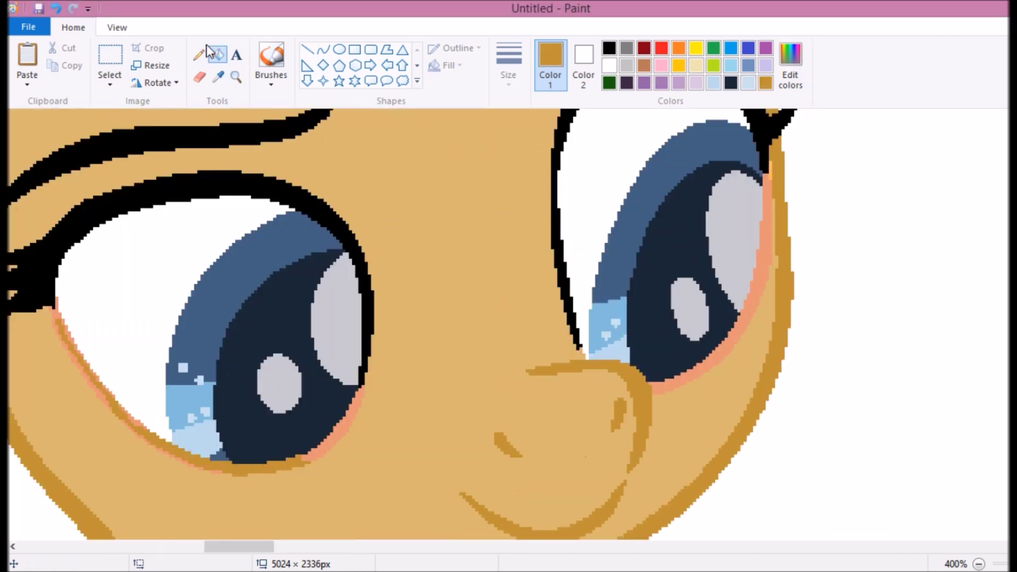
right_click(59, 329)
right_click(239, 464)
right_click(766, 222)
click(217, 77)
click(477, 212)
click(583, 64)
click(609, 65)
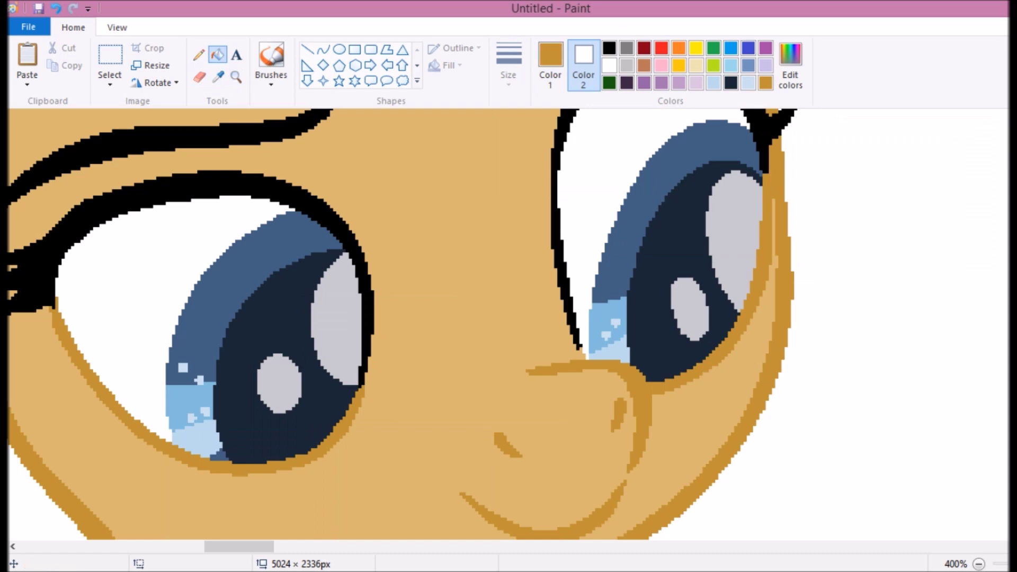
Sketch a long jagged mane in red around the tan pony's head and down both sides of its neck.
scroll(763, 262, up, 3)
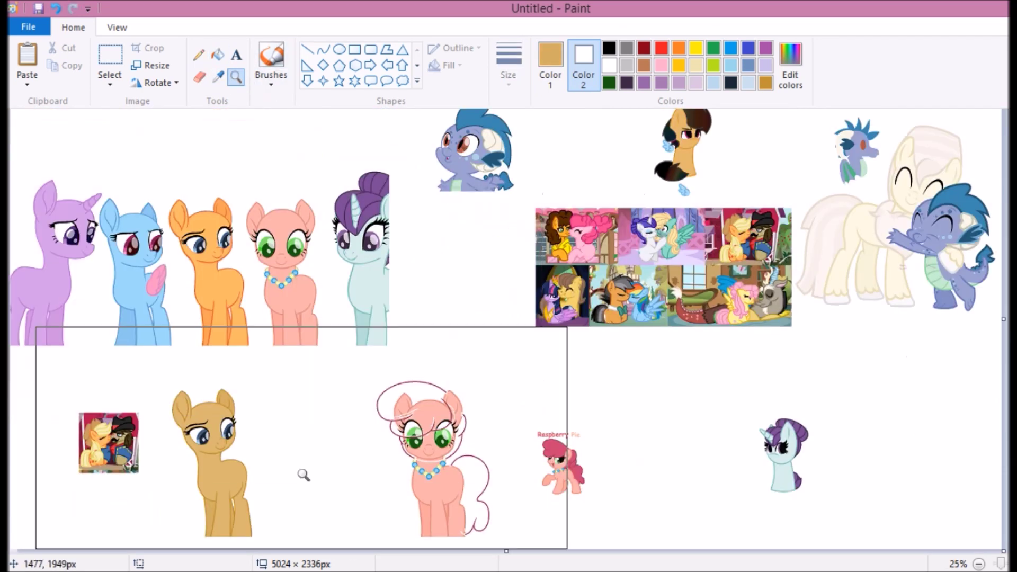
click(303, 475)
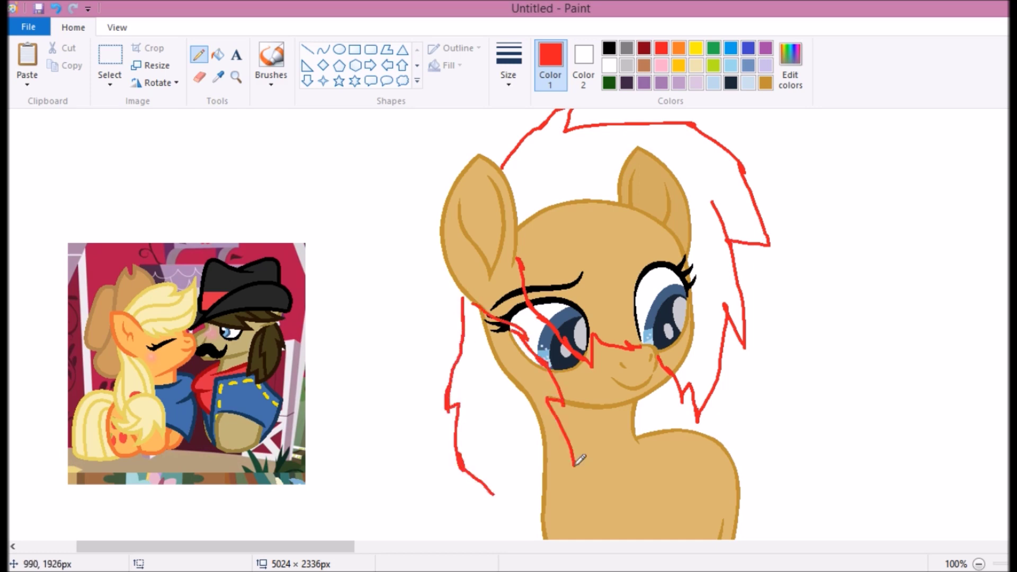
drag(575, 461, 493, 493)
scroll(617, 417, down, 2)
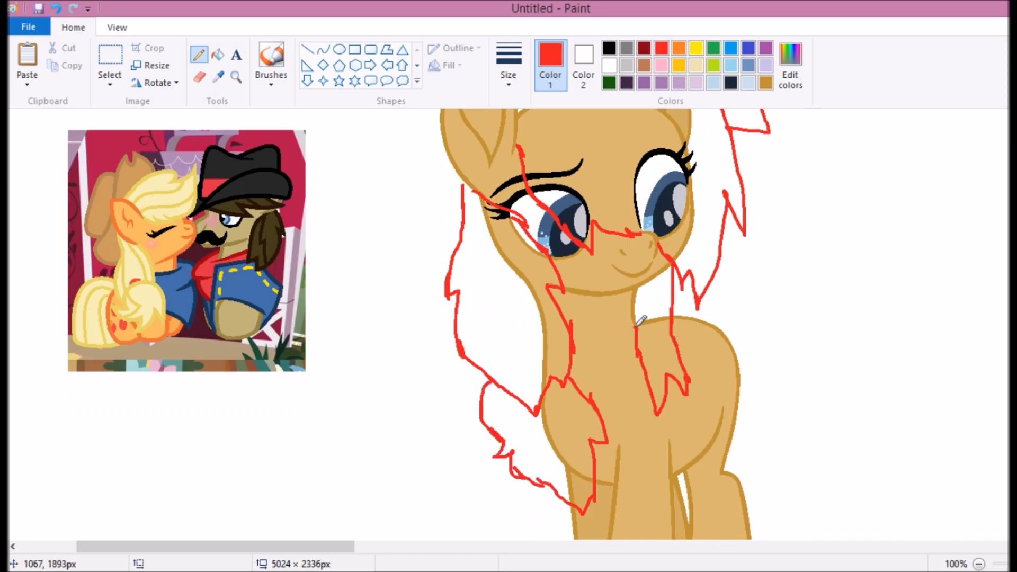
scroll(791, 309, up, 1)
Sketch a jagged tail in red behind the tan pony and add inner strand lines to the mane.
scroll(844, 404, down, 4)
drag(850, 296, 856, 404)
scroll(768, 318, up, 6)
scroll(676, 211, up, 3)
drag(688, 244, 511, 271)
scroll(512, 271, down, 5)
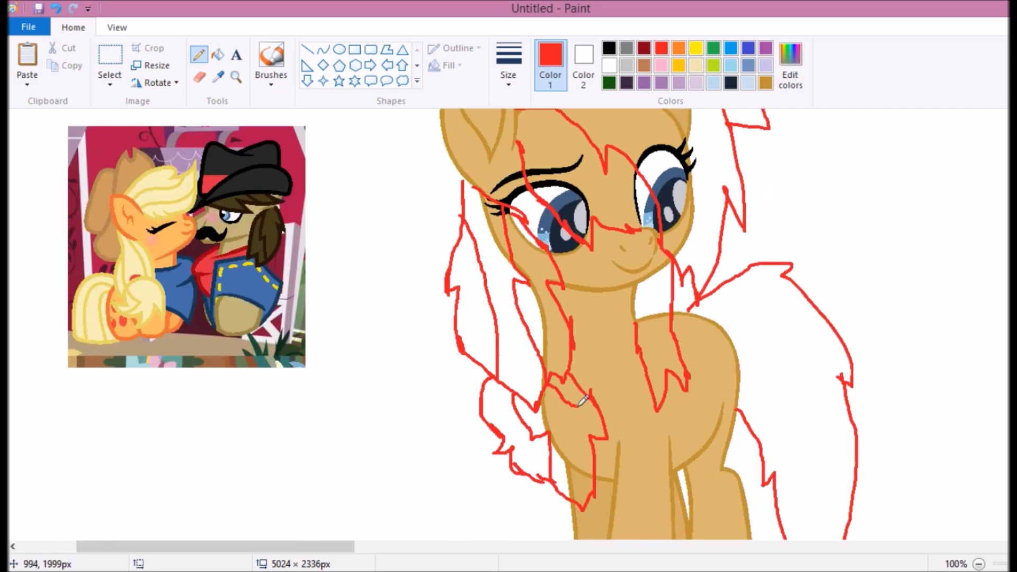
Sample brown from the cowboy reference and mix a dark olive-brown drawing color for the mane outlines.
click(236, 77)
scroll(272, 175, down, 2)
click(273, 175)
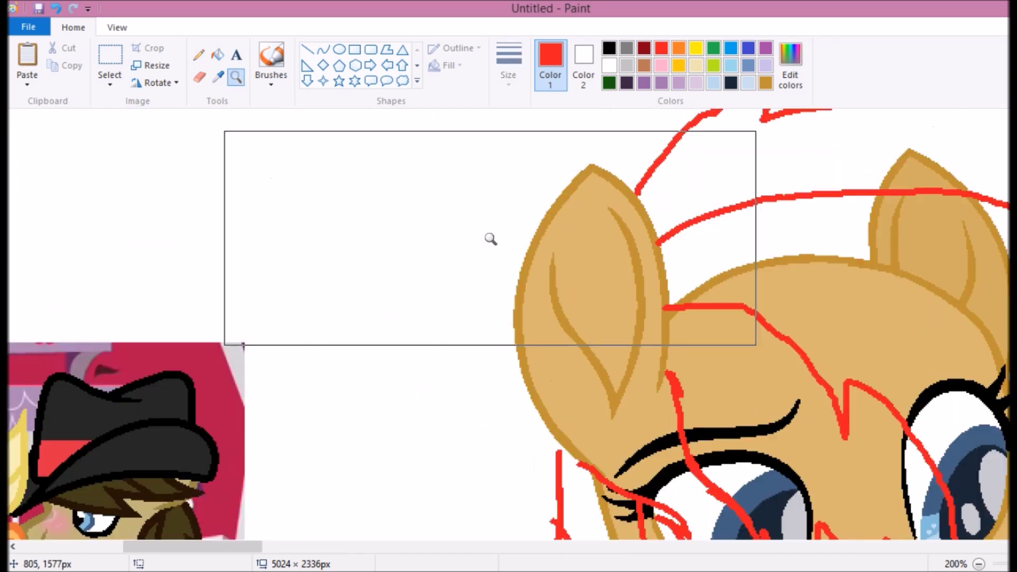
scroll(94, 325, up, 3)
scroll(94, 325, left, 3)
click(217, 77)
click(440, 365)
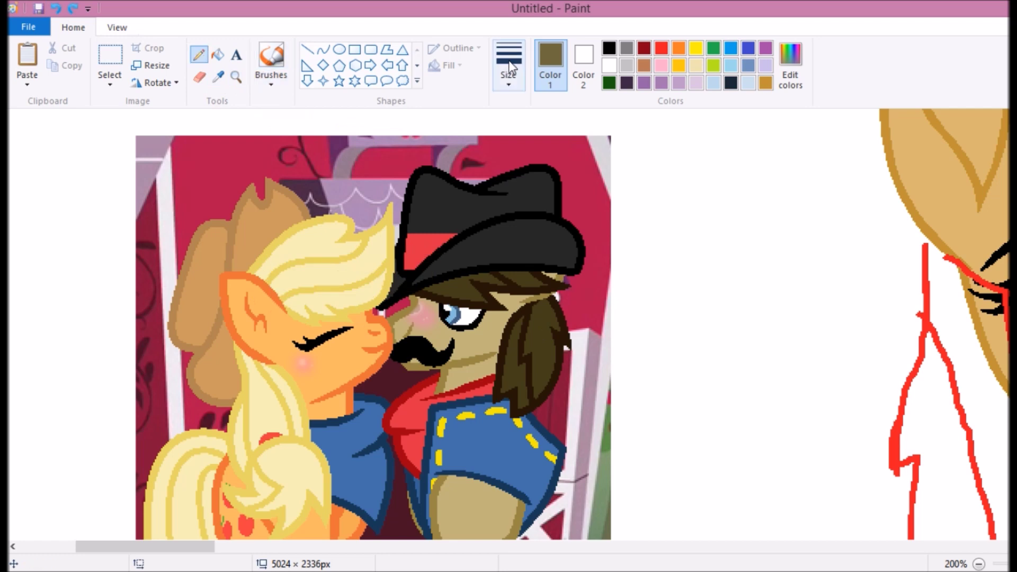
click(236, 77)
scroll(416, 123, down, 2)
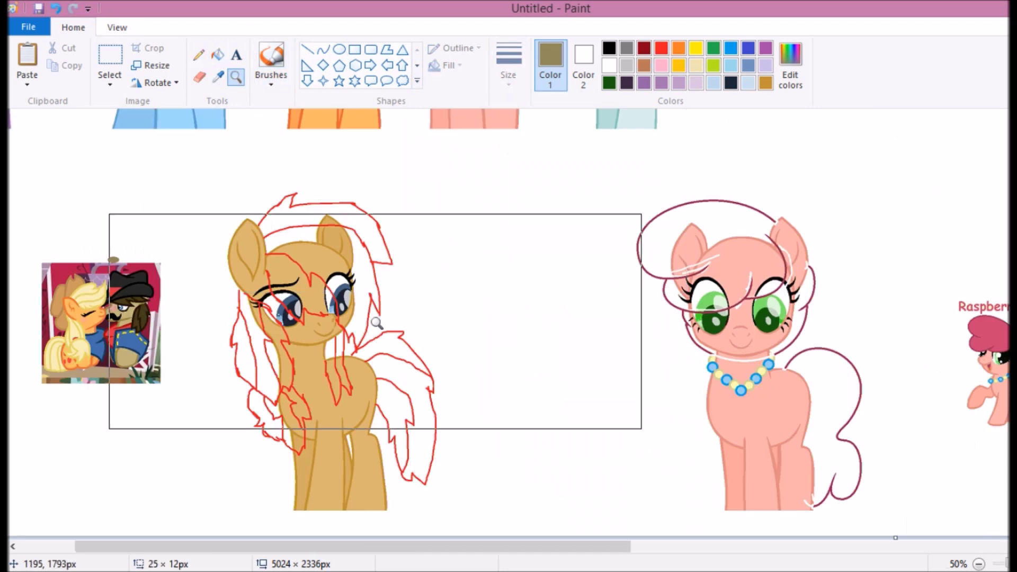
click(420, 189)
click(790, 64)
click(399, 400)
Trace the outer mane contour over the tan pony's near ear and the crown with olive-brown curves.
scroll(389, 288, up, 1)
drag(424, 227, 351, 351)
scroll(211, 270, down, 2)
scroll(212, 270, up, 2)
key(ctrl+z)
drag(103, 223, 495, 175)
scroll(371, 291, down, 1)
scroll(370, 291, up, 1)
Trace the lower fringe from the near ear across the eye to the muzzle with notched olive-brown curves.
drag(341, 305, 548, 426)
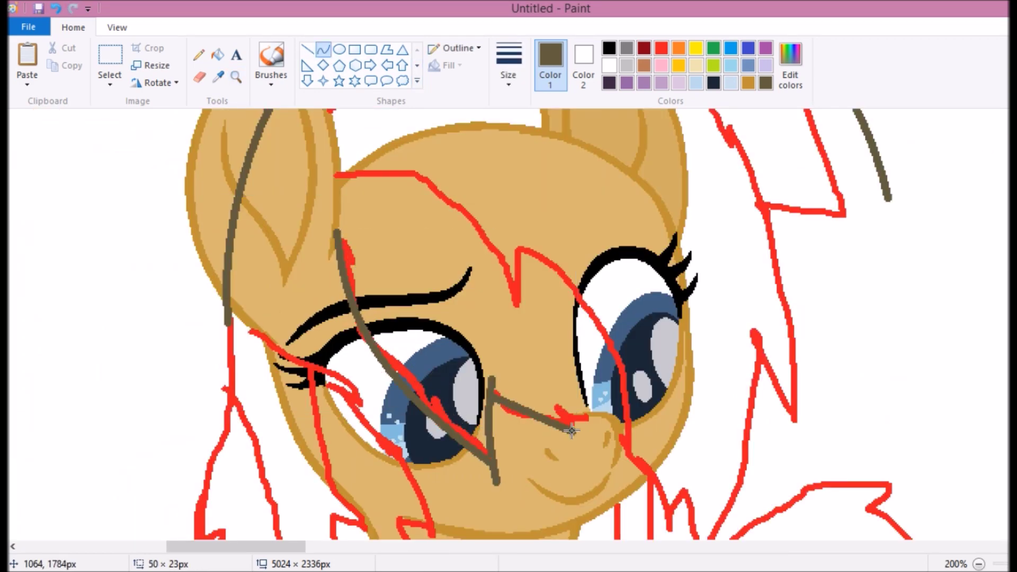
scroll(582, 438, down, 3)
scroll(783, 404, up, 3)
scroll(632, 342, down, 3)
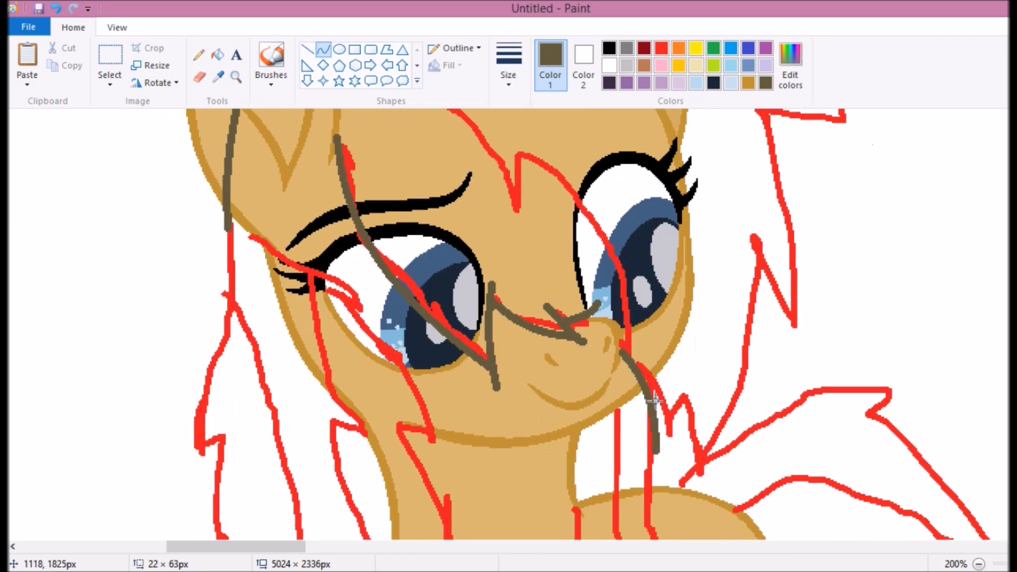
Trace the mane's pointed locks behind the far side of the head down to the pony's back.
scroll(662, 403, up, 8)
scroll(288, 287, down, 2)
scroll(288, 286, up, 1)
drag(373, 245, 430, 282)
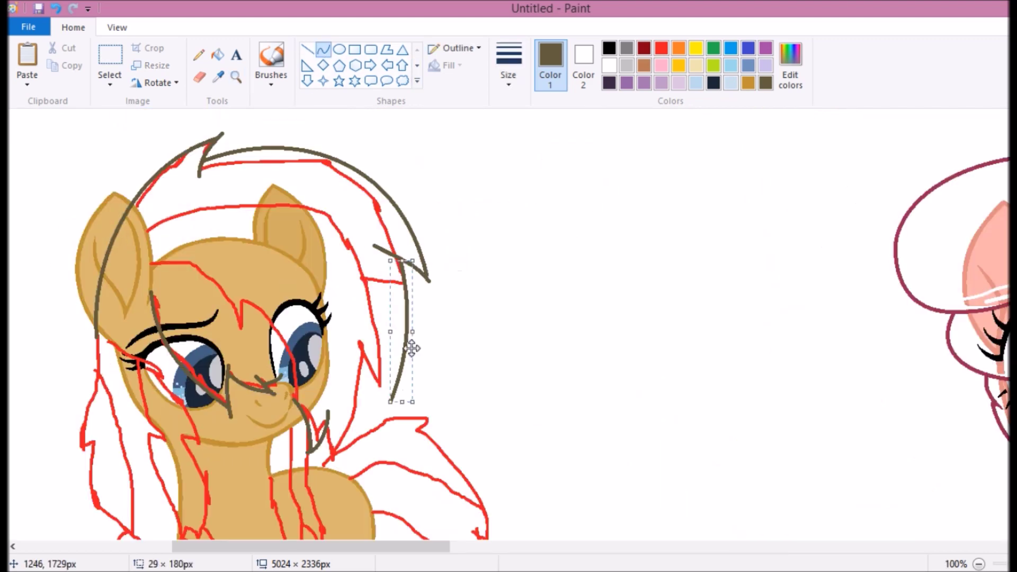
scroll(397, 393, up, 1)
drag(391, 413, 333, 491)
drag(366, 450, 374, 442)
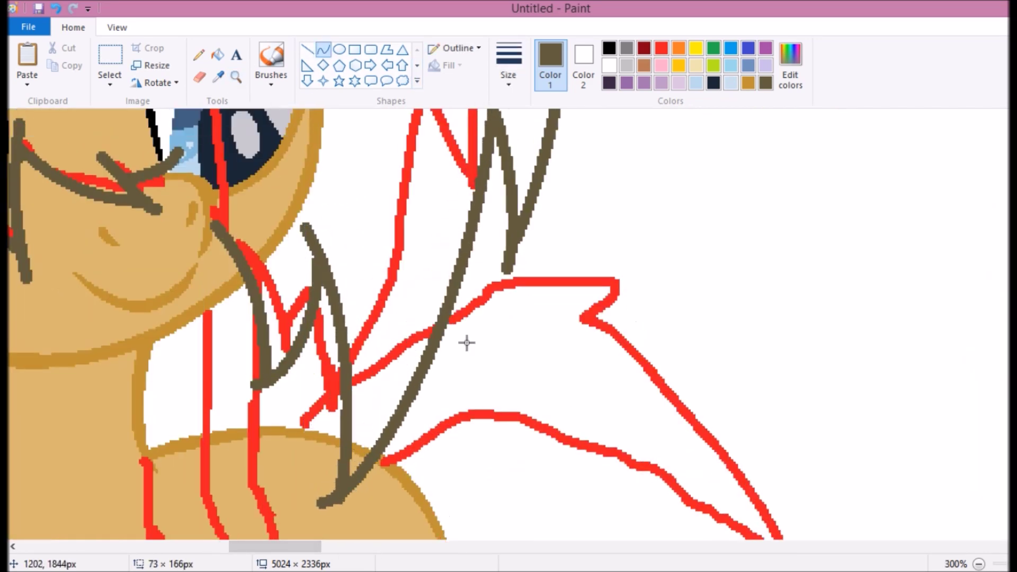
Trim the overlapping curve ends on the fringe and outer mane into sharp points, covering overshoots with white lines.
click(236, 77)
right_click(314, 303)
click(315, 302)
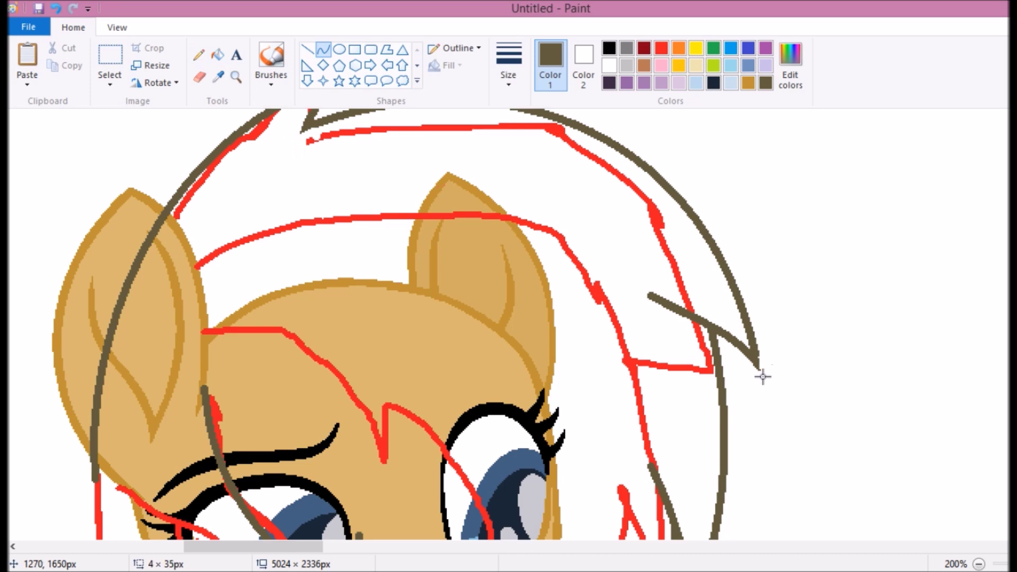
scroll(763, 376, up, 3)
scroll(742, 365, down, 7)
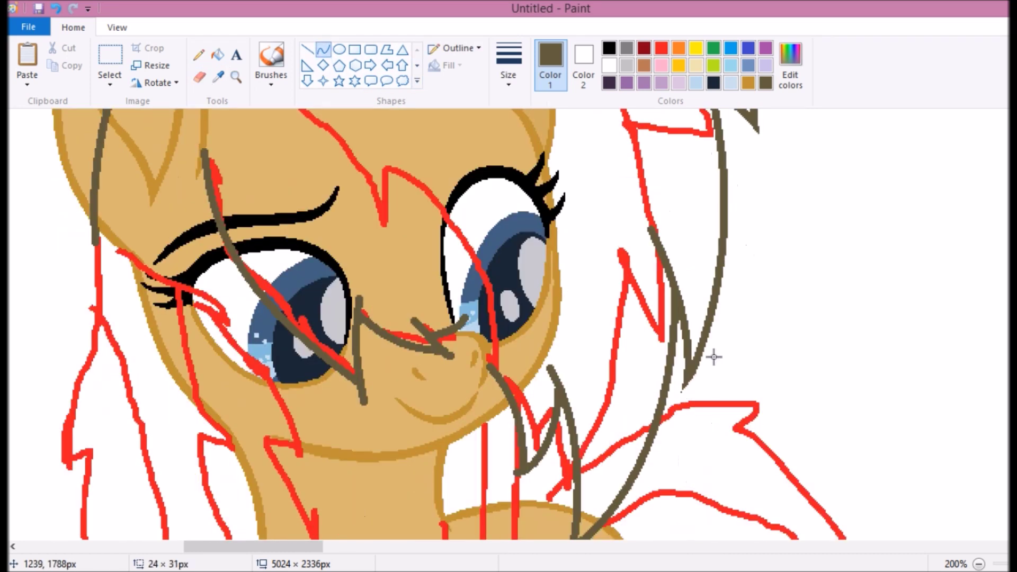
scroll(511, 295, down, 1)
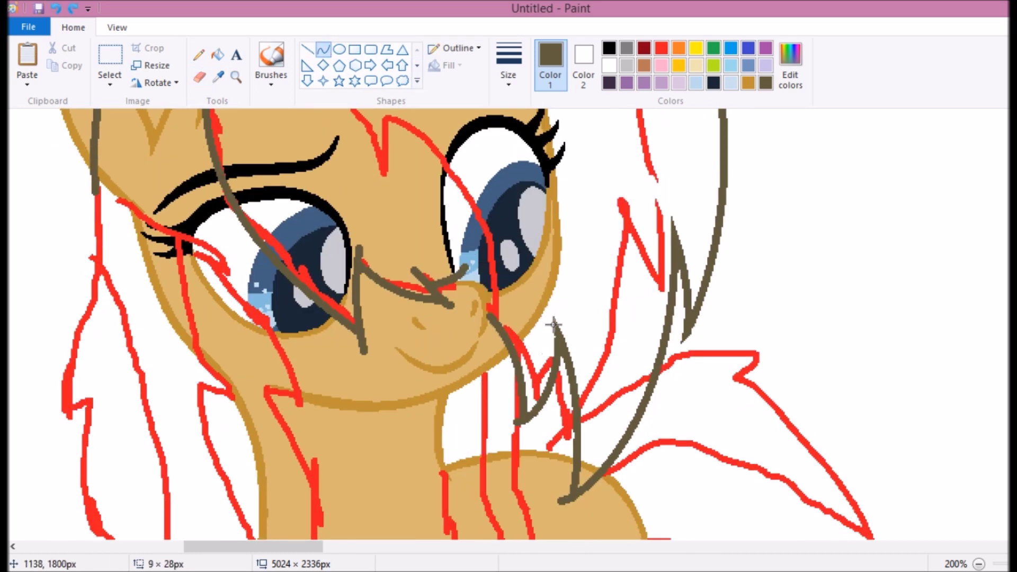
click(572, 312)
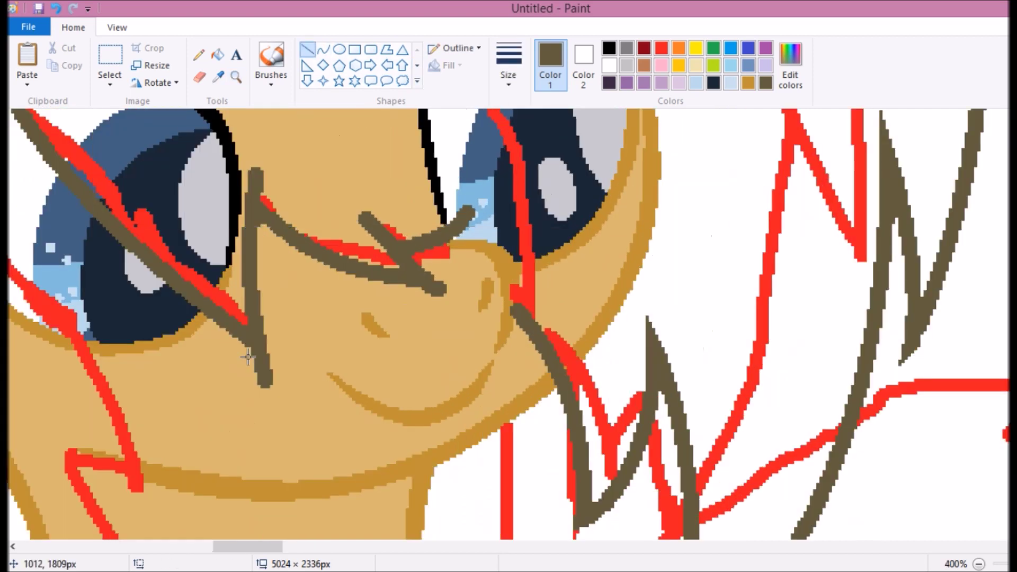
drag(454, 210, 472, 199)
drag(418, 215, 439, 222)
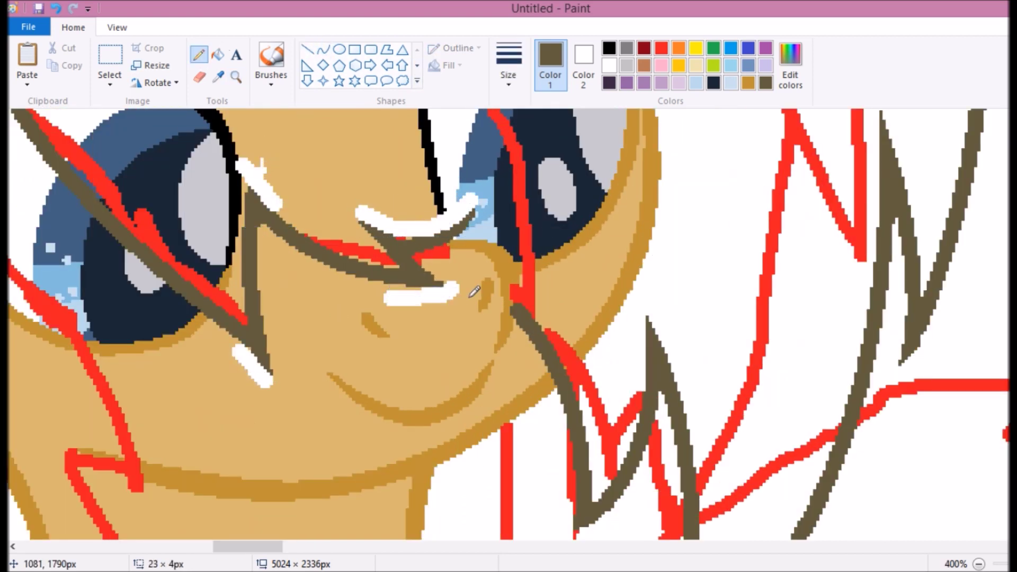
Trace the upper fringe strands across the forehead and over the far eye with olive-brown curves.
scroll(389, 149, down, 3)
scroll(347, 193, up, 2)
click(323, 49)
scroll(302, 90, down, 1)
mouse_move(201, 236)
mouse_down()
mouse_move(729, 350)
mouse_move(635, 141)
mouse_move(396, 385)
mouse_up()
scroll(635, 141, down, 2)
drag(318, 318, 403, 281)
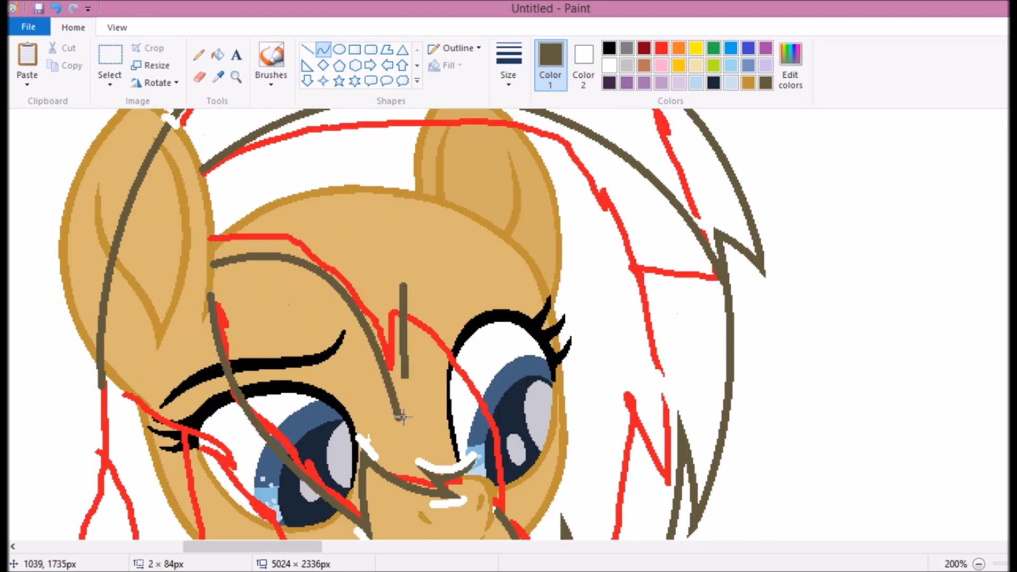
drag(397, 344, 394, 439)
scroll(898, 379, down, 1)
scroll(579, 496, up, 3)
Trace the outer side lock and the strand crossing the near eye with curves and sharpen the strand's tips.
scroll(477, 370, down, 2)
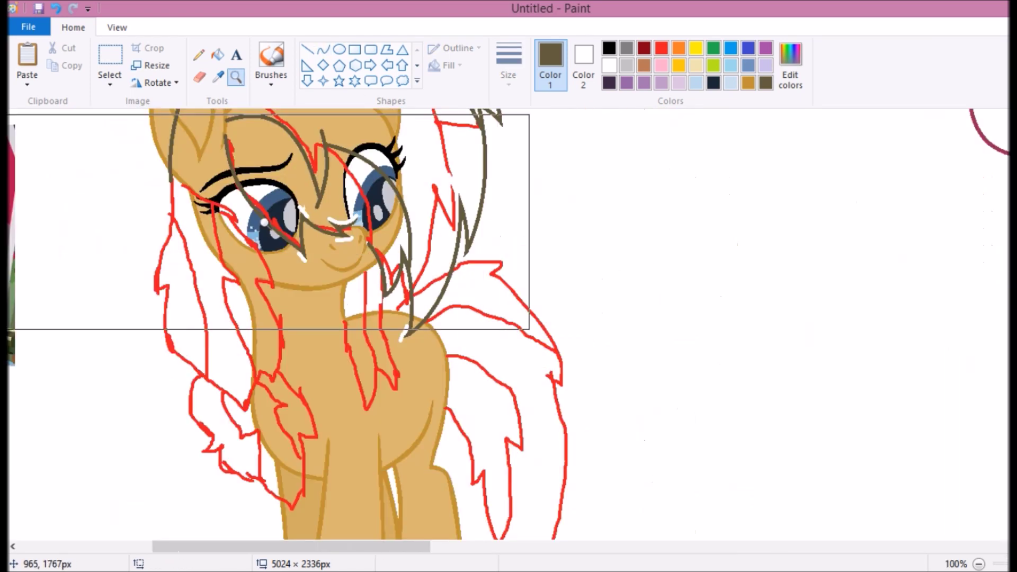
scroll(350, 371, up, 2)
drag(345, 315, 323, 450)
mouse_move(336, 382)
mouse_down()
mouse_move(321, 455)
mouse_move(313, 408)
mouse_up()
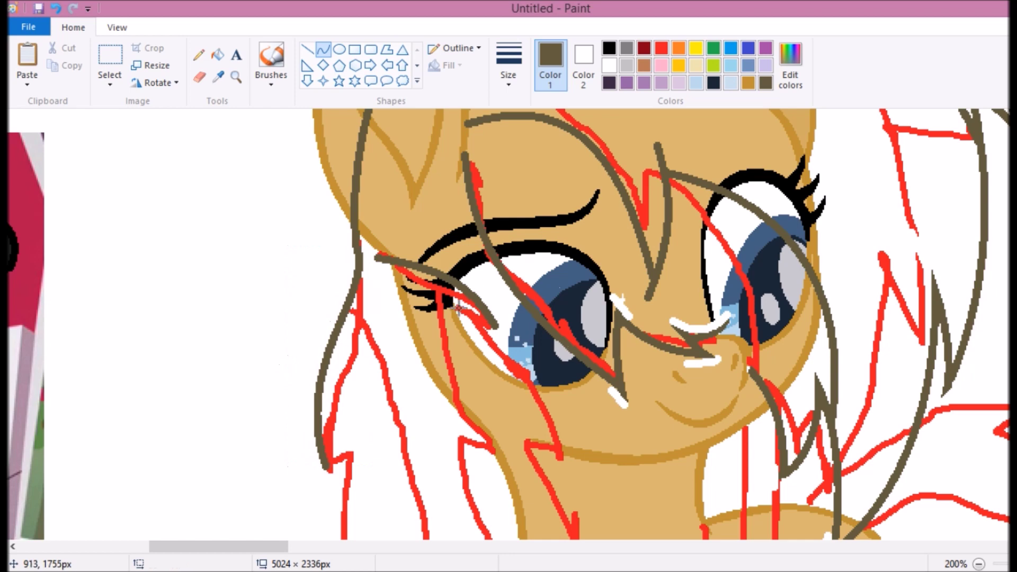
scroll(421, 223, up, 1)
drag(269, 179, 307, 222)
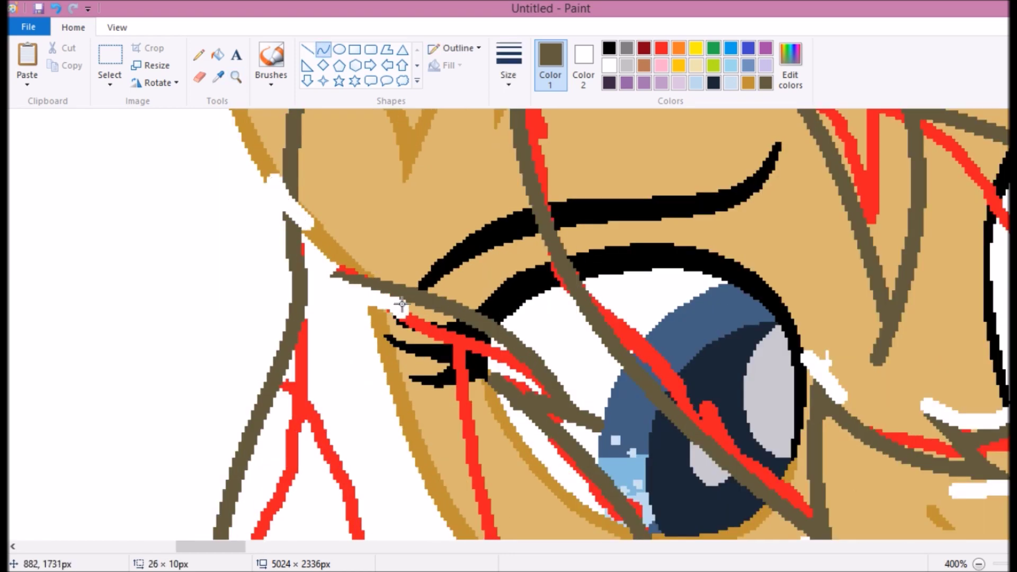
Cover the near ear's inner edge with a white curve between the upper mane line and the fringe.
scroll(477, 392, down, 1)
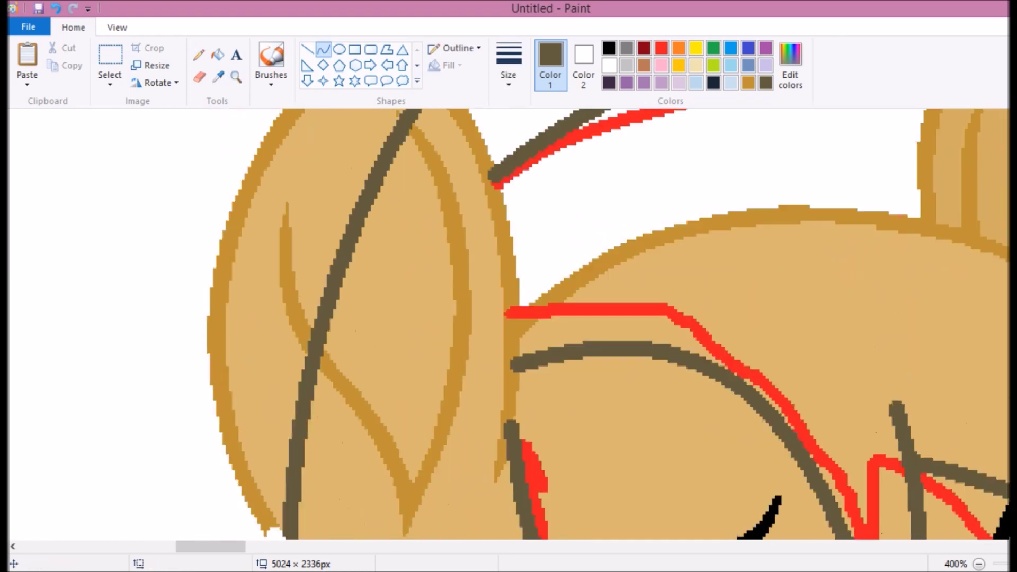
drag(488, 182, 504, 510)
drag(500, 371, 523, 415)
Draw notched tips on the cheek strand and the outer side lock with short olive-brown curves.
scroll(522, 415, down, 2)
click(236, 77)
click(207, 331)
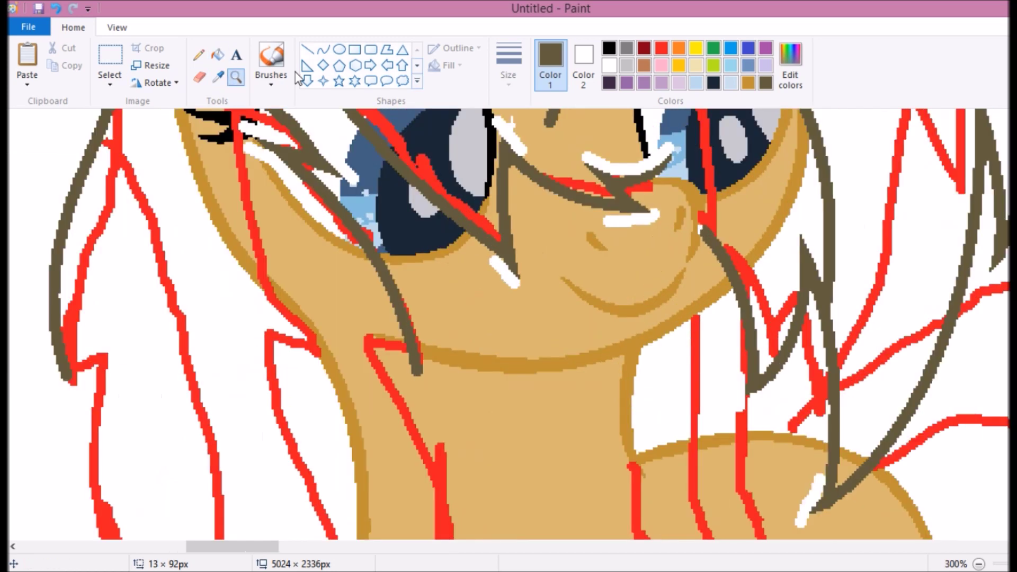
drag(427, 394, 361, 333)
click(323, 49)
scroll(254, 280, down, 2)
scroll(255, 280, left, 3)
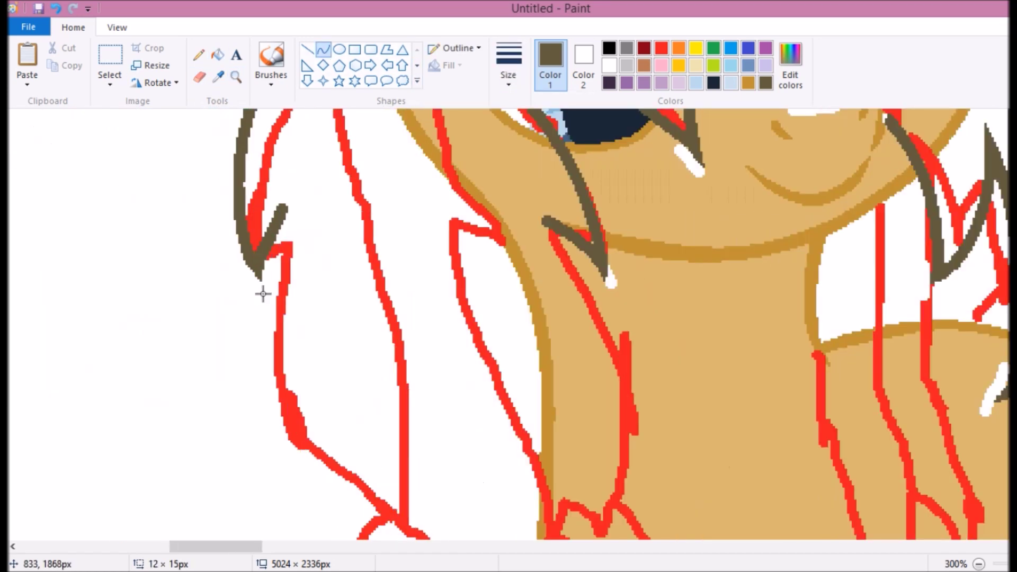
Trace the long side lock's outer and inner contours down to pointed ends at the pony's chest.
scroll(254, 277, down, 1)
mouse_move(284, 139)
mouse_down()
mouse_move(477, 524)
mouse_move(404, 464)
mouse_up()
drag(339, 289, 295, 289)
drag(609, 212, 553, 429)
scroll(670, 325, down, 2)
drag(670, 325, 589, 298)
drag(517, 437, 477, 402)
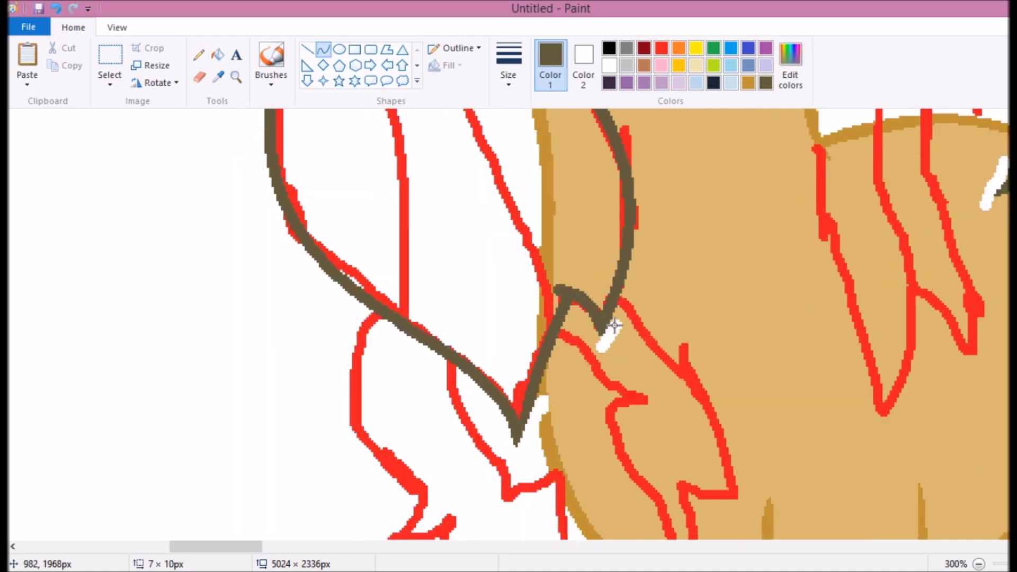
Trace the inner strand lines of the long side lock and join them to its lower outline.
scroll(530, 318, up, 7)
scroll(529, 318, down, 4)
drag(535, 192, 546, 237)
scroll(293, 233, down, 2)
drag(216, 367, 238, 371)
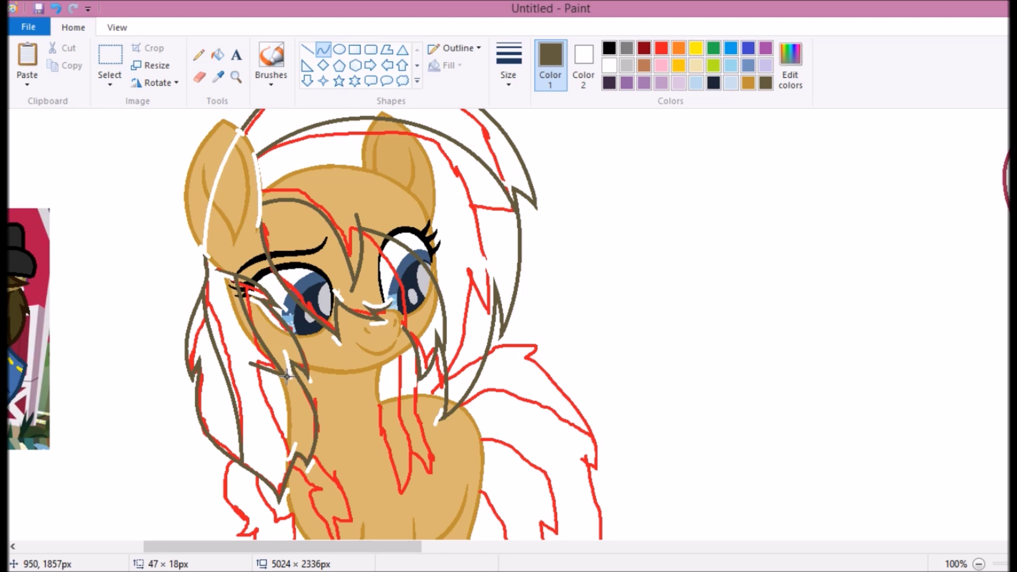
key(alt+h)
key(p)
scroll(285, 406, up, 2)
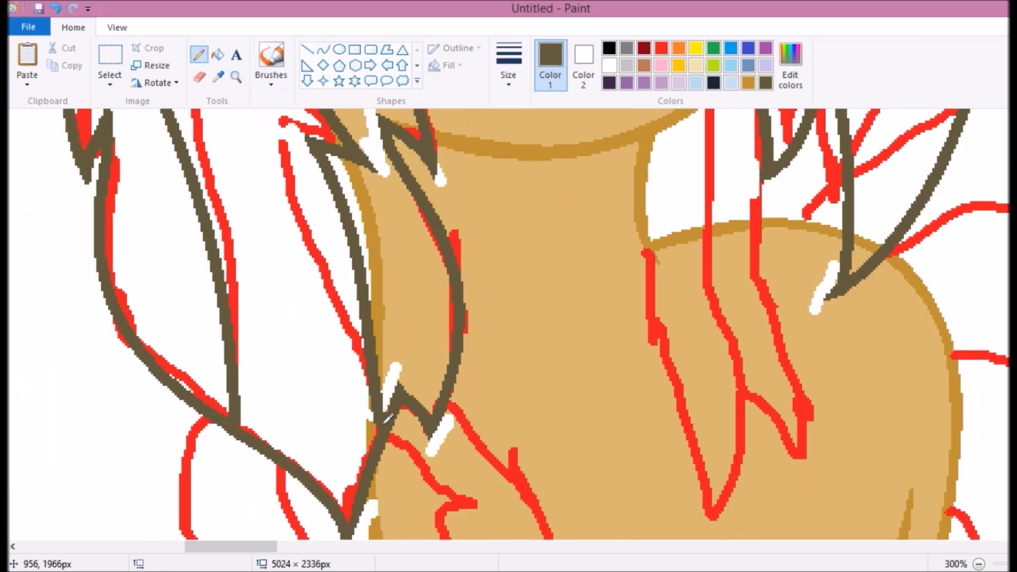
Trace the lower side lock's outer edge and its inner contour over the chest, ending in notched tips, with olive-brown curves.
scroll(509, 318, down, 5)
click(323, 50)
drag(210, 171, 257, 356)
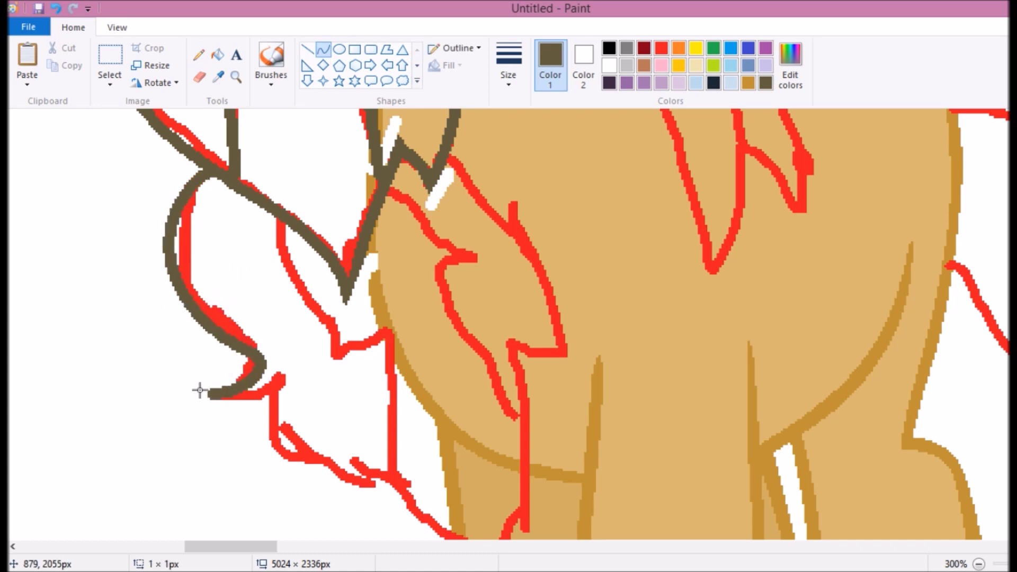
drag(461, 154, 570, 360)
drag(496, 339, 578, 392)
Close the lower side lock's bottom outline to a pointed end at the foreleg and trace its inner strand line.
scroll(509, 317, down, 2)
drag(270, 344, 487, 509)
mouse_move(524, 270)
mouse_down()
mouse_move(483, 489)
mouse_move(582, 303)
mouse_up()
key(alt+h)
key(e)
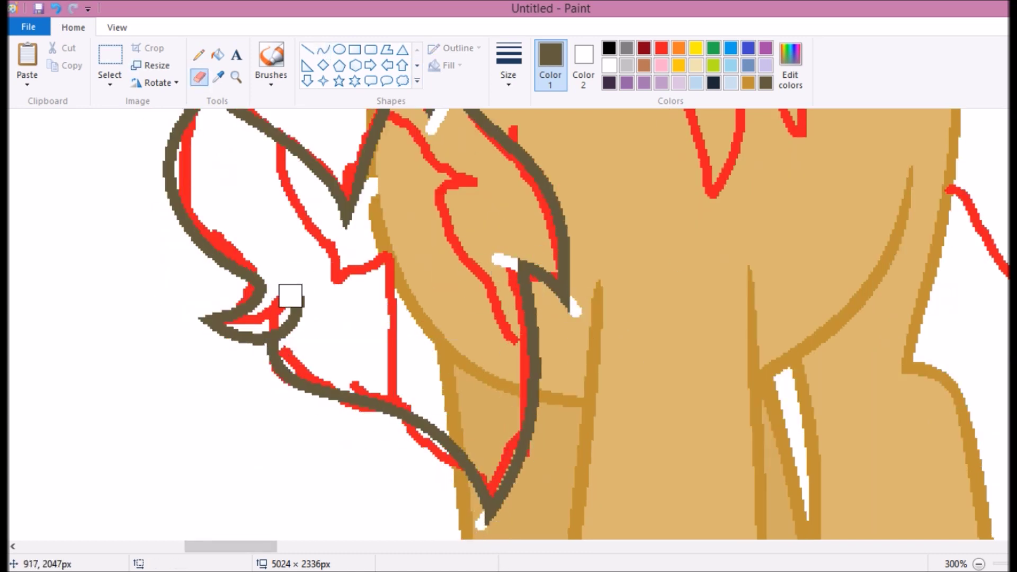
drag(288, 224, 451, 371)
scroll(563, 337, down, 2)
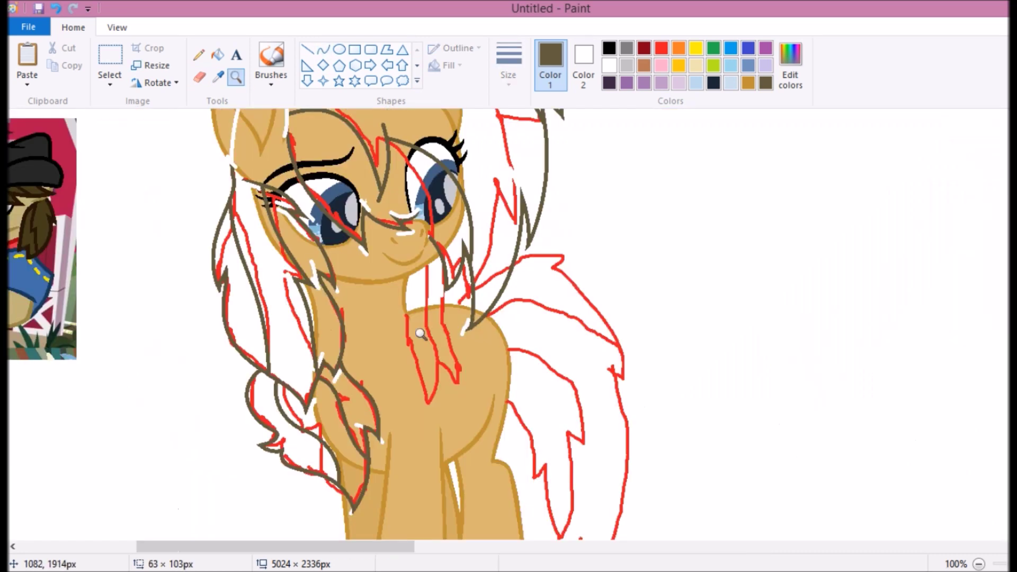
Trace both contours of the long front strand hanging from the neck down to a pointed tip over the chest.
scroll(563, 337, up, 1)
drag(580, 458, 563, 337)
drag(458, 294, 500, 514)
drag(471, 399, 541, 464)
mouse_move(549, 206)
mouse_down()
mouse_move(546, 467)
mouse_move(534, 533)
mouse_up()
scroll(546, 466, up, 1)
scroll(476, 489, down, 3)
drag(414, 358, 390, 491)
Finish the second chest strand down to its pointed tip and cover the body outline inside the neck strand with white.
key(alt+h)
key(e)
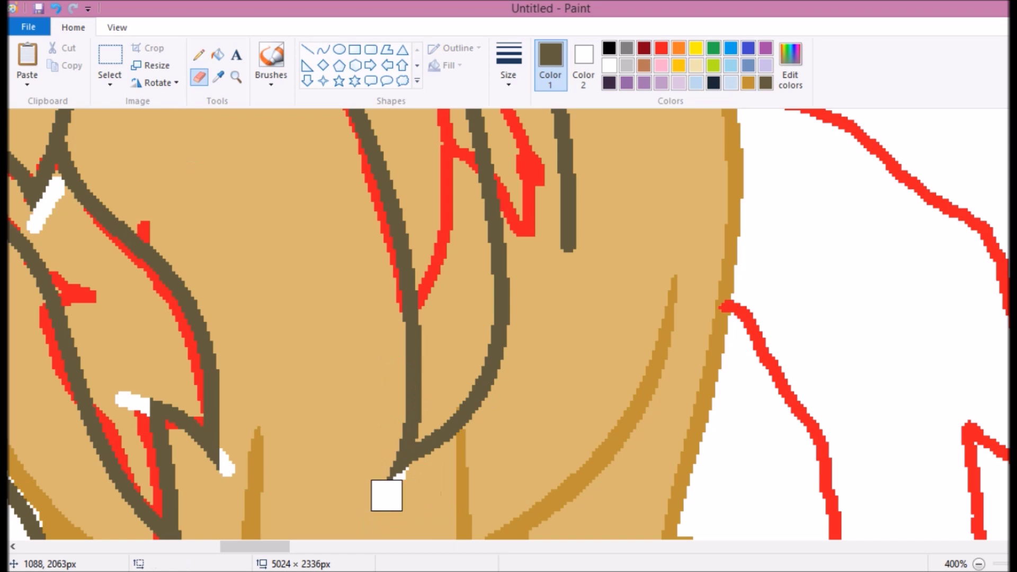
drag(504, 305, 560, 473)
drag(568, 249, 548, 388)
scroll(407, 161, up, 5)
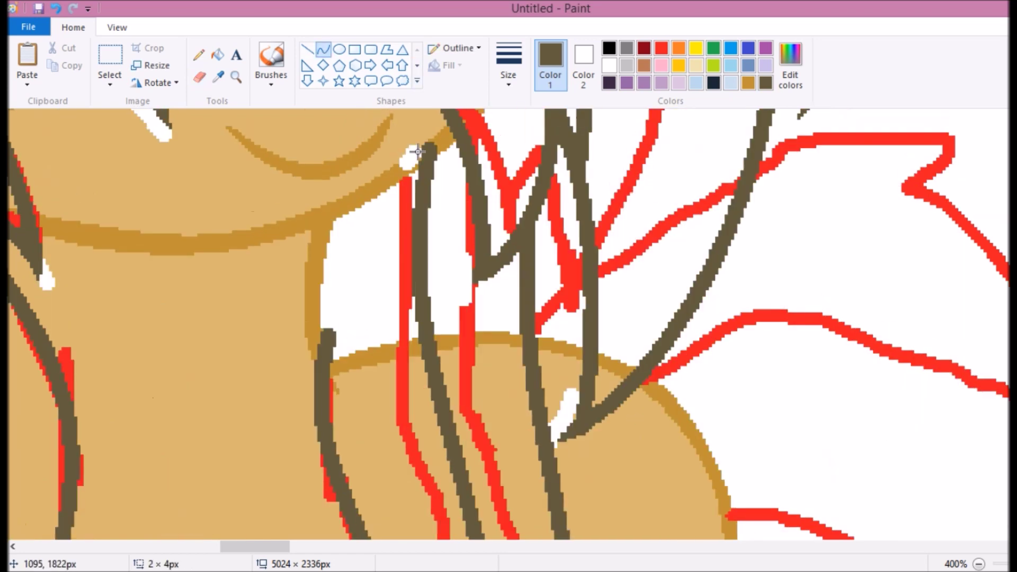
drag(324, 292, 352, 427)
Trim the notch tip between the two fringe strands on the forehead to a fine point.
click(236, 77)
right_click(349, 296)
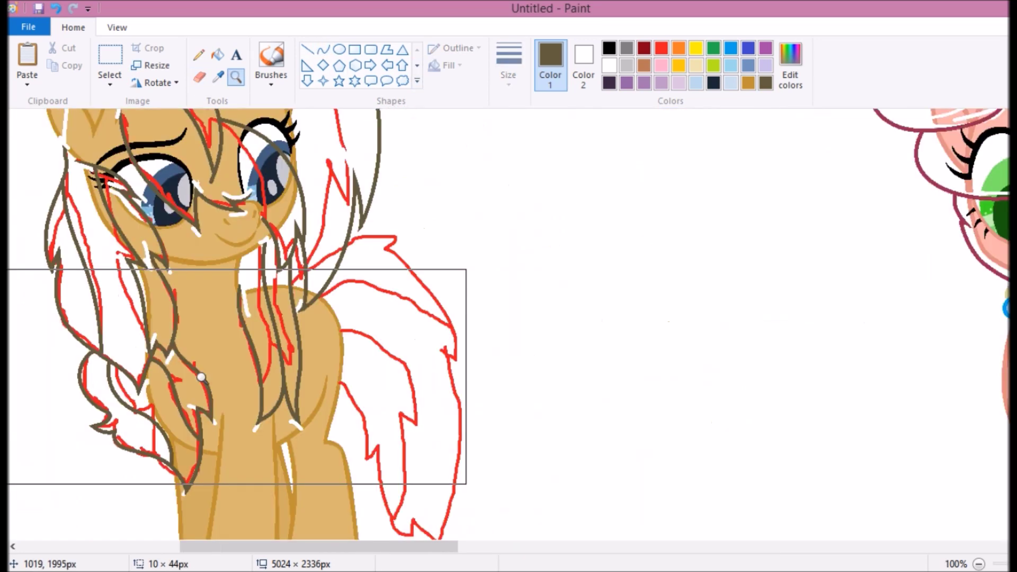
scroll(349, 297, up, 3)
click(170, 293)
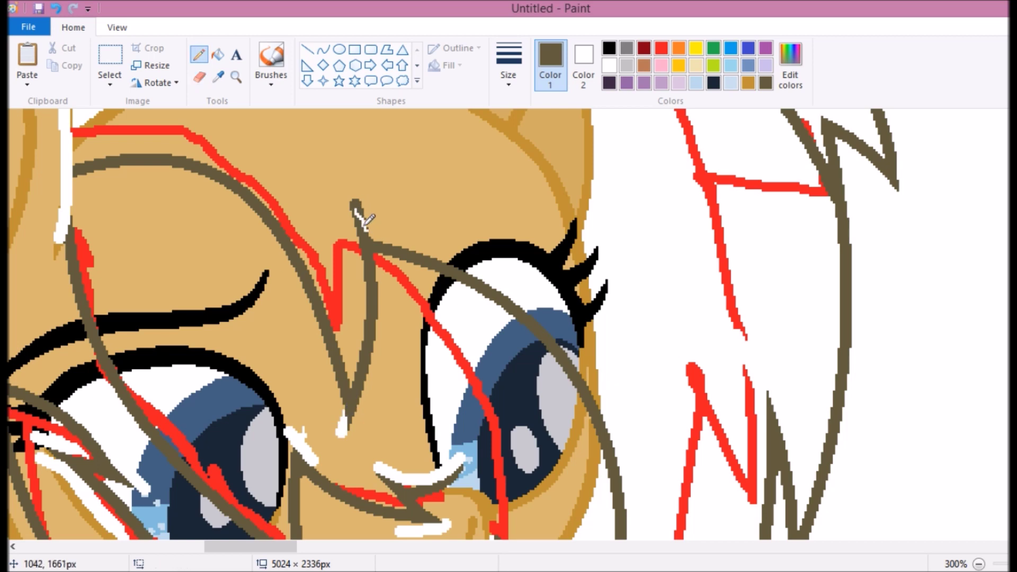
click(235, 76)
Draw the tail's outer outline in olive-brown curves, with notched upper, side and bottom tips, down to the hind leg.
scroll(339, 212, down, 5)
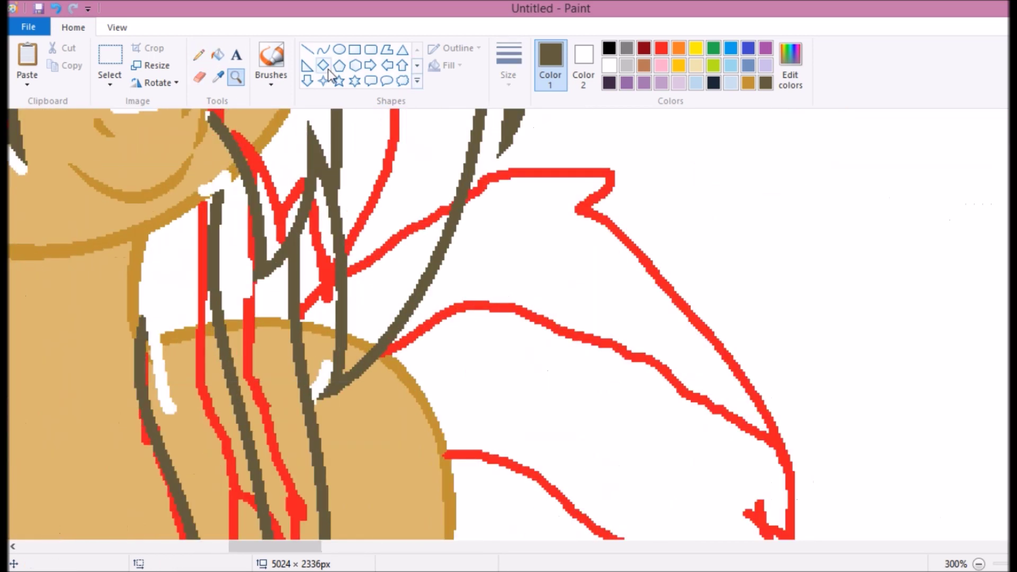
mouse_move(449, 244)
mouse_down()
mouse_move(737, 283)
mouse_move(779, 278)
mouse_up()
click(236, 76)
right_click(318, 128)
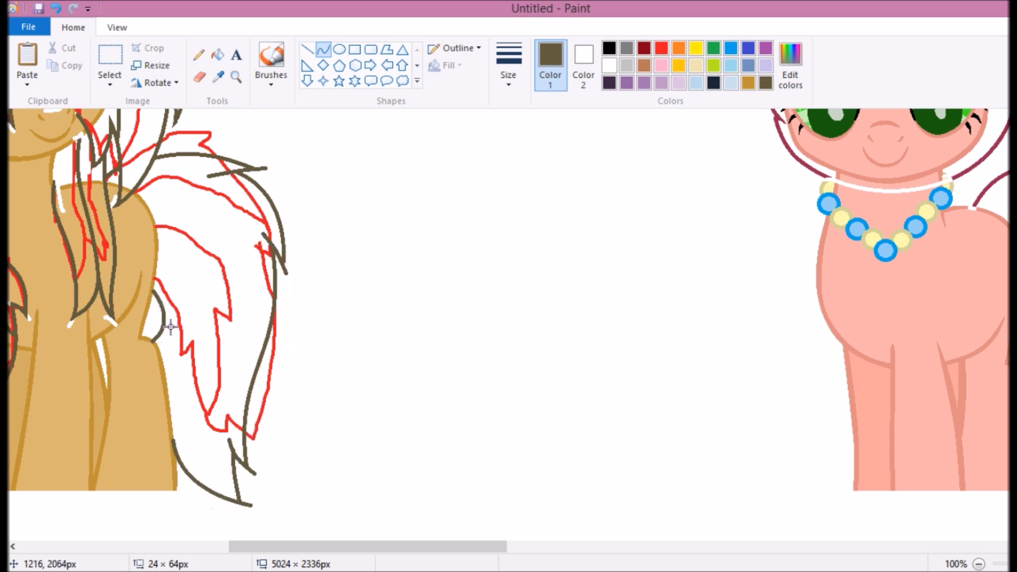
Sharpen the tail's tips to fine points and cover the hind leg outline inside the tail with white.
click(254, 185)
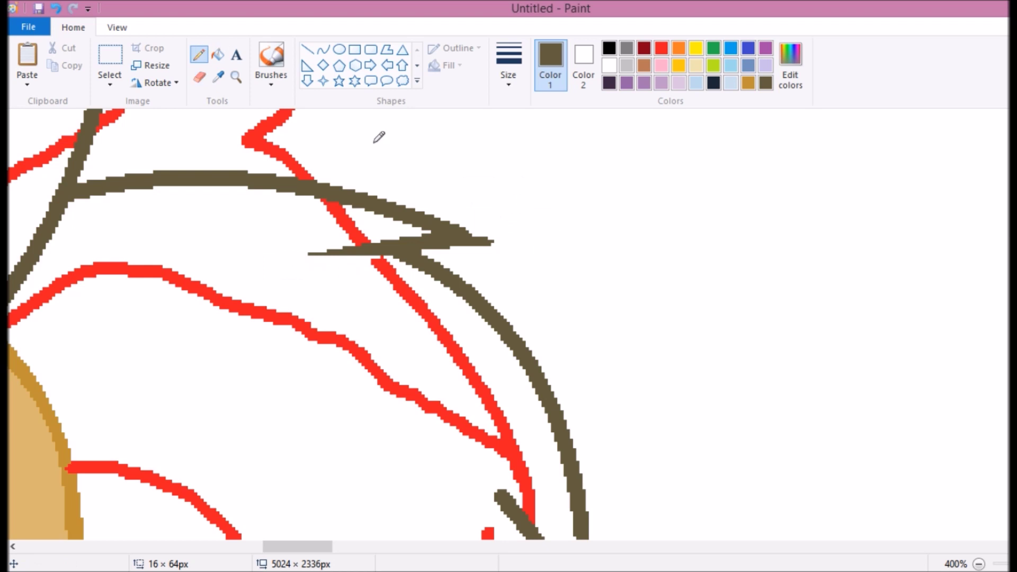
scroll(593, 255, down, 5)
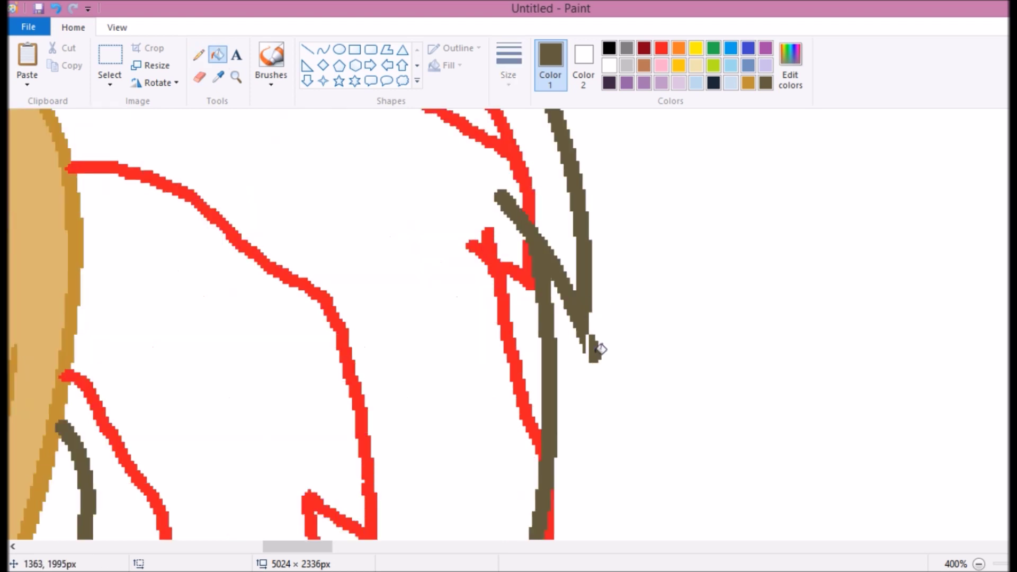
scroll(469, 375, down, 5)
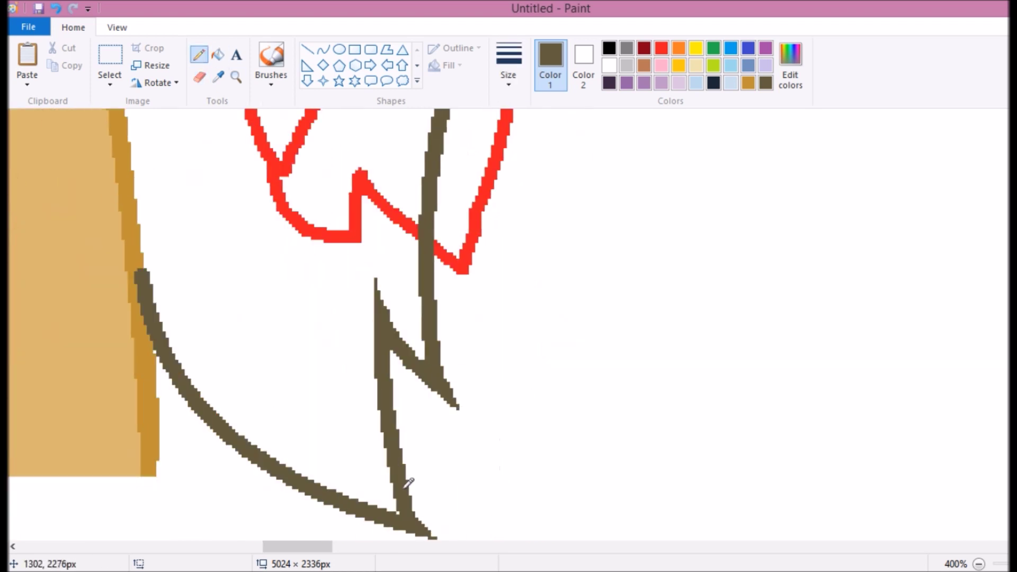
scroll(493, 500, left, 1)
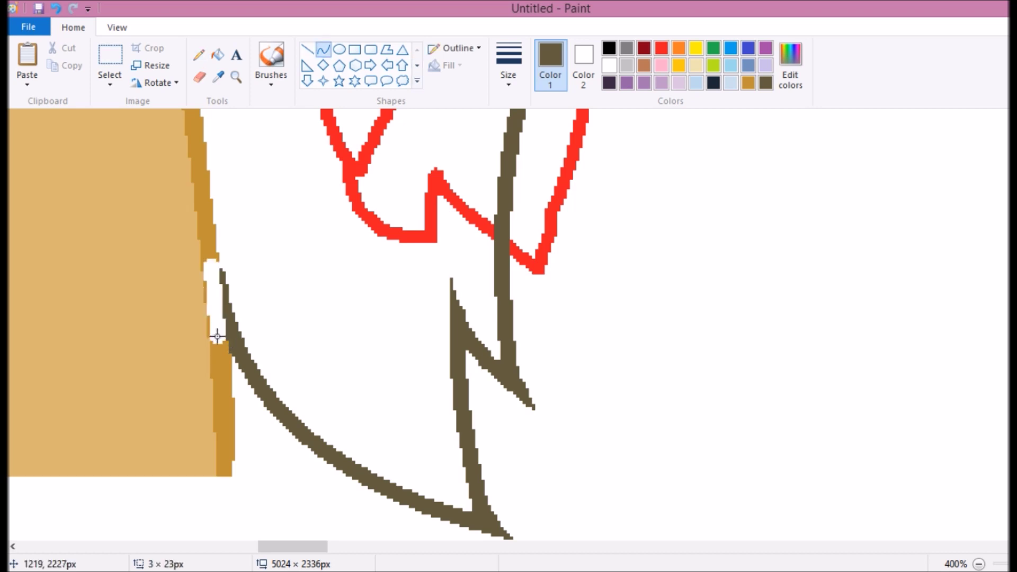
Trace the tail's upper inner strand line from the rump to the outer side tip with an arched curve.
scroll(369, 379, down, 1)
drag(279, 262, 700, 374)
drag(490, 318, 555, 303)
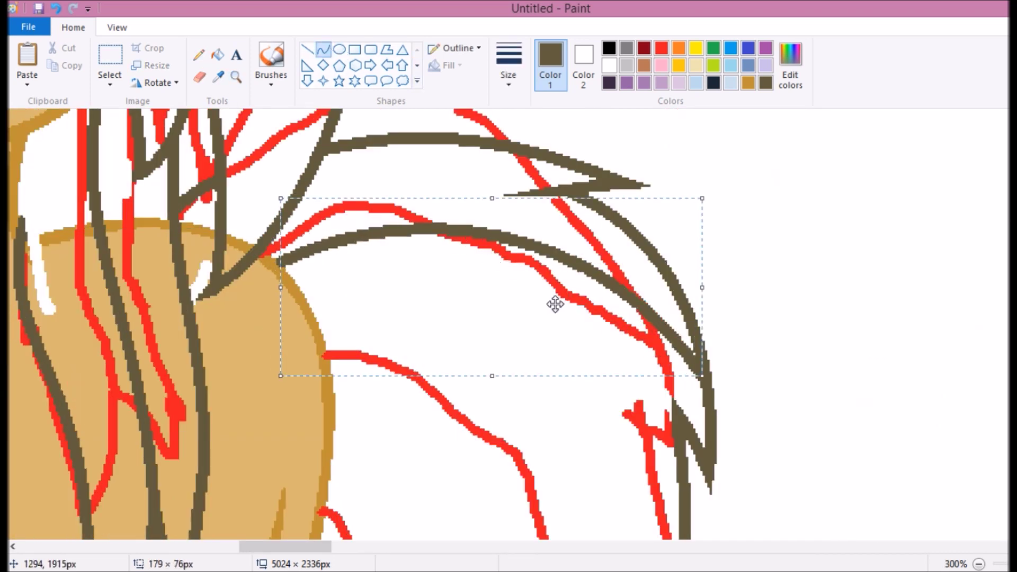
Trace the tail's middle strand from the rump to a notched tip and continue its inner contour down toward the tail's end.
scroll(523, 181, down, 1)
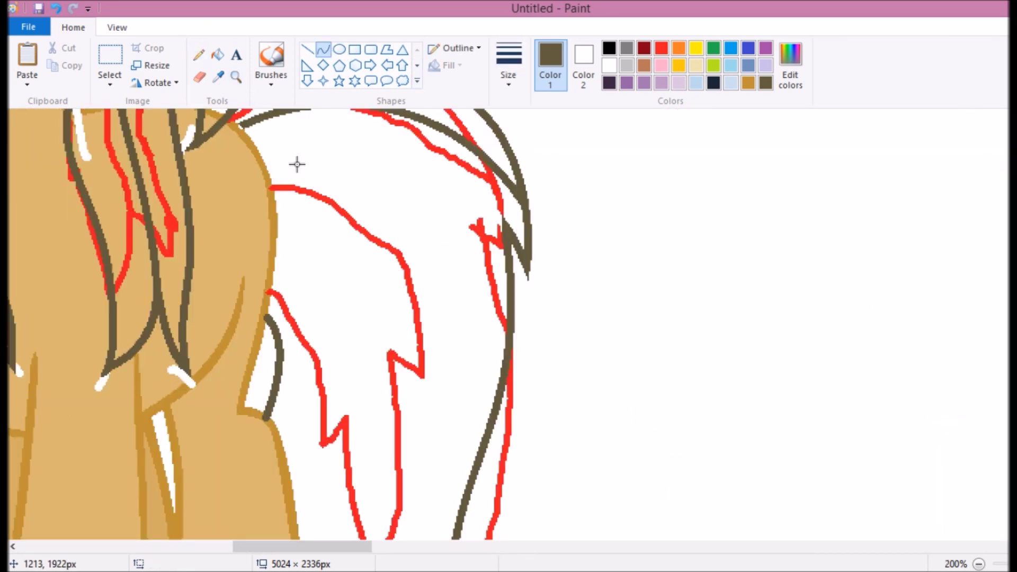
drag(269, 185, 432, 407)
drag(371, 297, 500, 242)
scroll(422, 361, down, 1)
drag(435, 222, 389, 535)
drag(390, 197, 434, 222)
Clean up the ends of the tail's inner strand lines where they meet the rump and hind leg.
click(236, 76)
scroll(197, 69, up, 3)
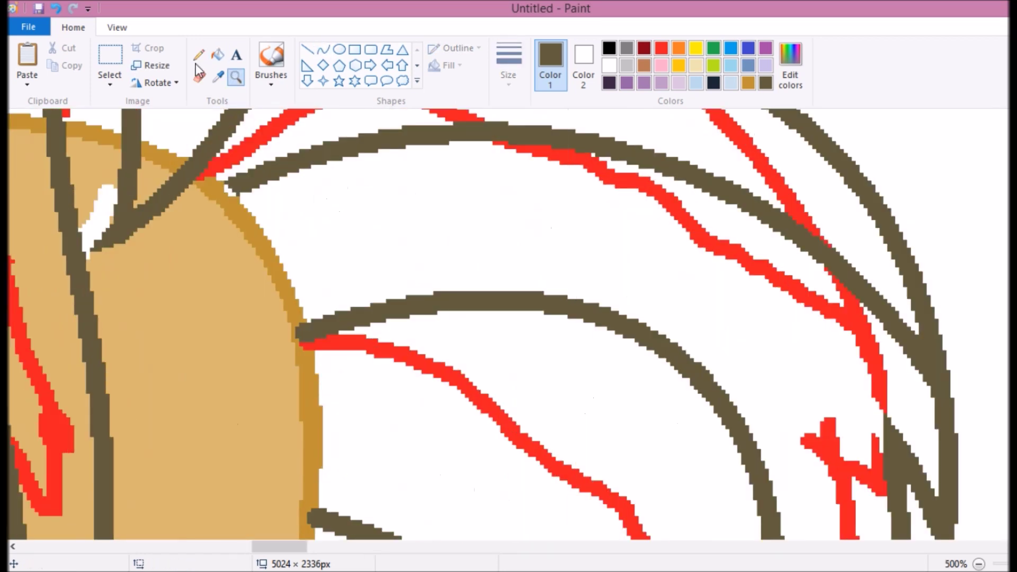
scroll(286, 358, down, 3)
right_click(291, 298)
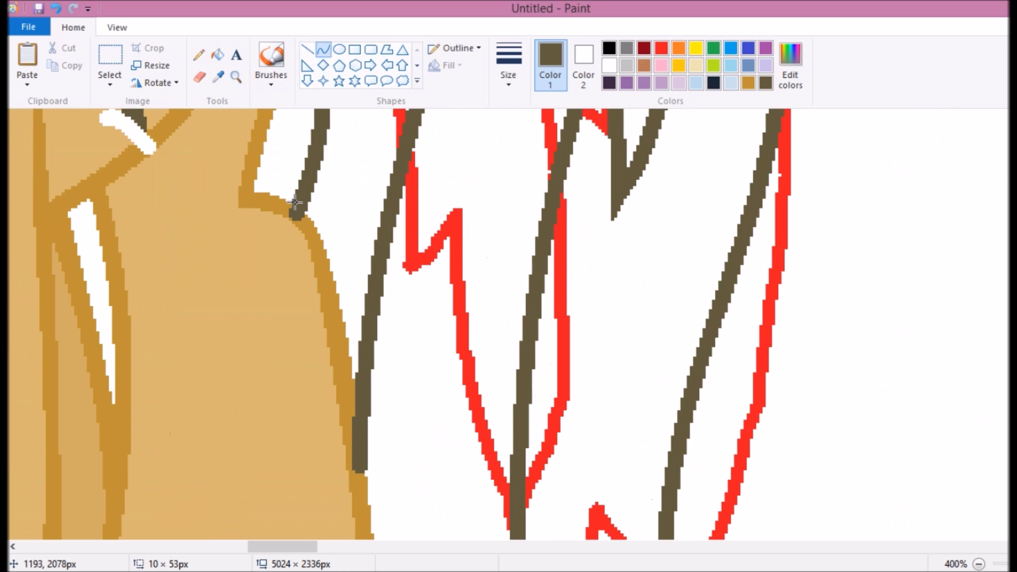
Remove the red sketch lines from the tan pony's mane and tail, keeping the olive-brown outlines.
click(236, 76)
right_click(281, 226)
right_click(281, 226)
click(235, 77)
mouse_move(498, 424)
mouse_down()
mouse_move(411, 451)
mouse_move(295, 307)
mouse_move(334, 207)
mouse_up()
click(236, 77)
right_click(342, 288)
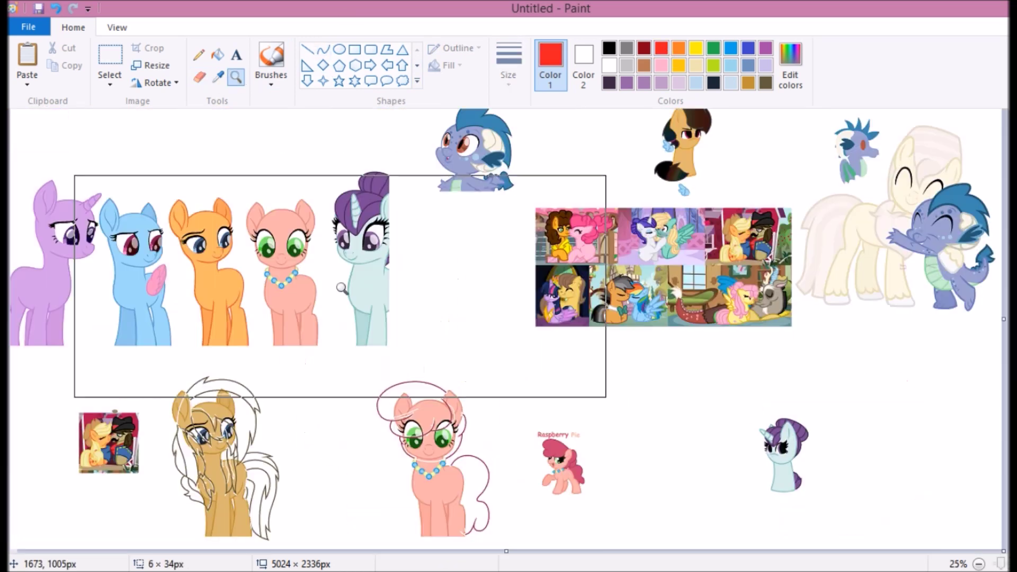
Move the purple-maned unicorn and Raspberry Pie reference pictures up beside the other references.
click(110, 63)
drag(755, 413, 810, 495)
drag(784, 455, 572, 149)
drag(533, 427, 588, 498)
drag(562, 461, 773, 159)
Copy the blue pony base with a free-form selection beside the pink pony and move the dark-maned pony reference next to it.
click(110, 84)
click(133, 128)
drag(175, 244, 165, 214)
mouse_move(135, 276)
mouse_down()
mouse_move(681, 396)
mouse_move(633, 455)
mouse_up()
click(200, 77)
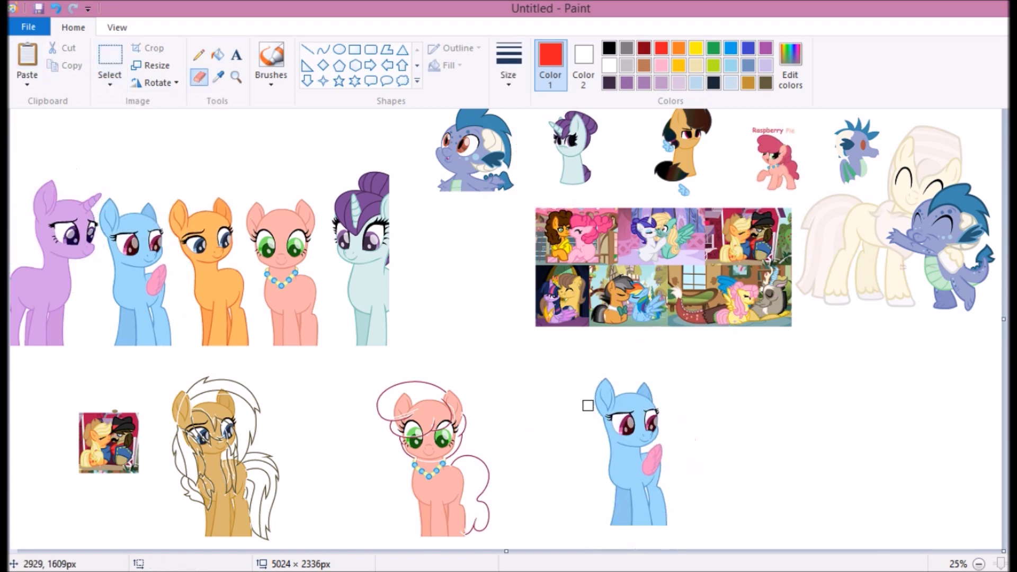
drag(711, 196, 647, 114)
drag(684, 153, 678, 461)
Recolor the copied pony's pink wing and its outline with the light blues sampled from the reference's wing.
click(235, 77)
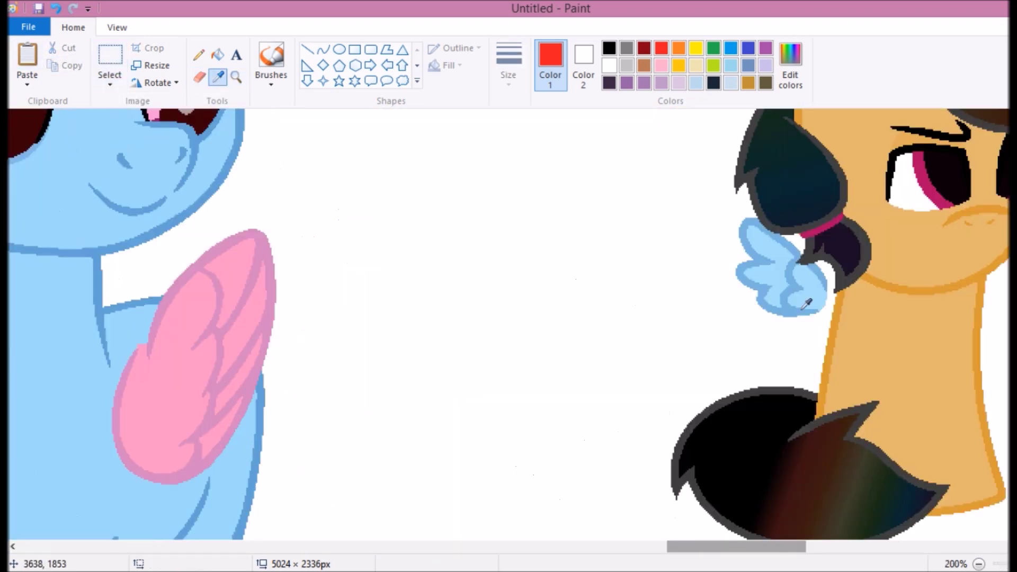
click(257, 302)
click(227, 421)
Sample the reference pony's orange outline and body colors and fill the copied blue pony's outlines and body with them.
click(218, 77)
scroll(853, 302, left, 5)
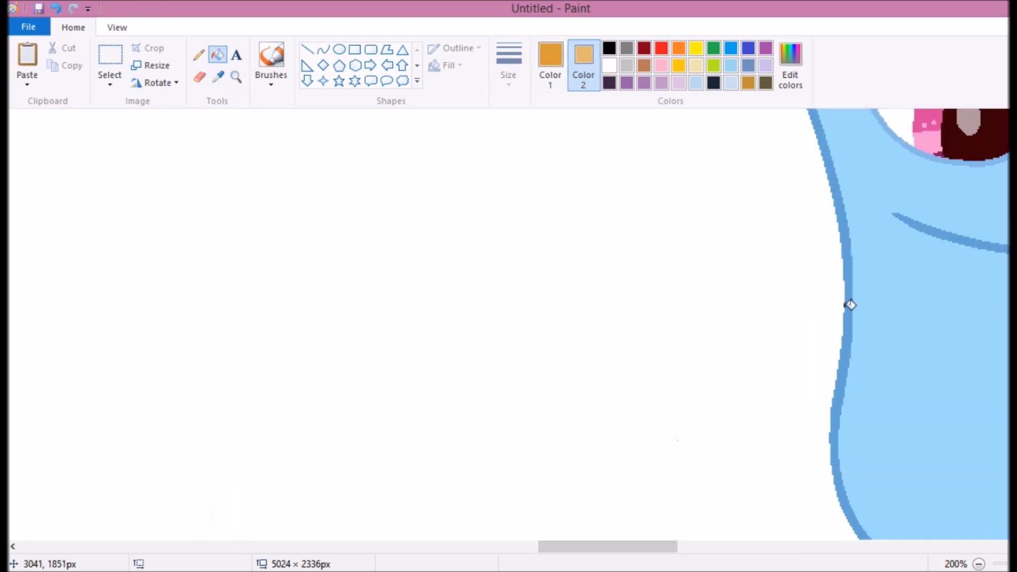
scroll(605, 157, down, 5)
click(605, 157)
scroll(658, 352, down, 5)
key(ctrl+Page_Down)
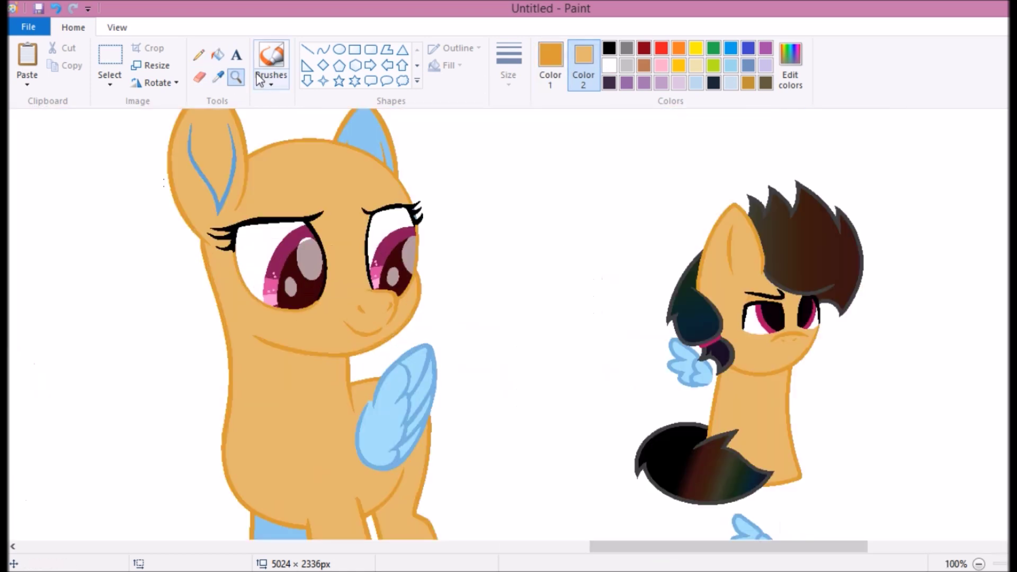
Redraw the orange face outline over the far eye's outer edge, separating the lashes from the eye.
click(235, 77)
click(416, 233)
click(323, 49)
drag(390, 183, 428, 297)
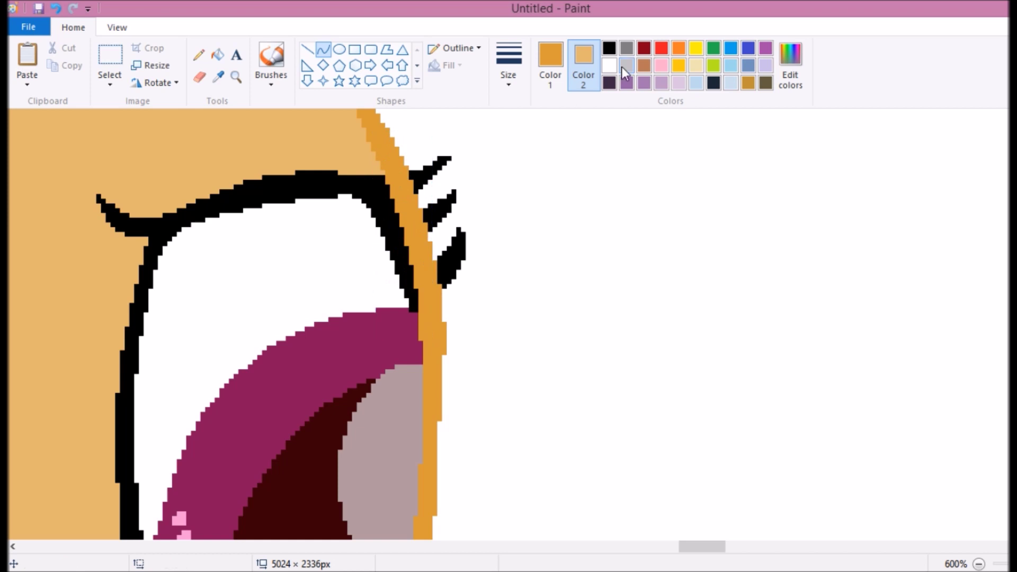
Erase the eyelashes from both eyes of the orange pony.
scroll(230, 249, left, 5)
scroll(230, 249, down, 2)
click(235, 77)
scroll(303, 311, down, 3)
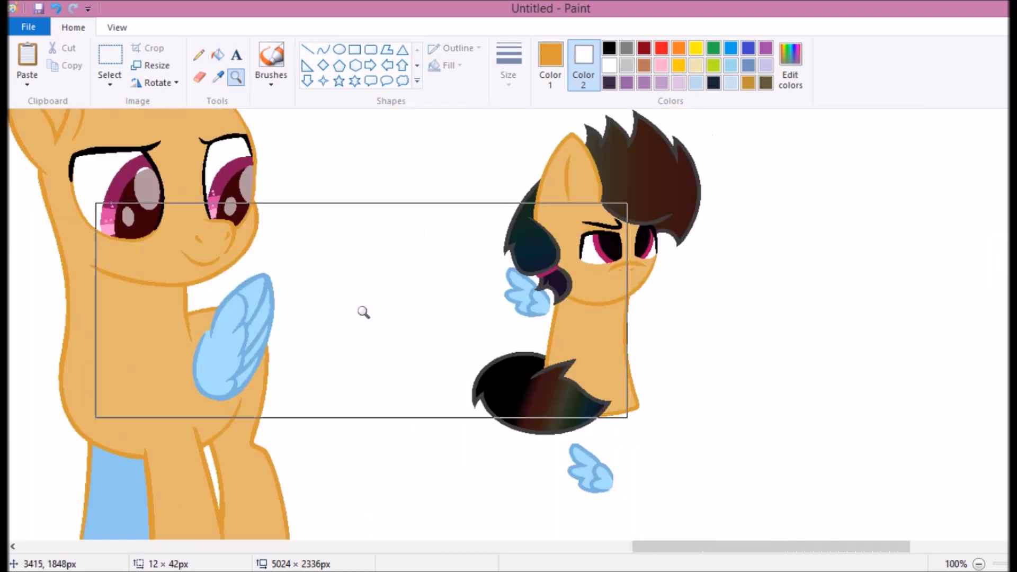
Fill the orange pony's remaining blue far foreleg and far ear with a slightly darker orange.
click(303, 311)
click(200, 76)
click(463, 240)
scroll(710, 282, up, 3)
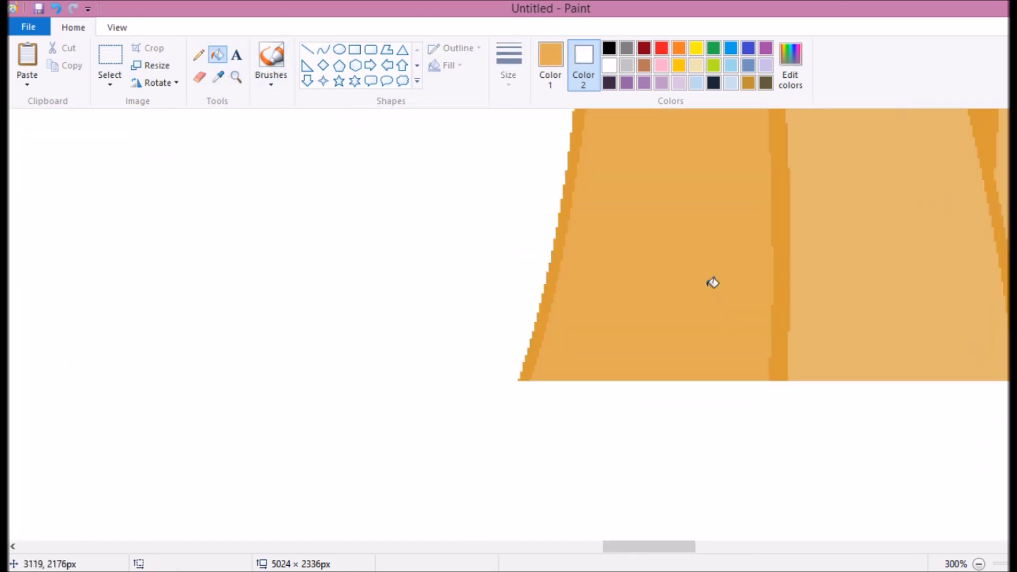
scroll(710, 281, down, 5)
scroll(476, 318, up, 3)
Sample the magenta from the reference pony's eyes and fill the upper irises of both eyes with it.
click(236, 76)
click(219, 77)
click(172, 174)
scroll(172, 175, up, 2)
click(235, 77)
scroll(347, 199, up, 1)
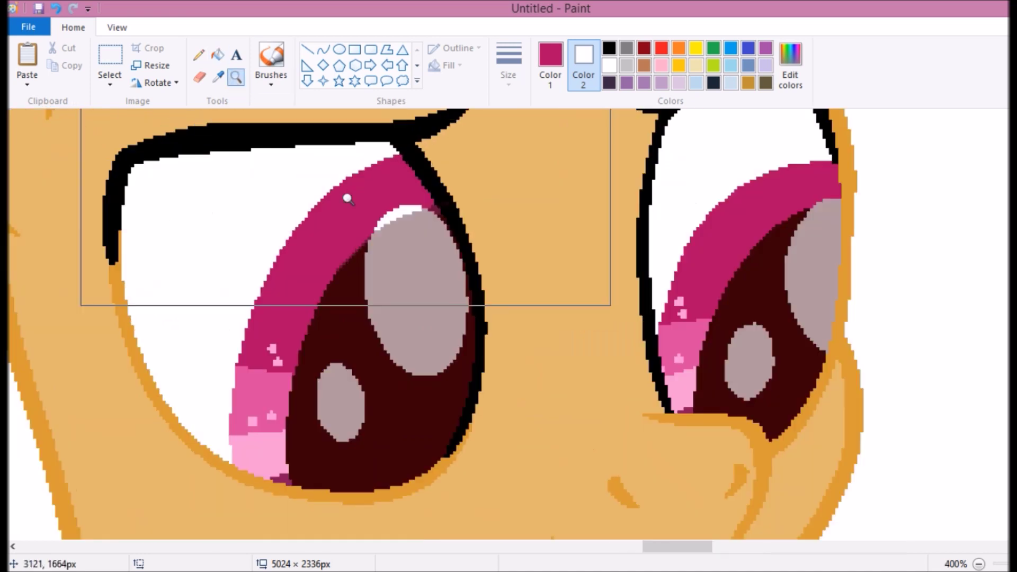
Define a dark plum custom color and replace the dark maroon of both pupils with it.
click(550, 64)
click(790, 63)
click(397, 413)
click(371, 424)
click(753, 418)
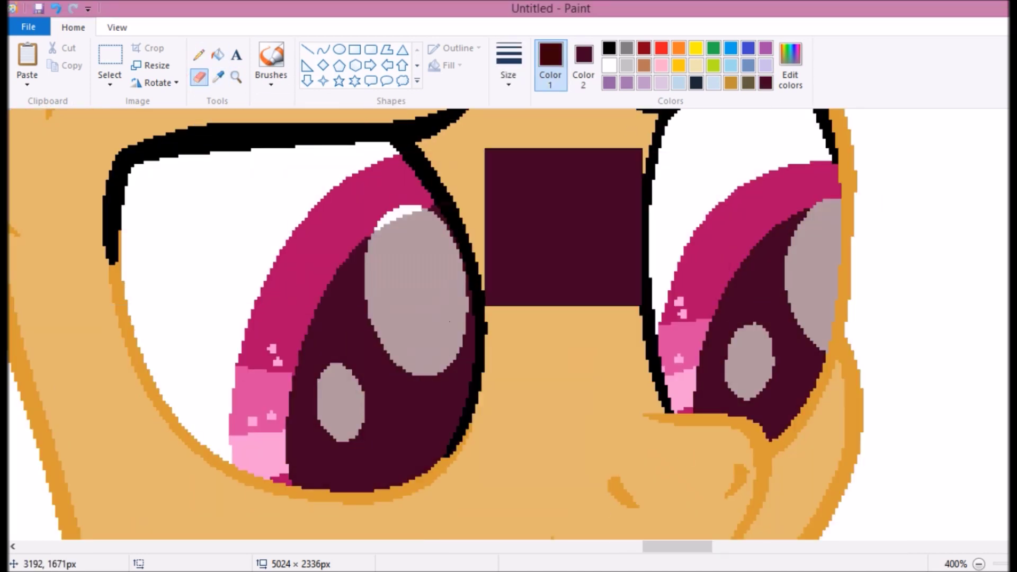
Fill the large highlights of both eyes with a pale grey-pink.
click(661, 82)
click(584, 64)
click(217, 54)
click(416, 292)
click(810, 248)
key(p)
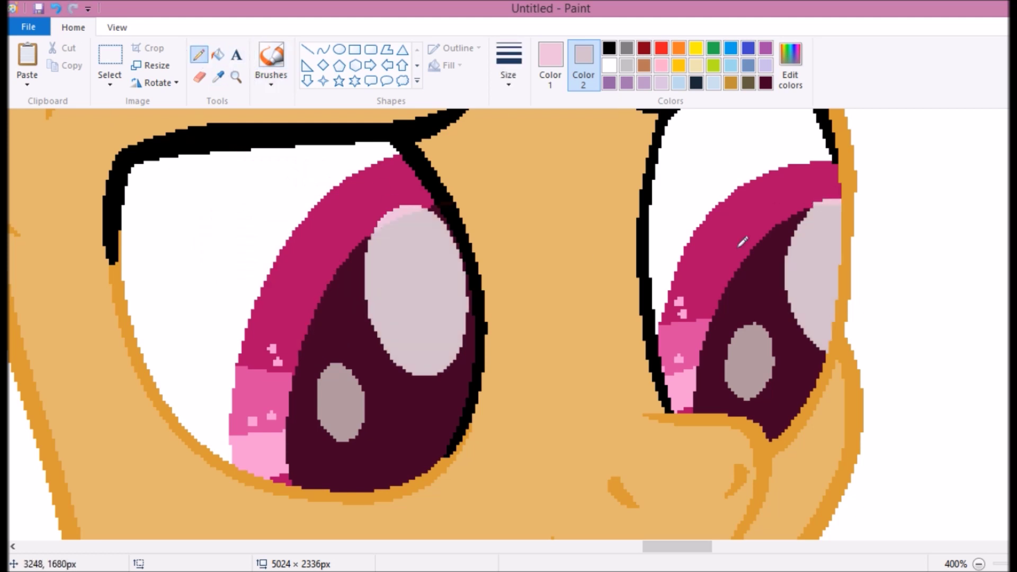
Fill the small highlight in each pupil with the same pale grey-pink.
click(217, 54)
click(340, 403)
click(750, 361)
click(219, 77)
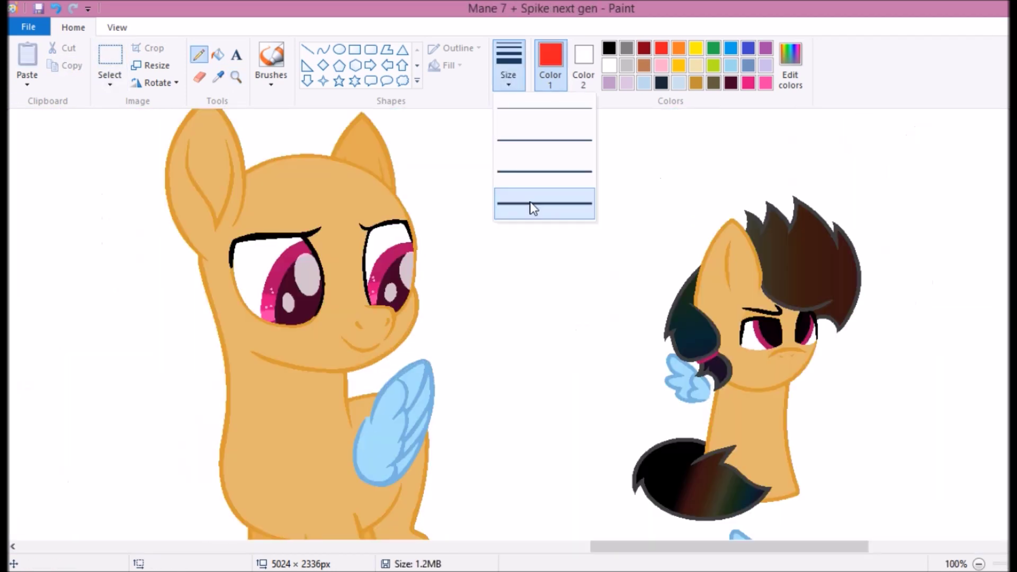
Sketch the fringe, tied side lock and spiky top of the orange pony's mane in red with the thickest pencil size.
click(533, 208)
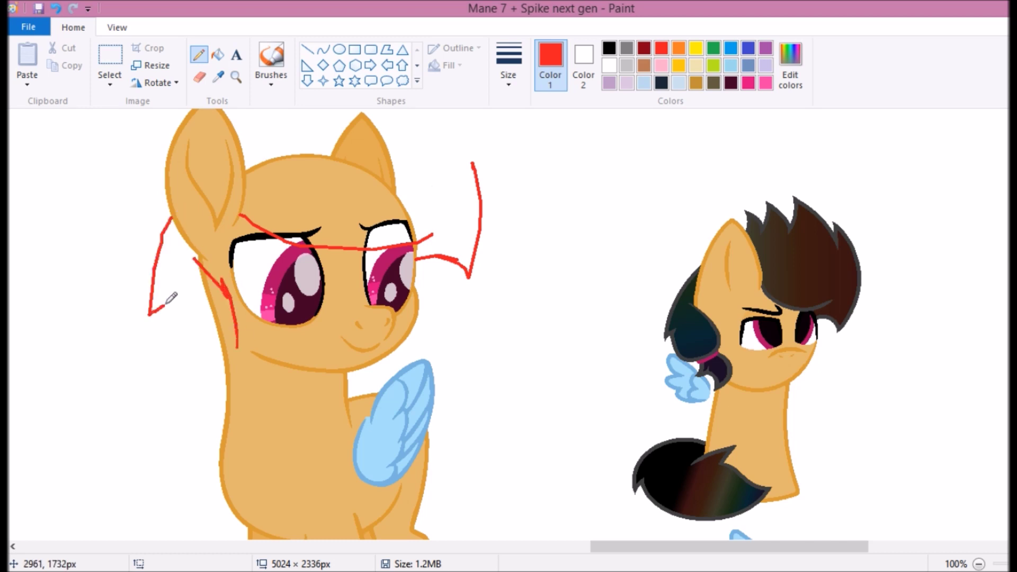
drag(197, 394, 199, 416)
scroll(244, 413, up, 5)
drag(230, 249, 291, 238)
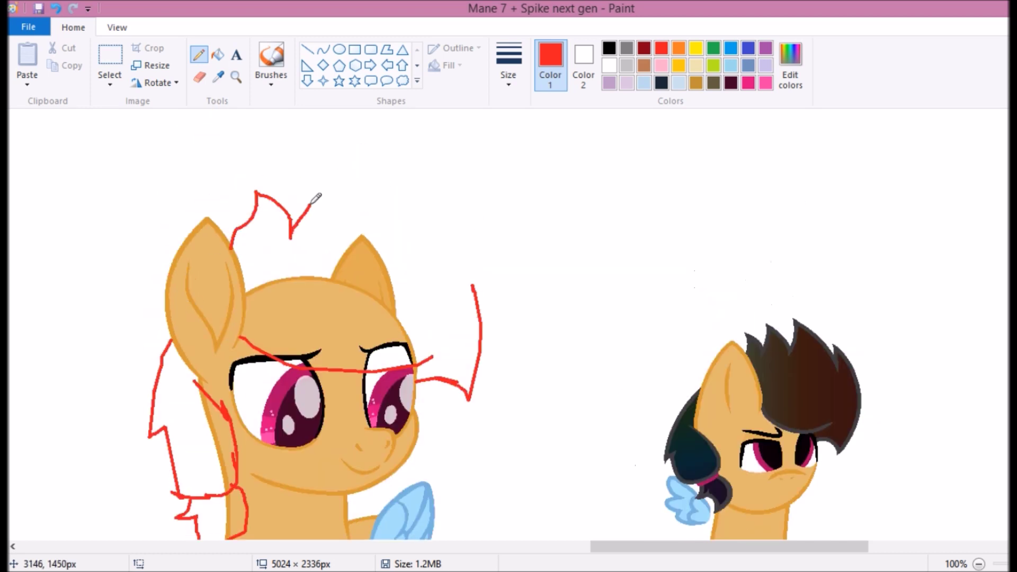
drag(439, 226, 473, 286)
Sketch the orange pony's tail in red, arching from the back behind the wing with a notched outer edge.
scroll(420, 438, down, 10)
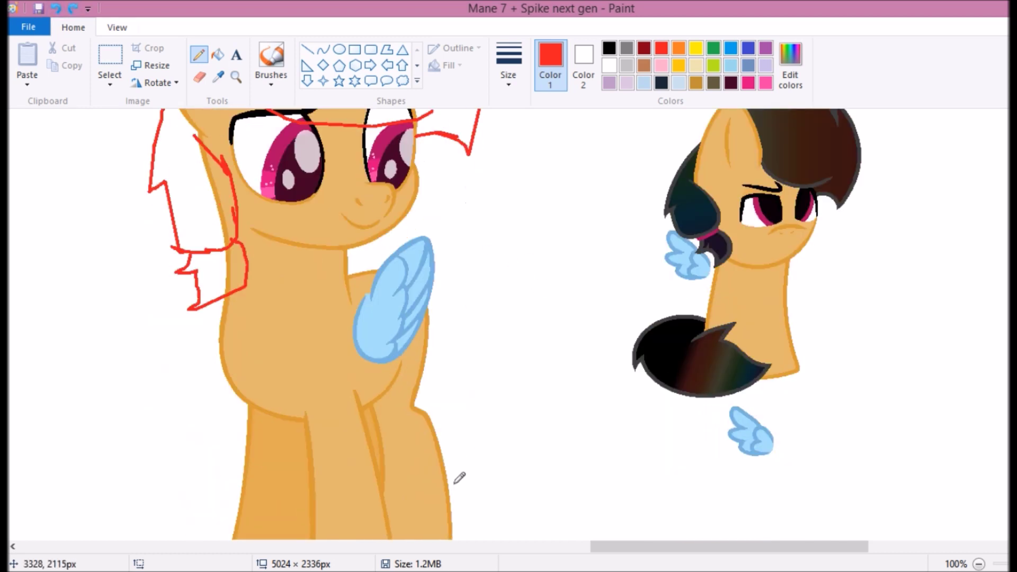
scroll(468, 458, down, 1)
drag(446, 484, 478, 496)
scroll(574, 449, up, 7)
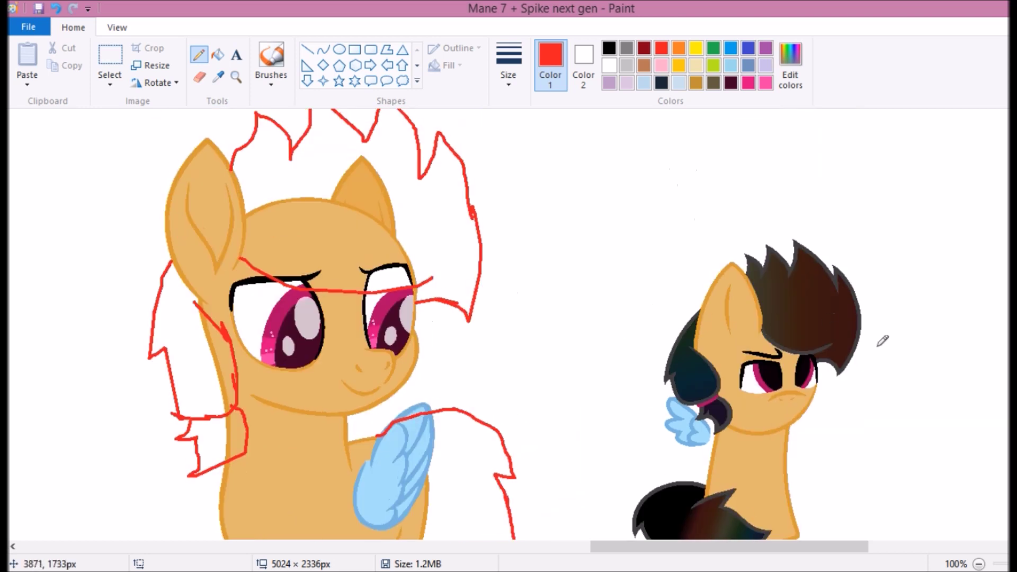
Trace the fringe's lower edge across the forehead and its front tip beyond the far eye with dark grey curves.
click(232, 289)
scroll(232, 288, up, 1)
click(322, 50)
drag(243, 257, 626, 277)
drag(435, 268, 440, 327)
drag(602, 345, 697, 390)
drag(649, 367, 633, 331)
Trace the mane's front edge and the three spikes above the head with dark grey curves.
scroll(831, 264, up, 3)
drag(630, 120, 689, 535)
drag(705, 371, 749, 454)
scroll(749, 454, up, 3)
drag(627, 232, 591, 385)
drag(505, 165, 604, 253)
drag(486, 281, 346, 151)
drag(419, 214, 473, 221)
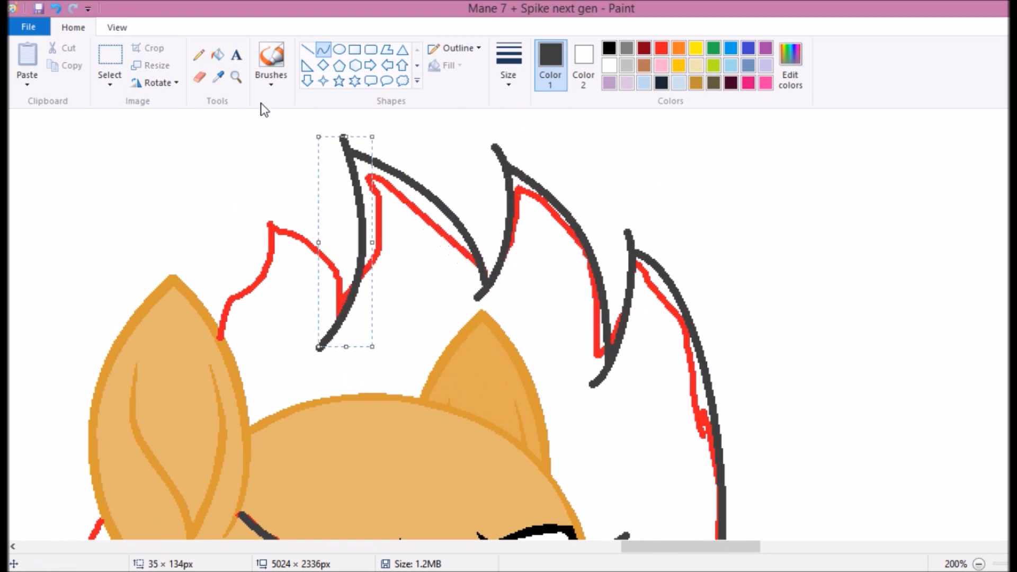
Trace the rear edge of the orange pony's mane across the near ear up to the back spike with dark grey curves.
scroll(509, 323, left, 4)
scroll(508, 323, down, 1)
scroll(257, 418, down, 1)
drag(308, 464, 477, 168)
scroll(476, 169, up, 2)
drag(525, 227, 550, 265)
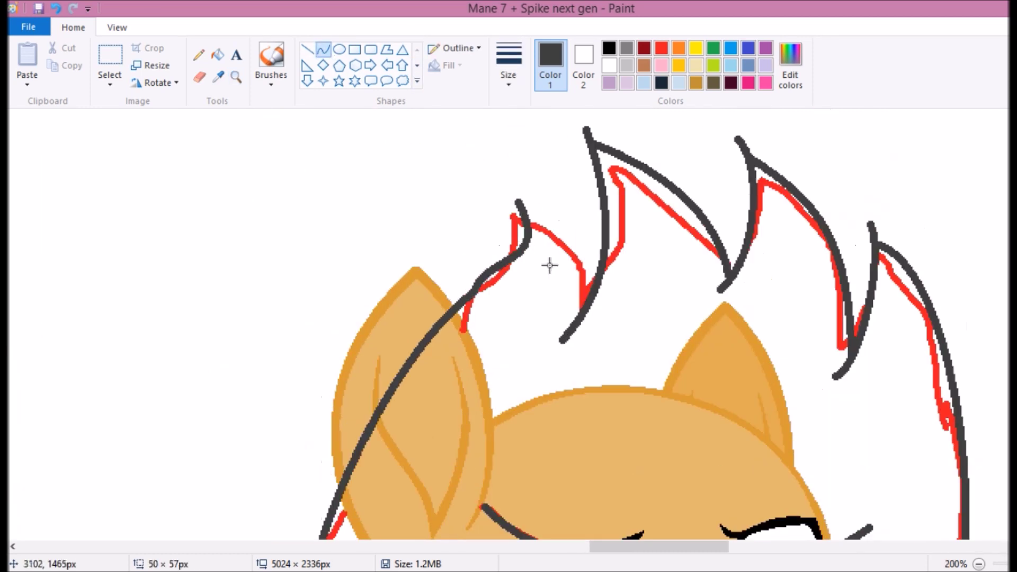
key(ctrl+z)
Trace the orange pony's side lock along the cheek and its notched, tied tuft below with dark grey curves.
scroll(472, 290, down, 1)
scroll(341, 272, up, 1)
mouse_move(400, 243)
mouse_down()
mouse_move(476, 356)
mouse_move(450, 485)
mouse_up()
drag(466, 365, 495, 382)
scroll(355, 335, down, 2)
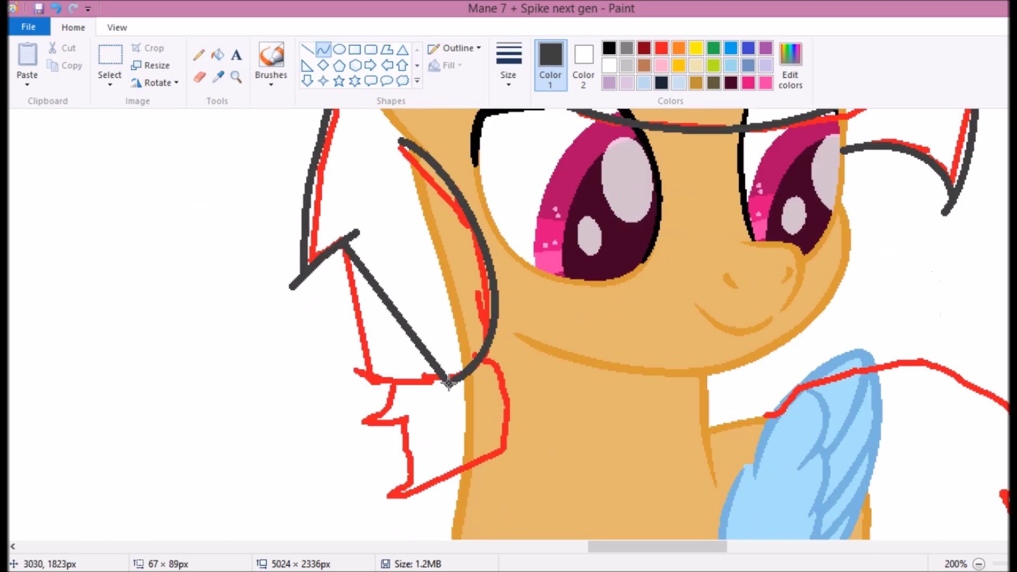
drag(356, 232, 450, 386)
drag(403, 309, 381, 383)
drag(393, 511, 522, 419)
drag(361, 455, 402, 445)
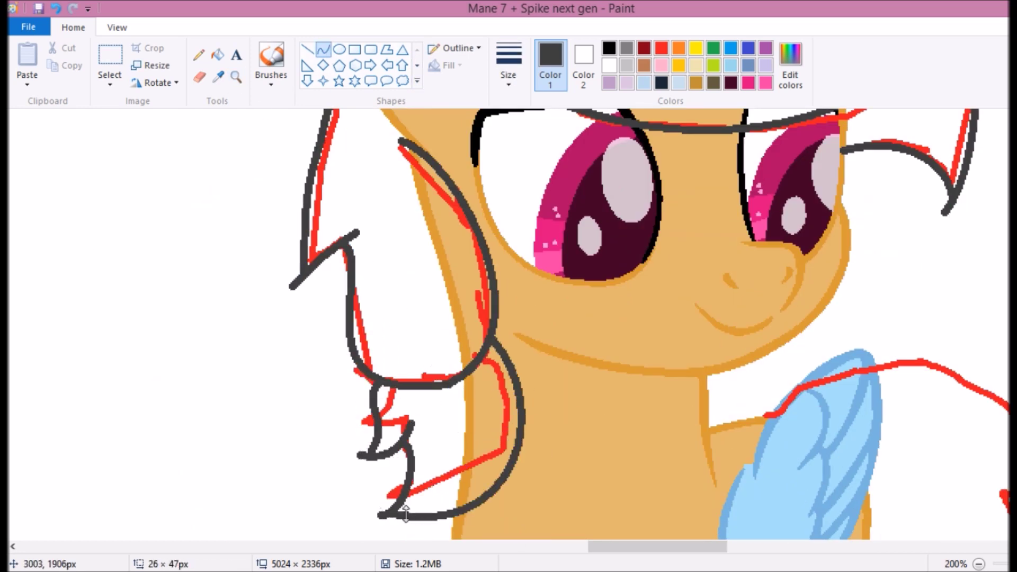
Trace the orange pony's tail arch from behind the wing to its first notch with dark grey curves.
scroll(406, 512, down, 1)
scroll(405, 511, right, 8)
drag(291, 237, 579, 381)
drag(403, 276, 418, 212)
mouse_move(523, 354)
mouse_down()
mouse_move(572, 371)
mouse_move(561, 356)
mouse_up()
scroll(560, 197, down, 3)
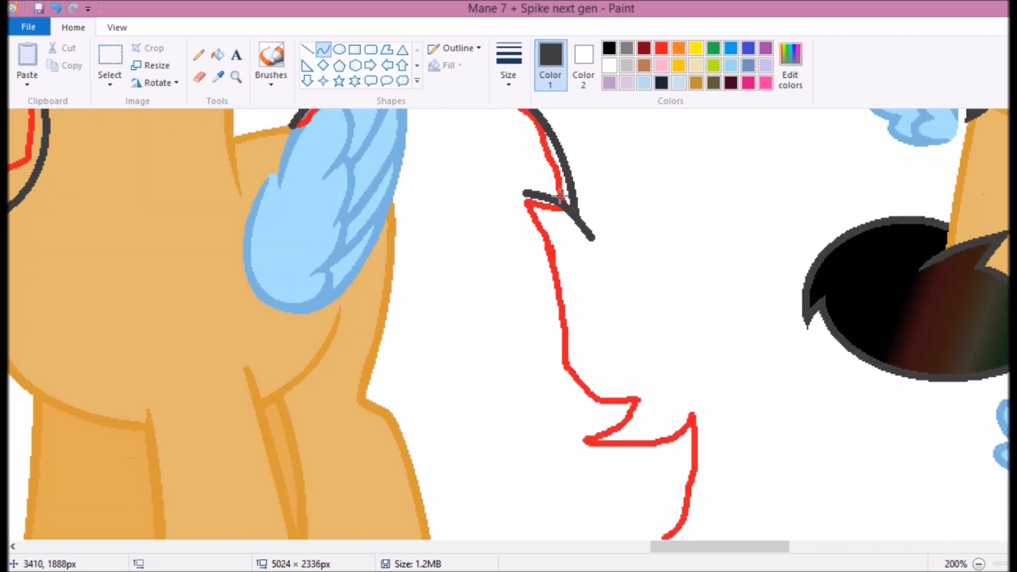
Trace the tail's inward bend, lower notches and rounded underside back to the hind leg with dark grey curves.
drag(561, 198, 633, 403)
drag(633, 402, 503, 392)
scroll(828, 409, down, 3)
drag(702, 260, 437, 482)
drag(572, 370, 722, 461)
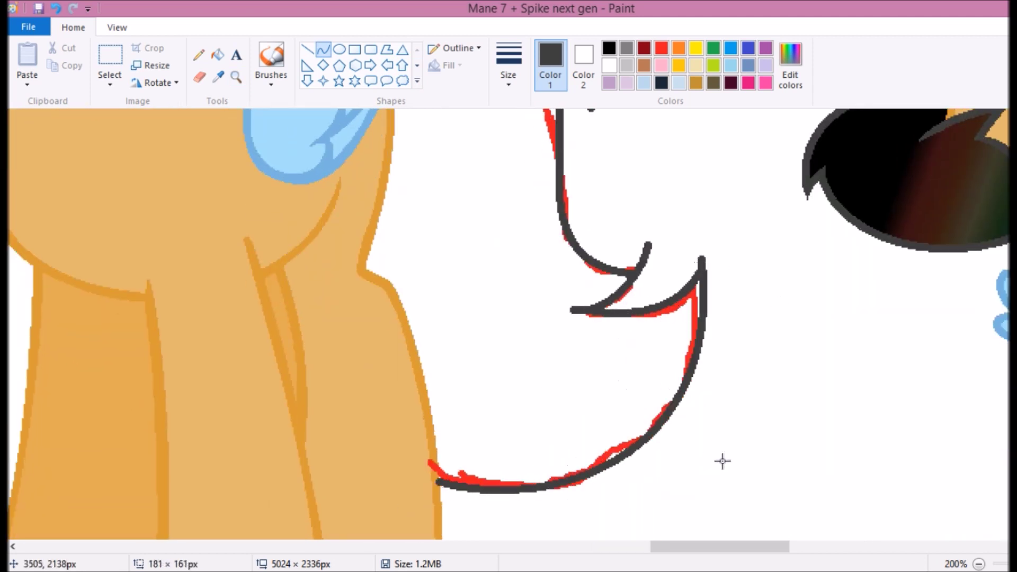
drag(686, 216, 681, 233)
Taper the tail's notch tips with the thinnest line size and break its outline with white where it crosses the wing.
click(509, 64)
click(546, 114)
scroll(610, 304, up, 6)
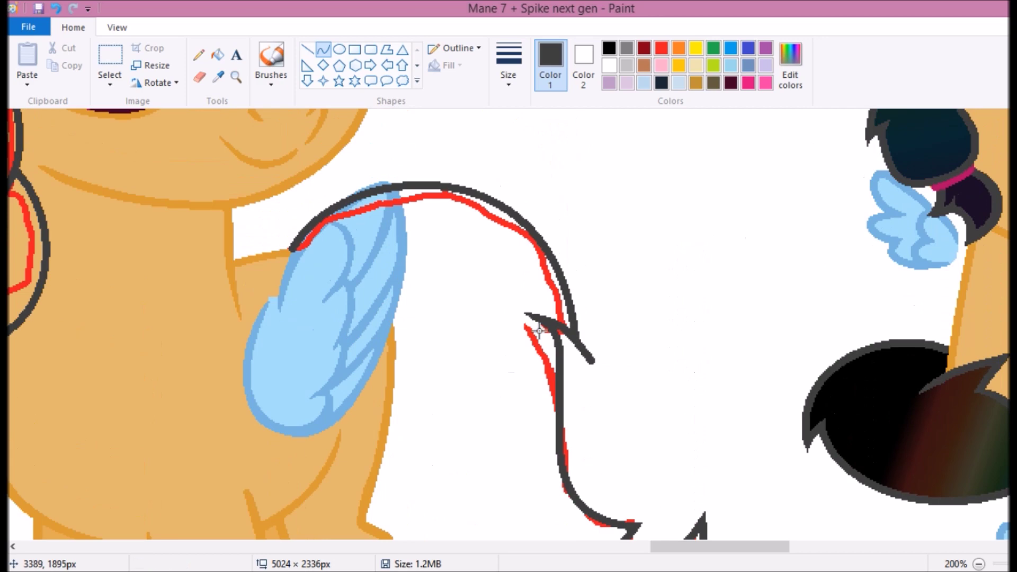
scroll(589, 368, up, 3)
drag(466, 217, 296, 371)
click(324, 49)
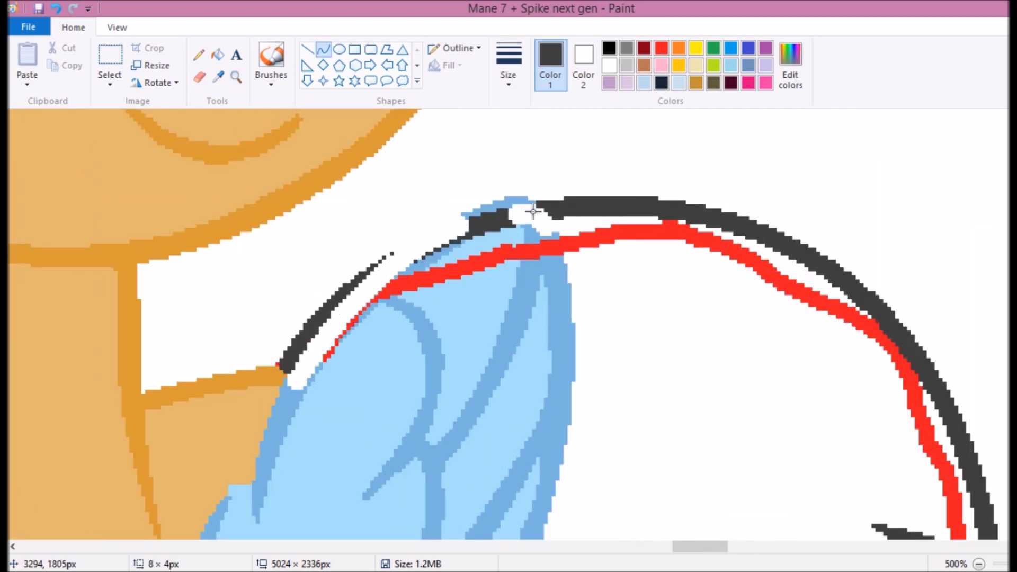
click(236, 76)
scroll(273, 96, down, 2)
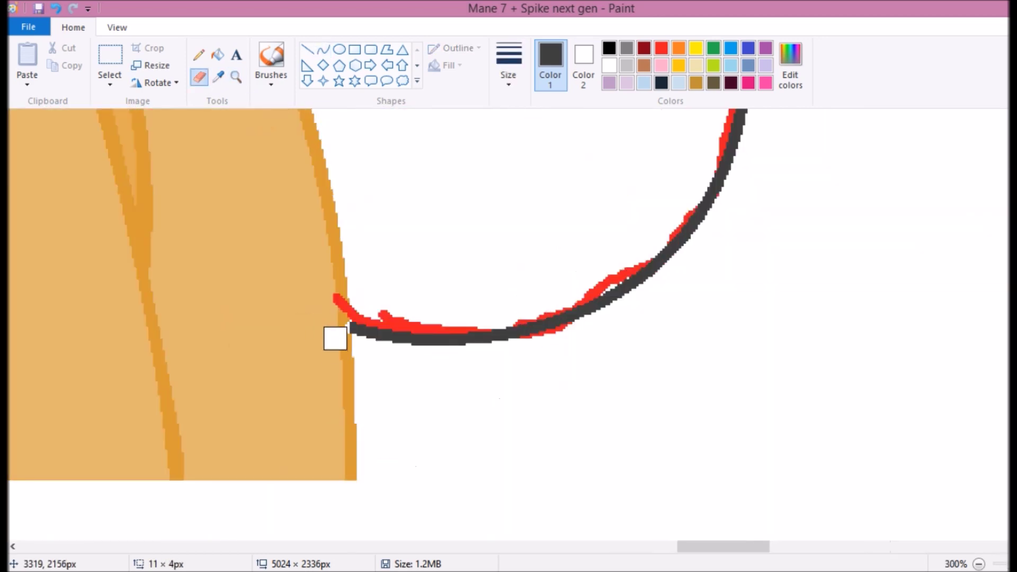
Add short white curves at the fringe's ends, beside the near ear and at the far eye.
scroll(322, 136, up, 5)
click(323, 49)
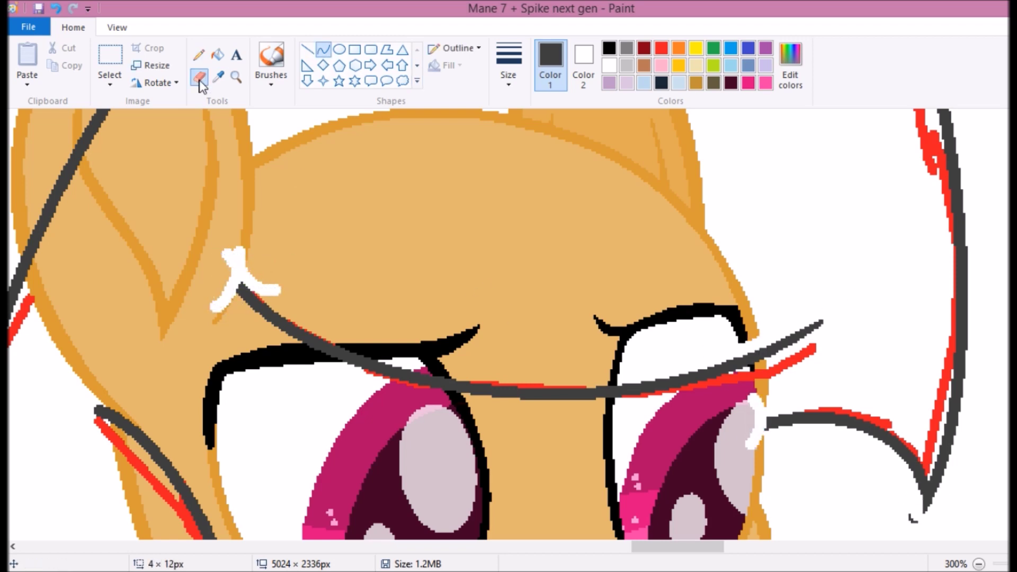
scroll(479, 286, up, 1)
click(324, 49)
Sharpen the pointed tips of the orange pony's tied side tuft.
click(237, 77)
scroll(309, 56, down, 1)
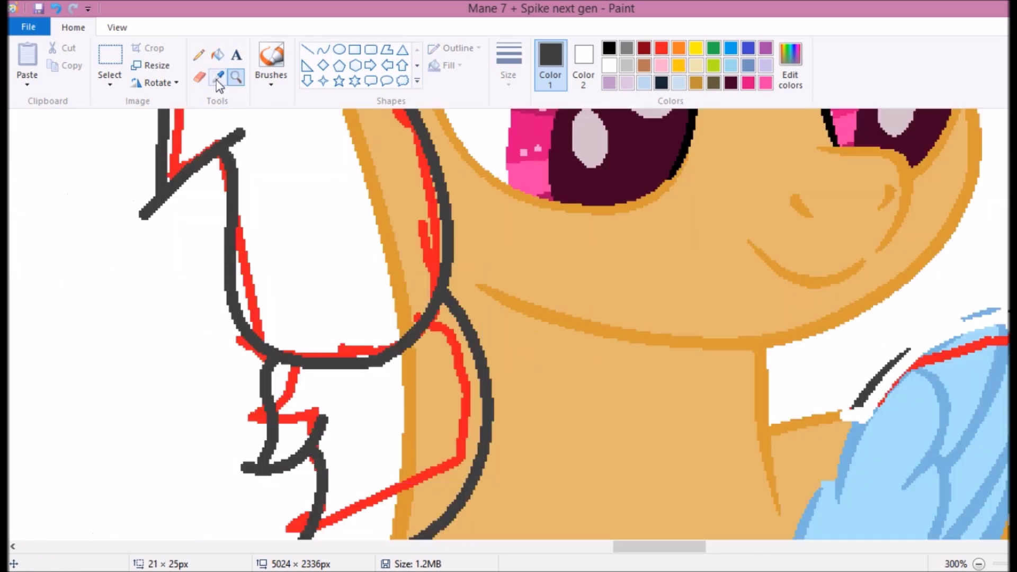
scroll(339, 428, down, 3)
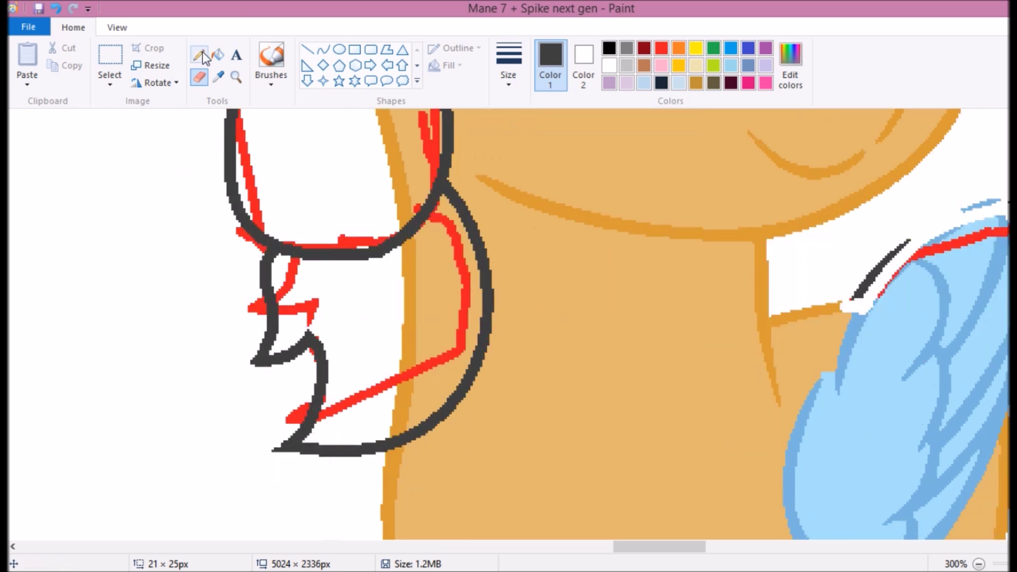
scroll(508, 324, up, 6)
Overdraw the mane line crossing the orange pony's near ear in white and taper the lower ends of the spikes.
click(308, 49)
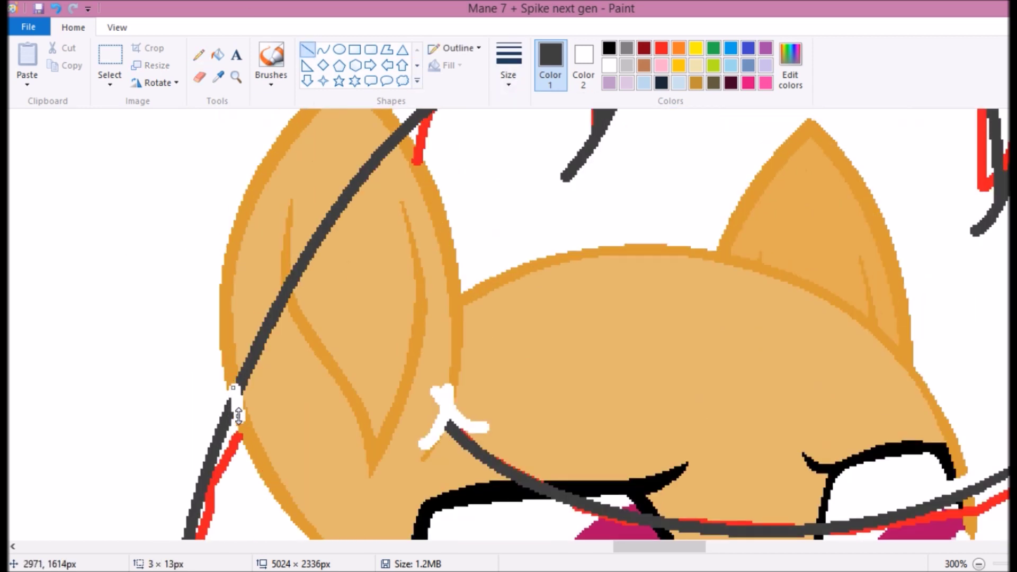
right_click(391, 142)
click(323, 49)
scroll(498, 231, up, 7)
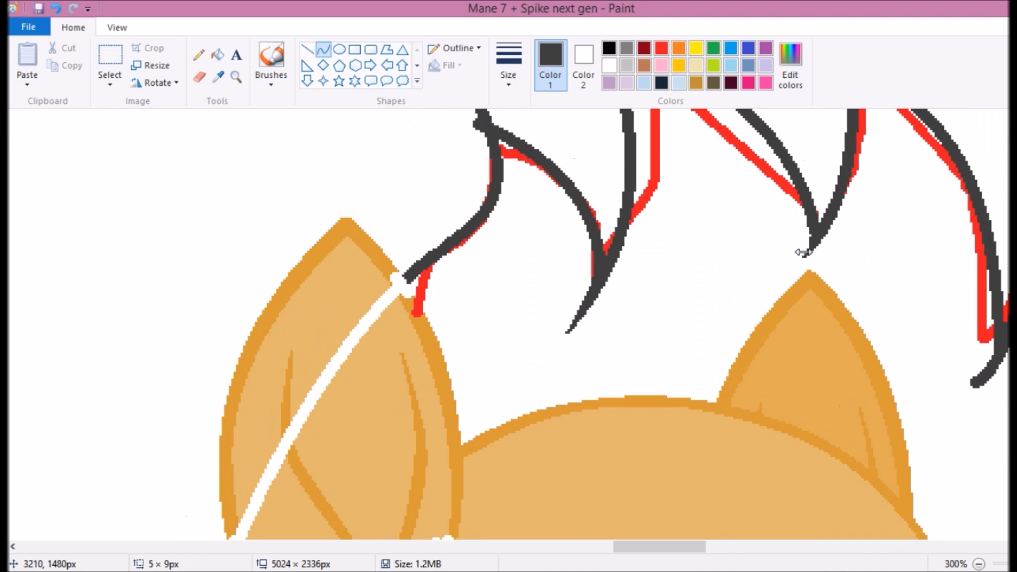
Erase the red sketch lines from the orange pony's mane and tail, leaving the dark grey outlines.
click(200, 77)
scroll(456, 263, right, 10)
click(237, 76)
key(ctrl+Page_Down)
key(ctrl+Page_Down)
key(ctrl+Page_Down)
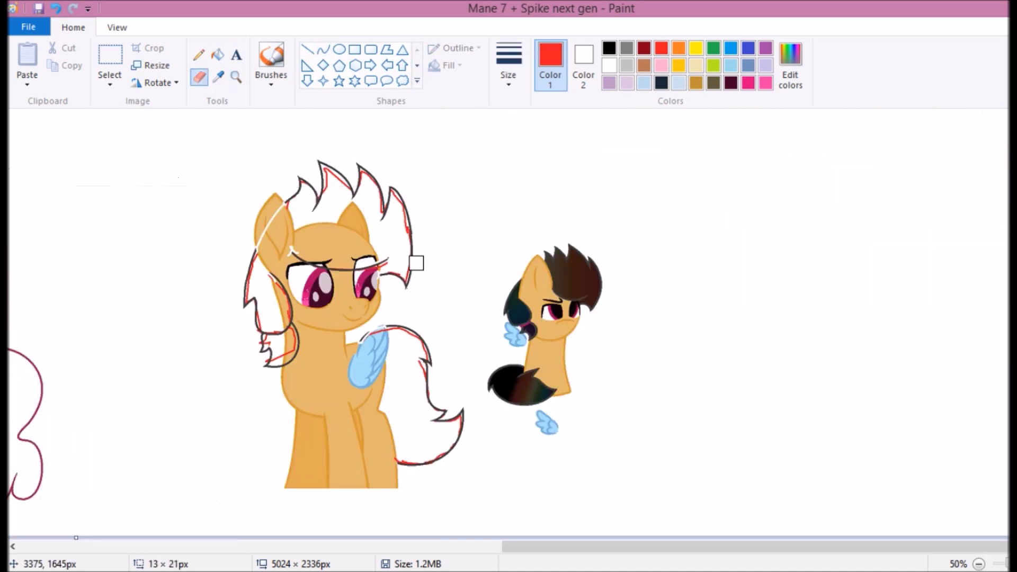
drag(416, 263, 253, 310)
key(ctrl+Page_Down)
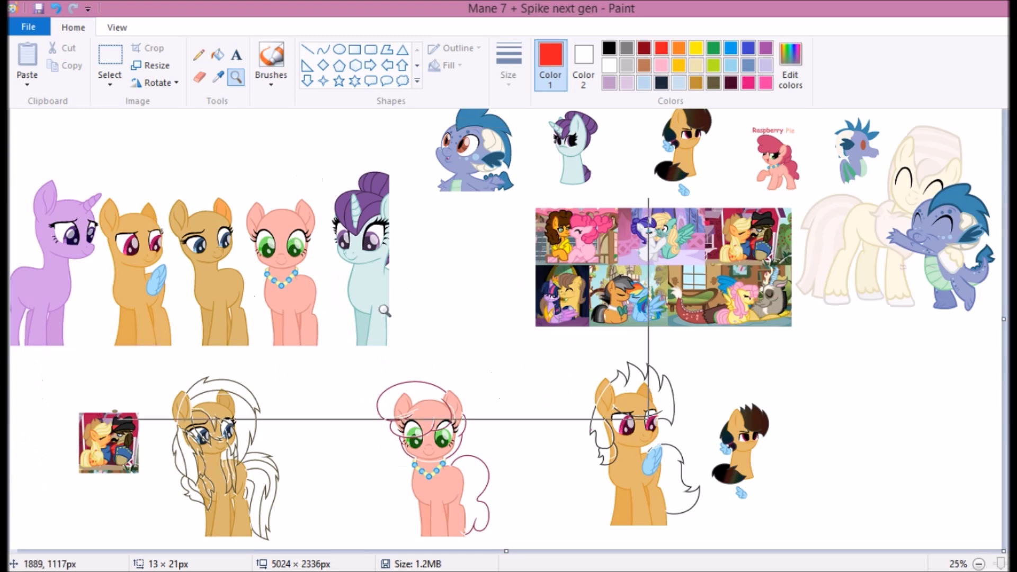
Copy the purple unicorn base from the row and place the copy in the empty space beyond the orange pony's reference.
click(109, 84)
click(159, 136)
mouse_move(13, 371)
mouse_down()
mouse_move(99, 260)
mouse_move(12, 154)
mouse_up()
click(64, 65)
key(ctrl+v)
drag(58, 202, 879, 440)
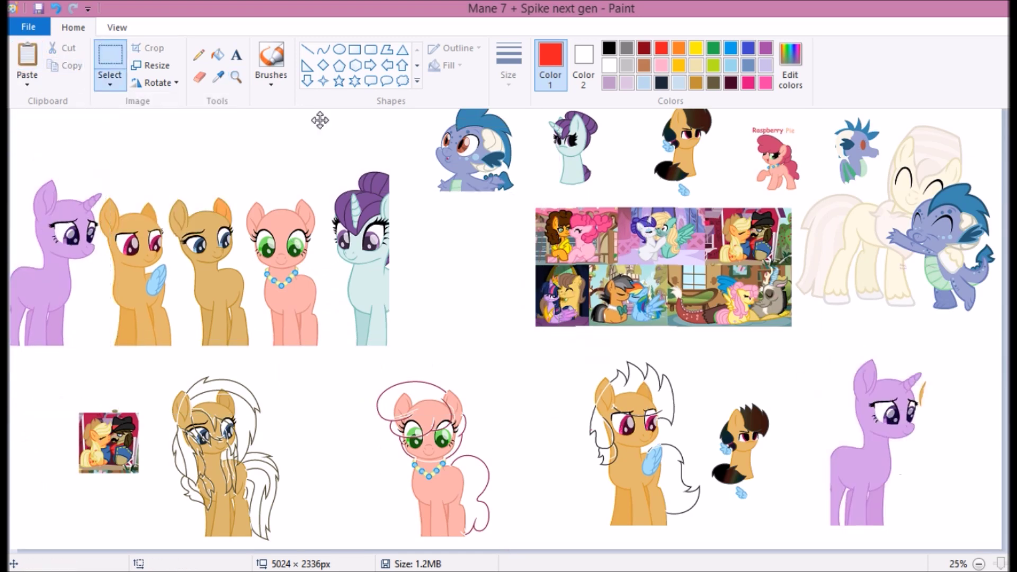
Recolor the copied unicorn's body pale pink and remove the orange scrap beside its horn.
click(217, 77)
click(223, 242)
click(236, 77)
click(916, 414)
key(ctrl+z)
key(ctrl+Page_Down)
key(ctrl+Page_Down)
key(ctrl+Page_Down)
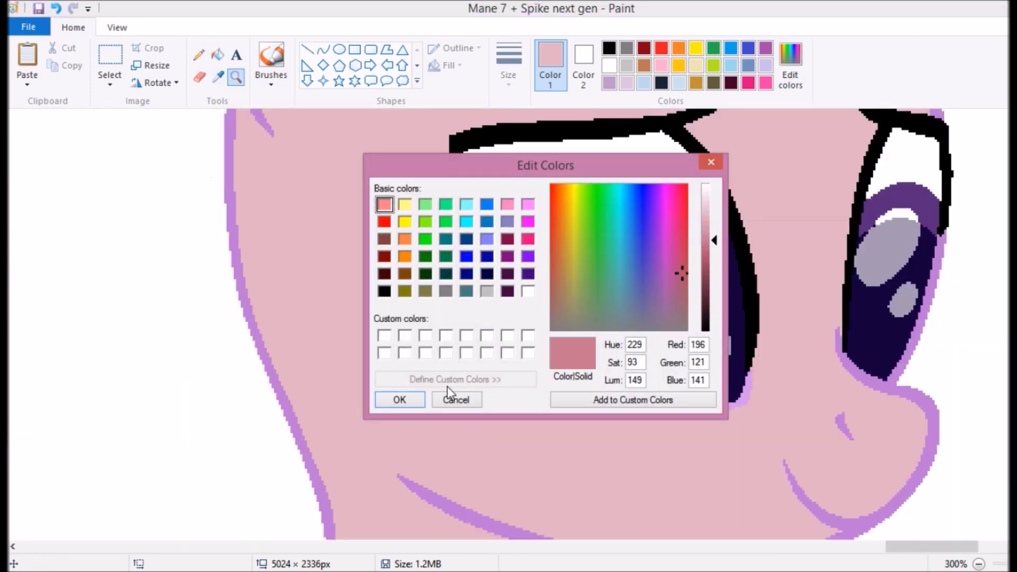
Recolor the unicorn's outlines darker pink and its irises, pupils and eye highlights in shades of blue.
click(263, 67)
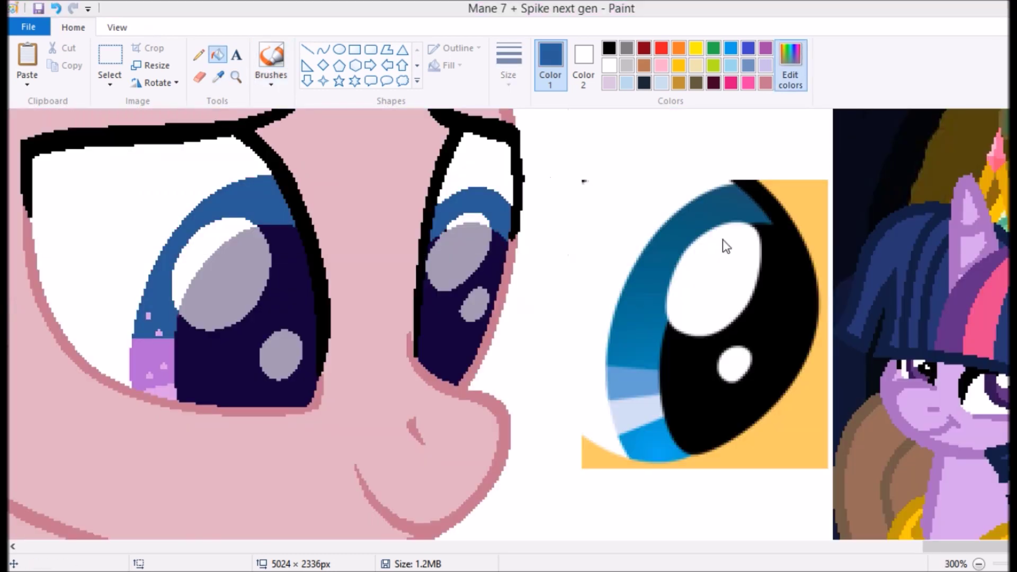
click(790, 64)
click(710, 248)
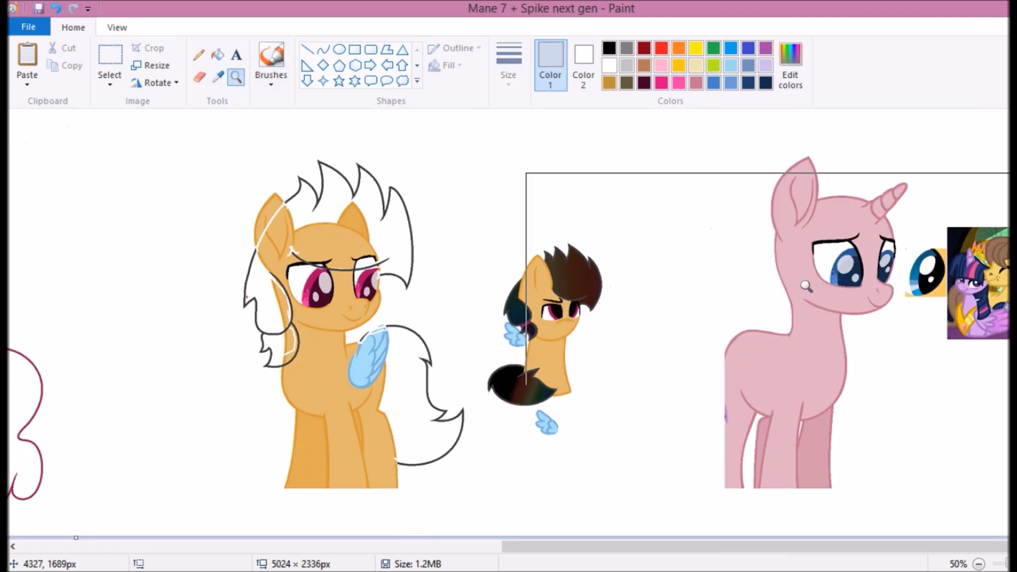
Sketch the pink unicorn's mane and the start of its tail in red with the thickest pencil size.
click(806, 286)
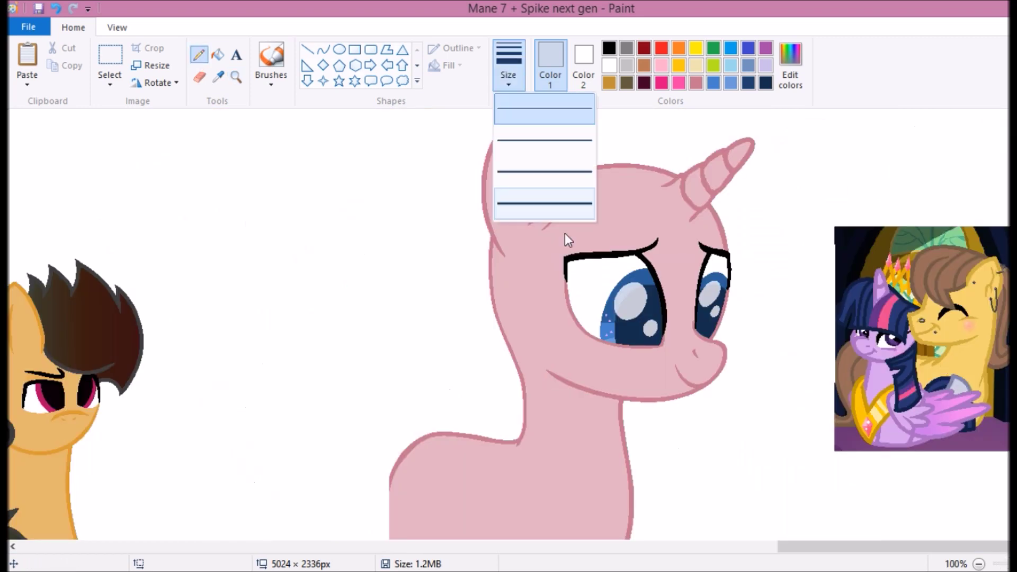
click(661, 48)
drag(590, 153, 546, 186)
drag(656, 246, 580, 262)
scroll(619, 179, up, 3)
mouse_move(704, 210)
mouse_down()
mouse_move(768, 280)
mouse_move(766, 355)
mouse_up()
scroll(544, 243, down, 3)
drag(475, 418, 486, 455)
scroll(443, 307, down, 5)
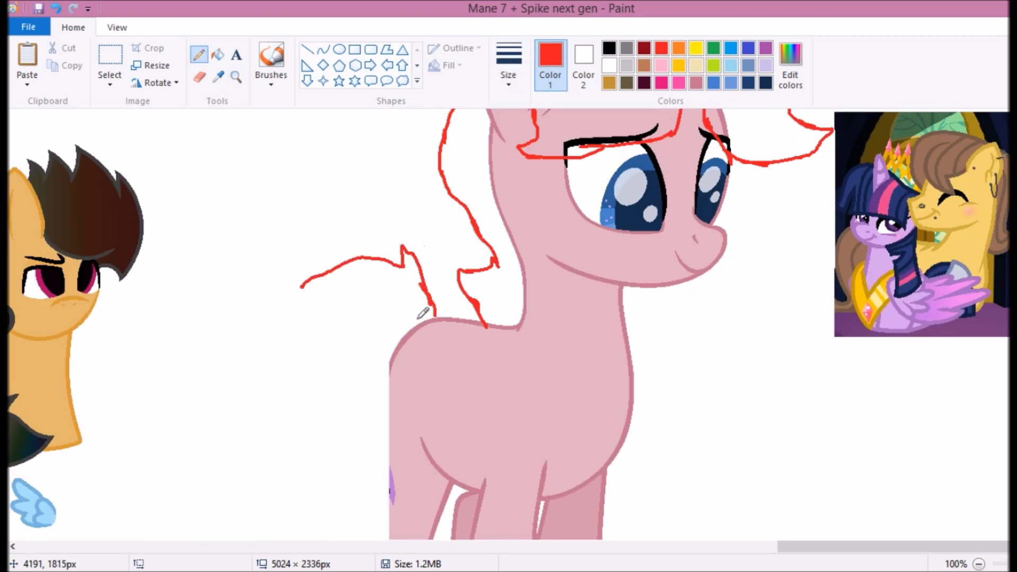
Recolor the leftover purple patch at the edge of the unicorn's rump to match its pink colors.
click(236, 77)
click(393, 371)
click(217, 76)
click(431, 466)
click(217, 54)
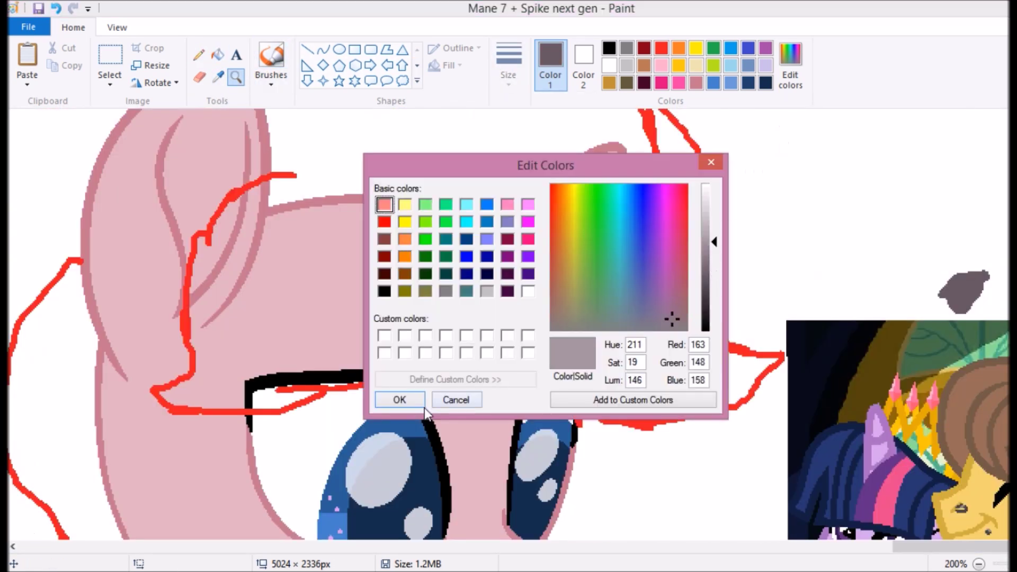
Mix a dark purplish grey and trace the unicorn's fringe and its pointed tip over the forehead with curves.
click(400, 400)
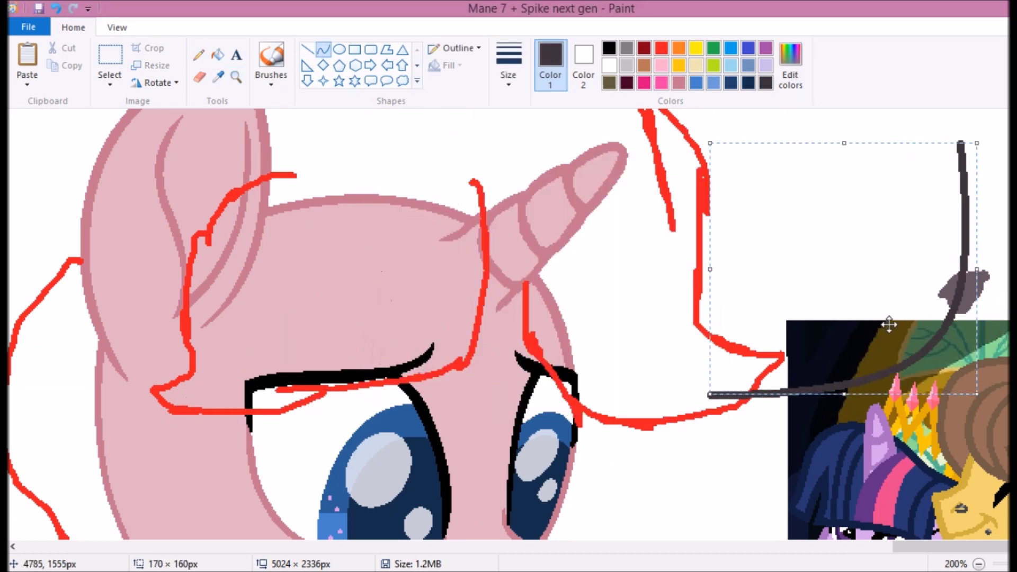
drag(889, 325, 412, 344)
drag(295, 137, 196, 371)
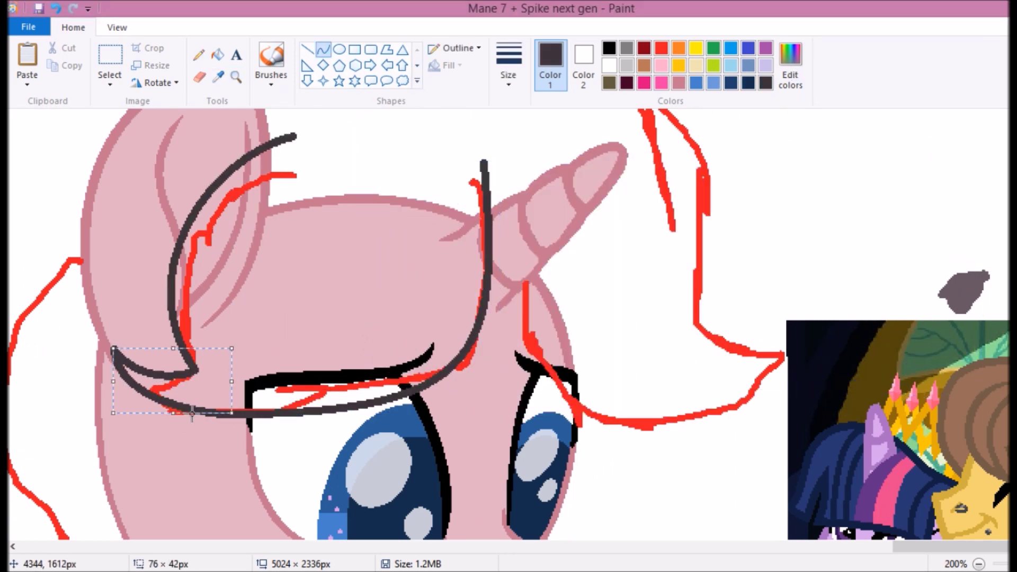
key(Escape)
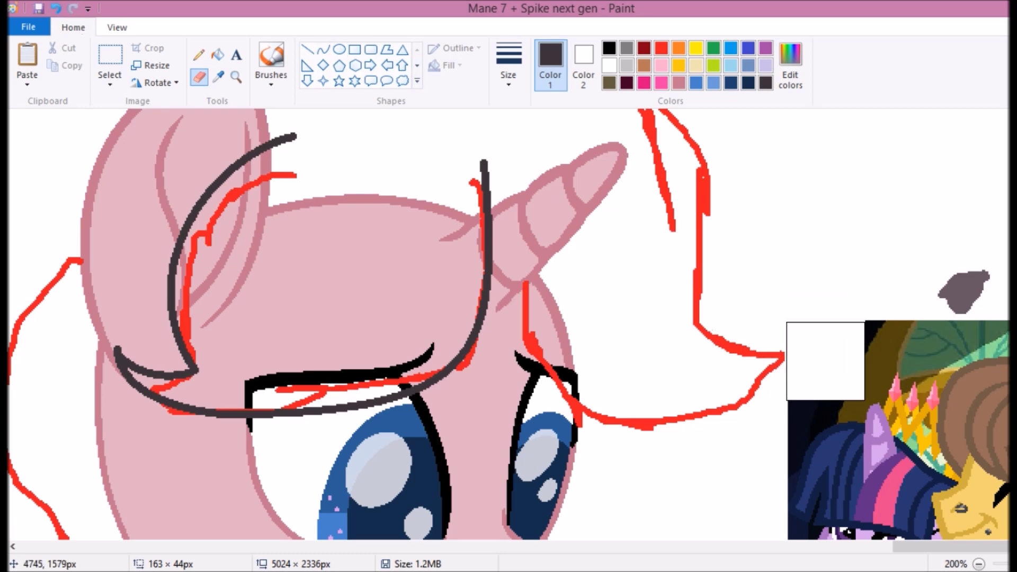
Trace the unicorn mane's long back edge, crown and flicked front lock with dark purplish-grey curves.
scroll(392, 302, up, 3)
scroll(392, 301, down, 1)
drag(429, 424, 466, 154)
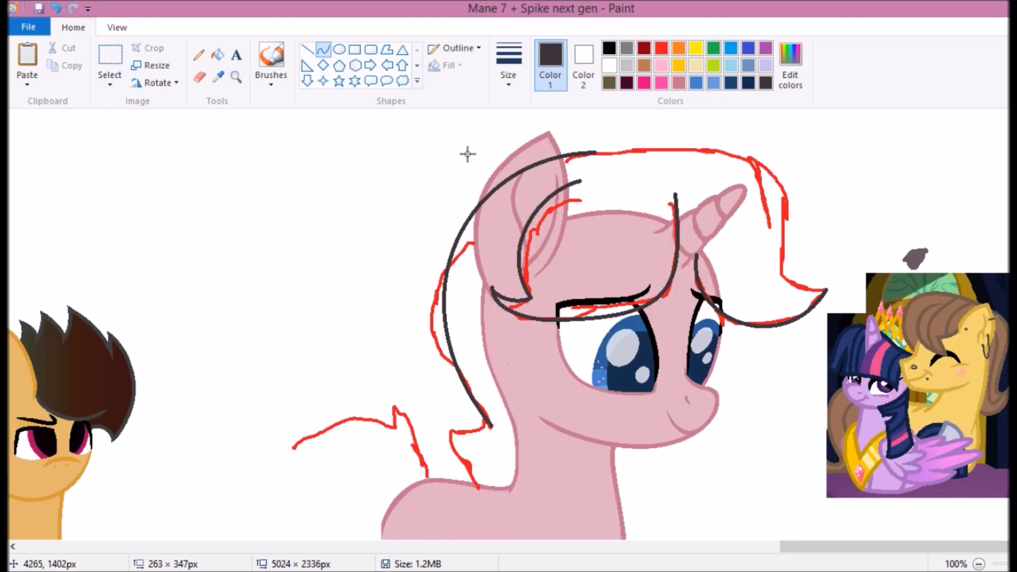
scroll(466, 154, up, 1)
drag(373, 229, 744, 477)
drag(609, 318, 784, 261)
scroll(784, 261, down, 2)
drag(840, 379, 740, 364)
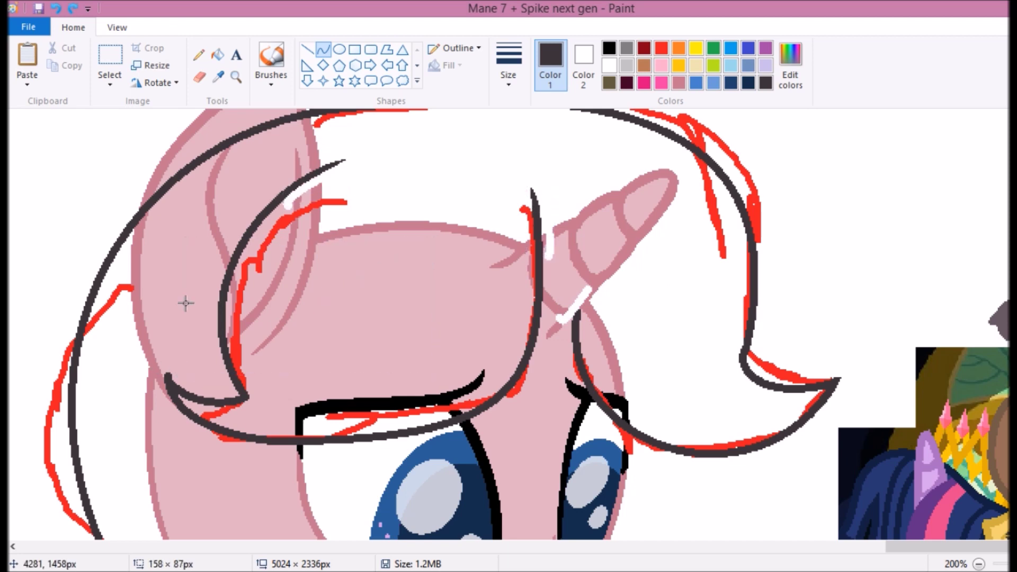
Add white gaps where the unicorn's mane outline crosses the near ear.
scroll(299, 181, up, 3)
drag(310, 209, 300, 182)
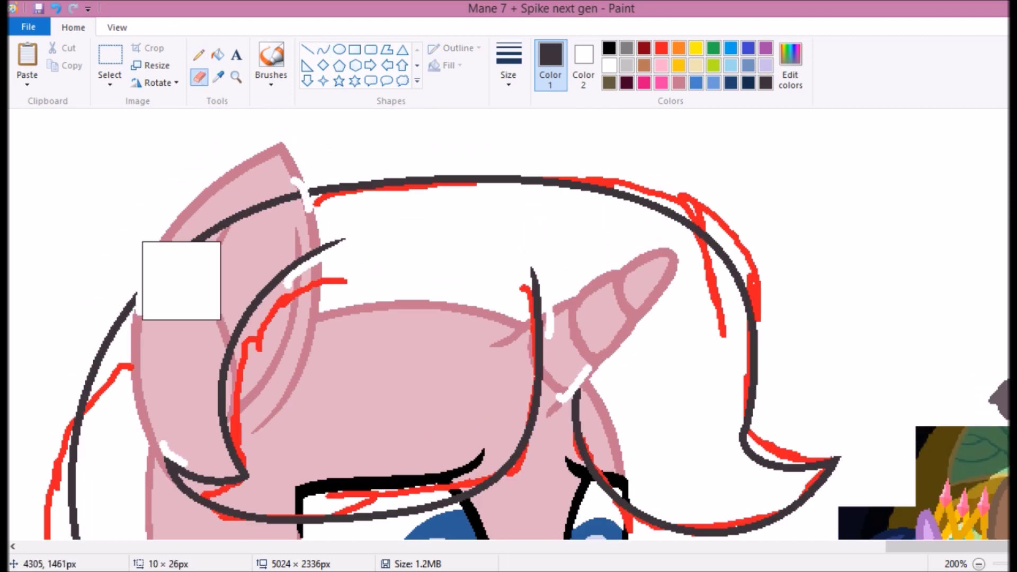
scroll(136, 314, down, 2)
Trace the unicorn mane's lower notch down to the neck base and the tail's pointed top with dark curves.
scroll(465, 390, up, 3)
mouse_move(413, 286)
mouse_down()
mouse_move(331, 277)
mouse_move(469, 469)
mouse_up()
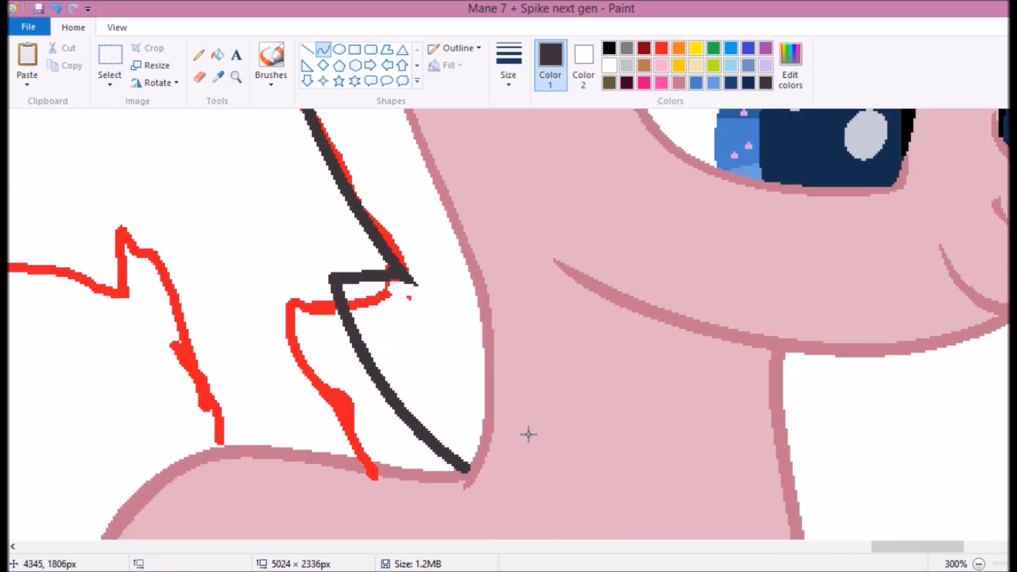
scroll(372, 440, down, 1)
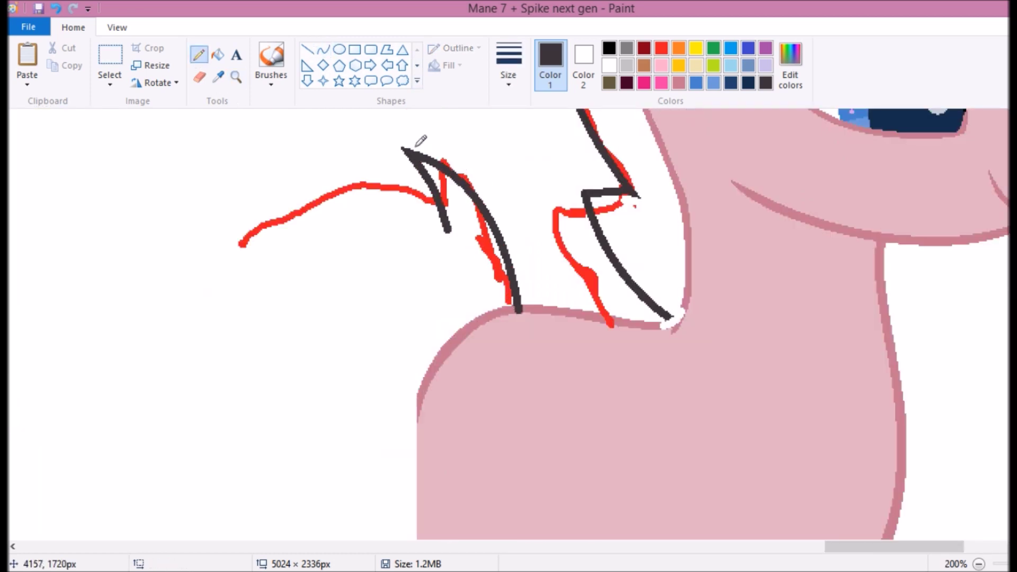
key(ctrl+y)
Erase the red sketch lines from the unicorn's mane and tail, keeping the dark outlines.
click(200, 77)
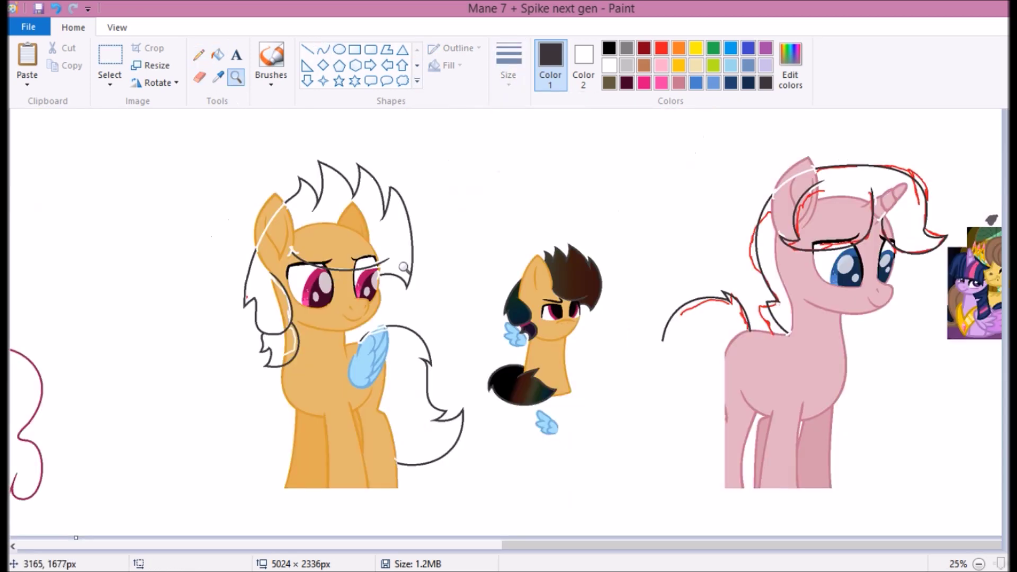
click(784, 222)
right_click(806, 141)
right_click(332, 303)
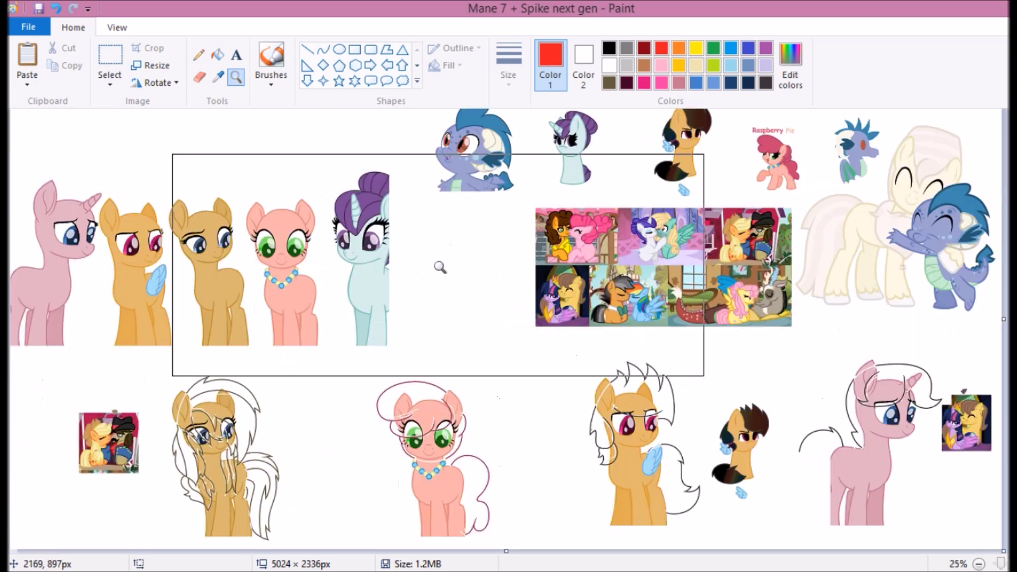
Widen the canvas to 8560 px and move the row of five bases into the new blank area, shifting the references into the freed space.
key(ctrl+z)
key(ctrl+y)
key(ctrl+y)
key(ctrl+y)
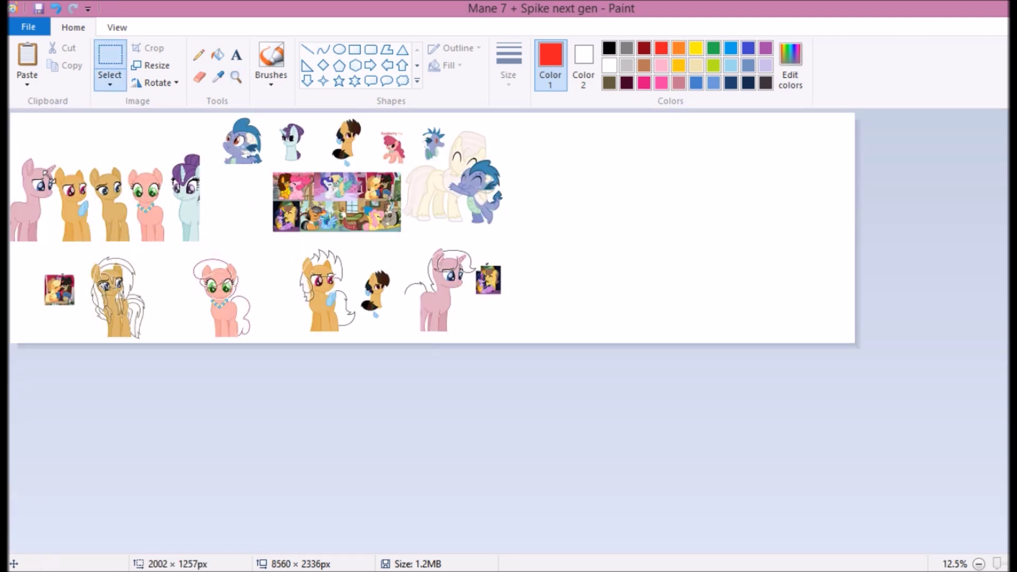
key(ctrl+y)
key(ctrl+y)
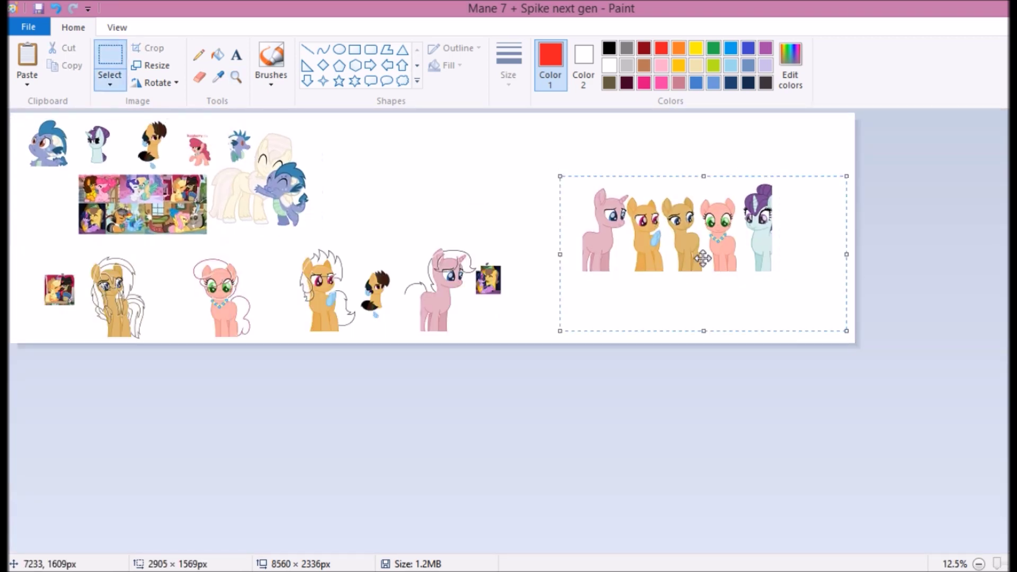
Select the pink unicorn base freehand and move it away from the orange base beside it.
drag(412, 247, 450, 381)
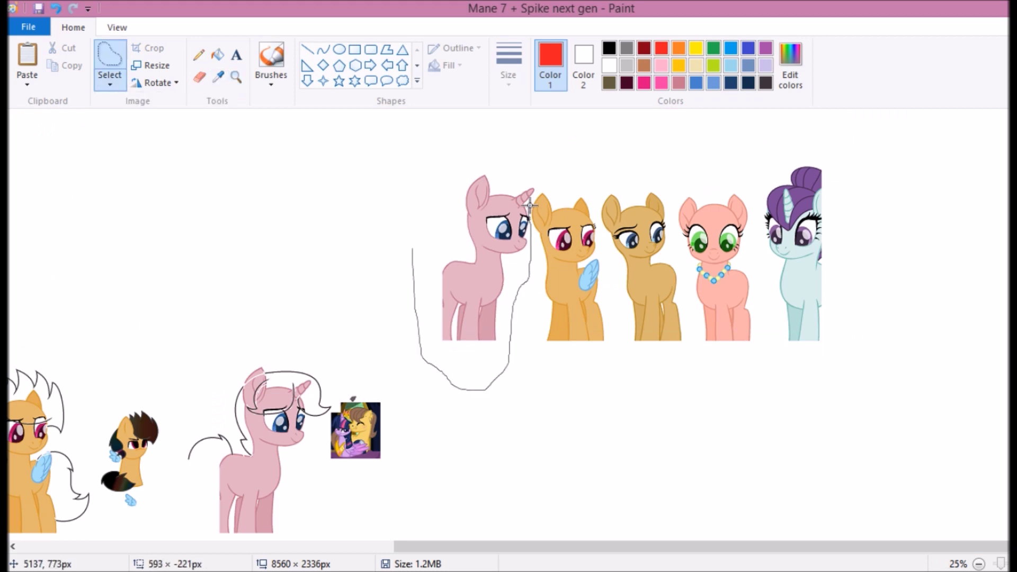
drag(530, 204, 531, 212)
drag(465, 289, 438, 288)
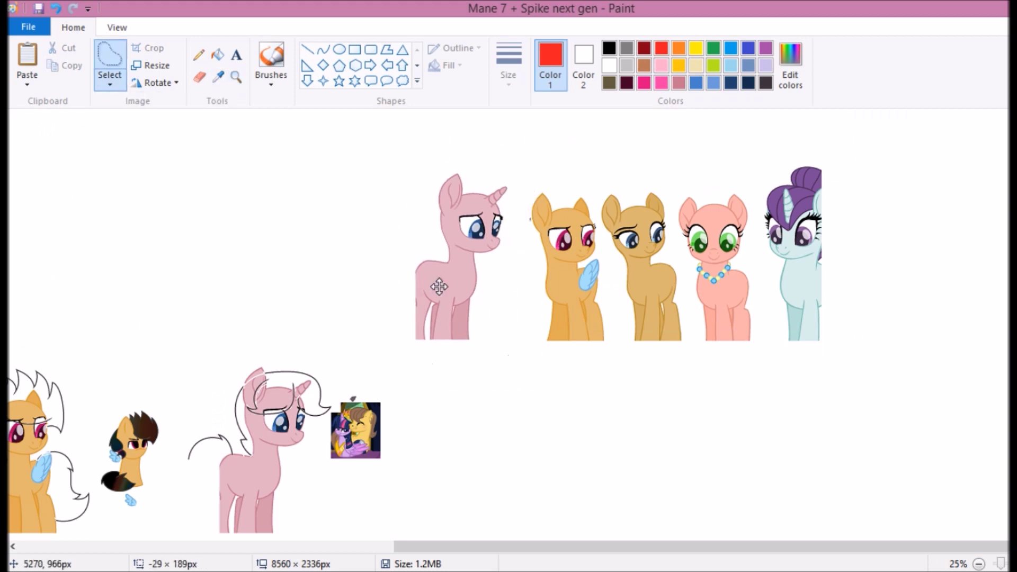
Move the unicorn copy with the mane and tail outline up beside the clean pink unicorn base.
click(236, 77)
click(109, 56)
ctrl+scroll(548, 542, down, 2)
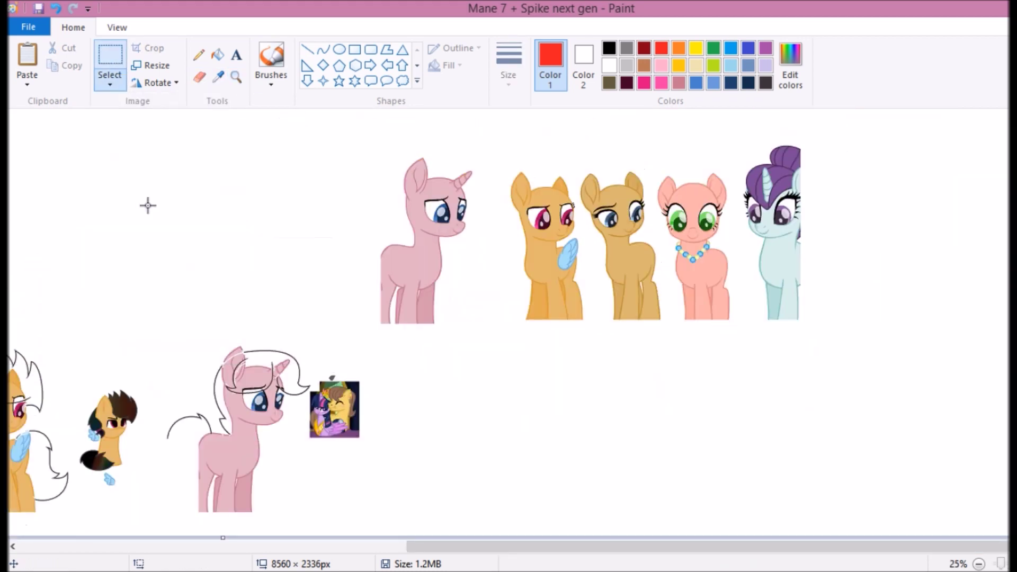
drag(239, 423, 281, 235)
click(236, 77)
click(416, 254)
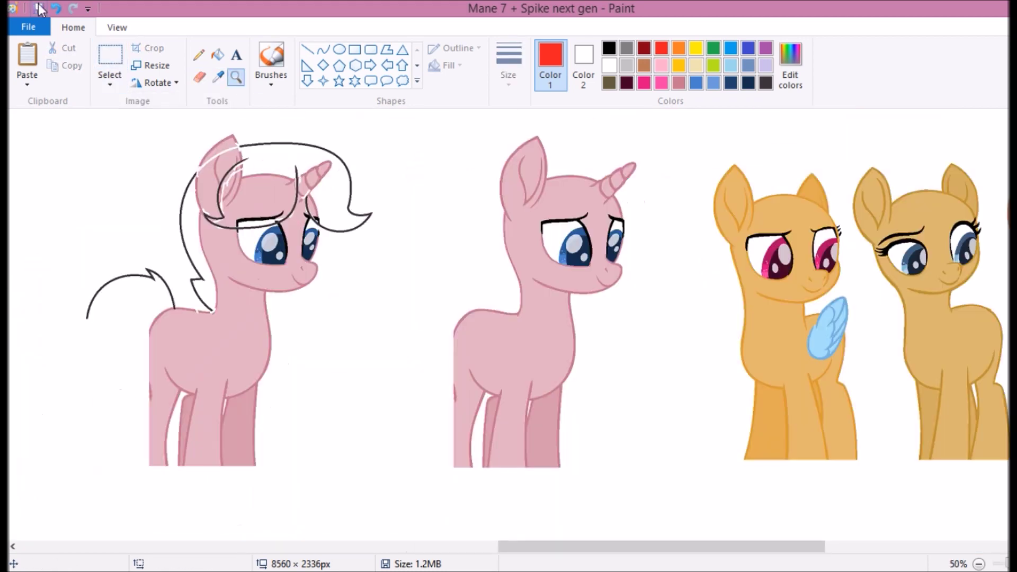
Mark the clean unicorn's ear tip in red and overlay the mane-outlined copy on it, matching the ears.
key(ctrl+c)
ctrl+scroll(40, 106, up, 1)
click(27, 64)
drag(279, 262, 514, 306)
click(56, 8)
click(199, 55)
scroll(563, 175, up, 1)
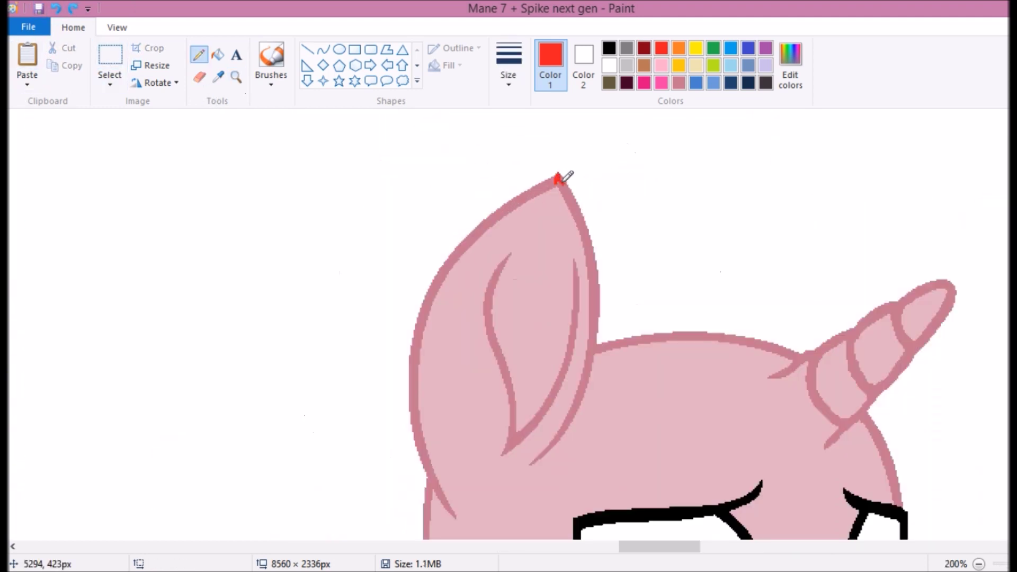
key(ctrl+y)
drag(257, 229, 523, 233)
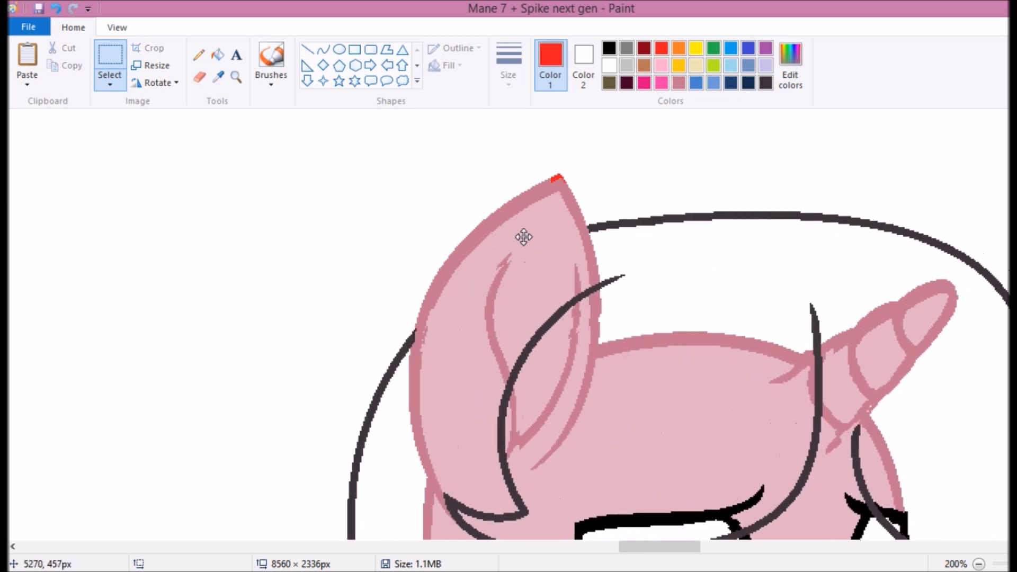
Tidy the unicorn's pink outlines where the mane and tail lines meet the ear and back, and make the mane interior white.
scroll(374, 368, down, 4)
click(374, 368)
click(328, 249)
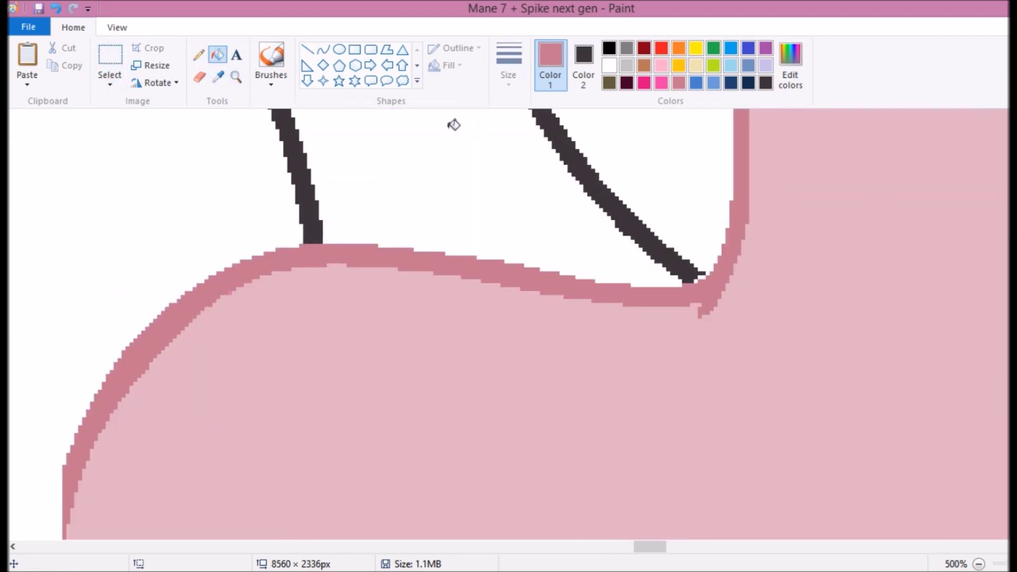
scroll(714, 266, up, 5)
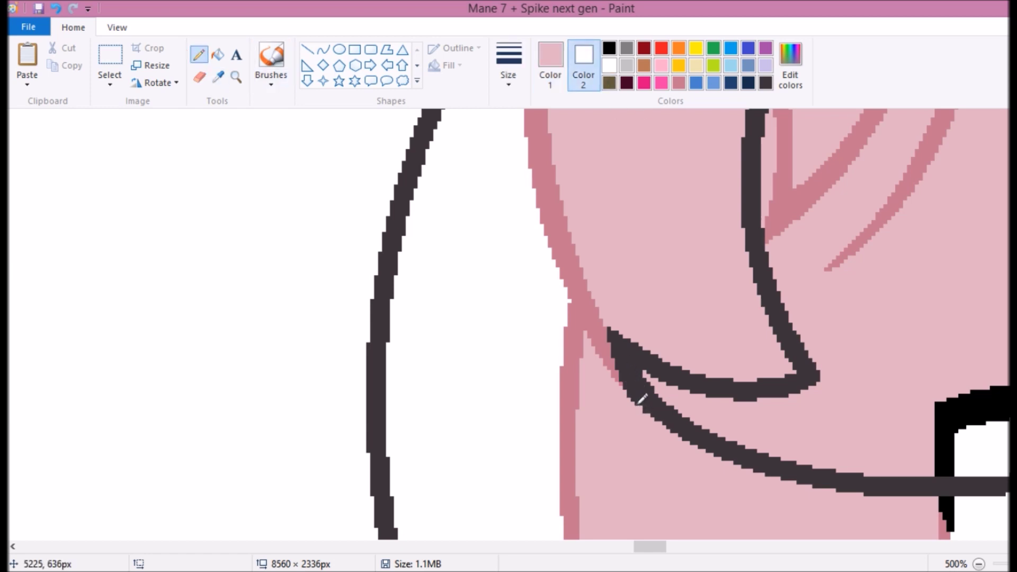
right_click(243, 125)
click(252, 233)
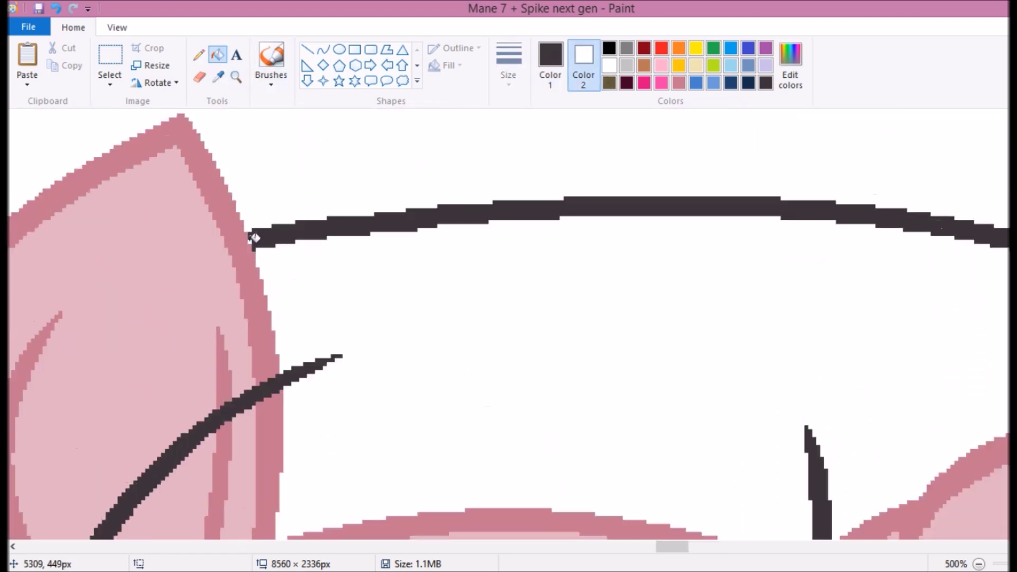
scroll(45, 284, down, 2)
scroll(279, 211, down, 3)
Move the tan, pink and light-blue bases away from the orange base to leave room beside it.
click(110, 56)
mouse_move(375, 220)
mouse_down()
mouse_move(390, 341)
mouse_move(399, 207)
mouse_move(377, 217)
mouse_up()
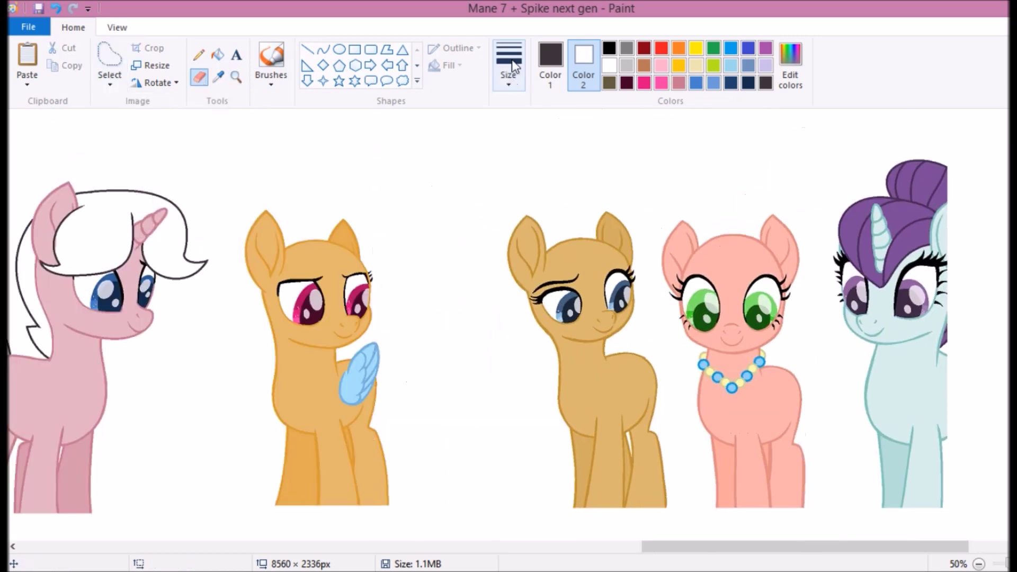
click(551, 64)
Mark the clean orange base's far ear tip in red and overlay its mane-and-tail-outlined copy on it.
scroll(263, 177, down, 3)
scroll(327, 494, up, 1)
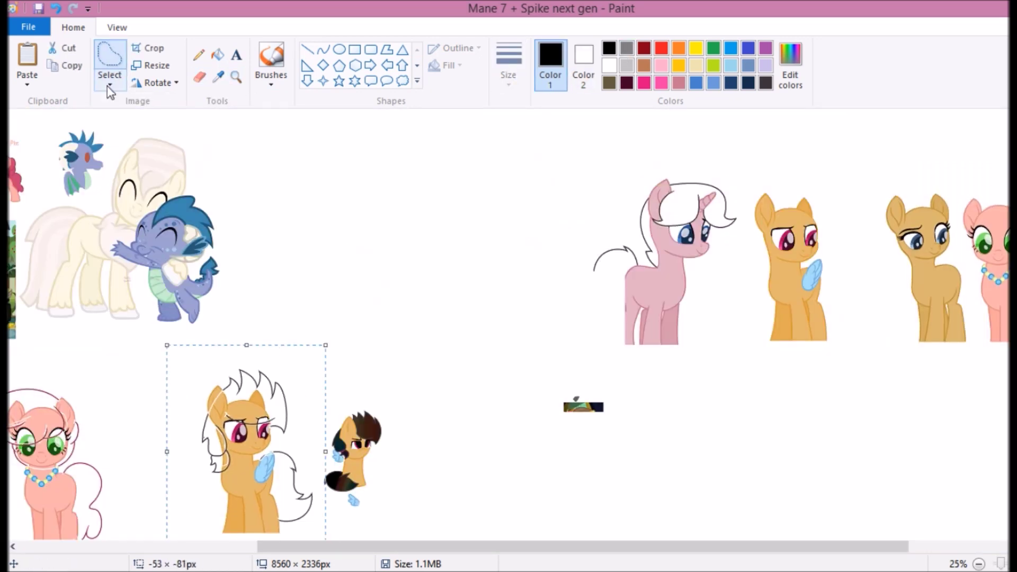
scroll(612, 361, up, 1)
scroll(613, 361, up, 2)
click(199, 55)
click(661, 48)
scroll(422, 286, up, 5)
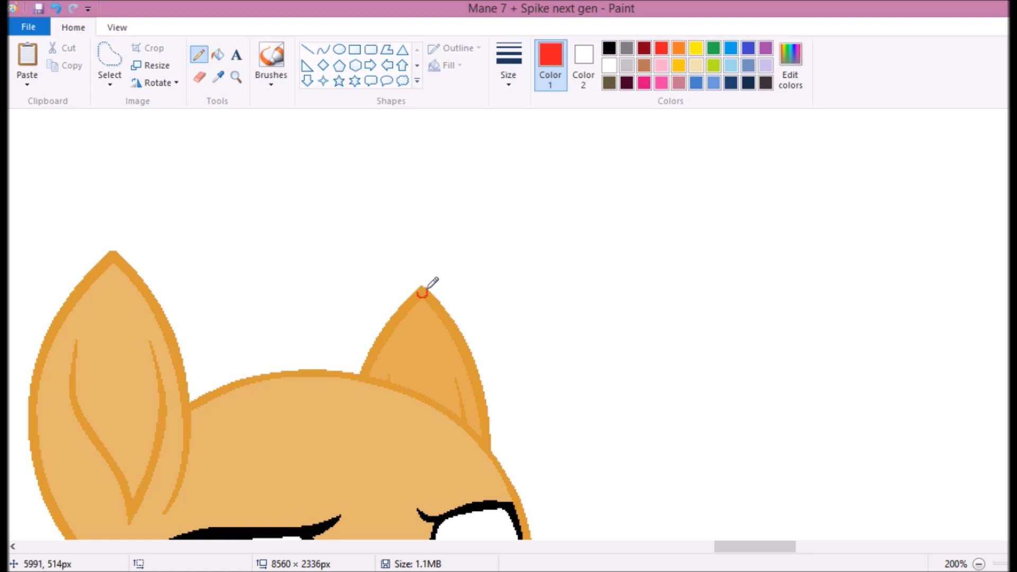
key(ctrl+z)
scroll(364, 286, up, 2)
Clean up the orange pegasus's outlines around the wing, tail and mane, erasing the stray red mark.
click(236, 76)
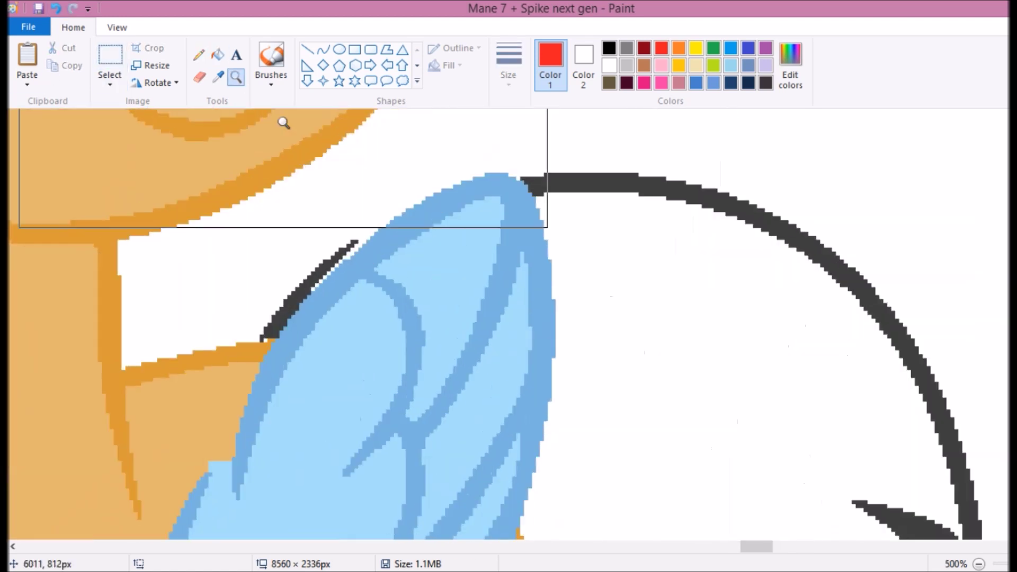
click(279, 268)
click(508, 67)
click(524, 98)
scroll(290, 195, down, 3)
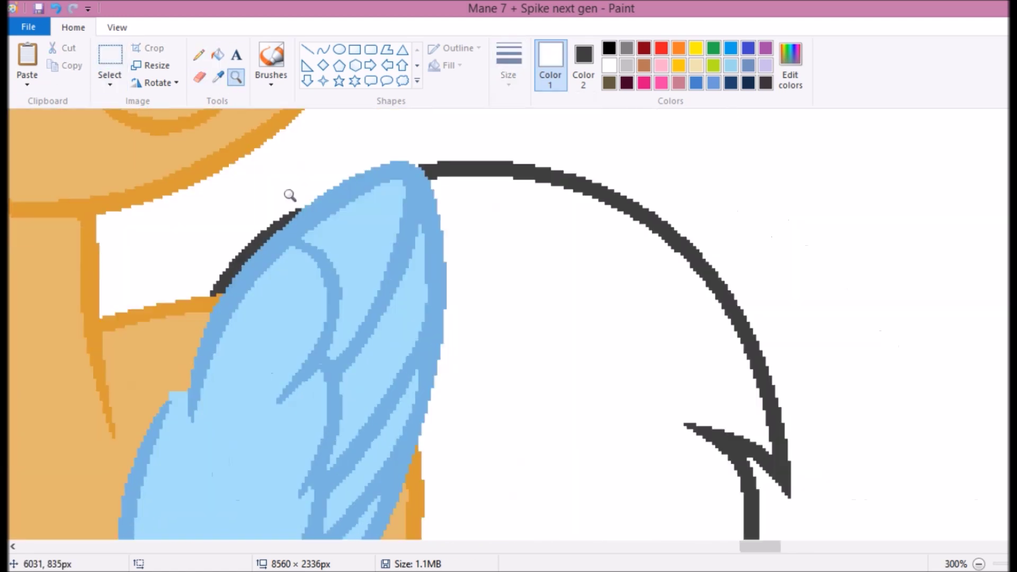
scroll(448, 180, up, 3)
scroll(448, 181, down, 7)
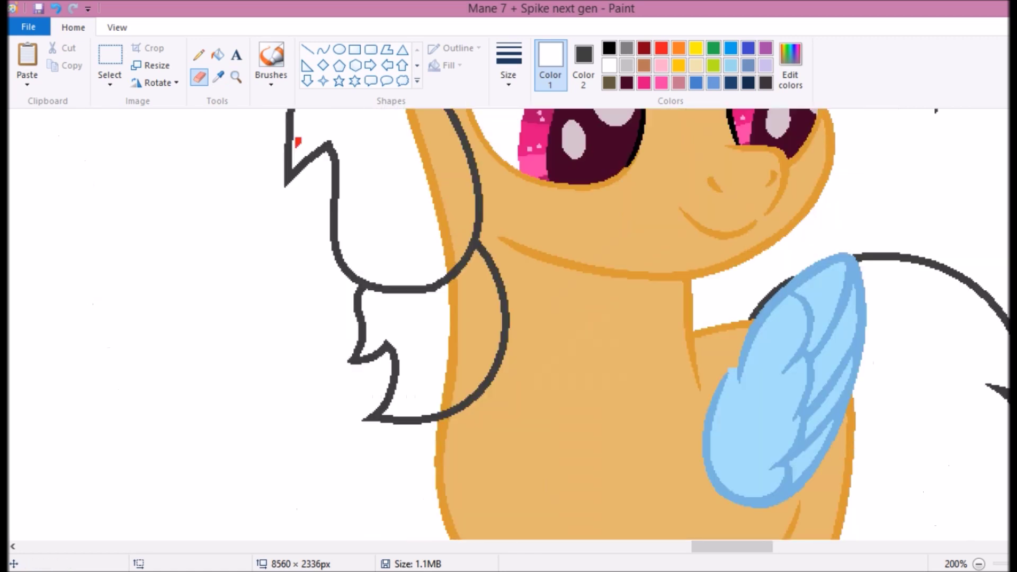
Delete the leftover strip of the reference picture below the row of characters.
click(236, 77)
scroll(296, 159, down, 3)
click(110, 56)
drag(291, 363, 390, 409)
right_click(371, 392)
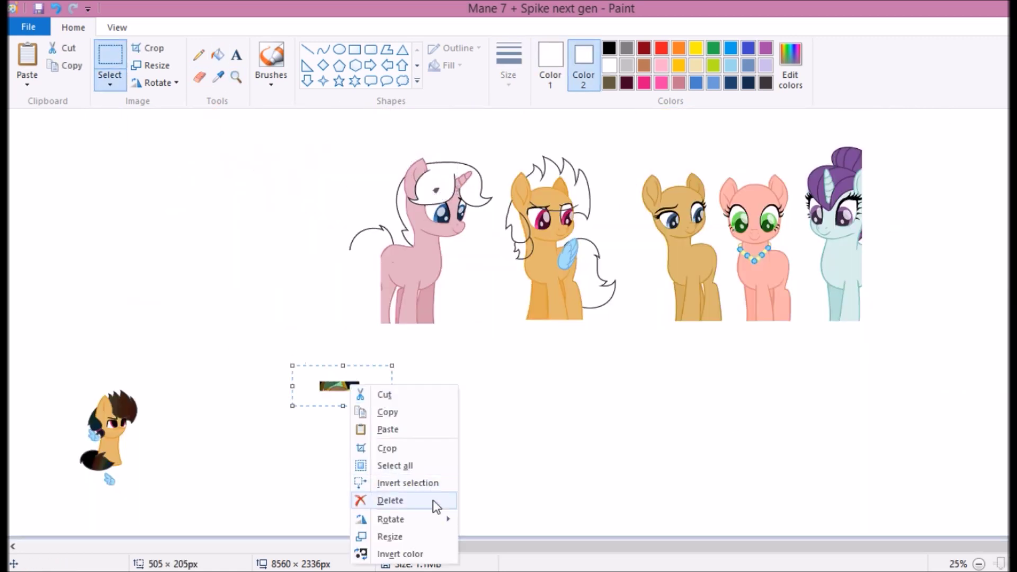
click(436, 504)
Fill the unicorn's mane and tail with a dark greyish purple.
click(218, 77)
scroll(466, 306, up, 1)
scroll(556, 408, up, 2)
scroll(291, 218, down, 4)
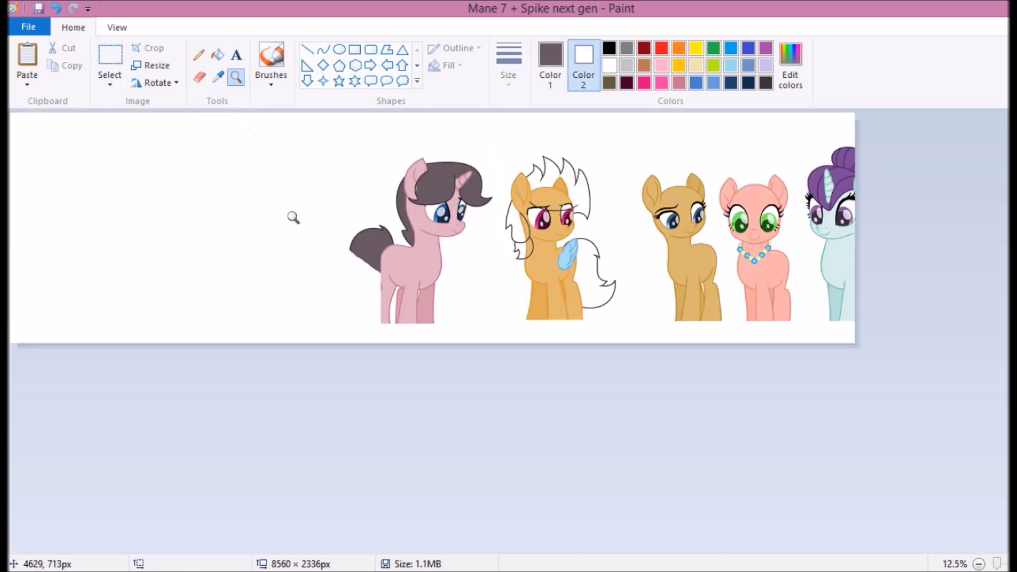
Close the gap beside the orange pegasus's near ear with a black line and fill the mane and tail black.
scroll(620, 284, up, 5)
click(307, 50)
click(609, 48)
drag(330, 197, 329, 241)
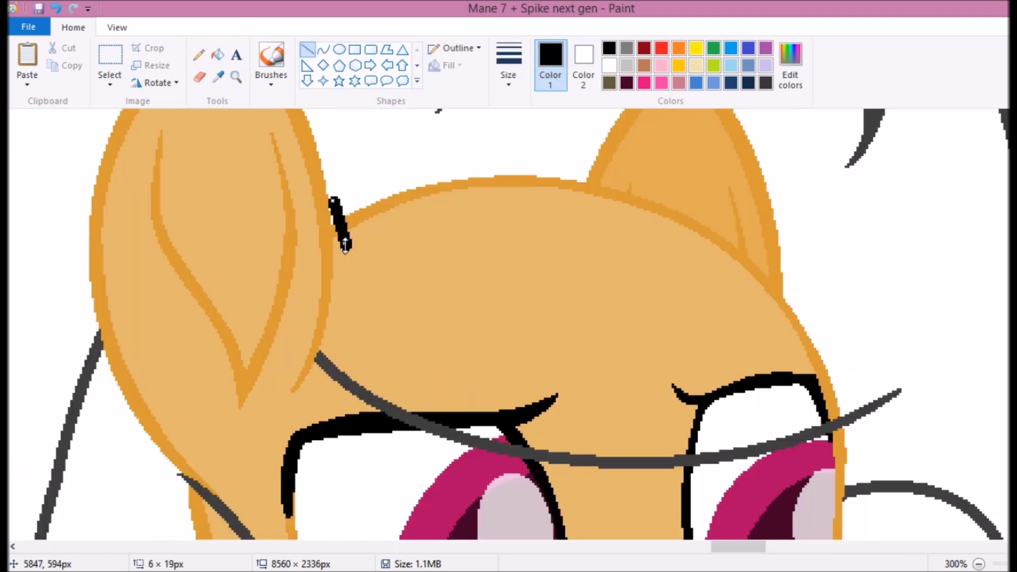
click(217, 54)
click(398, 254)
scroll(256, 199, down, 2)
click(121, 420)
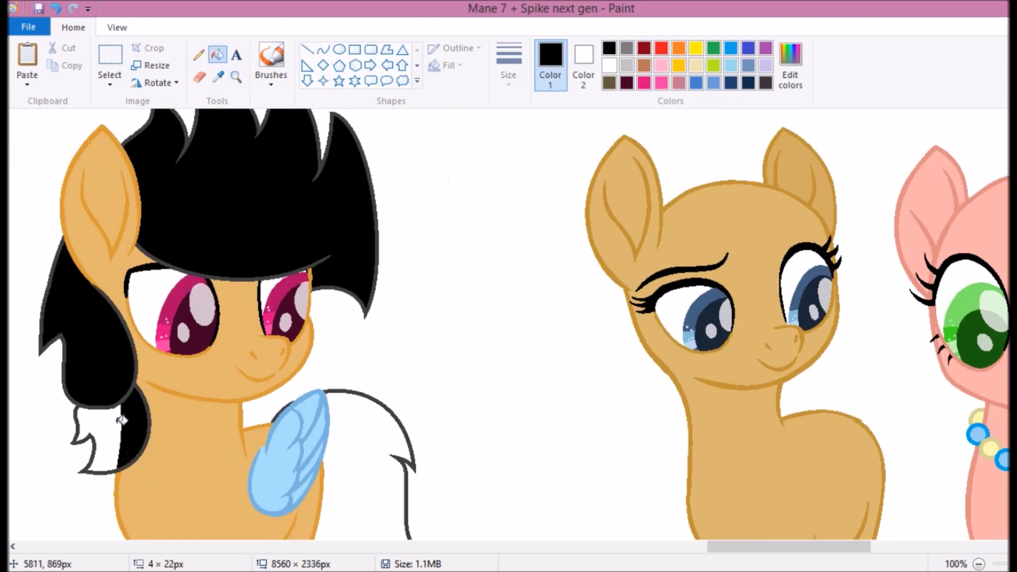
click(217, 77)
scroll(455, 281, up, 2)
scroll(262, 194, down, 5)
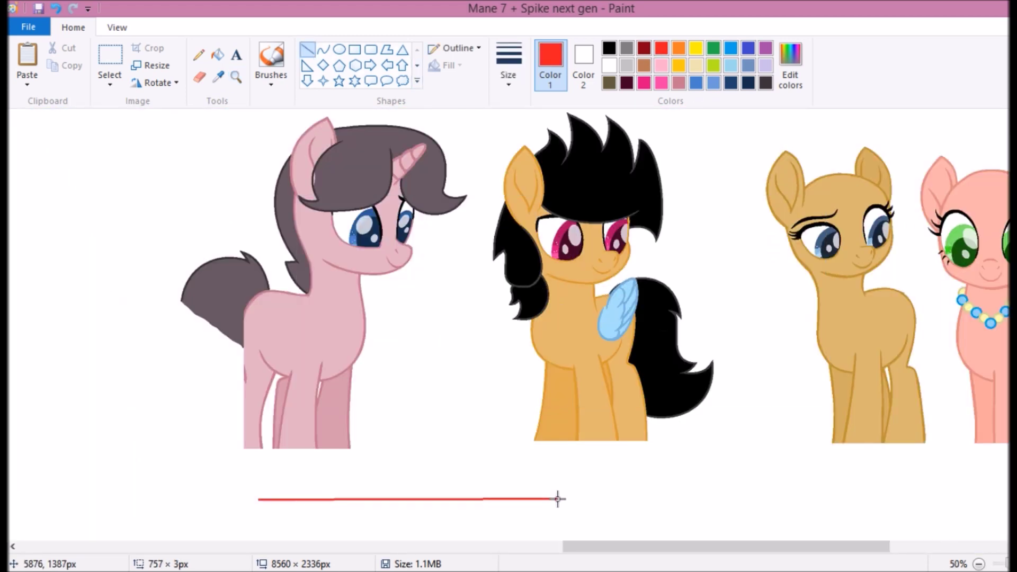
Move the unicorn and the black-maned pegasus down and close together, lining up their feet along the red guide line.
click(236, 77)
click(415, 332)
right_click(416, 331)
click(109, 58)
drag(186, 118, 516, 472)
drag(440, 409, 366, 461)
drag(506, 114, 776, 456)
drag(625, 318, 504, 387)
click(318, 137)
click(237, 77)
click(389, 318)
Draw jagged boundaries across the tips of the unicorn's fringe and fill the sections below them purple.
click(218, 77)
click(567, 295)
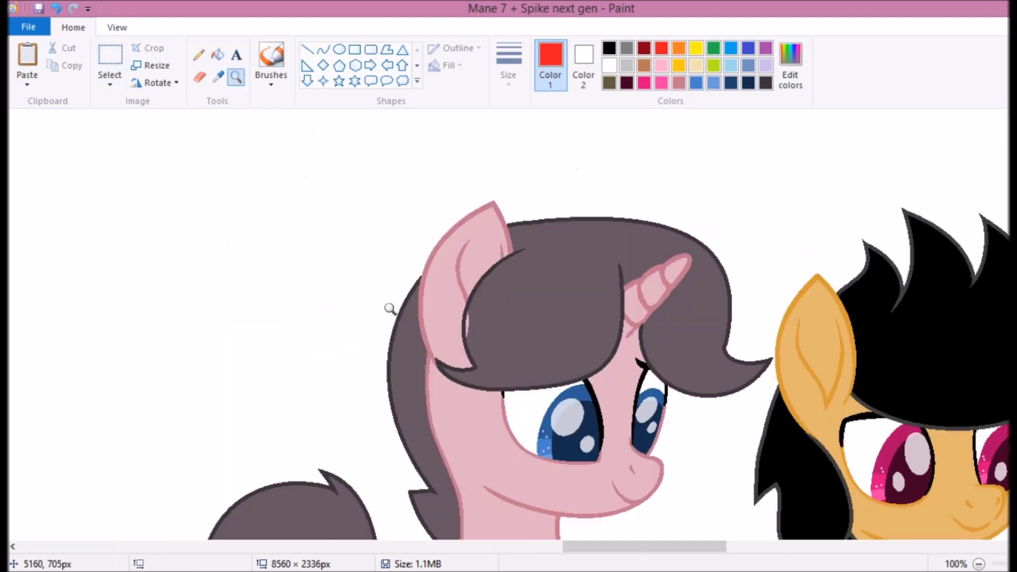
right_click(407, 286)
click(408, 286)
click(407, 286)
click(270, 58)
click(766, 48)
drag(349, 212, 521, 222)
drag(117, 546, 643, 546)
click(199, 55)
drag(426, 317, 504, 351)
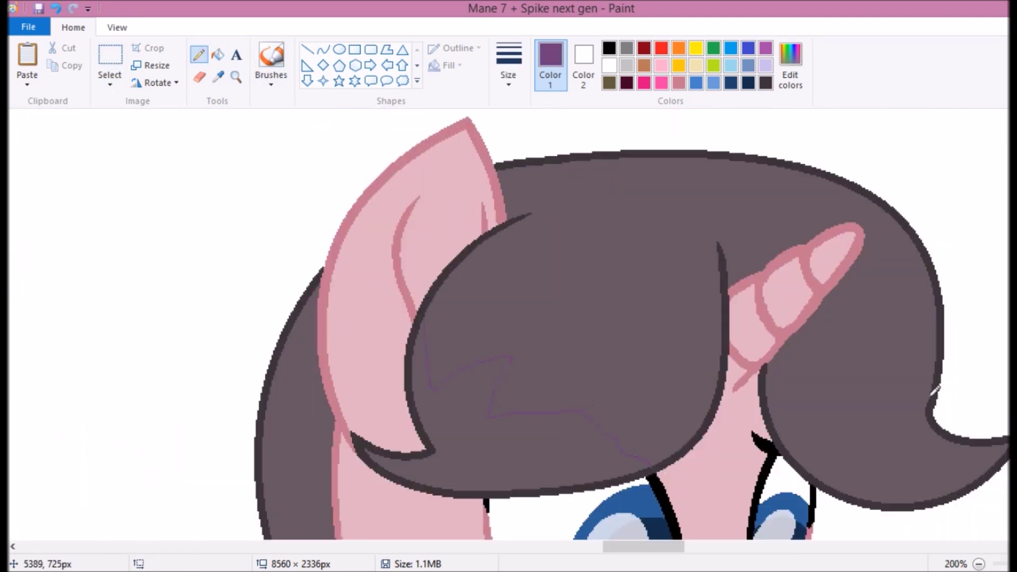
click(218, 76)
scroll(471, 373, up, 1)
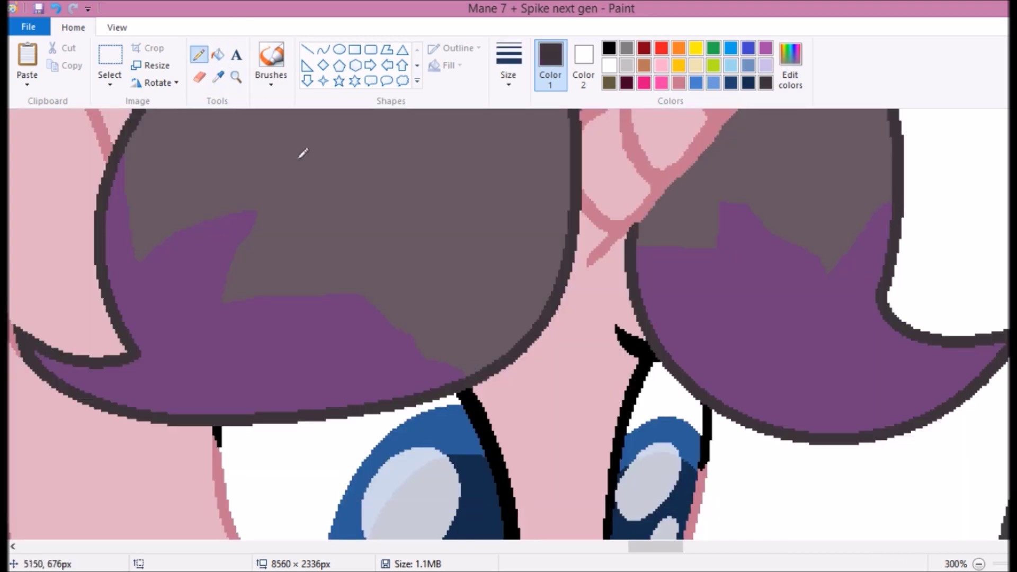
Refill the unicorn's jagged fringe tips with a muted reddish brown.
scroll(896, 195, down, 3)
scroll(477, 318, up, 2)
drag(563, 311, 32, 111)
click(218, 55)
scroll(990, 223, down, 3)
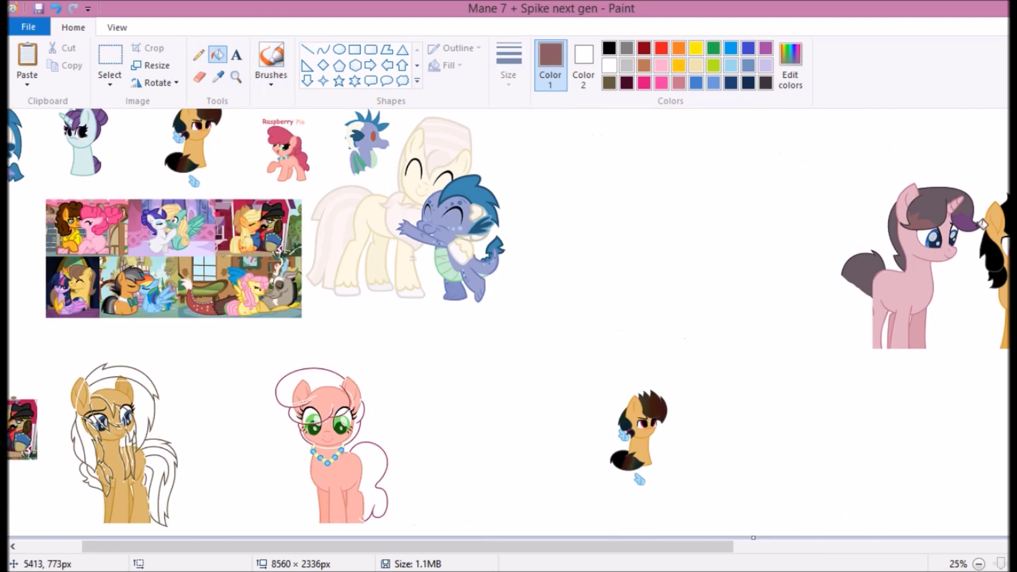
scroll(318, 265, up, 2)
scroll(317, 264, up, 1)
click(271, 58)
drag(295, 307, 533, 273)
key(ctrl+z)
Draw curved stripes down the unicorn's fringe and along the mane's outer edge, and fill them salmon.
click(237, 77)
scroll(276, 180, down, 2)
scroll(275, 180, up, 3)
click(322, 50)
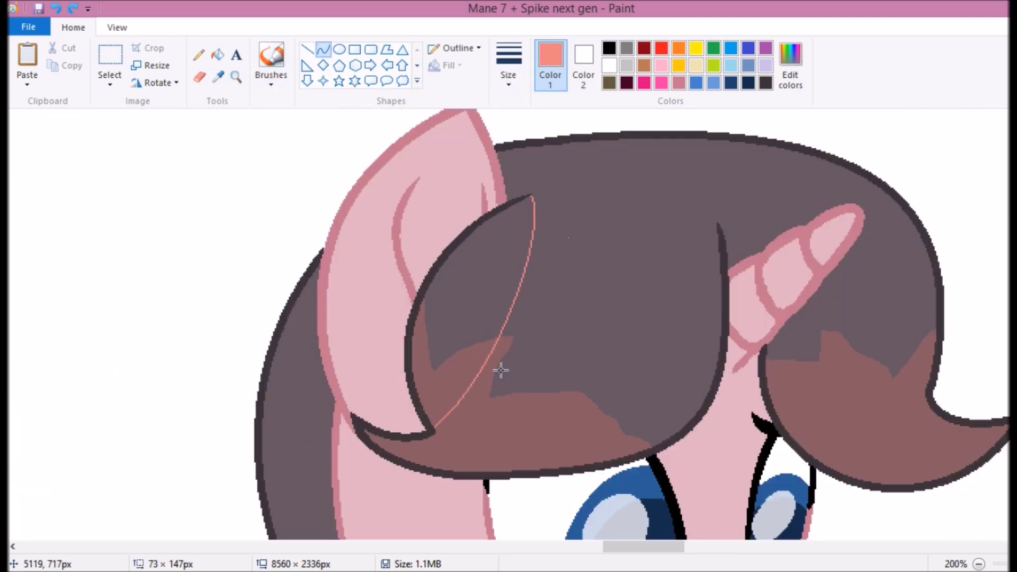
click(581, 232)
ctrl+scroll(495, 405, up, 1)
drag(170, 181, 806, 522)
scroll(811, 216, down, 3)
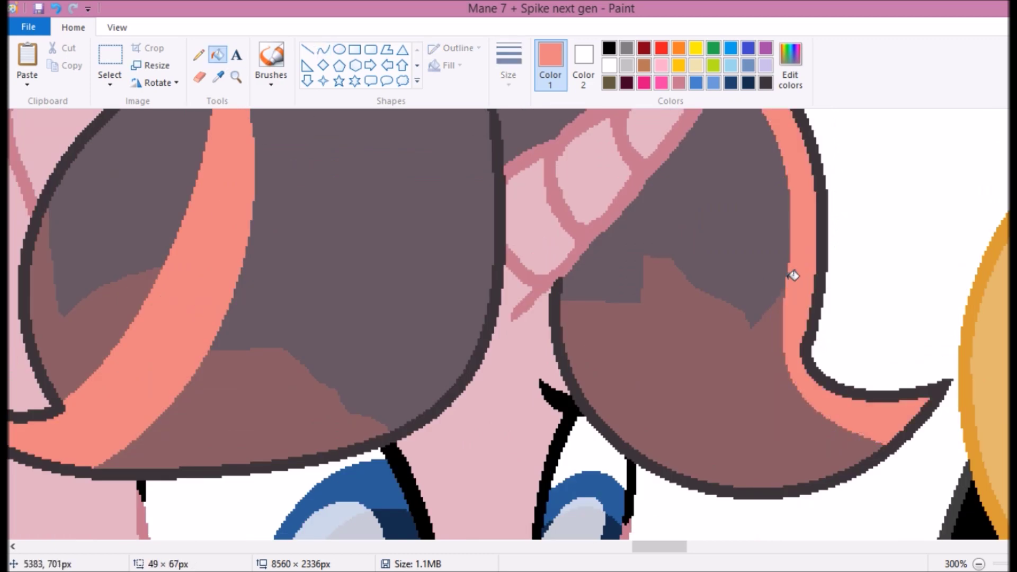
Draw two curves across the unicorn's tail and fill the band between them with salmon.
ctrl+scroll(789, 275, down, 3)
ctrl+scroll(273, 392, up, 2)
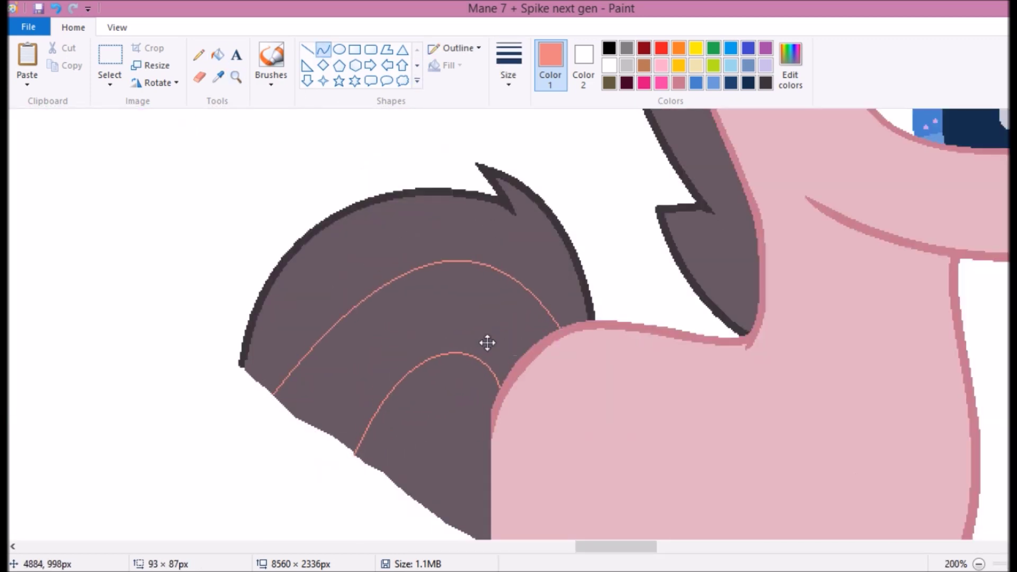
click(236, 77)
ctrl+scroll(579, 230, down, 4)
Separate the tan base, mark its far ear tip in salmon and overlay the copy with the olive mane outline.
scroll(464, 223, down, 1)
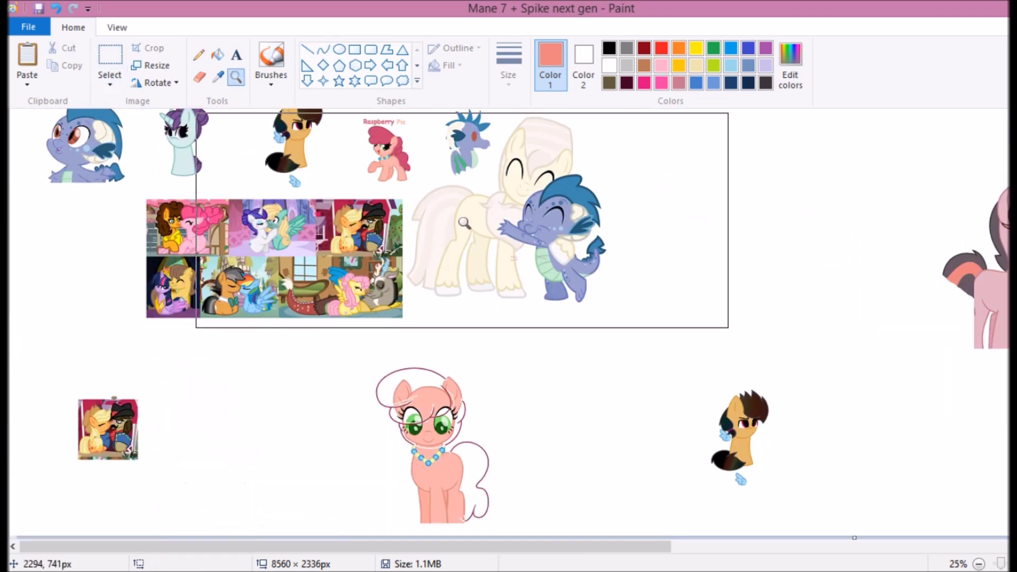
scroll(653, 261, right, 10)
click(654, 254)
click(236, 77)
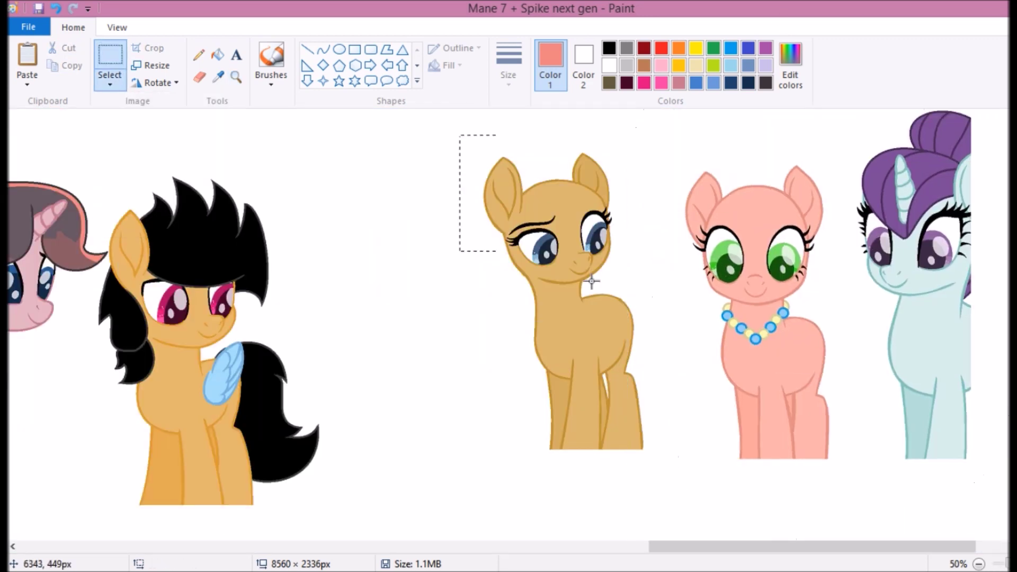
scroll(509, 169, up, 5)
click(199, 55)
drag(328, 257, 347, 253)
ctrl+scroll(307, 265, down, 5)
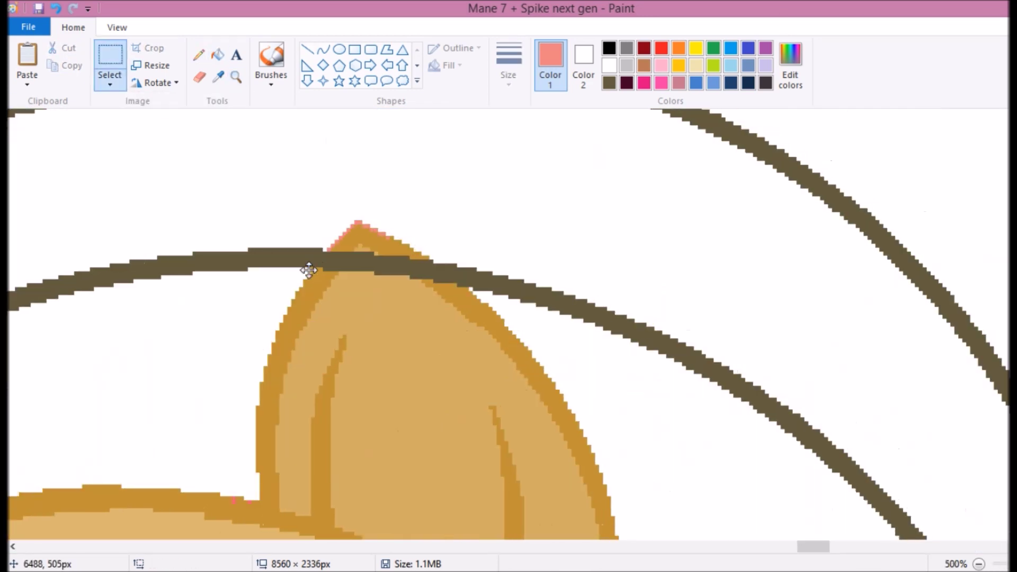
Clean up the tan pony's ear outlines where the olive mane lines meet them, sampling the existing line colors.
click(236, 77)
ctrl+scroll(439, 175, up, 4)
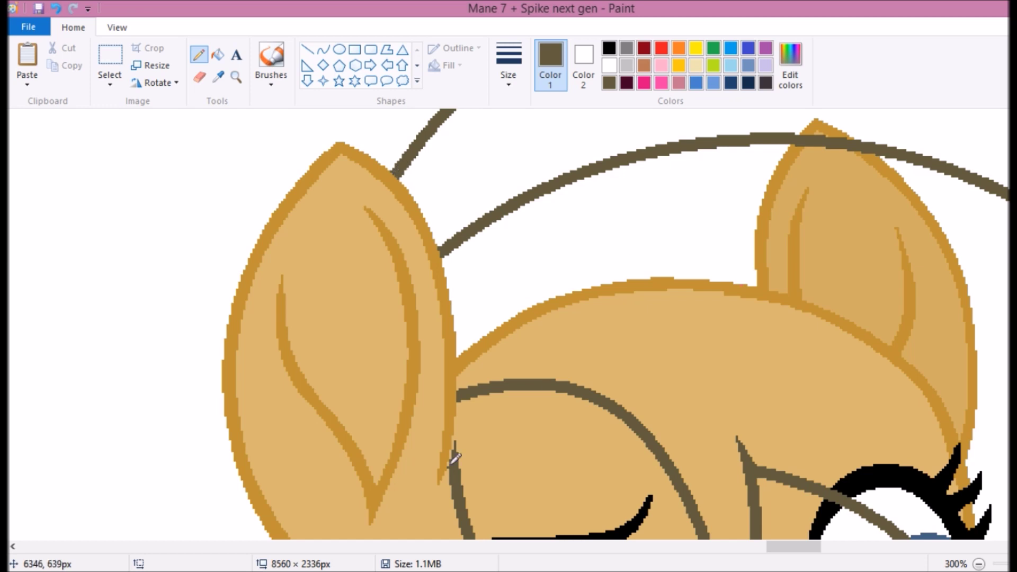
scroll(990, 235, down, 4)
click(217, 76)
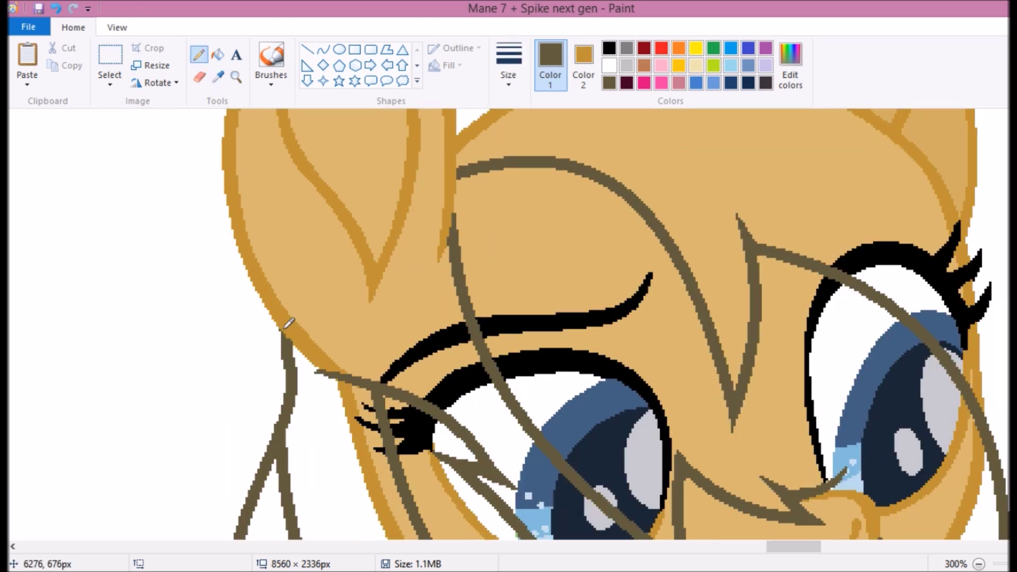
Tidy the tan pony's hip and hind-leg outline where the olive tail strands meet it, erasing the overlapping line ends.
scroll(289, 323, down, 8)
scroll(527, 511, right, 8)
scroll(374, 479, down, 6)
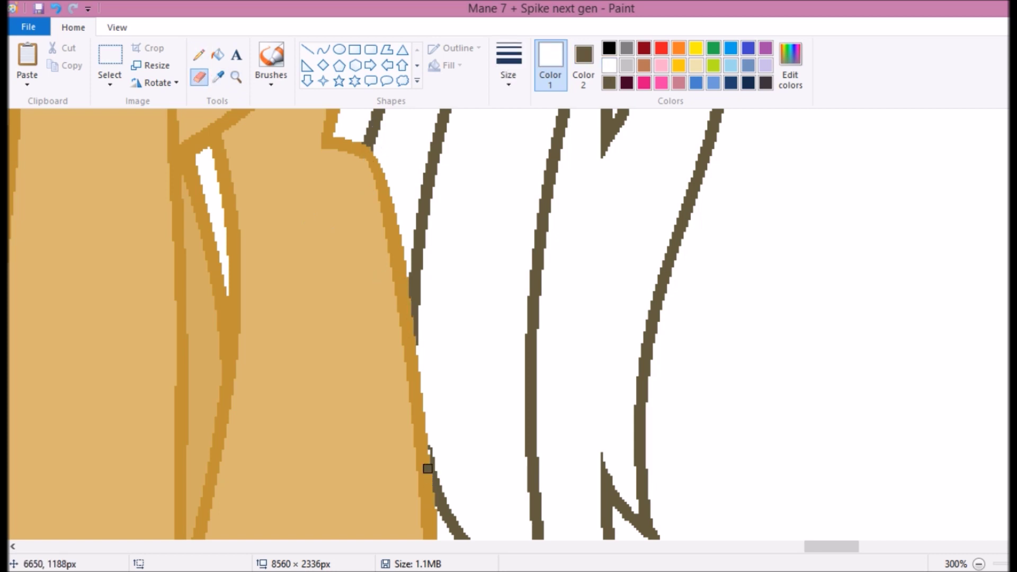
scroll(375, 333, up, 5)
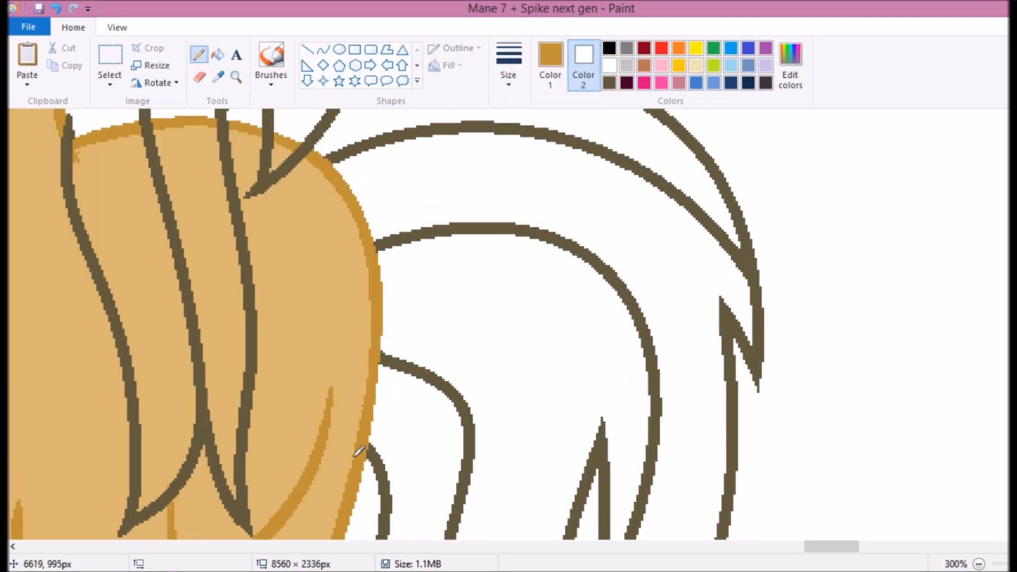
click(236, 77)
scroll(273, 134, right, 3)
right_click(294, 264)
click(477, 272)
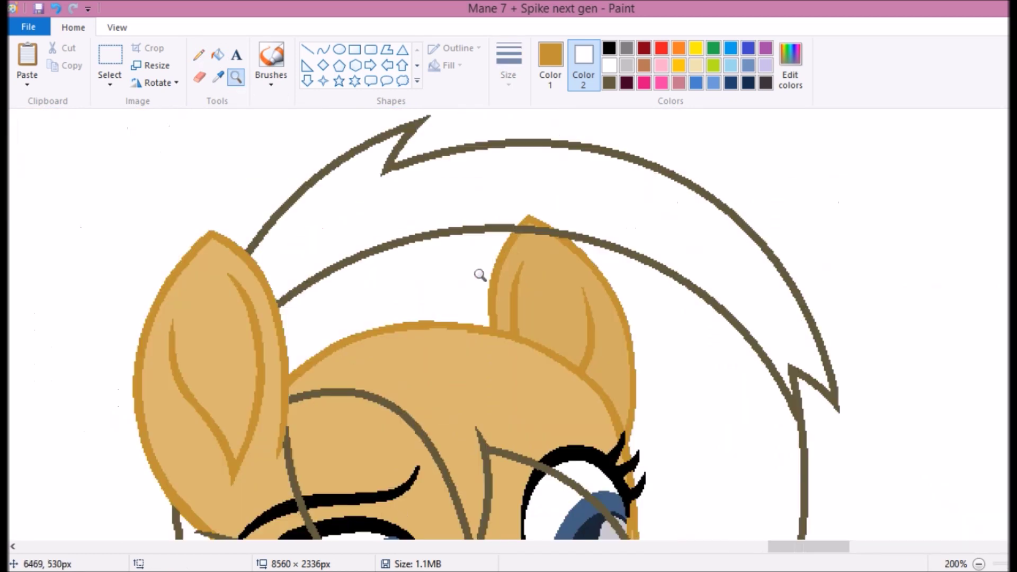
Clear the tan pony's far ear tip, forehead and far cheek to white where the olive mane outlines cover them.
click(218, 77)
click(522, 249)
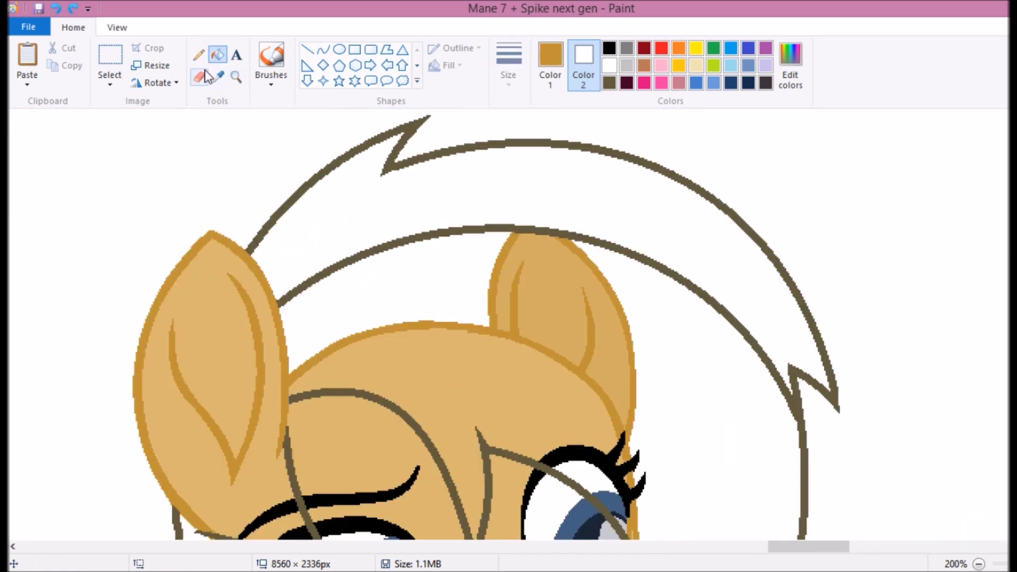
scroll(624, 313, down, 3)
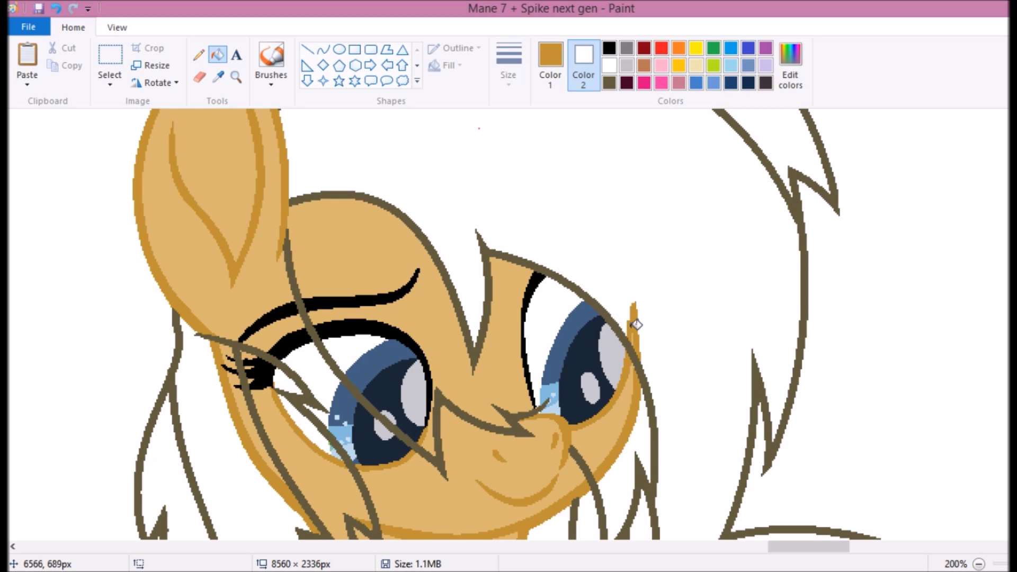
key(ctrl+Page_Up)
key(ctrl+Page_Up)
key(ctrl+Page_Up)
click(199, 54)
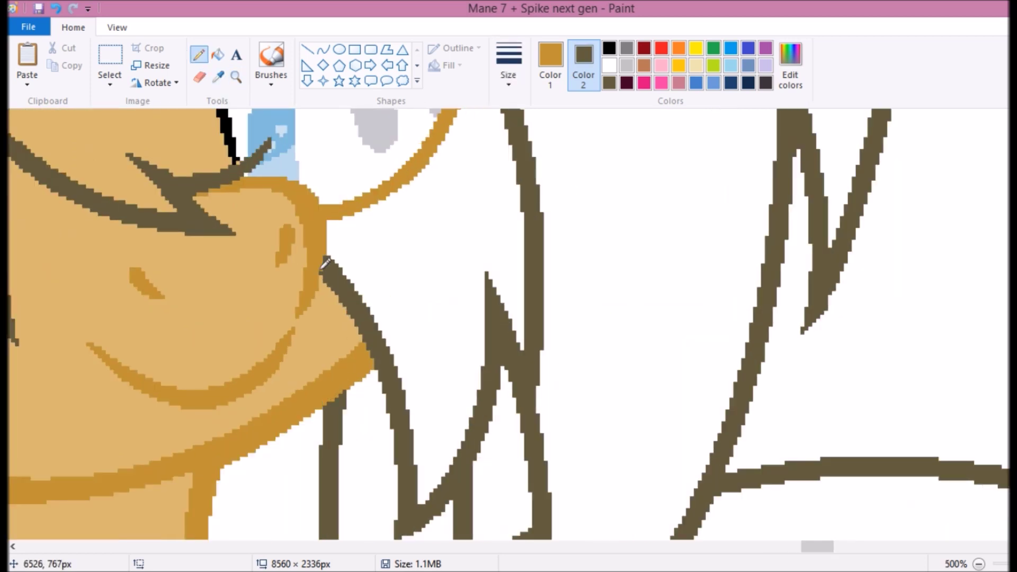
right_click(216, 248)
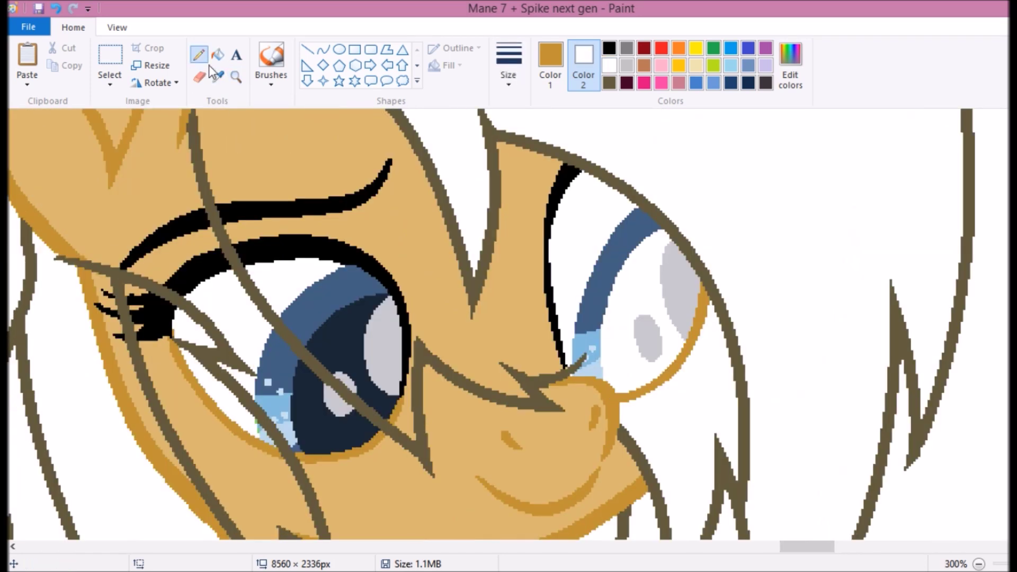
Fill the near lashes, near cheek and the pieces of the far eye inside the olive mane strands with white.
click(218, 54)
right_click(161, 316)
right_click(174, 329)
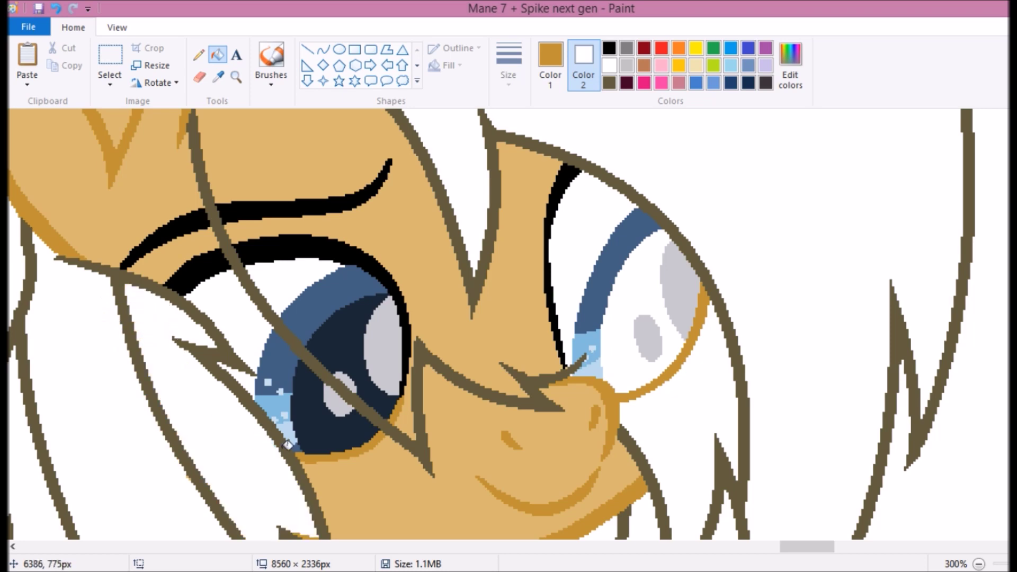
click(218, 54)
right_click(626, 393)
right_click(683, 281)
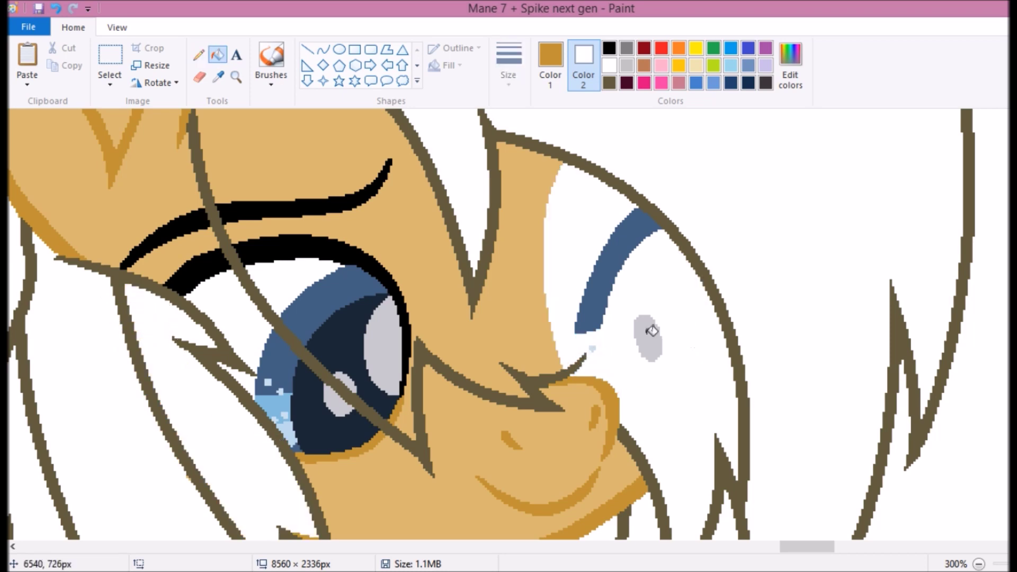
right_click(647, 336)
right_click(599, 275)
Clear the remaining face, eye and body pieces covered by the tan pony's forelock and hanging mane strands to white.
click(198, 77)
right_click(537, 357)
right_click(352, 336)
right_click(334, 308)
scroll(339, 318, down, 3)
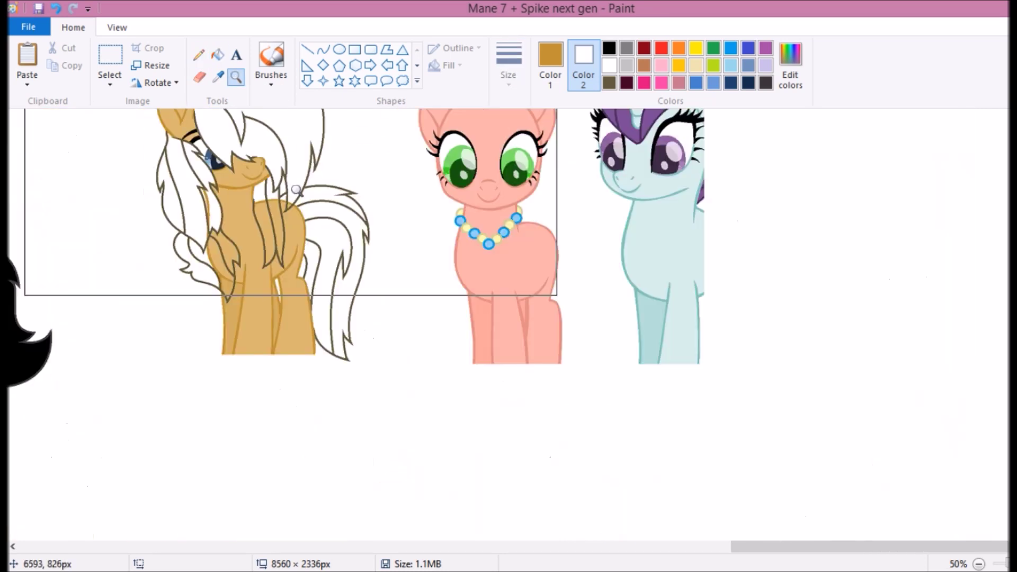
scroll(604, 357, up, 1)
right_click(377, 339)
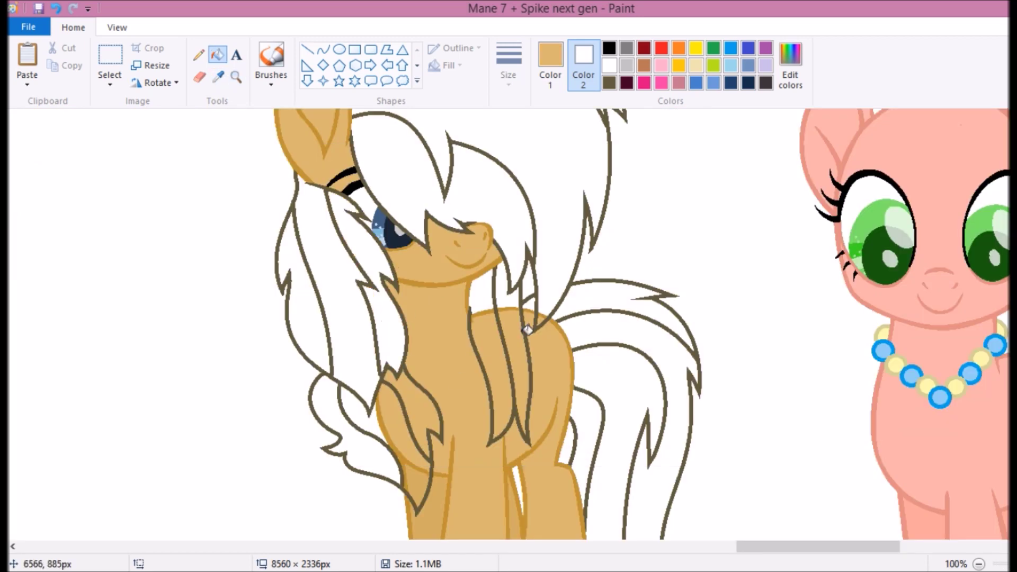
right_click(420, 462)
scroll(421, 463, down, 1)
scroll(421, 463, left, 5)
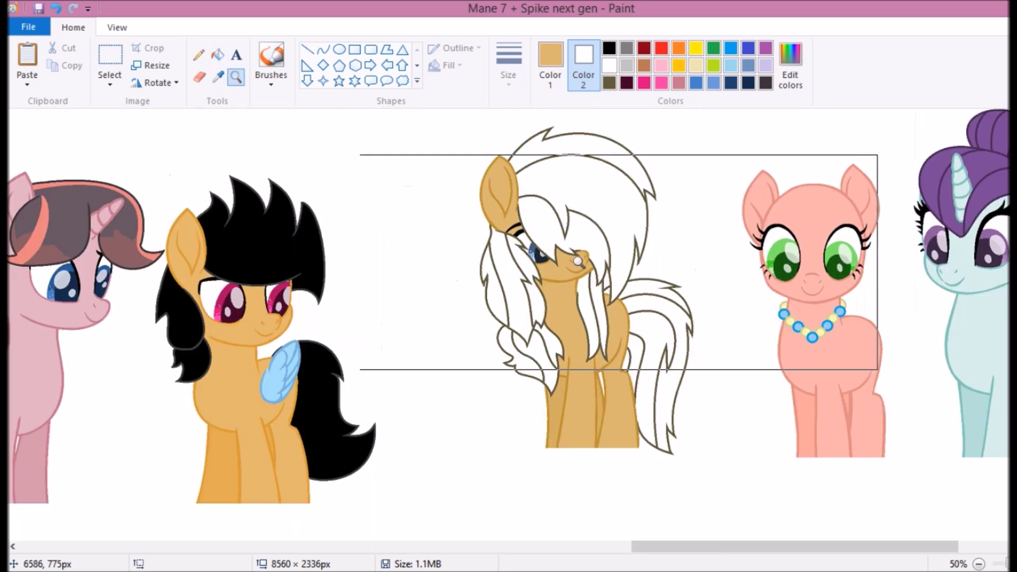
Draw a thick dark red horizontal baseline under the black-maned pony and the tan pony.
click(307, 50)
click(550, 64)
drag(252, 522, 551, 522)
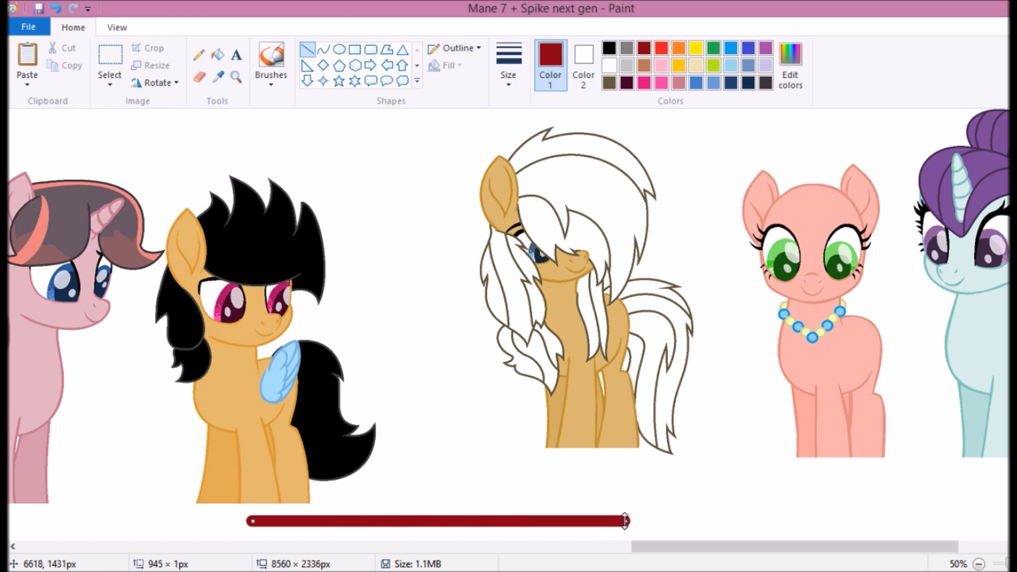
drag(625, 521, 618, 508)
scroll(447, 336, up, 1)
scroll(447, 336, down, 1)
Select the tan pony and move it onto the red baseline beside the black-maned pony.
click(109, 64)
drag(619, 432, 668, 454)
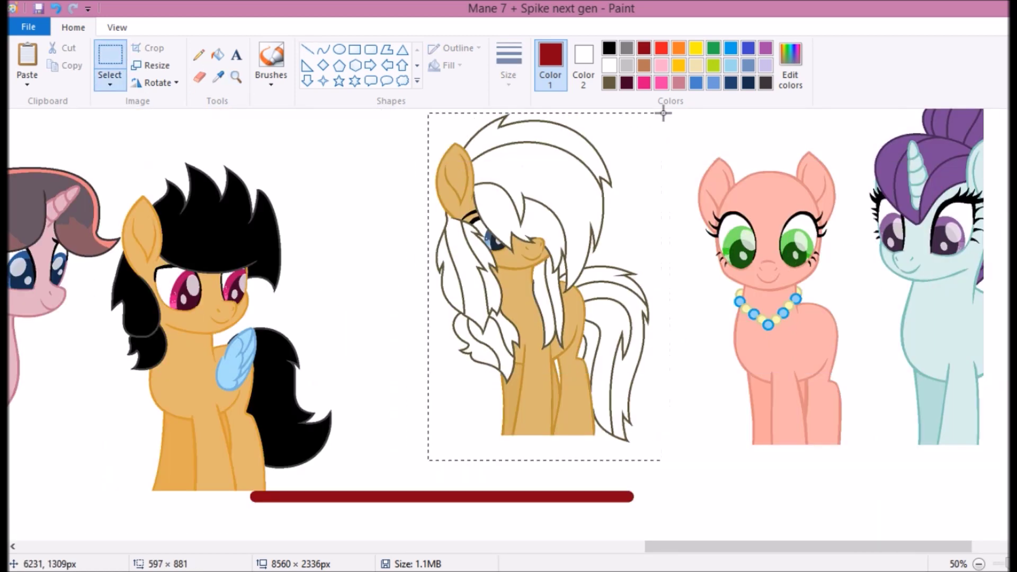
drag(545, 286, 419, 318)
click(199, 54)
Sample the olive swatch and fill the tan pony's mane, side braid and tail with it.
scroll(248, 299, up, 5)
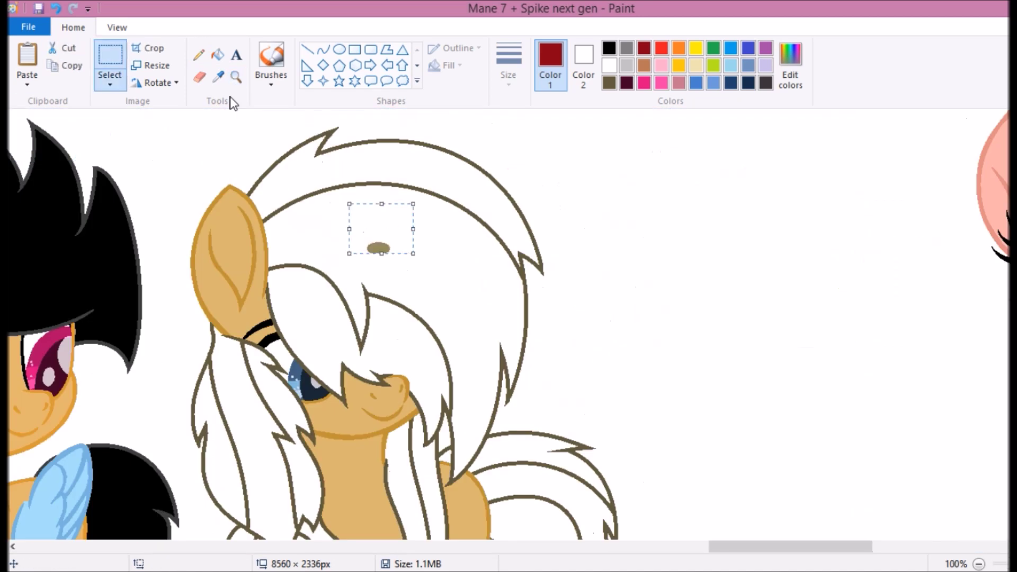
click(218, 76)
click(378, 248)
click(217, 54)
click(382, 169)
click(328, 328)
scroll(336, 318, down, 5)
click(295, 386)
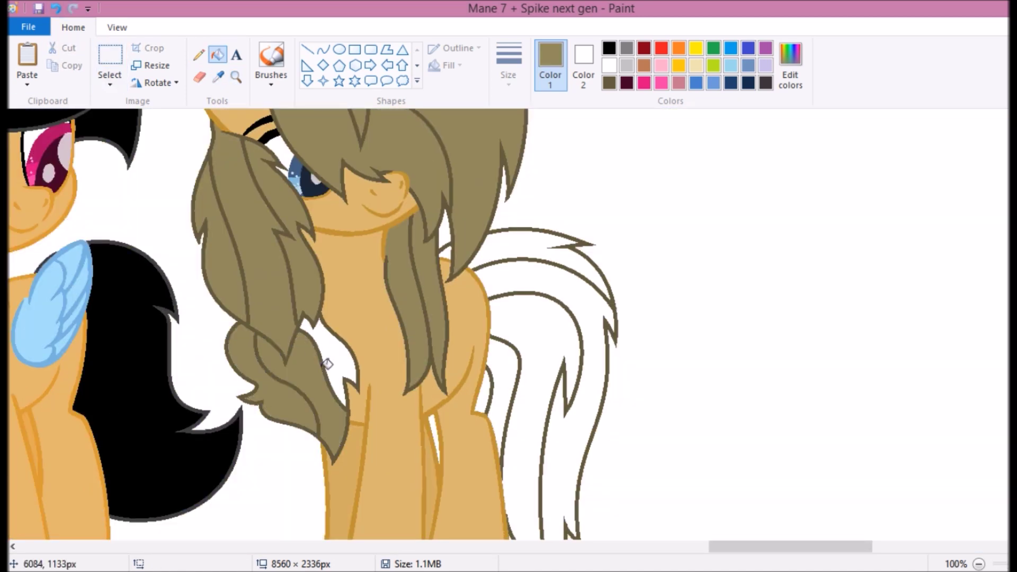
click(530, 371)
Fill the upper mane with darker olive and blend the chest strands toward lighter tips with in-between shade bands.
click(236, 77)
key(ctrl+Page_Up)
scroll(404, 215, down, 5)
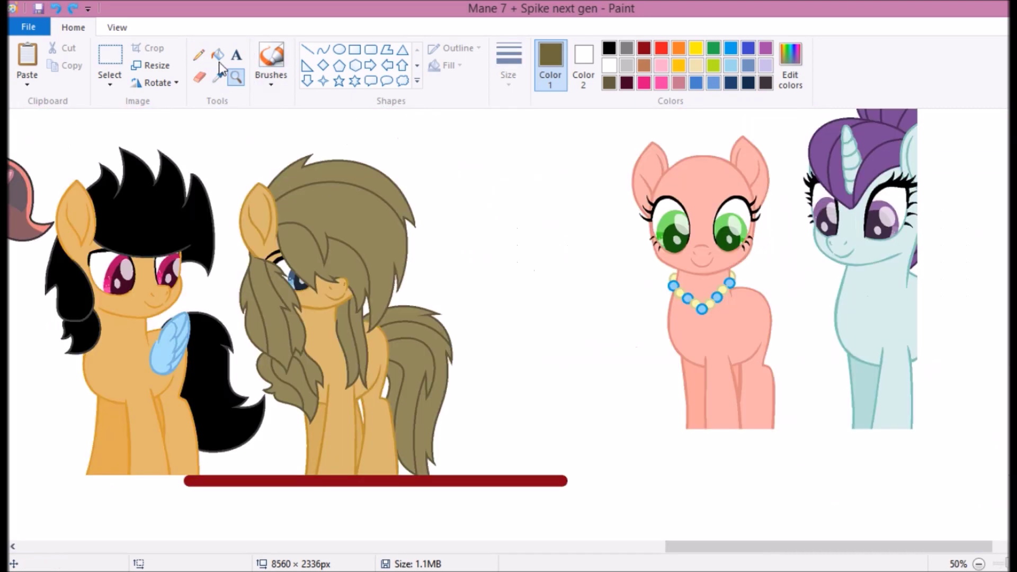
click(236, 77)
click(341, 272)
click(577, 339)
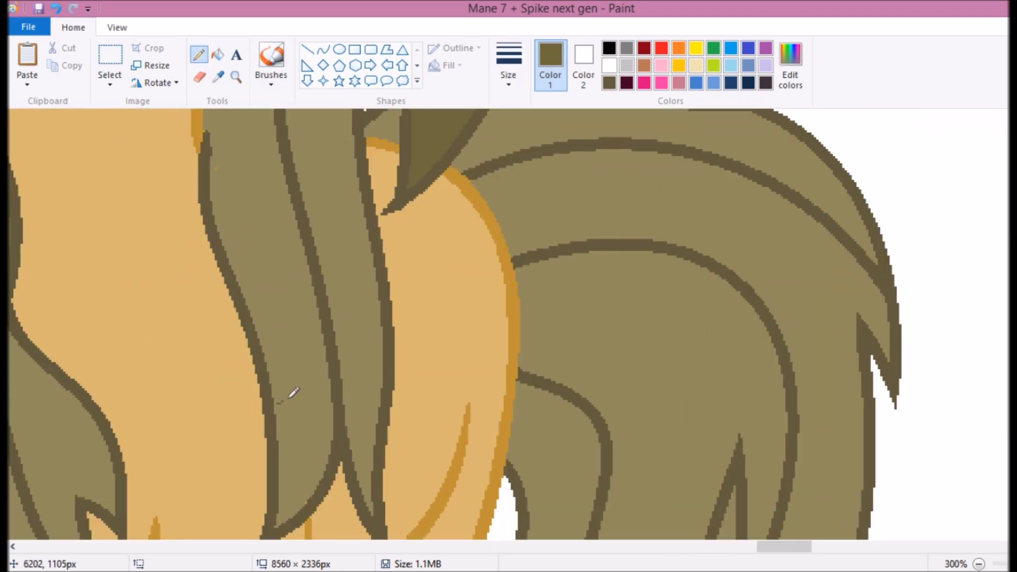
click(217, 55)
click(215, 164)
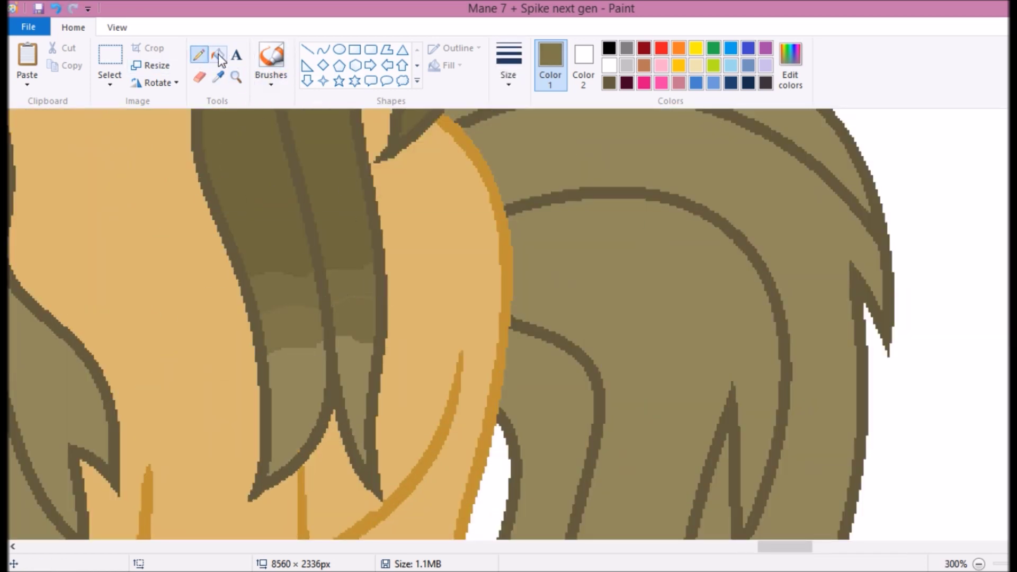
Paint in-between olive bands across the side braid and shade the tail from dark olive to lighter tips.
click(236, 77)
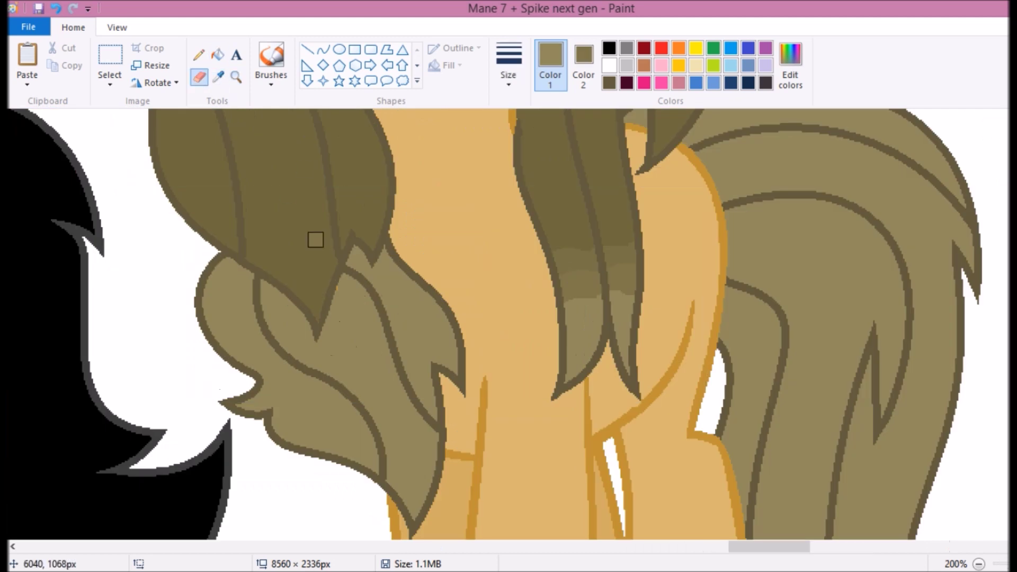
drag(238, 345, 381, 260)
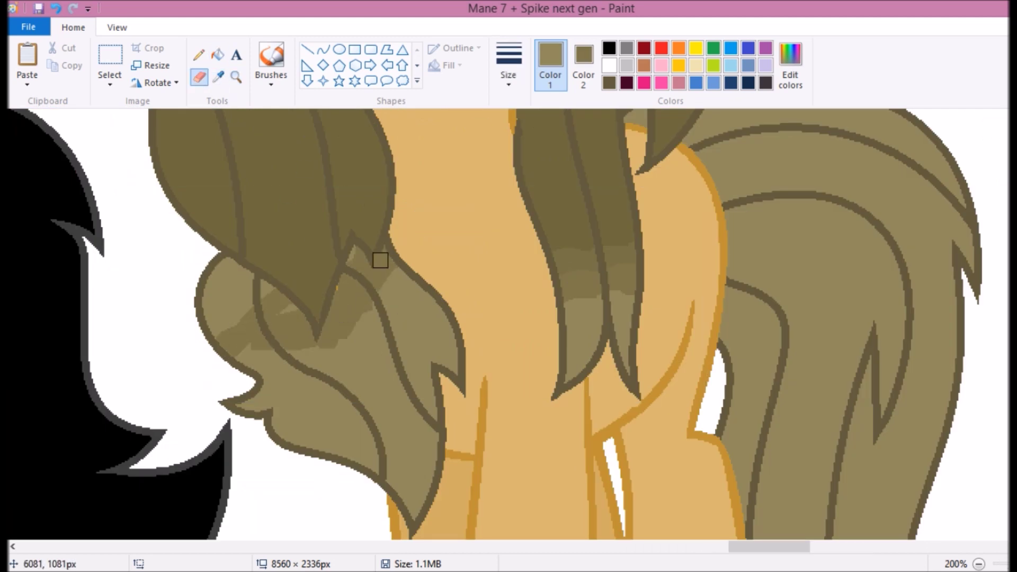
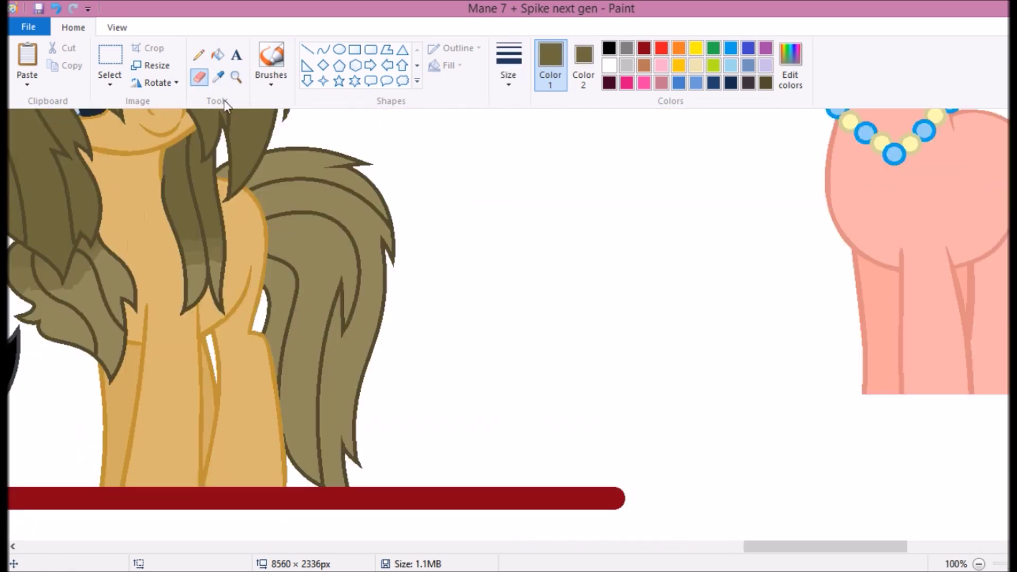
click(314, 369)
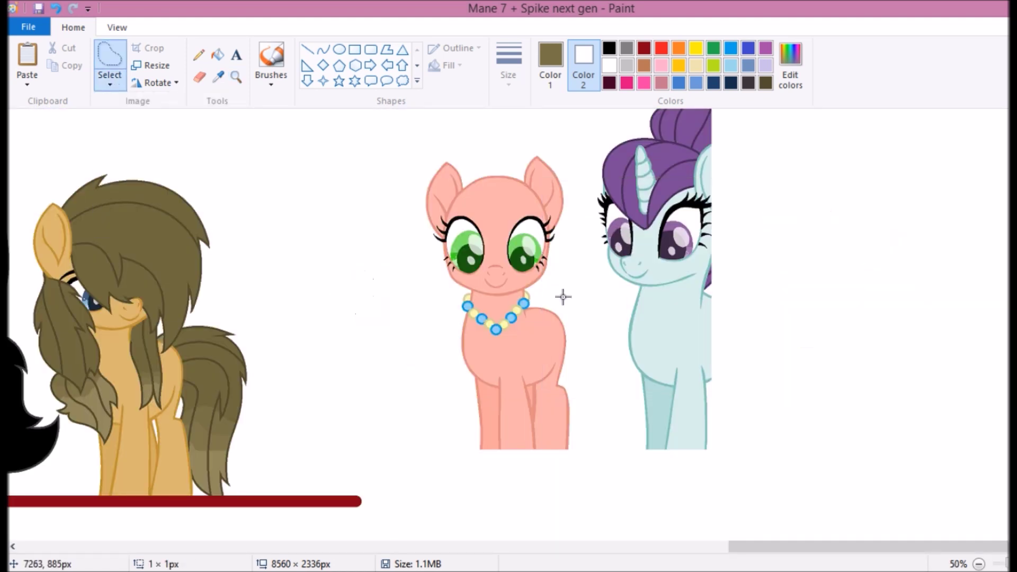
Overlay the pink base with the raspberry mane outline and fill the top of the mane with raspberry.
mouse_move(428, 443)
mouse_down()
mouse_move(575, 163)
mouse_move(424, 442)
mouse_up()
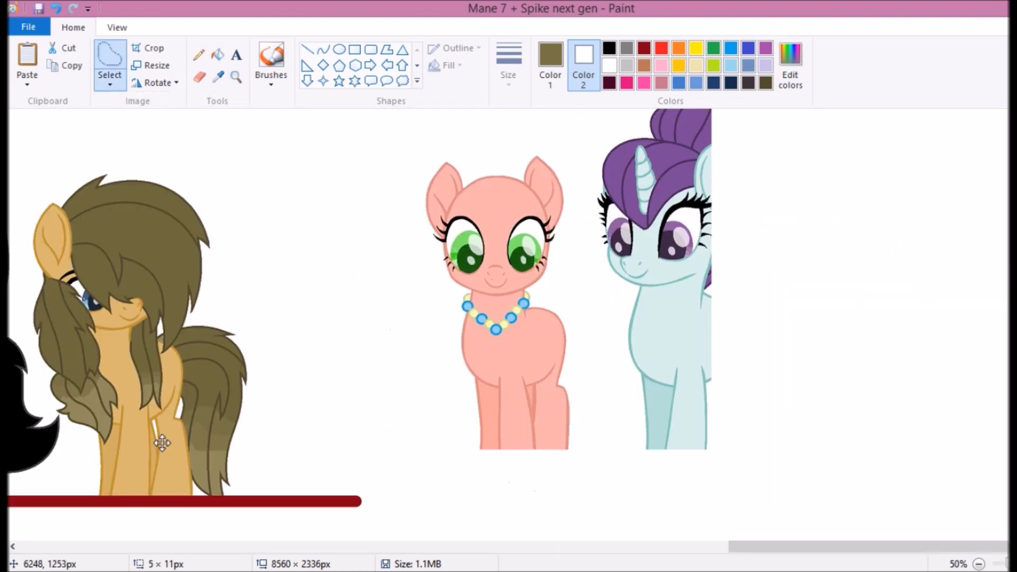
click(110, 83)
click(165, 119)
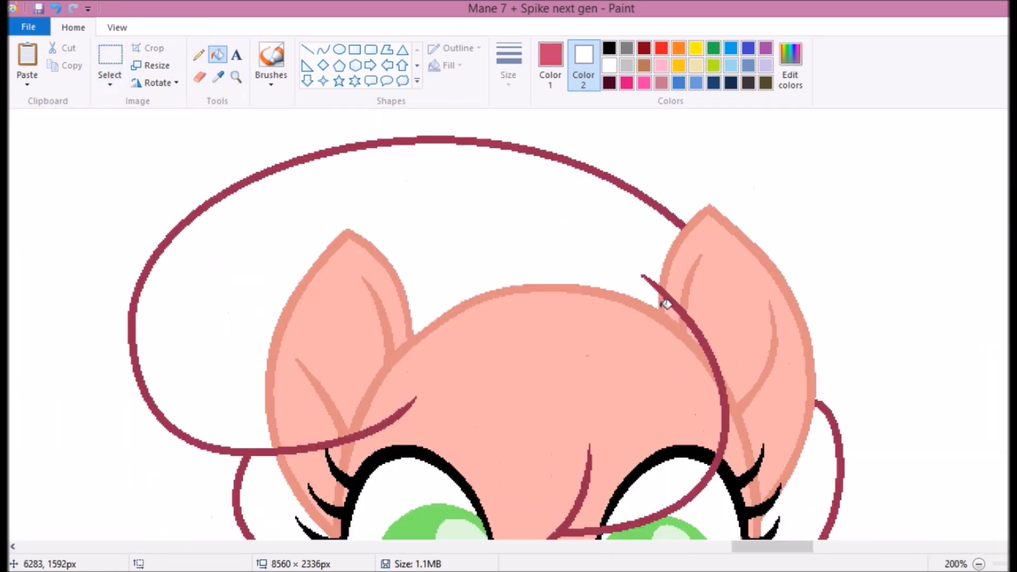
click(371, 355)
click(372, 355)
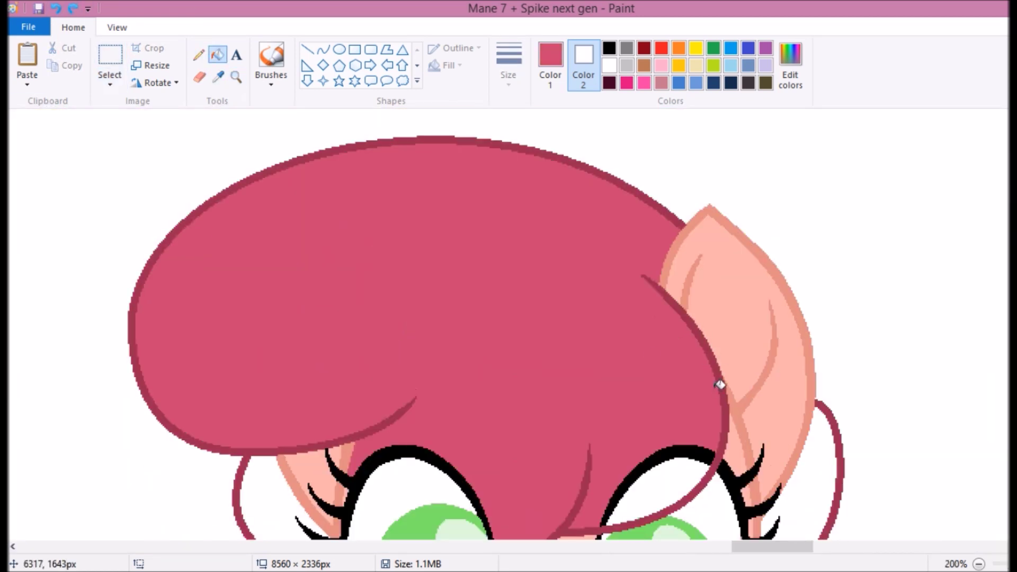
Fill the pink pony's lower forelock and side mane with raspberry, covering the skin, lashes and eye parts beneath.
click(609, 66)
scroll(370, 318, down, 2)
click(329, 386)
click(339, 395)
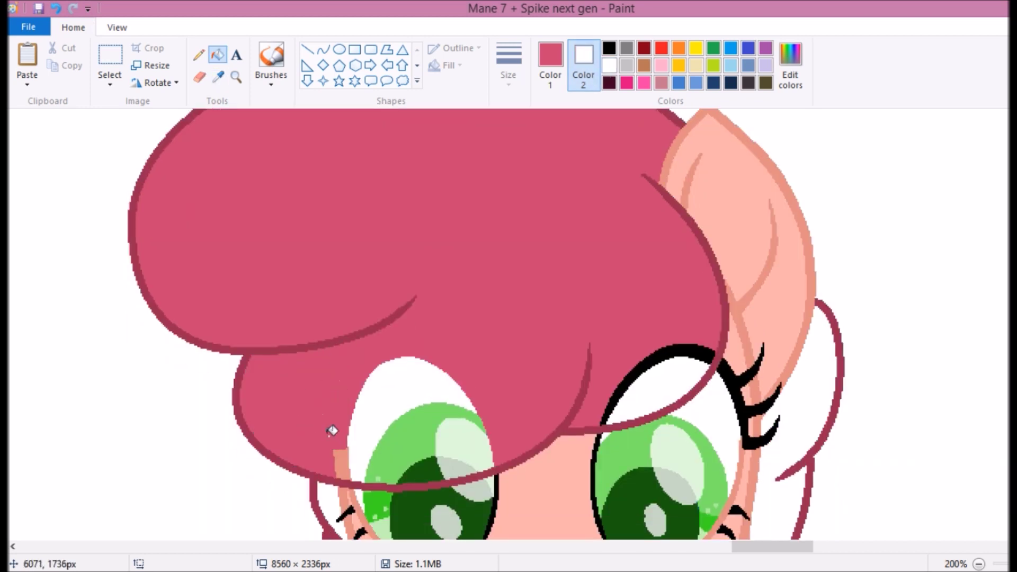
click(380, 467)
click(466, 450)
right_click(607, 428)
scroll(508, 323, down, 2)
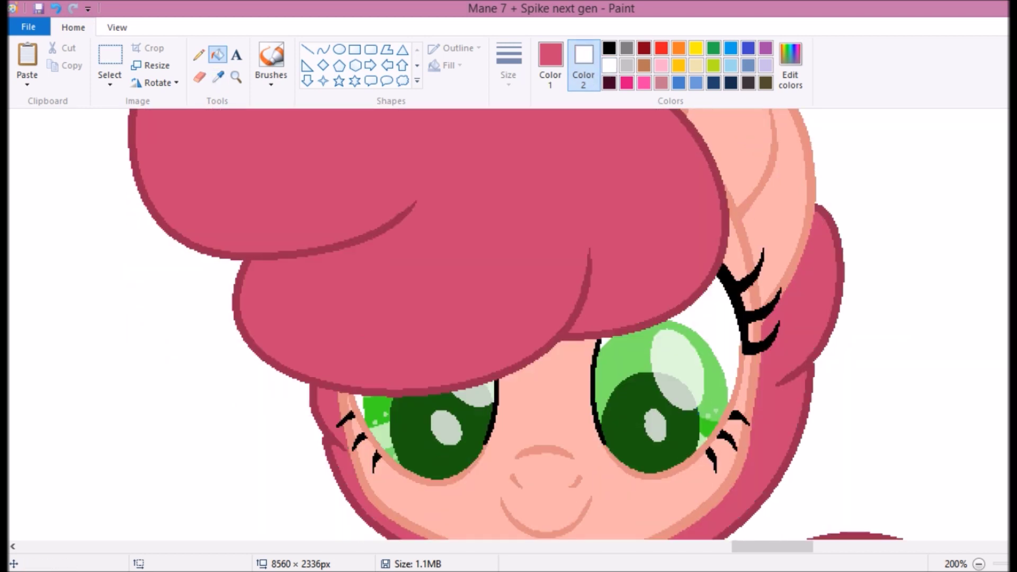
Fill the pink pony's tail with raspberry and touch up the outlines around the tail and necklace.
scroll(508, 323, down, 14)
scroll(509, 323, up, 9)
click(431, 318)
scroll(686, 324, down, 8)
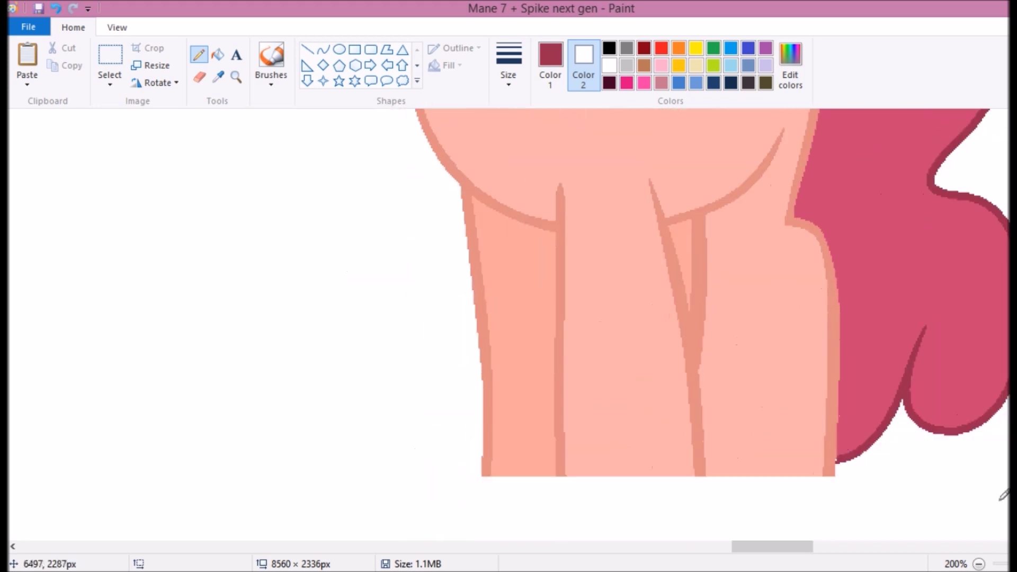
scroll(307, 110, up, 10)
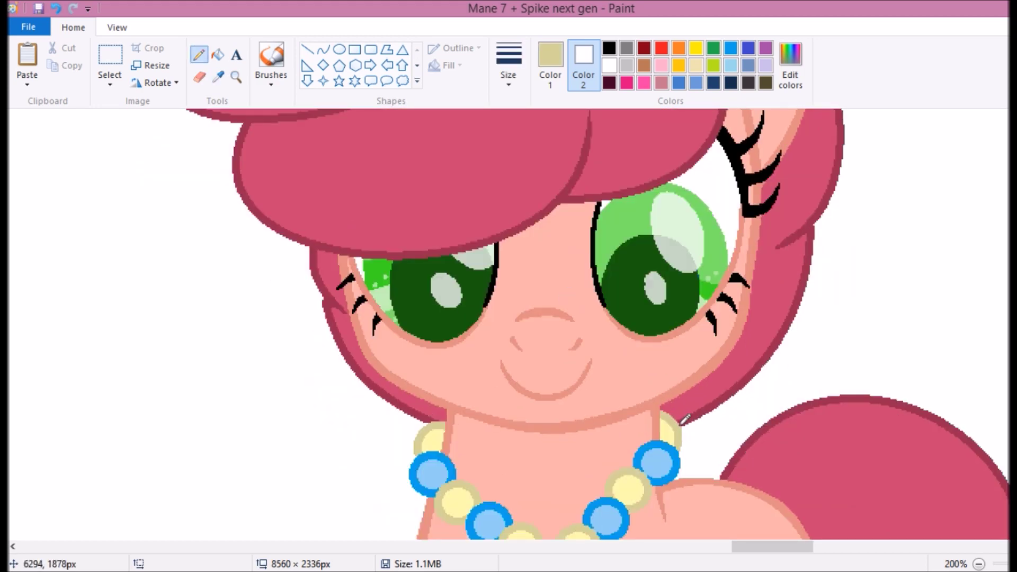
Paste the blue baby dragon and place it in front of the pink pony.
click(236, 76)
right_click(359, 252)
right_click(358, 252)
click(324, 212)
key(ctrl+v)
scroll(787, 365, up, 1)
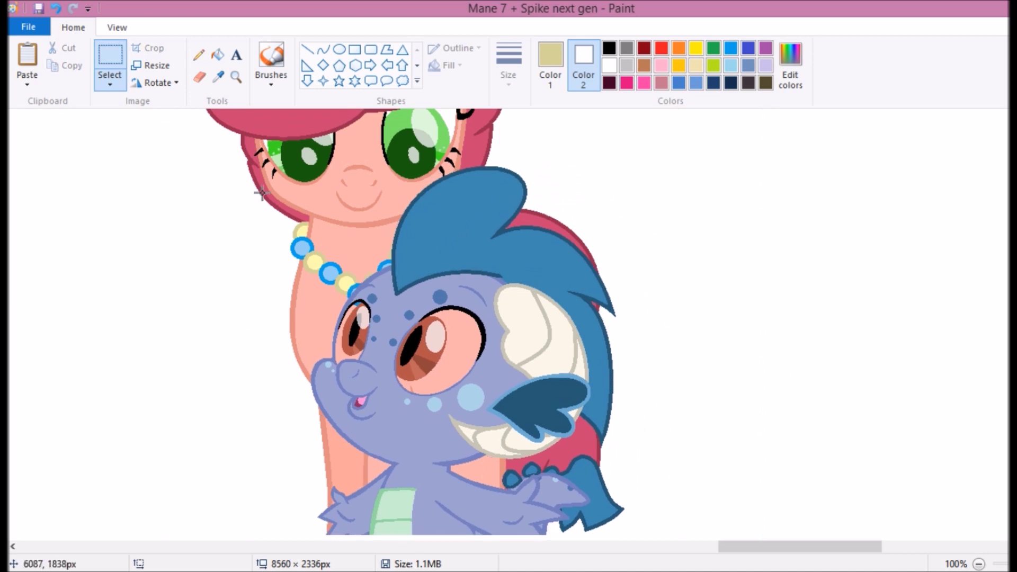
Fill the dragon's eyes with white and move the pink pony and dragon together next to the tan pony.
click(217, 54)
scroll(416, 384, down, 2)
click(110, 55)
drag(609, 450, 694, 275)
click(236, 77)
click(749, 402)
Extend the thick dark red baseline beneath the pink pony and the dragon.
click(307, 50)
click(550, 64)
click(644, 48)
drag(284, 339, 897, 339)
scroll(822, 343, down, 2)
scroll(713, 193, up, 1)
Select the light blue unicorn and move it onto the baseline beside the pink pony.
click(109, 56)
drag(546, 107, 774, 465)
drag(662, 286, 458, 287)
click(236, 77)
click(806, 273)
right_click(806, 272)
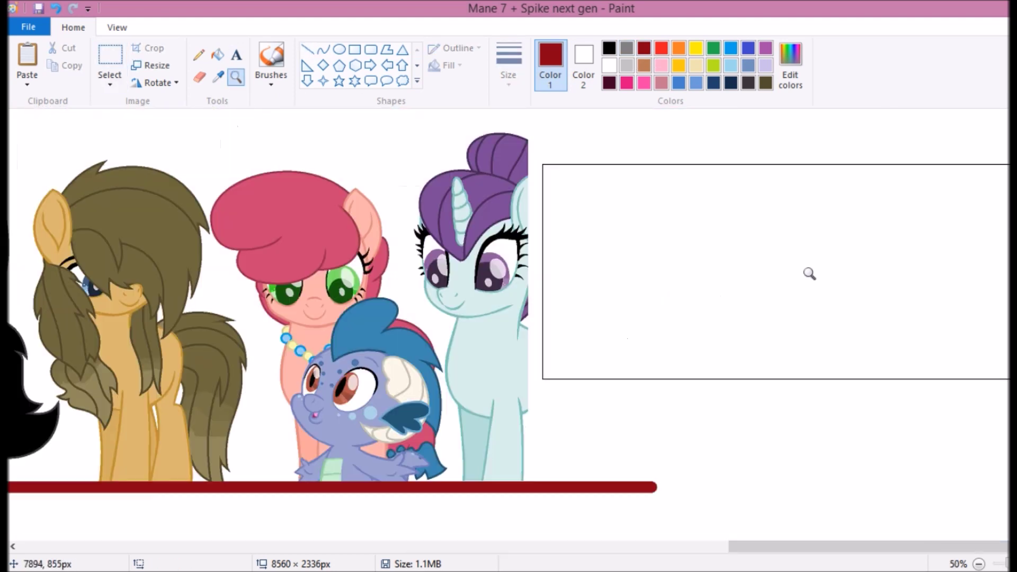
Undo and restore the light blue unicorn's move to compare its placement.
key(ctrl+z)
key(ctrl+y)
key(ctrl+z)
key(ctrl+y)
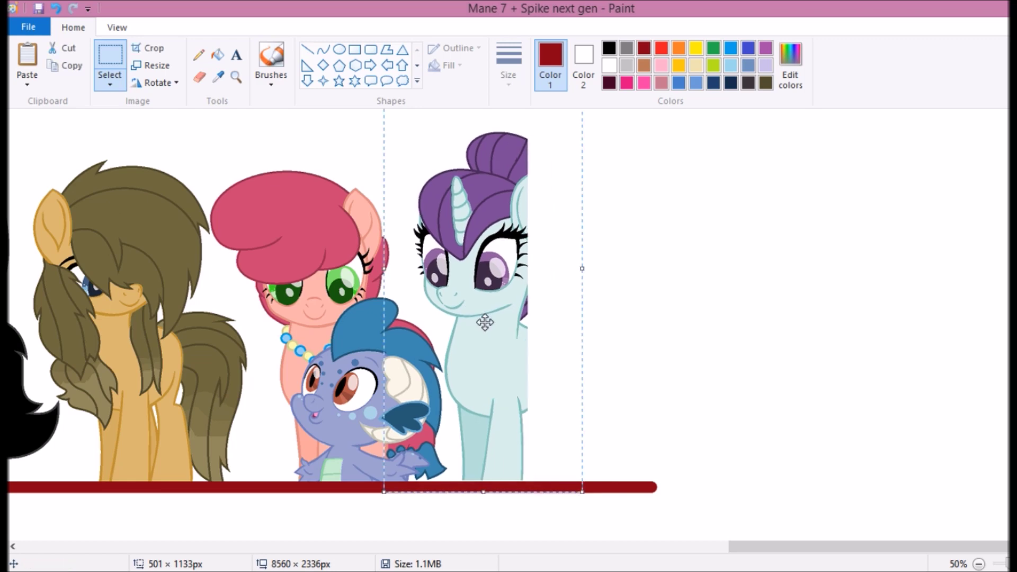
Remove the red baseline and crop the canvas to the lineup of finished characters.
click(236, 77)
click(522, 371)
right_click(472, 418)
key(ctrl+z)
click(151, 49)
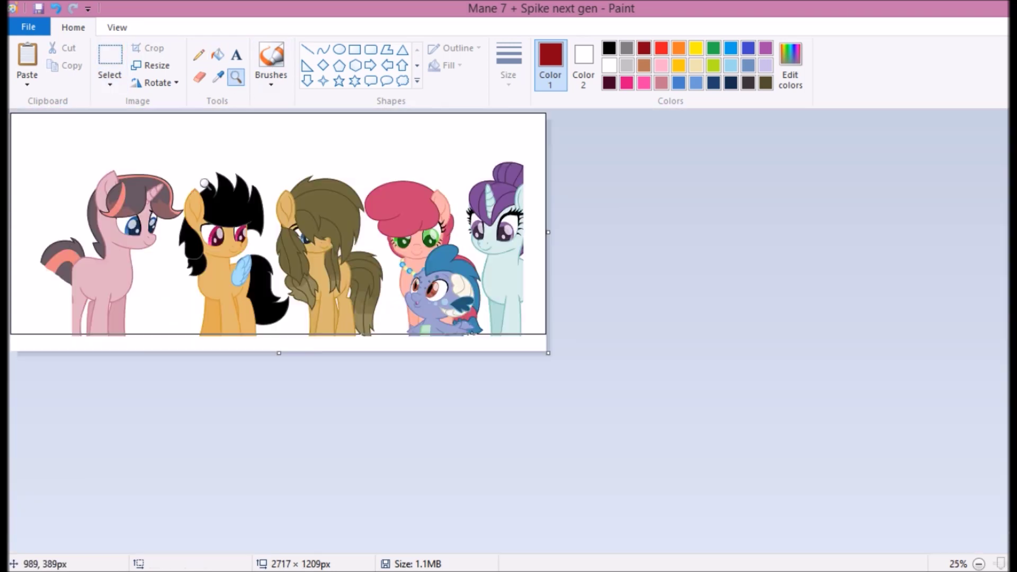
Shift the whole lineup toward the canvas's upper-left corner and shrink the canvas to 2288 × 888 px.
key(ctrl+a)
drag(545, 351, 492, 303)
drag(221, 183, 215, 182)
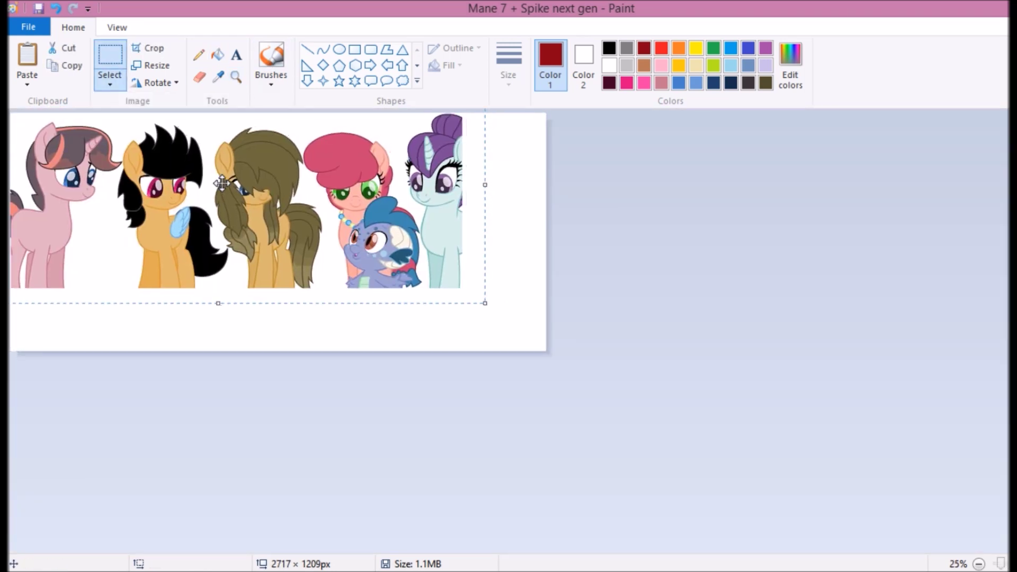
click(608, 206)
drag(279, 351, 285, 290)
drag(549, 203, 467, 189)
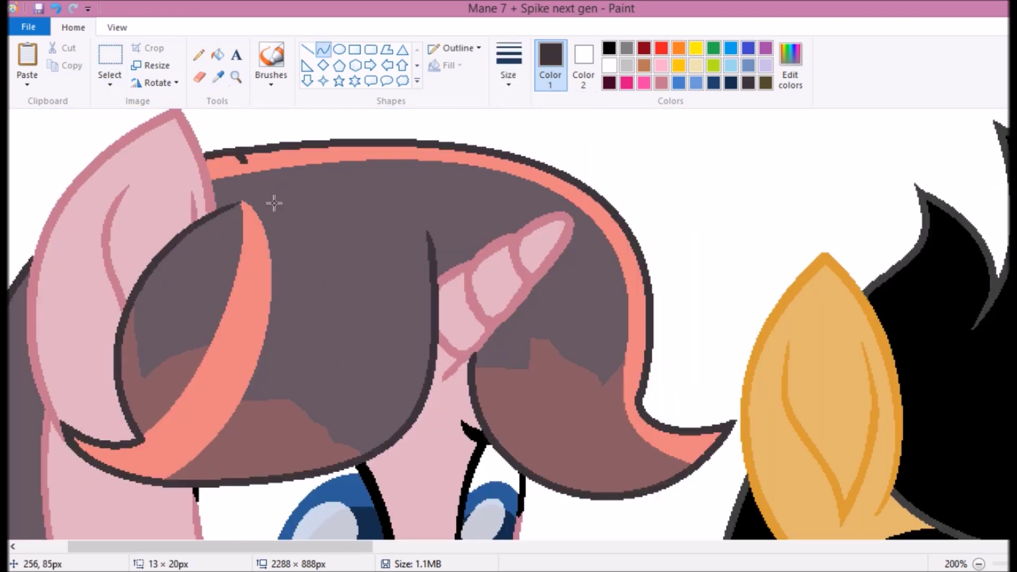
Draw dark curved strand lines across the pink unicorn's front mane and along its back mane.
mouse_move(273, 205)
mouse_down()
mouse_move(388, 388)
mouse_move(639, 231)
mouse_move(529, 150)
mouse_up()
click(217, 54)
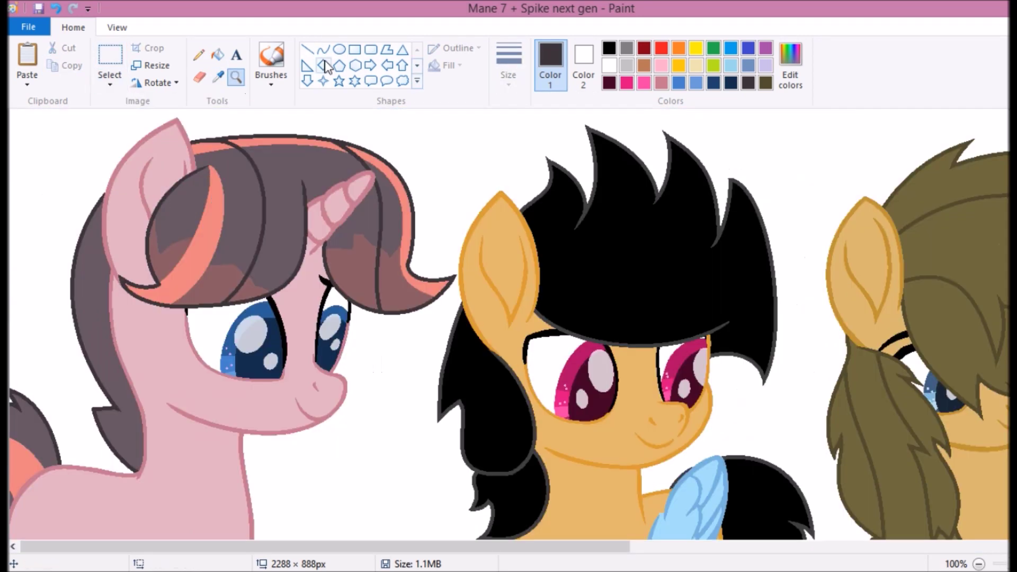
click(323, 49)
drag(113, 212, 138, 418)
click(455, 48)
click(466, 86)
drag(106, 297, 130, 425)
scroll(237, 114, up, 1)
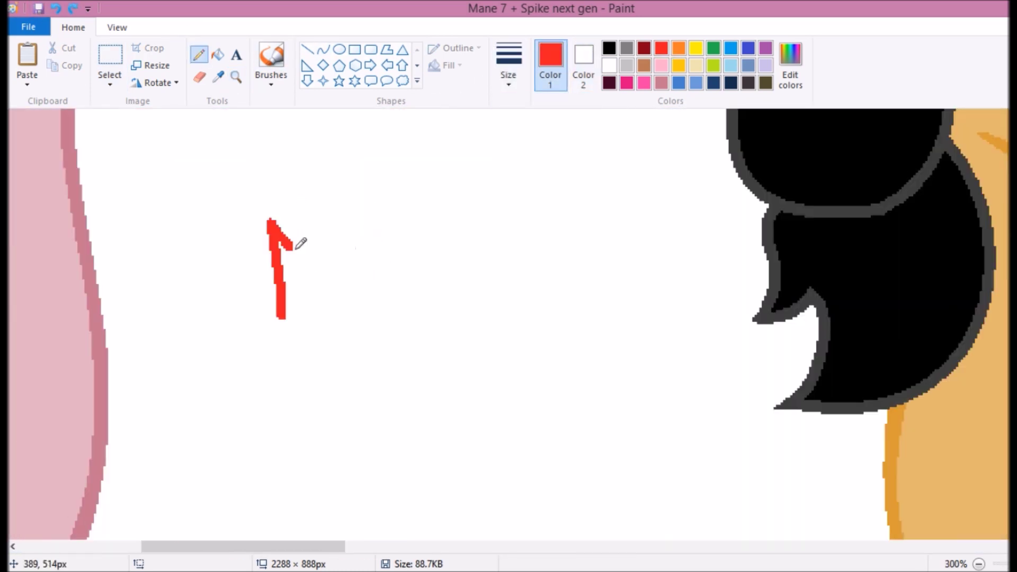
Sketch a star-topped wand with a curved handle and a horseshoe in red between the pink unicorn and the orange pegasus.
drag(300, 244, 291, 296)
scroll(291, 296, down, 3)
mouse_move(371, 339)
mouse_down()
mouse_move(418, 290)
mouse_move(415, 303)
mouse_up()
scroll(356, 280, up, 4)
scroll(377, 216, down, 1)
scroll(376, 215, up, 2)
drag(496, 184, 477, 347)
scroll(477, 347, down, 2)
drag(546, 297, 380, 339)
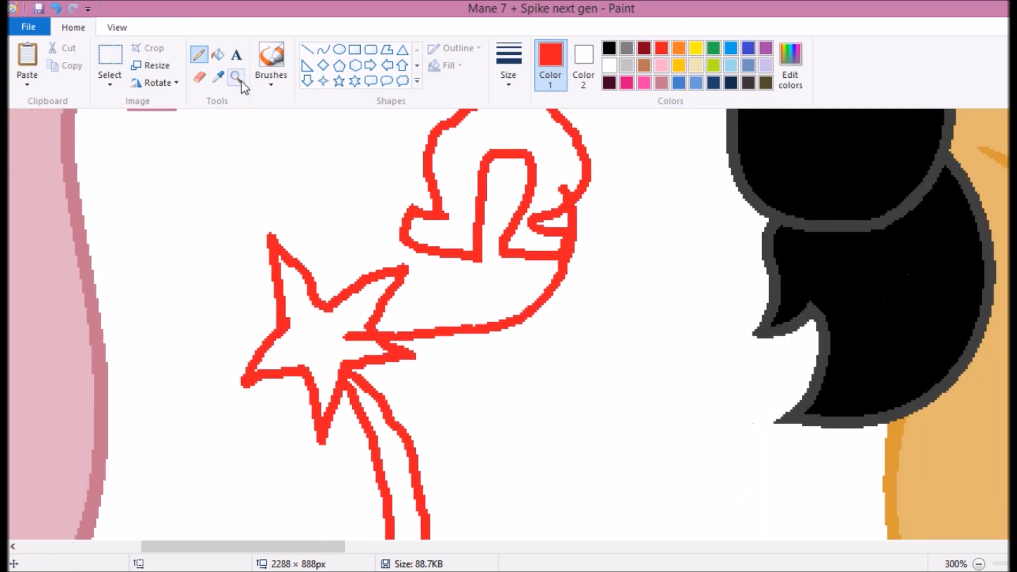
scroll(380, 339, right, 2)
click(307, 49)
click(362, 374)
click(270, 385)
click(254, 457)
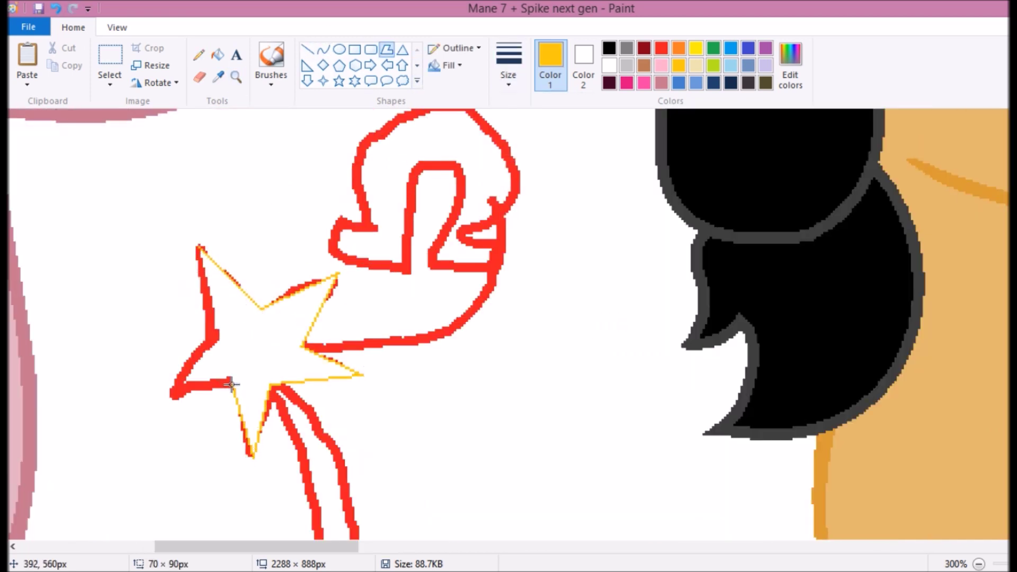
key(ctrl+z)
Trace the red star sketch with a thin gold five-pointed polygon about 93 × 93 px.
click(454, 66)
click(479, 105)
drag(189, 247, 262, 306)
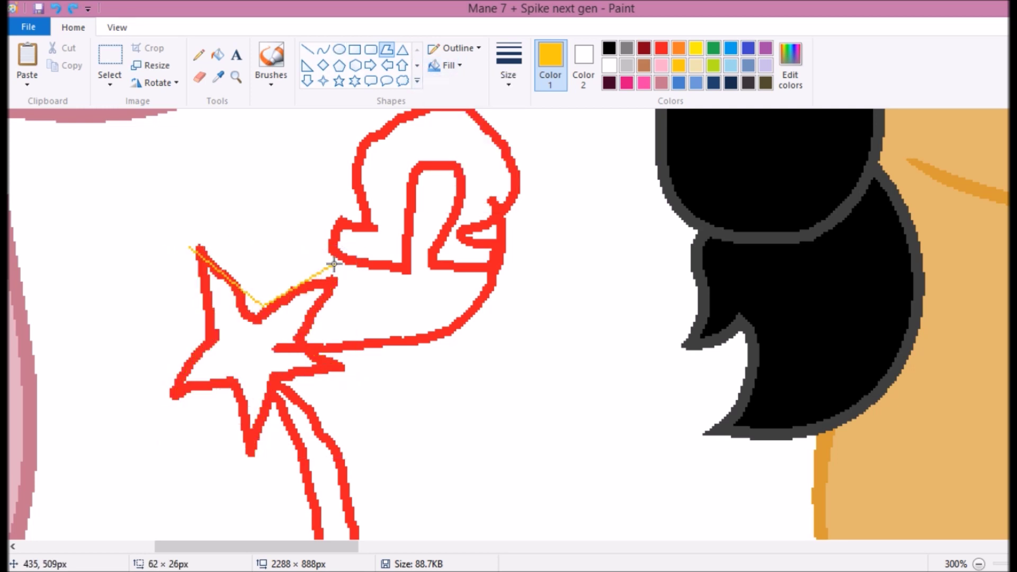
double_click(163, 421)
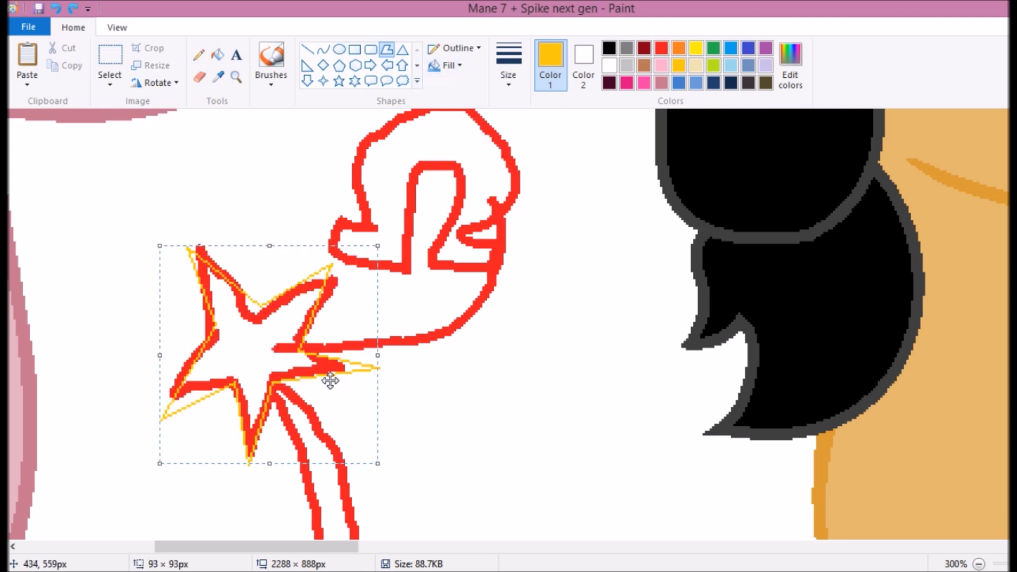
Trace the wand handle and horseshoe with light gray curves and fill them gray, with the star filled gold.
scroll(329, 381, down, 3)
click(235, 77)
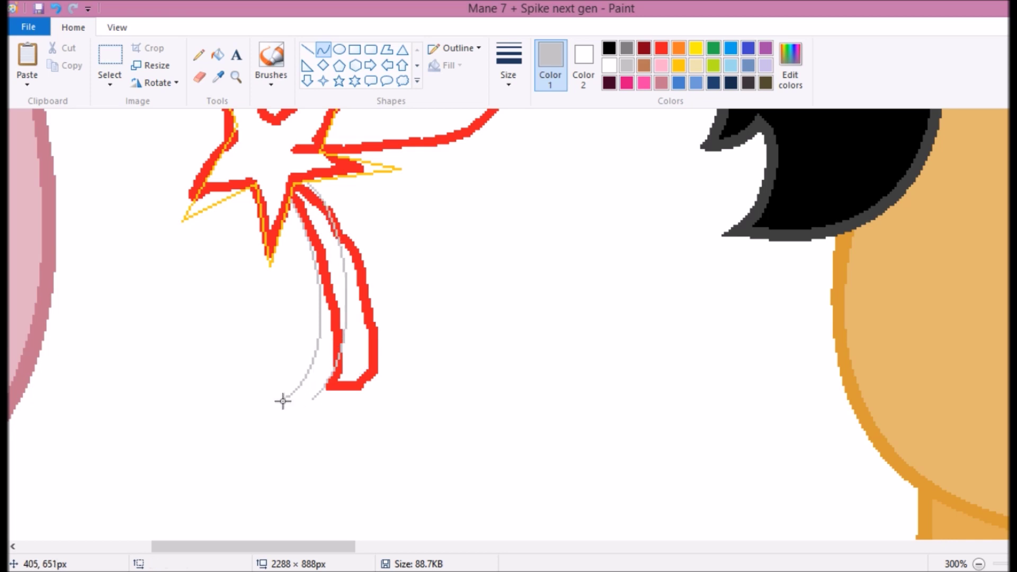
scroll(691, 209, up, 5)
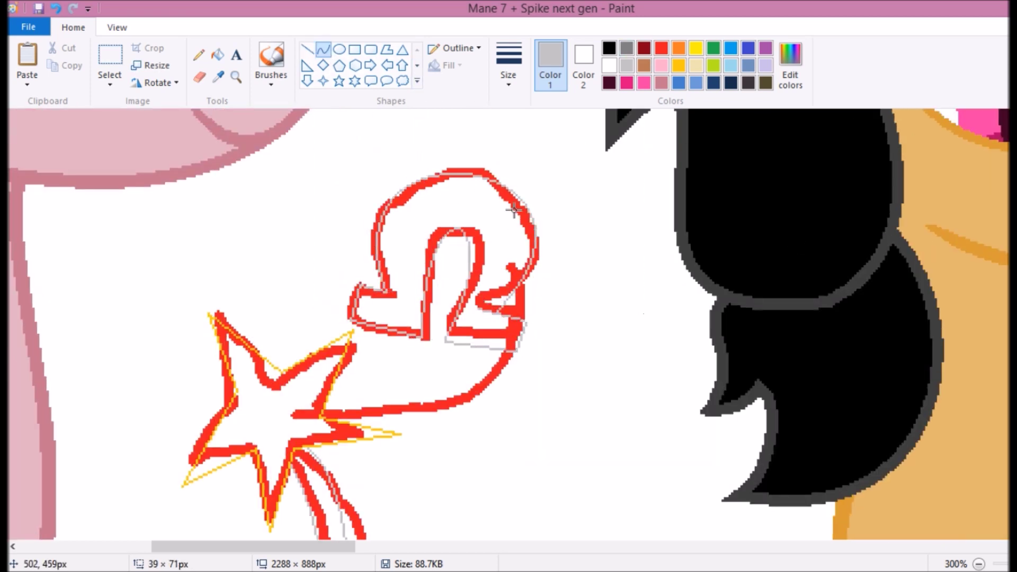
key(ctrl+Page_Down)
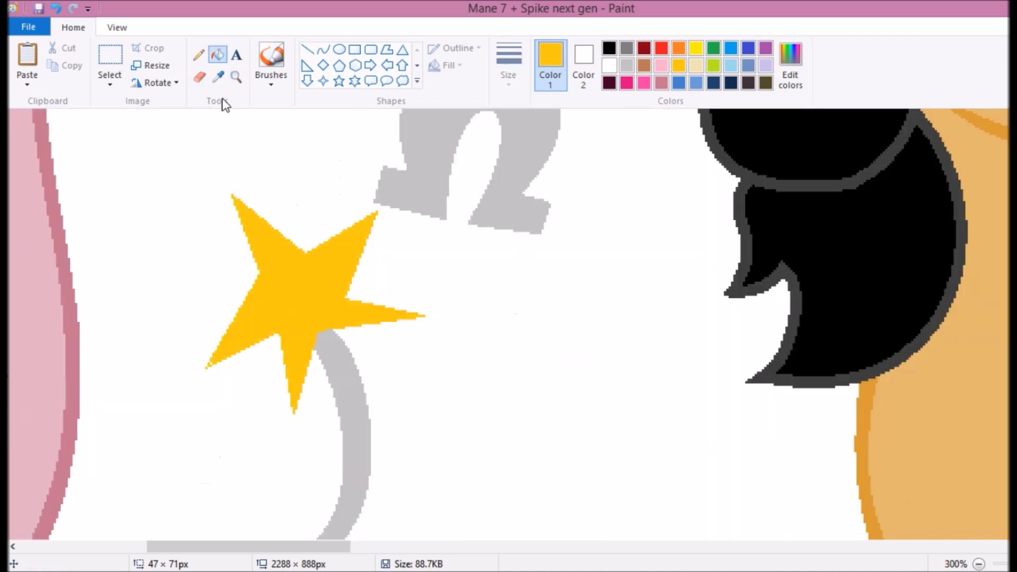
Outline dripping ends on the horseshoe and fill both ends brown.
click(198, 54)
scroll(185, 212, up, 2)
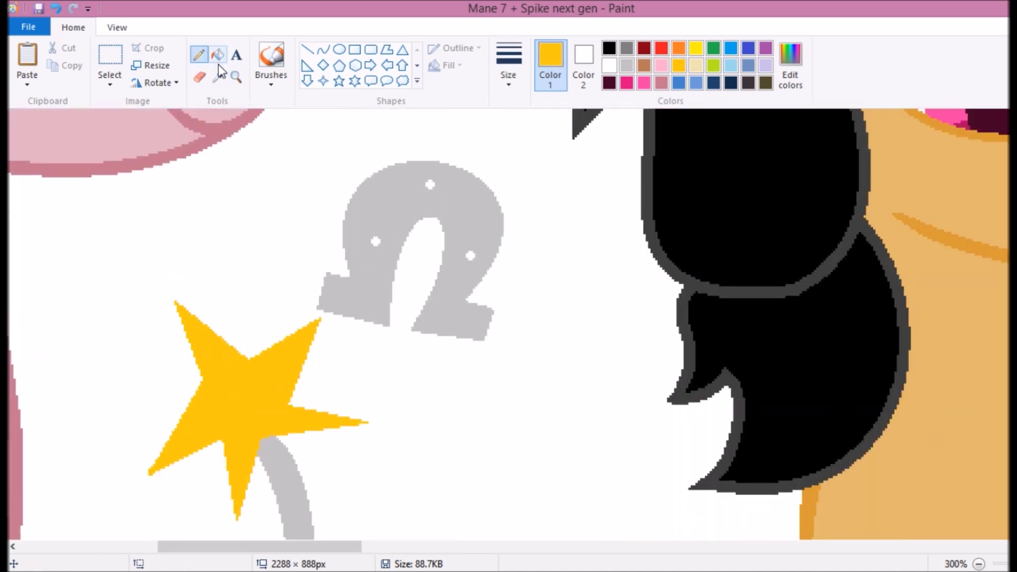
drag(466, 379, 477, 340)
click(217, 54)
click(355, 302)
click(455, 339)
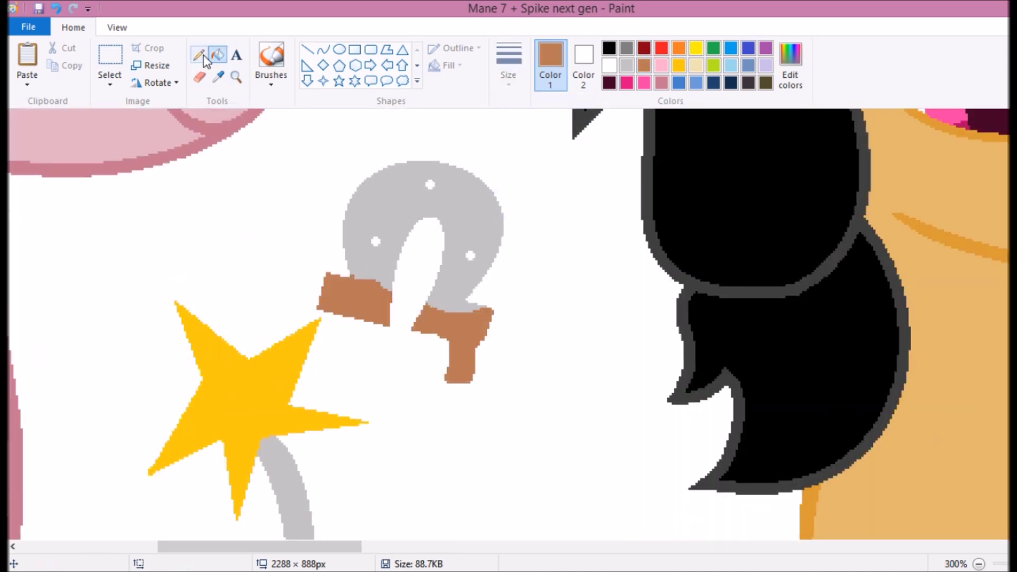
Recolor the wand handle light lavender and give it darker purple diagonal stripes.
scroll(355, 318, down, 1)
click(790, 64)
click(650, 221)
click(400, 397)
click(293, 382)
click(583, 63)
click(790, 64)
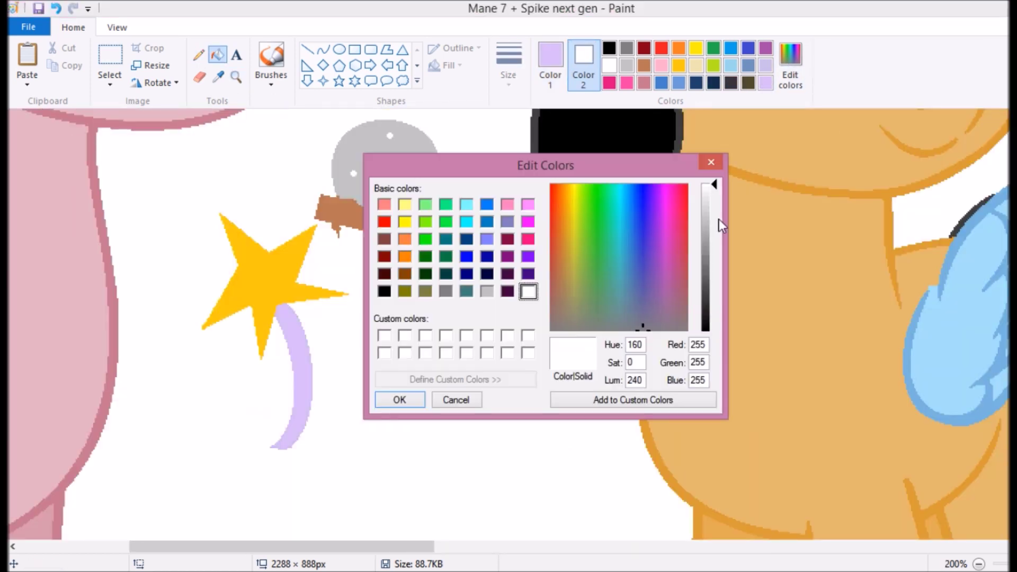
click(400, 398)
Draw a cream circle at the star's center and recolor the rest of the star pale yellow.
click(550, 64)
click(790, 63)
click(556, 203)
click(397, 398)
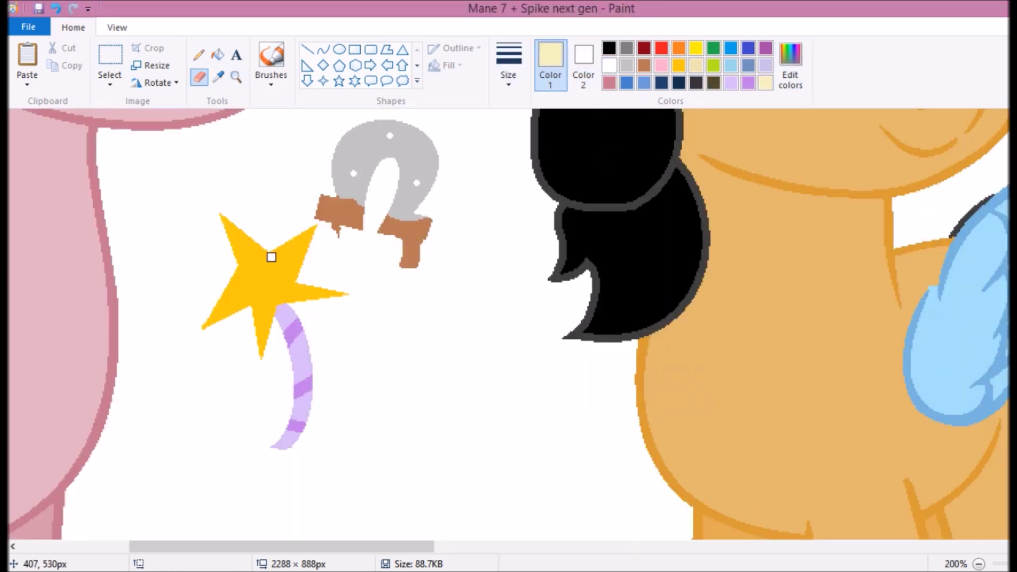
click(217, 54)
click(265, 286)
key(ctrl+Page_Up)
key(ctrl+Page_Up)
key(ctrl+Page_Up)
click(322, 53)
click(790, 64)
click(397, 399)
drag(334, 279, 386, 325)
click(325, 249)
Shade the star with a tan facet between its two upper points and a dark gold lowest point.
click(790, 64)
click(398, 399)
click(308, 50)
drag(253, 147, 341, 283)
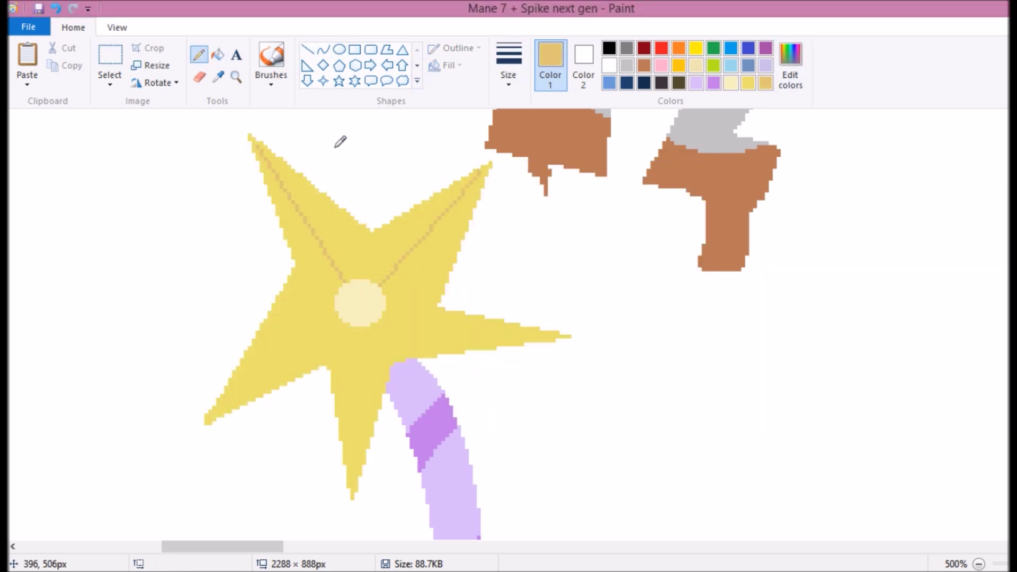
click(218, 54)
click(360, 223)
click(791, 64)
click(397, 400)
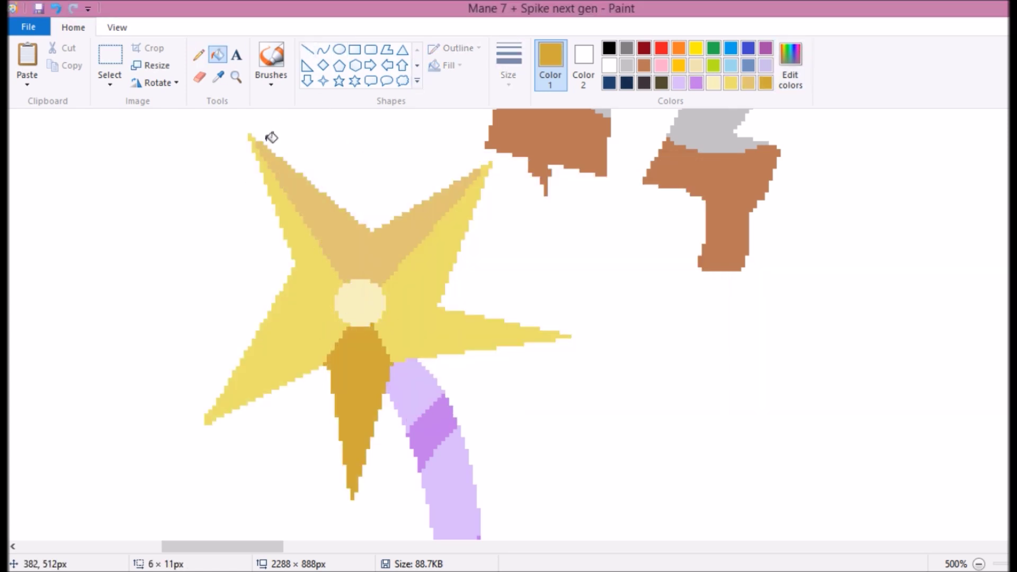
click(366, 377)
Recolor the horseshoe light periwinkle blue and its dripping ends a deeper brown.
key(ctrl+Page_Down)
click(790, 64)
click(397, 399)
click(371, 127)
click(790, 63)
click(555, 256)
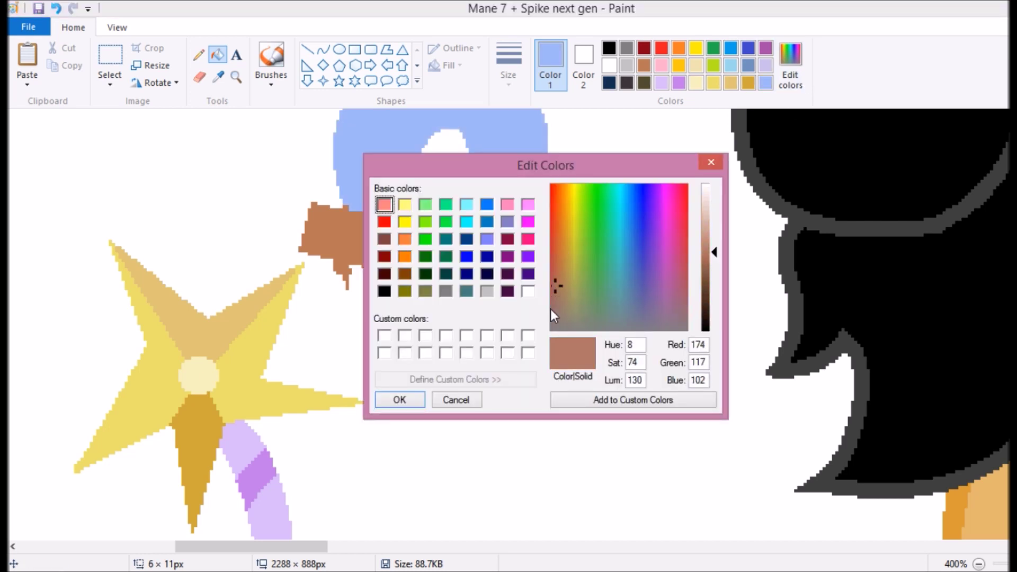
drag(713, 273, 713, 284)
click(400, 399)
click(350, 236)
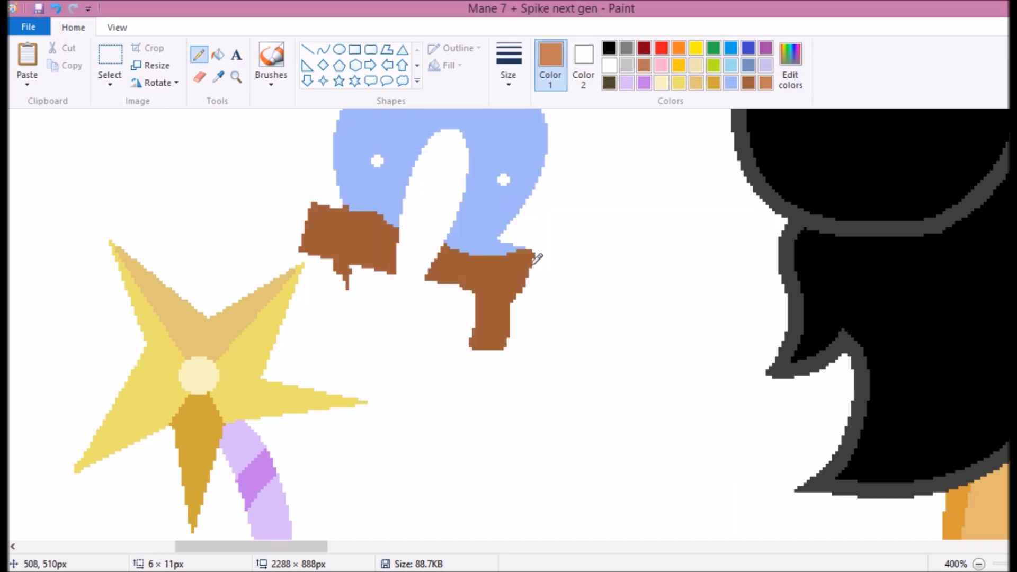
Move the finished wand and horseshoe mark onto the pink unicorn's flank.
key(ctrl+Page_Down)
key(ctrl+Page_Down)
key(ctrl+Page_Down)
click(109, 85)
click(159, 138)
drag(292, 201, 419, 374)
drag(355, 286, 58, 397)
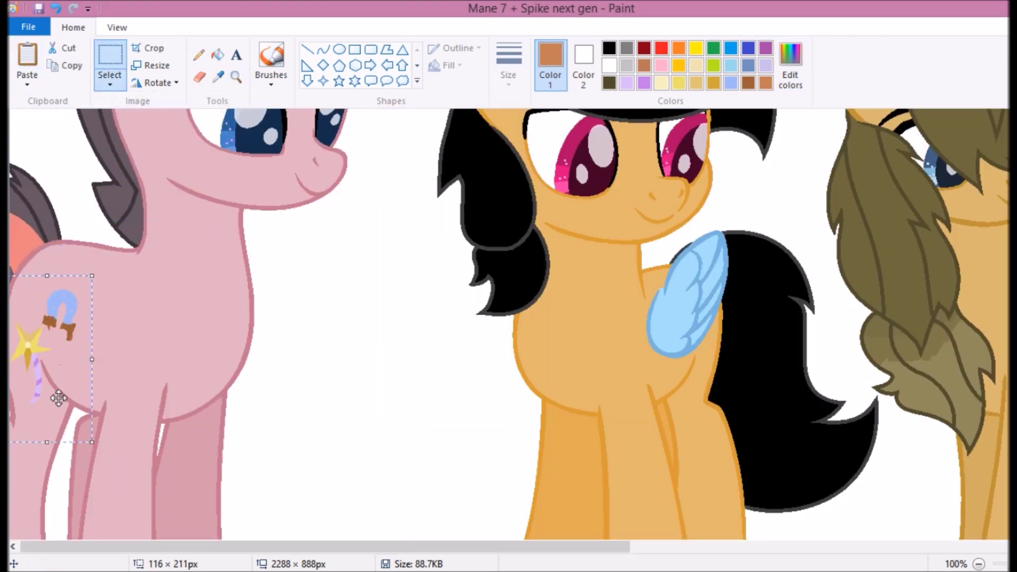
Draw a cream paper scroll with a periwinkle wing emblem between the pink unicorn and the orange pegasus, using the second-thinnest pencil size.
key(ctrl+Page_Up)
key(ctrl+Page_Up)
key(ctrl+Page_Up)
key(ctrl+Page_Up)
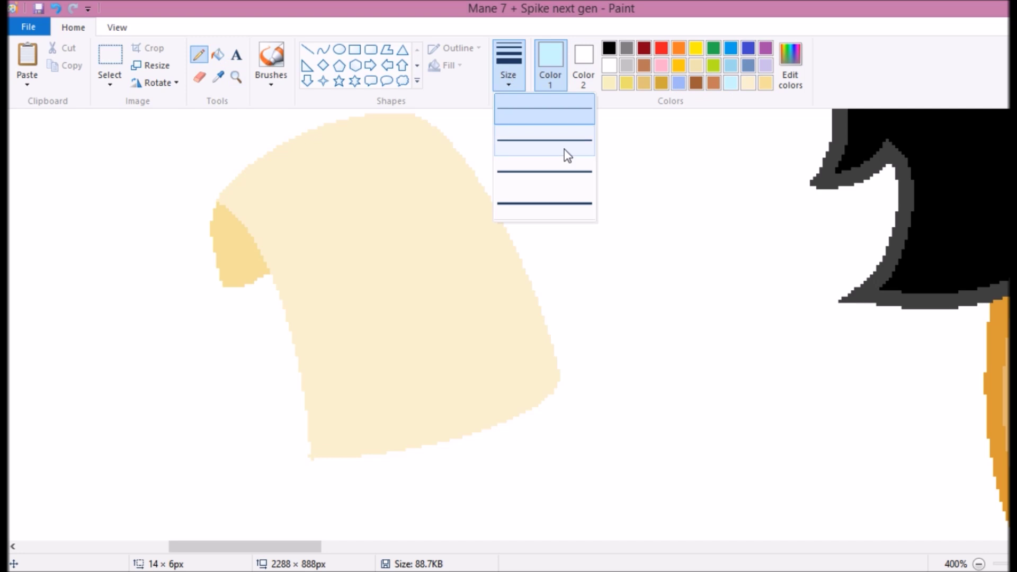
click(565, 154)
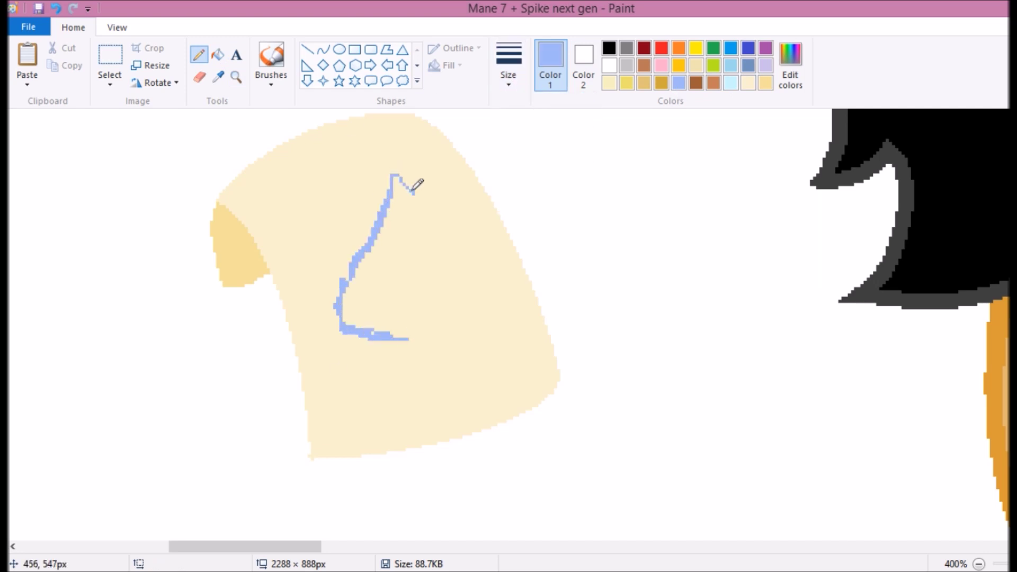
Draw a pen with a dark navy nib and a blue oval body beside the scroll's wing emblem.
click(790, 61)
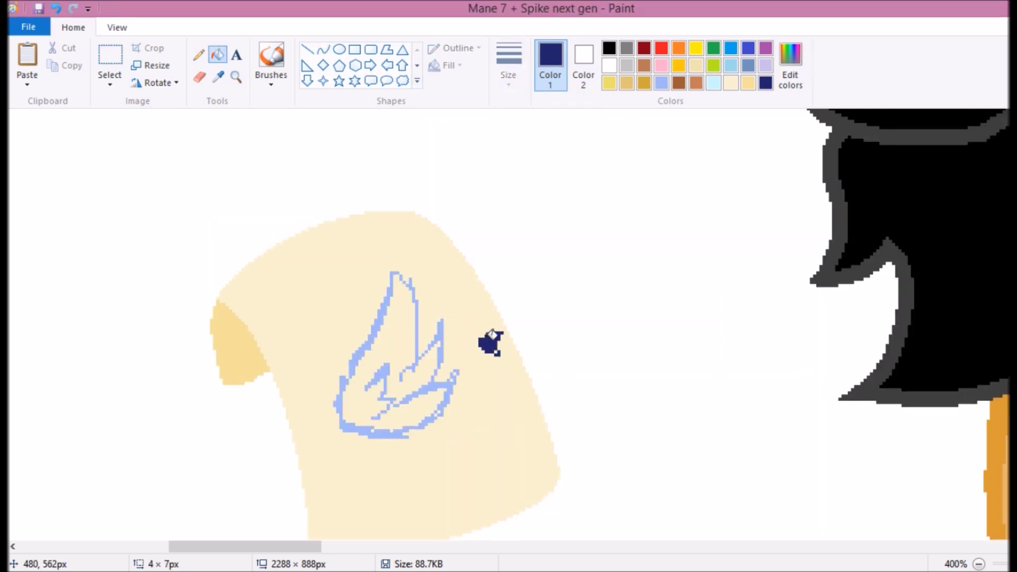
click(322, 49)
click(790, 67)
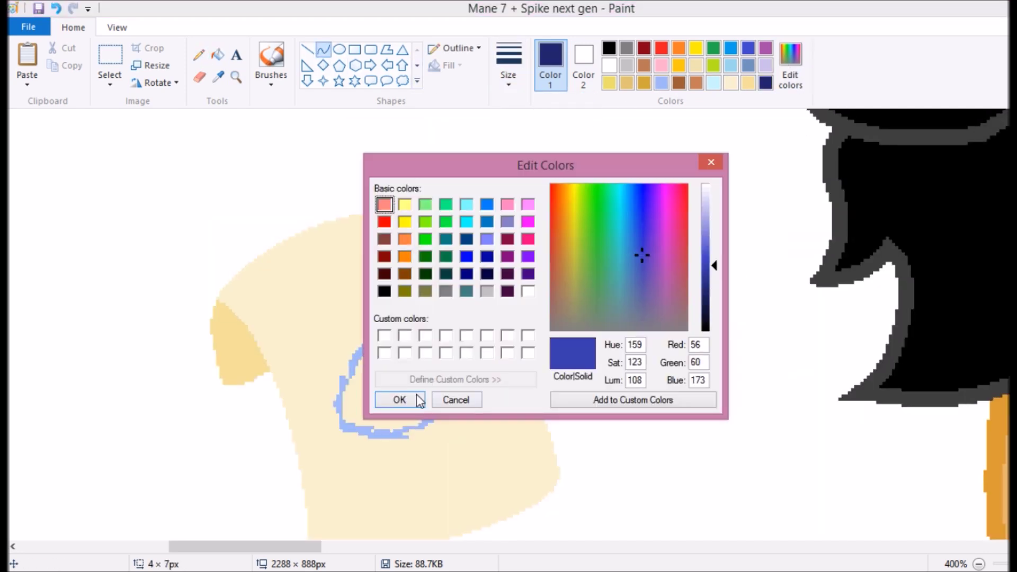
click(398, 398)
drag(500, 332, 706, 317)
click(731, 347)
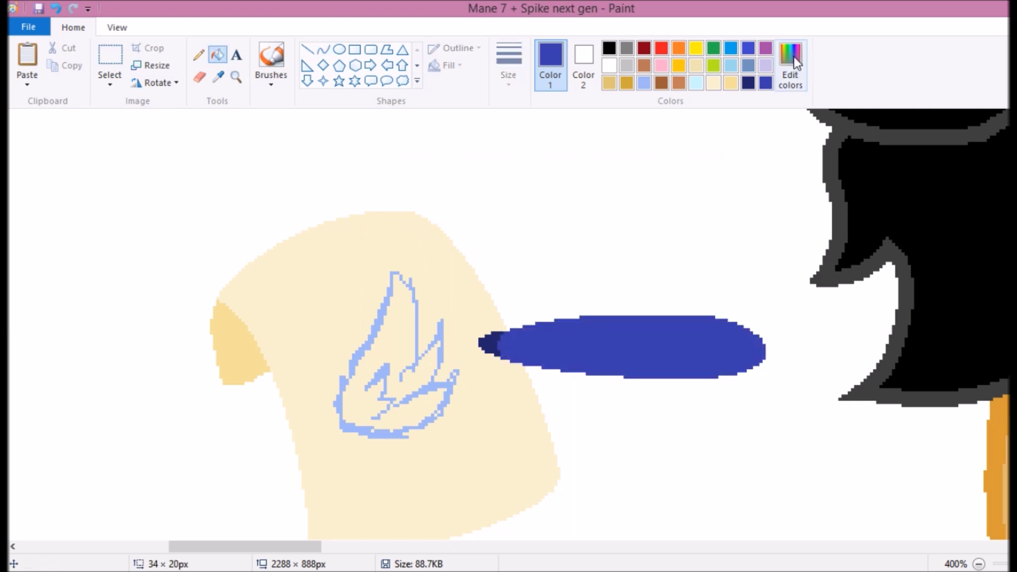
Color the pen's front half lighter blue with a gold clip, and shorten the pen by shifting its back section toward the nib.
click(790, 66)
click(606, 355)
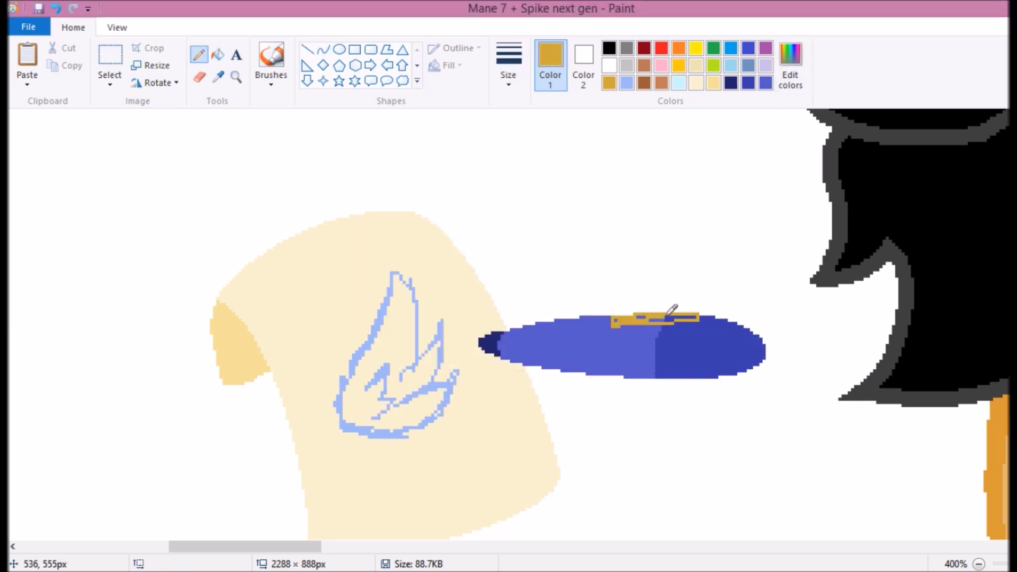
click(110, 56)
drag(574, 272, 767, 375)
drag(688, 347, 660, 347)
click(199, 54)
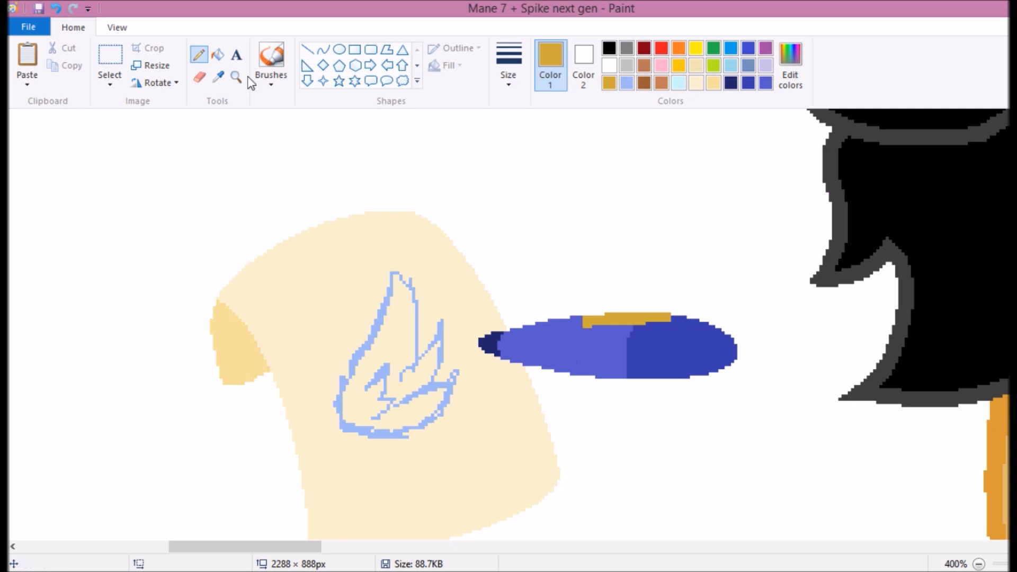
Move the scroll and pen lower in the blank area and copy the orange pegasus's wing edge section above them.
scroll(308, 116, down, 3)
click(110, 55)
drag(201, 265, 349, 384)
drag(276, 325, 288, 418)
drag(591, 287, 647, 364)
drag(620, 326, 254, 314)
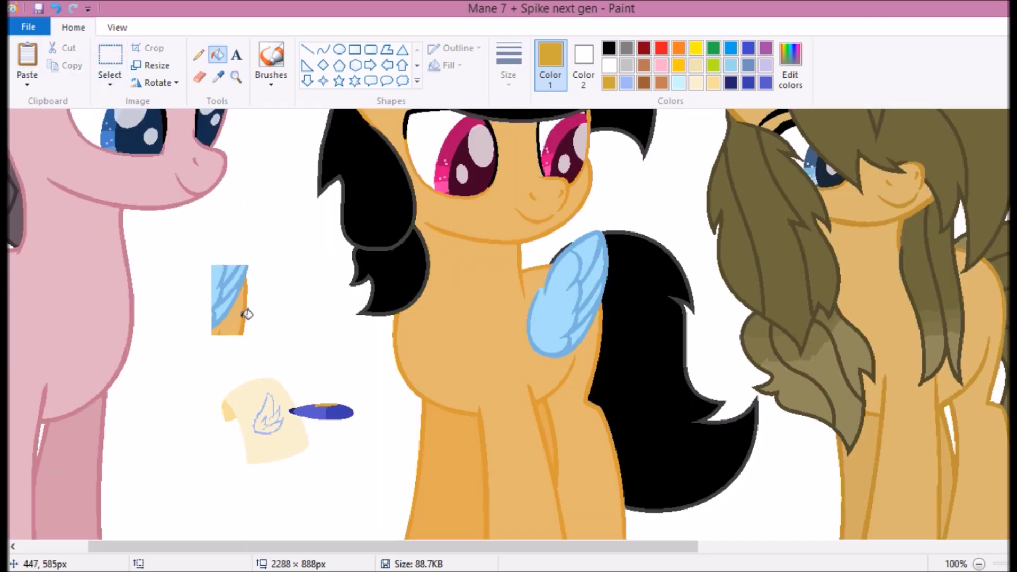
Try to narrow the scroll and pen mark and fit it on the orange pegasus's flank, and undo it.
drag(273, 419, 603, 344)
drag(657, 386, 617, 381)
drag(599, 350, 593, 362)
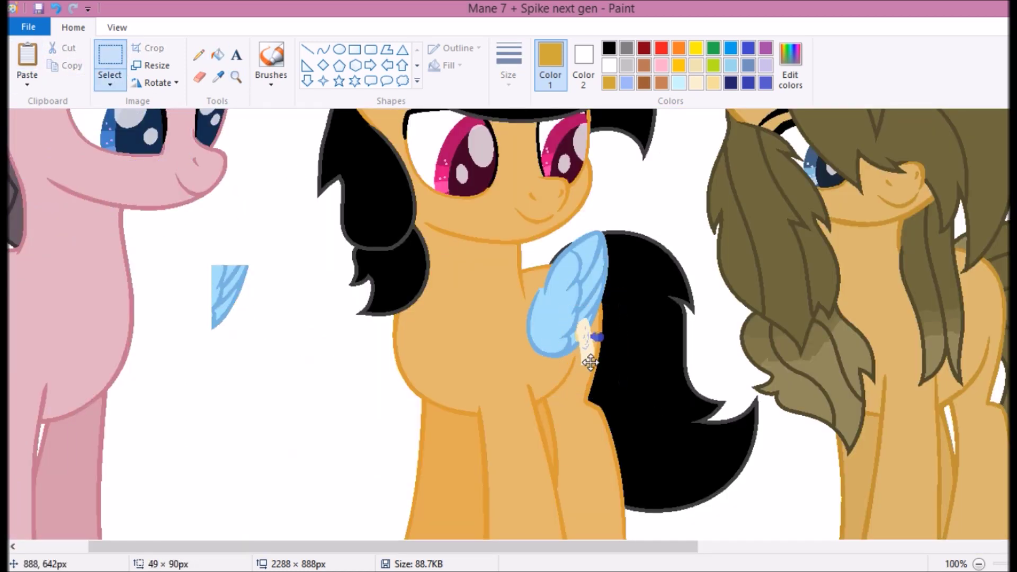
scroll(590, 362, up, 2)
key(ctrl+z)
Copy the section where the orange pegasus's wing meets its flank outline and paste it beside the isolated wing piece.
scroll(194, 241, down, 2)
click(603, 287)
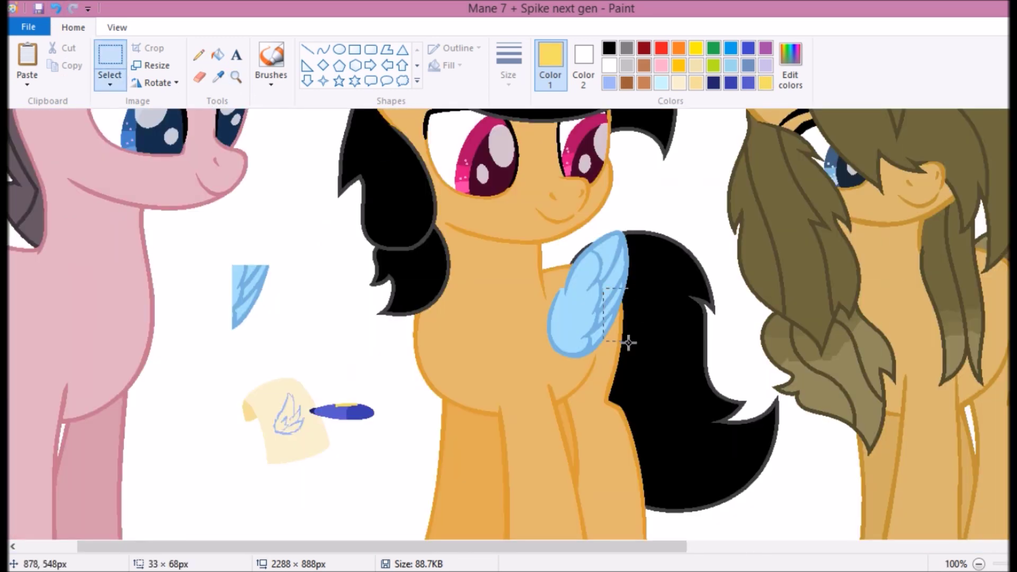
scroll(193, 293, up, 2)
key(ctrl+v)
Try to align the pasted flank outline piece over the isolated wing piece, and undo the placements.
drag(485, 410, 385, 409)
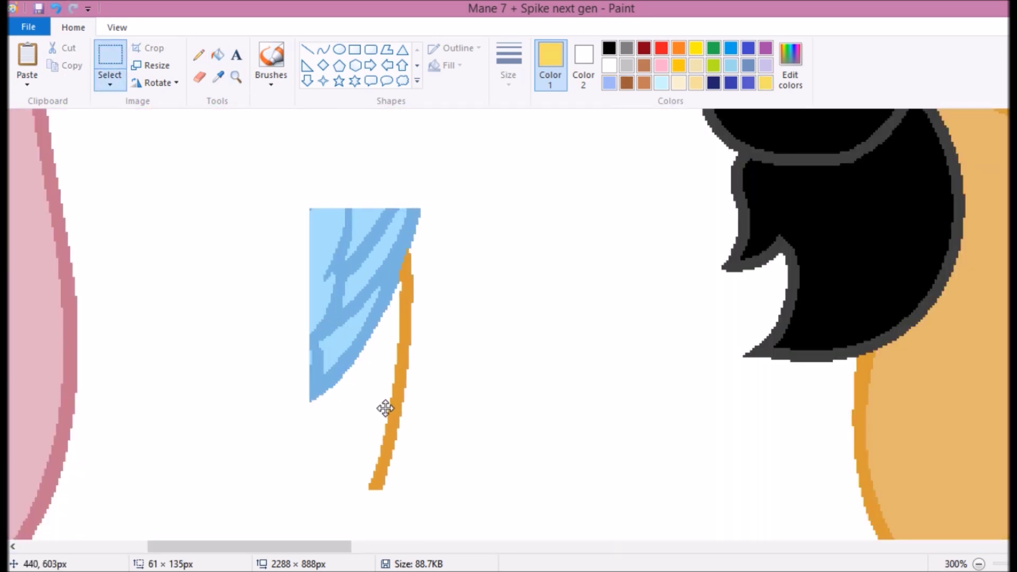
click(57, 8)
drag(490, 399, 475, 432)
key(Left)
key(Left)
key(Left)
key(Left)
key(Left)
key(Left)
key(Left)
key(Left)
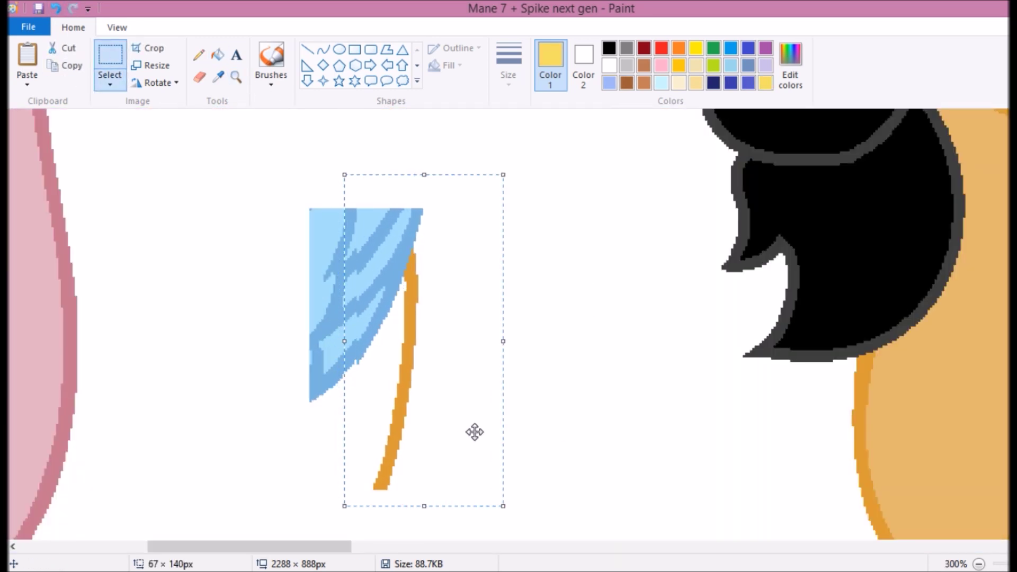
key(ctrl+z)
drag(366, 350, 443, 311)
key(ctrl+z)
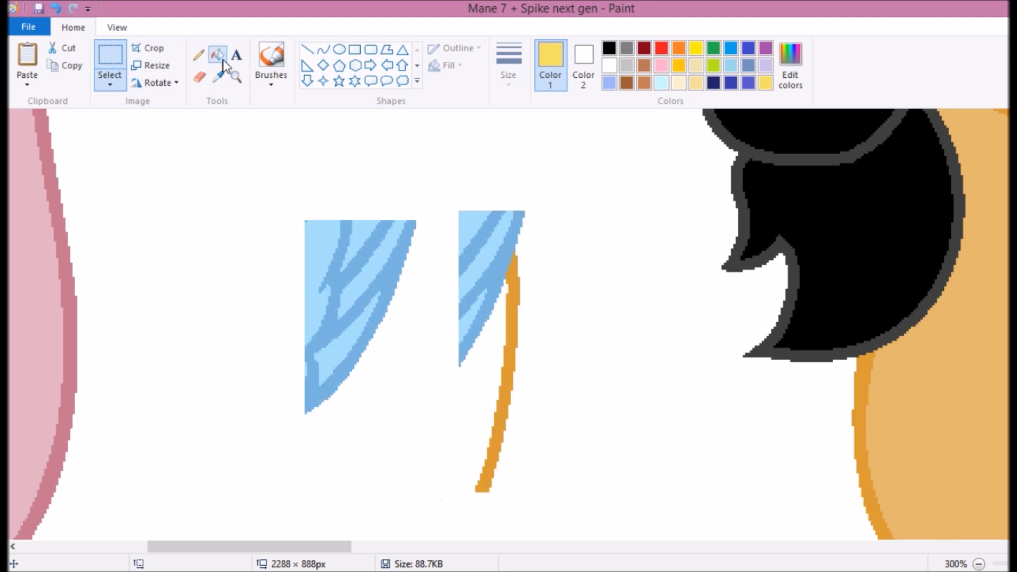
Try a red fill on the outline piece and overlay it on the wing piece, and undo both.
click(661, 48)
click(463, 252)
drag(501, 436, 387, 449)
key(ctrl+z)
key(ctrl+z)
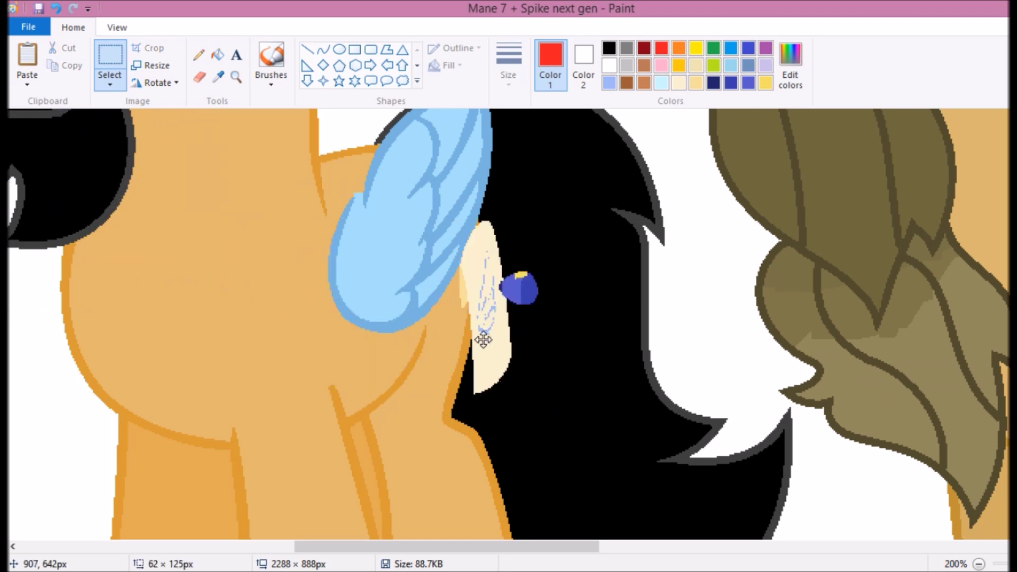
Position the narrowed scroll and pen on the orange pegasus's flank and tuck them behind the wing using the copied wing piece.
drag(532, 365, 490, 361)
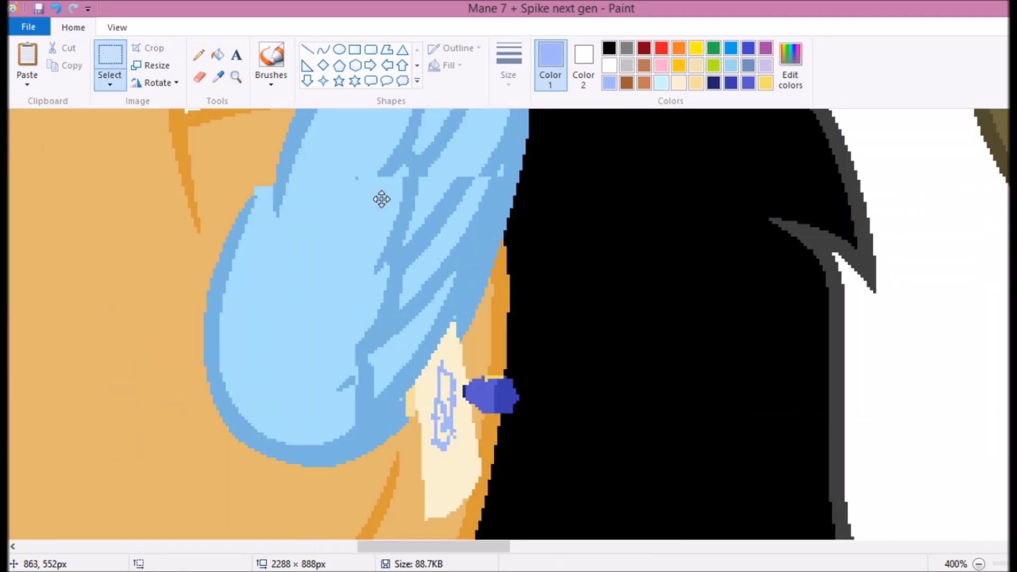
drag(381, 199, 392, 214)
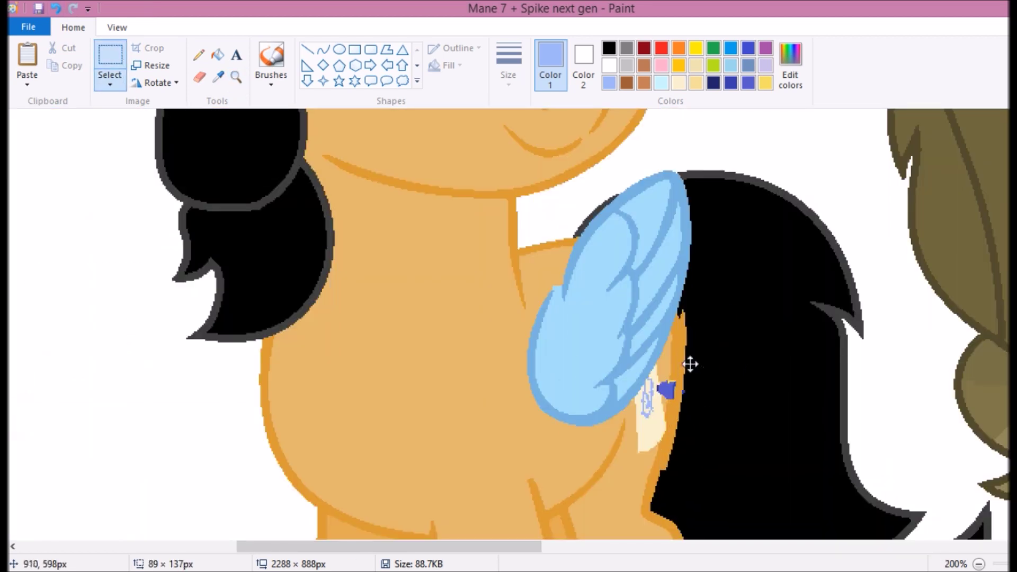
click(61, 9)
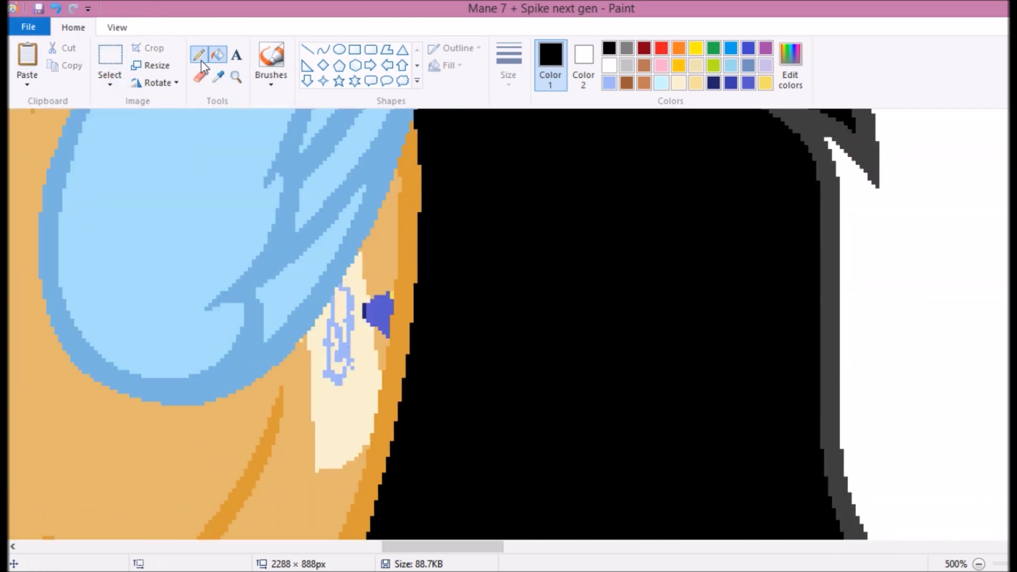
Sketch a rough red apple wearing a star-badged cowboy hat between the pink unicorn and the orange pegasus, undoing stray strokes.
click(236, 76)
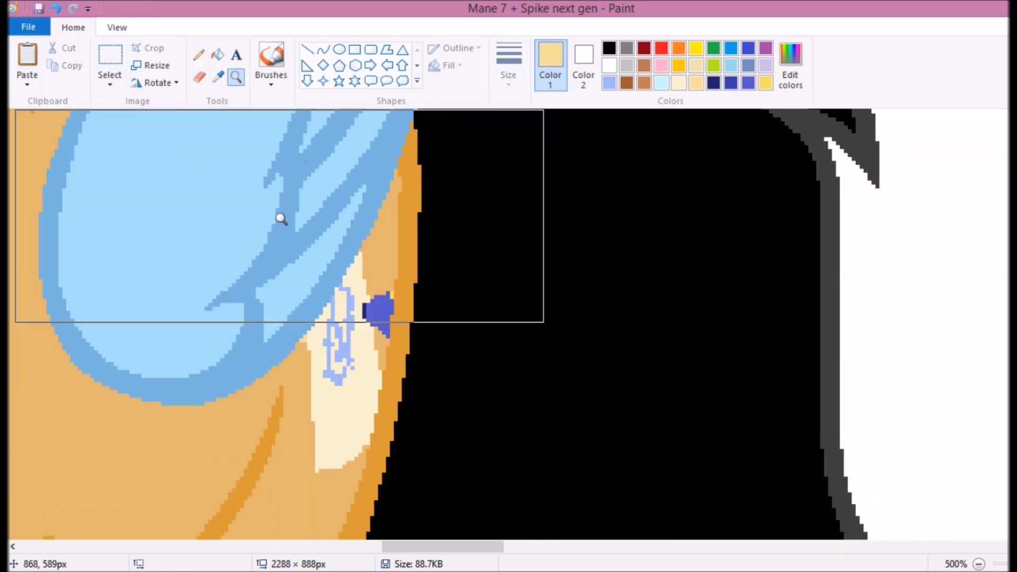
right_click(280, 218)
click(228, 249)
click(439, 327)
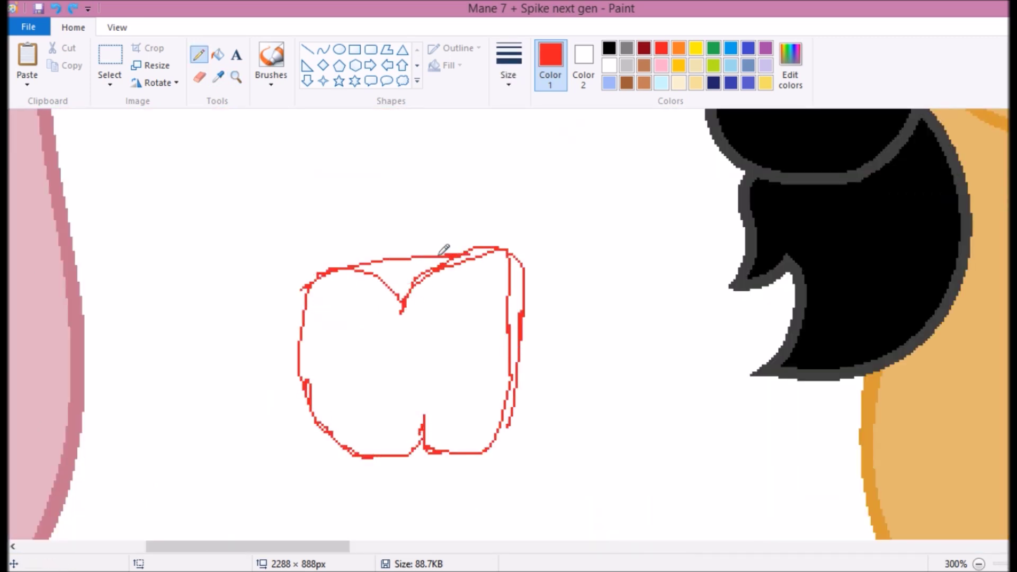
key(ctrl+z)
key(ctrl+z)
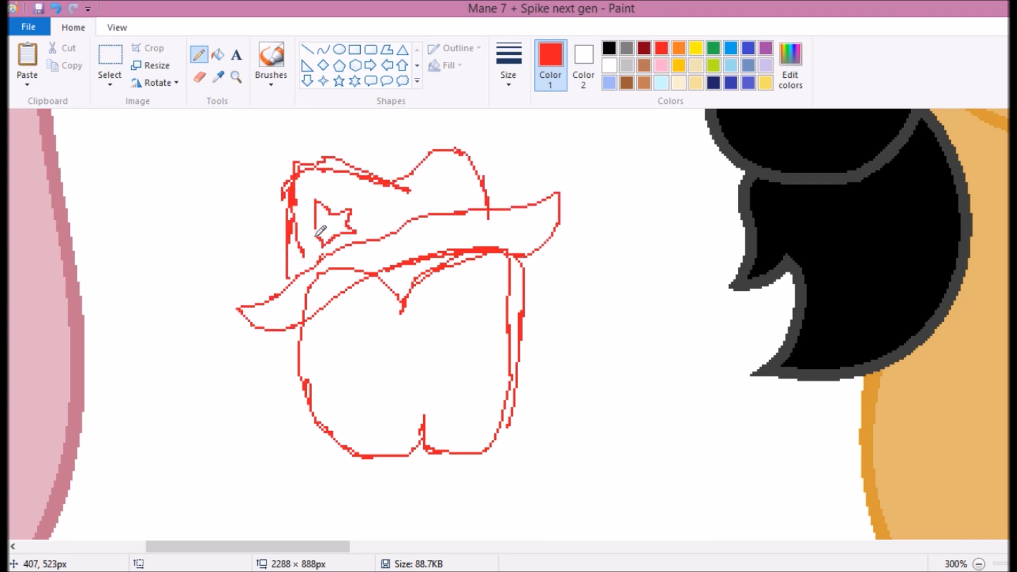
Mix a brown for the hat and a dark red, and trace the apple's outline with dark red curves.
key(ctrl+Page_Up)
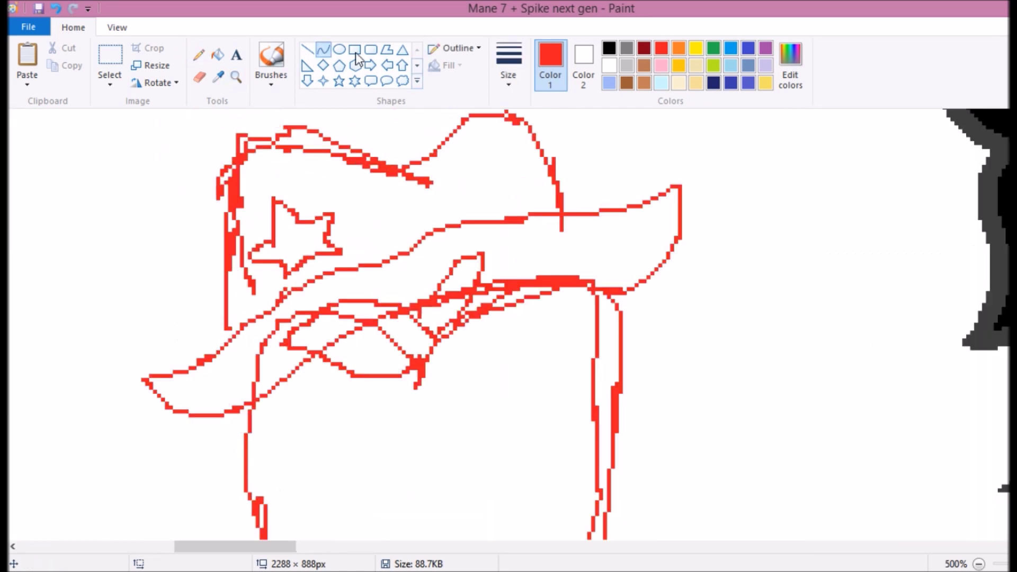
click(790, 64)
click(568, 222)
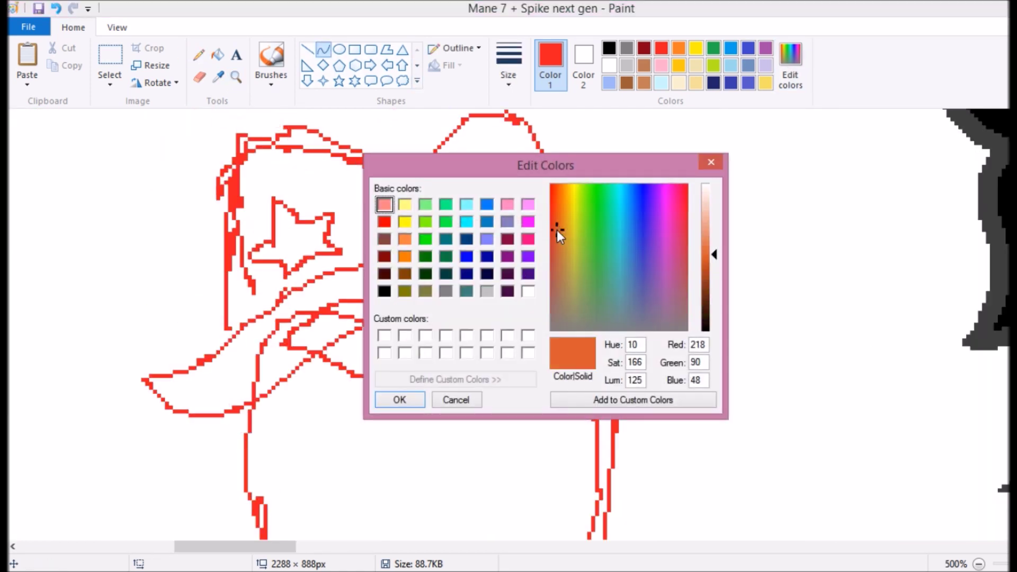
click(400, 399)
drag(136, 375, 678, 188)
click(790, 64)
click(554, 192)
click(400, 399)
key(ctrl+Page_Down)
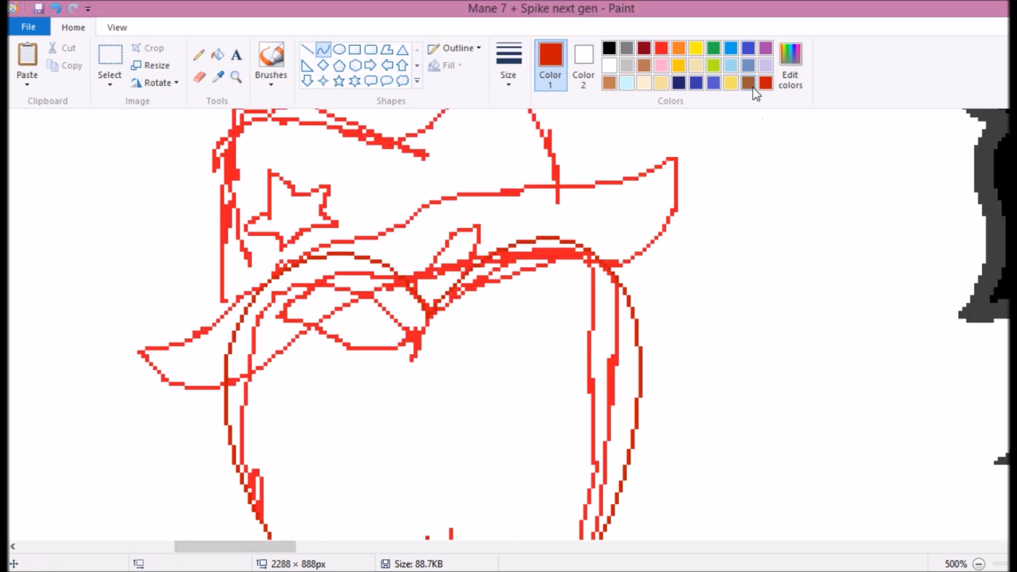
Trace the upper and lower edges of the hat's brim with brown curves.
click(748, 82)
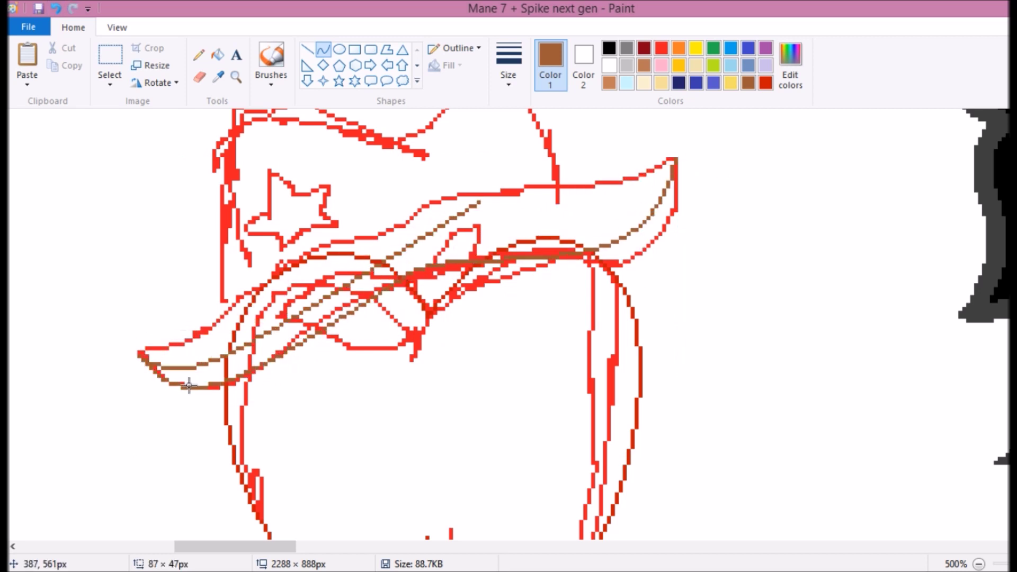
drag(231, 324, 552, 220)
scroll(498, 191, up, 3)
Outline the hat's crown in a lighter brown and place a pale yellow star about 20 px wide on it.
click(791, 64)
click(717, 267)
click(400, 399)
drag(218, 436, 428, 267)
drag(307, 339, 182, 210)
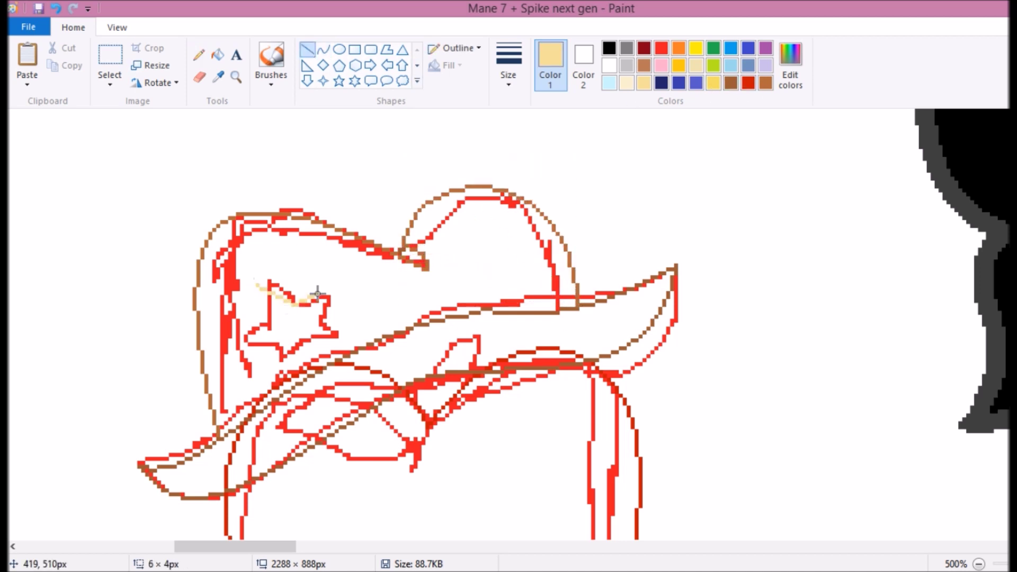
drag(318, 352, 322, 357)
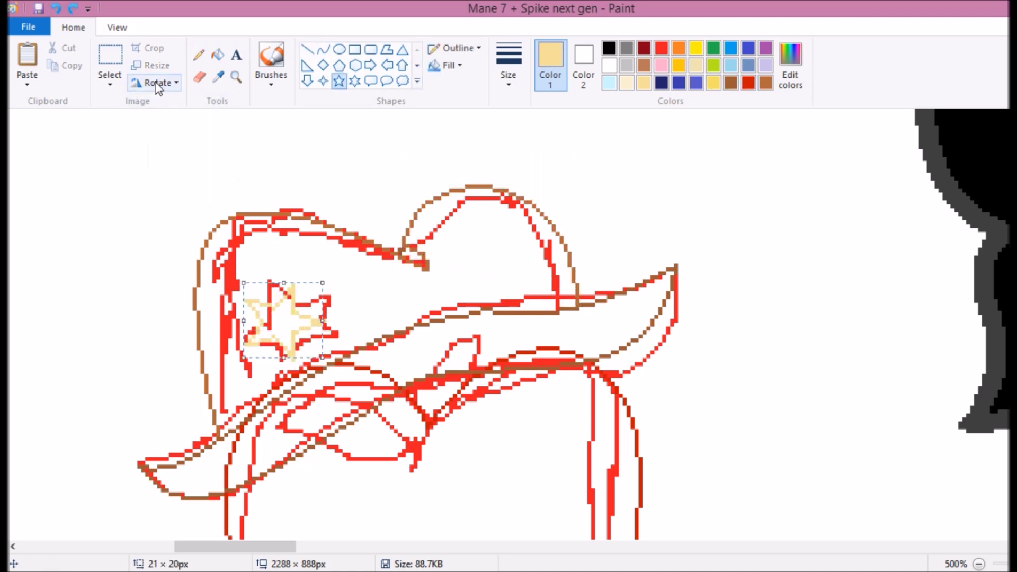
Mix a reddish brown and outline the apple's curved stem over the hat brim.
click(322, 49)
scroll(390, 318, up, 1)
click(790, 64)
click(711, 265)
click(399, 400)
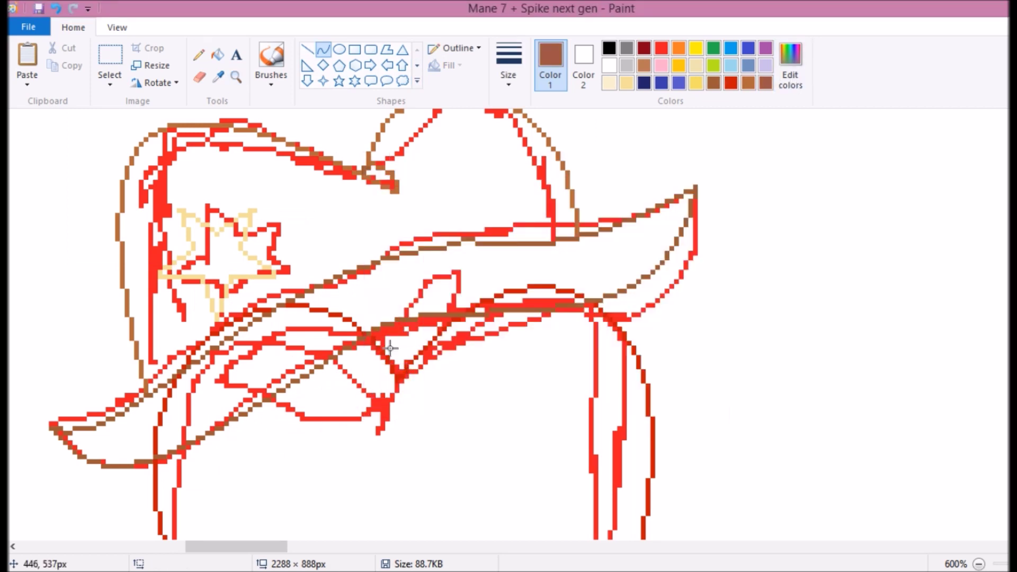
Mix a green and a darker green, and outline the leaf beside the stem with curves.
click(790, 64)
click(593, 249)
click(395, 397)
drag(208, 395, 398, 378)
click(790, 64)
click(710, 290)
click(396, 397)
click(299, 362)
Fill the apple's body with dark red and undo the stray fill on the hat.
scroll(299, 362, down, 2)
click(217, 54)
click(318, 360)
click(229, 243)
key(ctrl+z)
Fill the hat's brim with its brown outline color and the leaf with dark green.
click(218, 76)
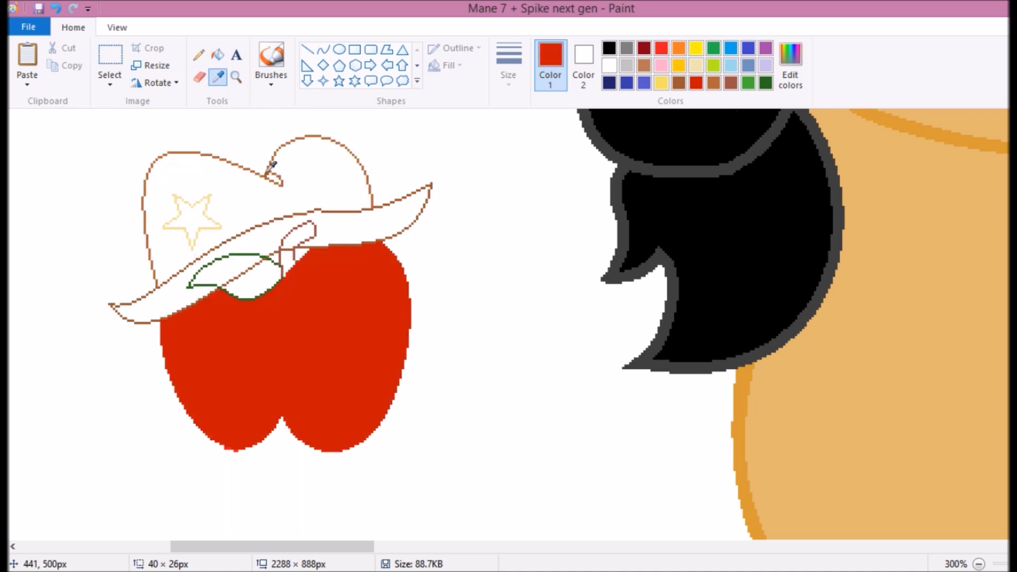
click(281, 185)
click(129, 303)
click(236, 77)
click(284, 181)
click(284, 182)
click(765, 82)
click(297, 371)
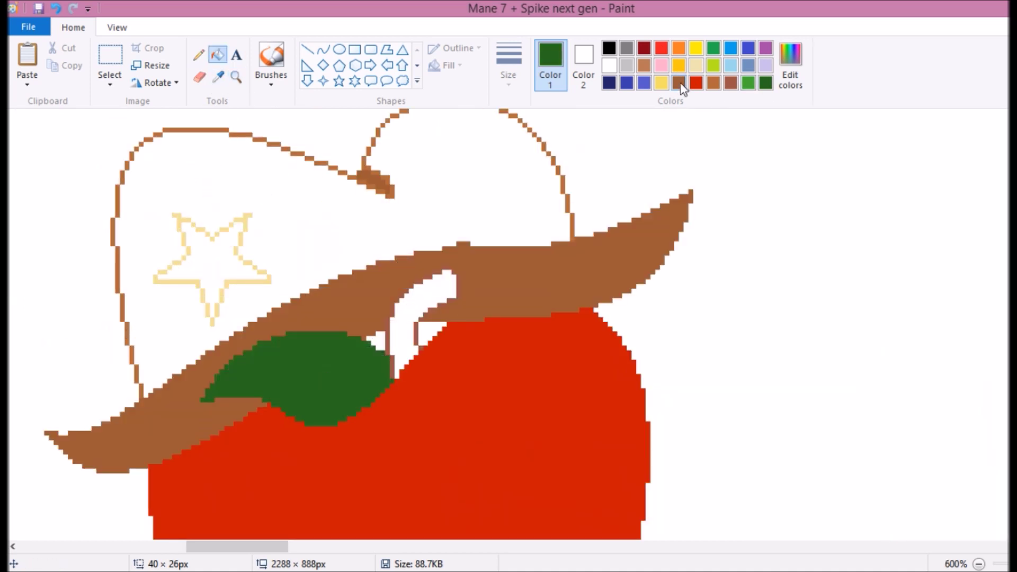
Fill the star with its pale yellow outline color and the hat's crown with the lighter brown.
click(217, 77)
click(212, 233)
click(212, 265)
click(212, 159)
Fill the stem with a light tan brown and shade the gaps beside it with dark brown.
click(218, 77)
click(419, 326)
click(791, 64)
drag(711, 227, 715, 245)
click(633, 397)
click(397, 398)
click(424, 297)
click(791, 63)
click(373, 339)
click(432, 331)
scroll(371, 265, down, 2)
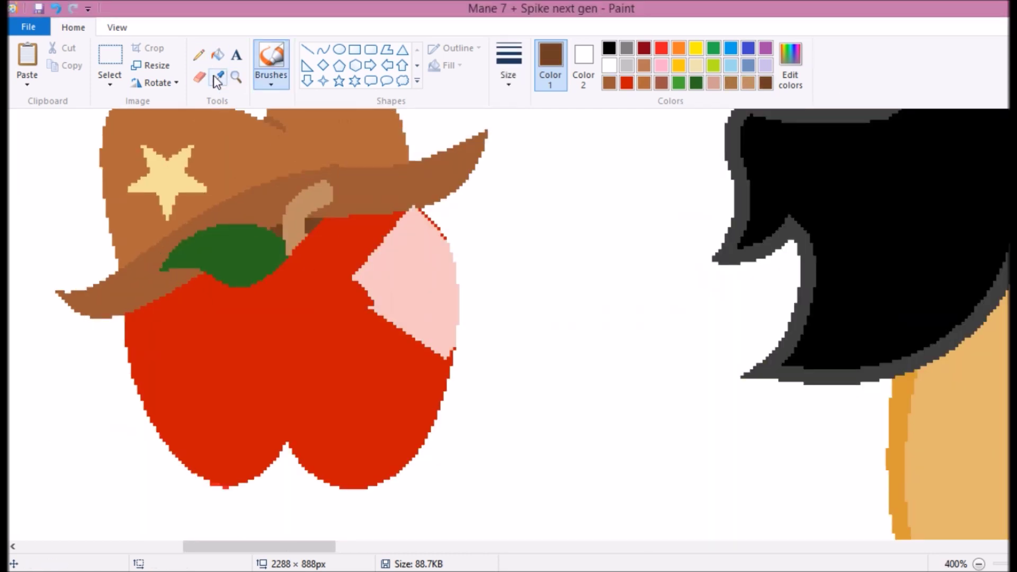
Add pale pink shine marks to the upper side of the apple.
click(661, 65)
click(199, 55)
drag(399, 239, 373, 245)
click(236, 77)
scroll(212, 212, down, 5)
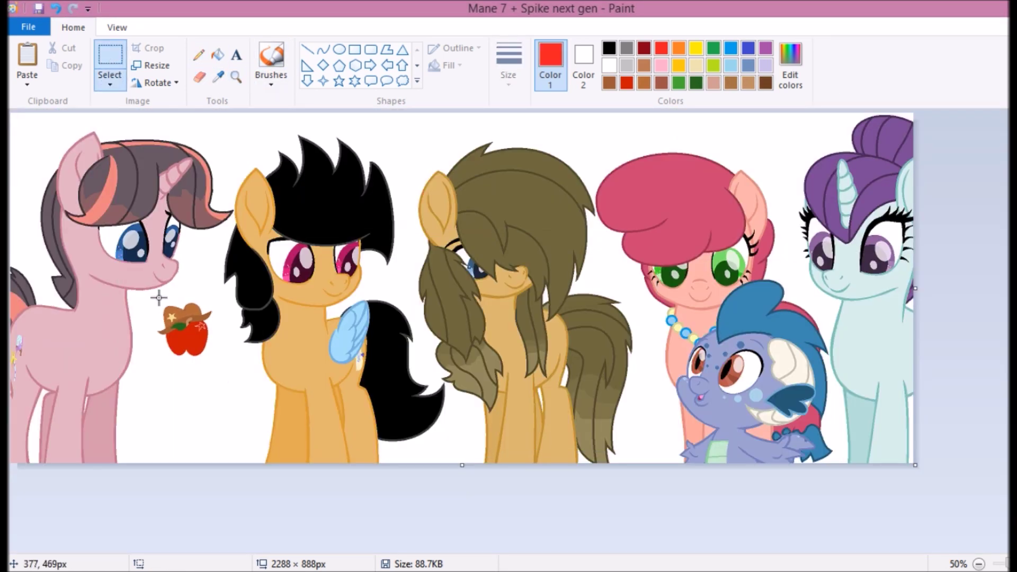
Move the narrowed apple-and-hat mark beside the olive-maned pony's tail, try it on the flank and undo that placement.
drag(156, 301, 215, 359)
scroll(572, 329, up, 5)
drag(890, 317, 388, 406)
key(ctrl+z)
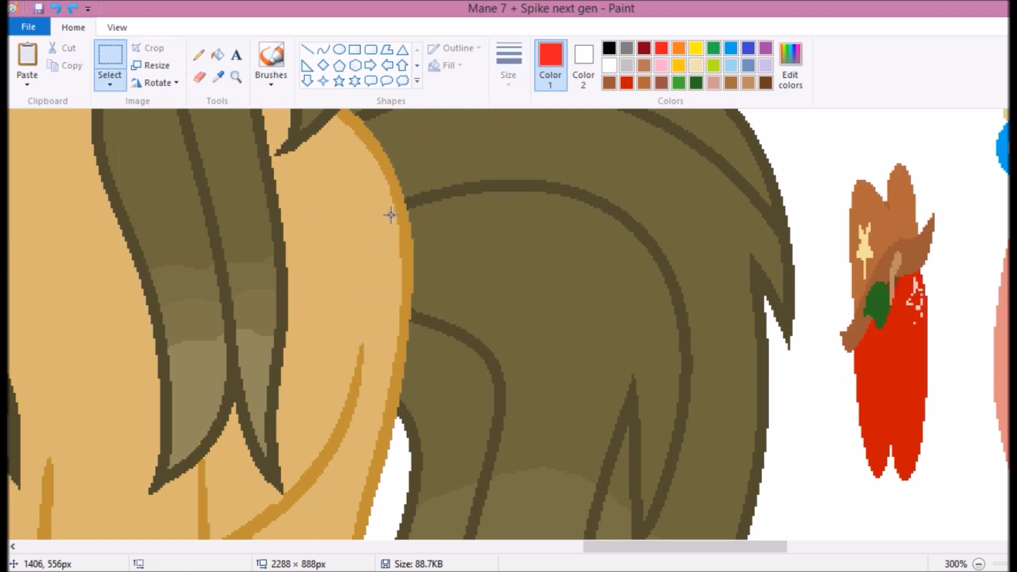
Clear the body from the copied flank section and use it to fit the apple mark inside the olive-maned pony's flank outline.
scroll(445, 267, down, 3)
scroll(445, 268, up, 1)
click(221, 61)
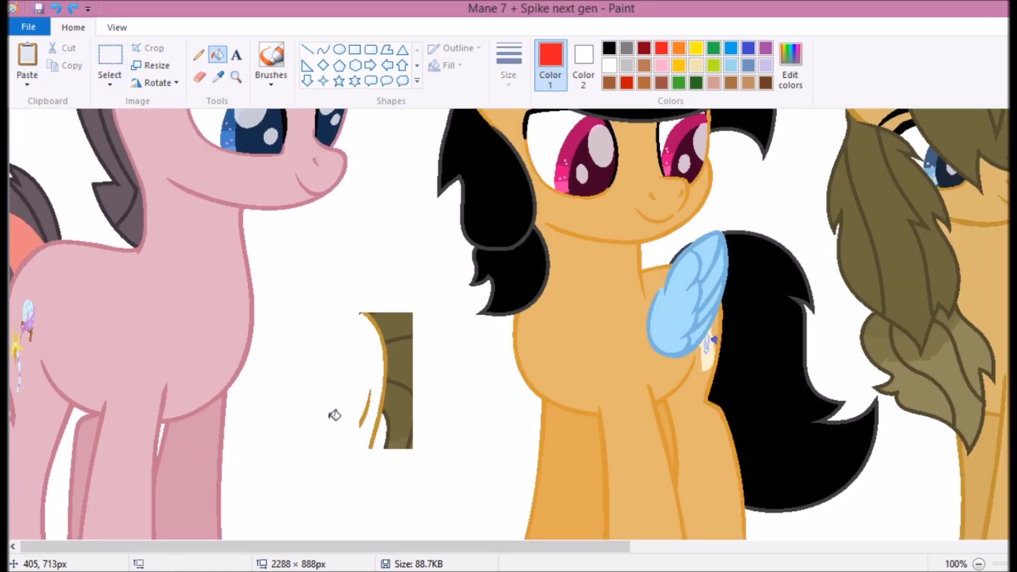
scroll(739, 403, up, 3)
click(218, 77)
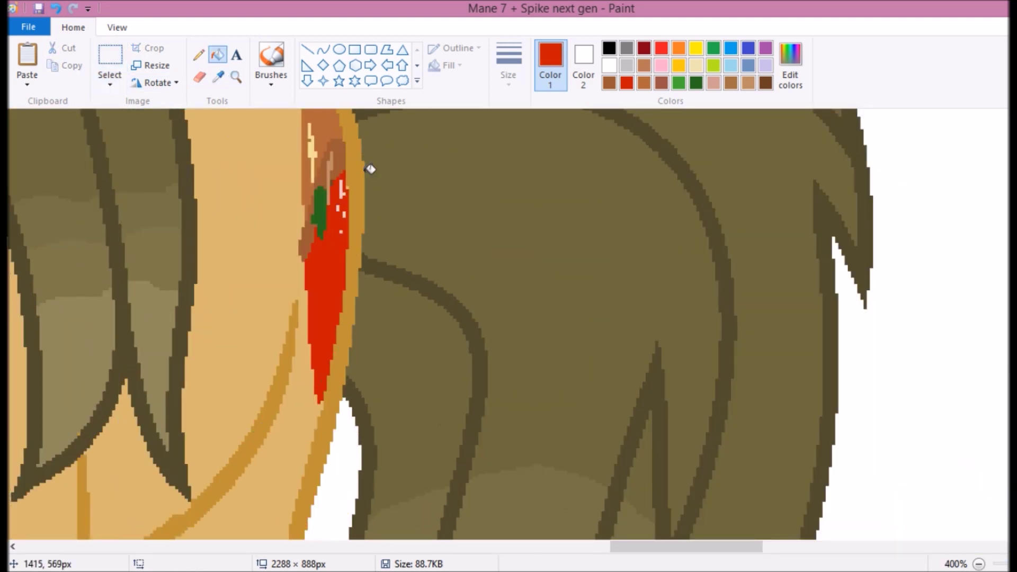
scroll(352, 187, down, 4)
scroll(352, 187, up, 1)
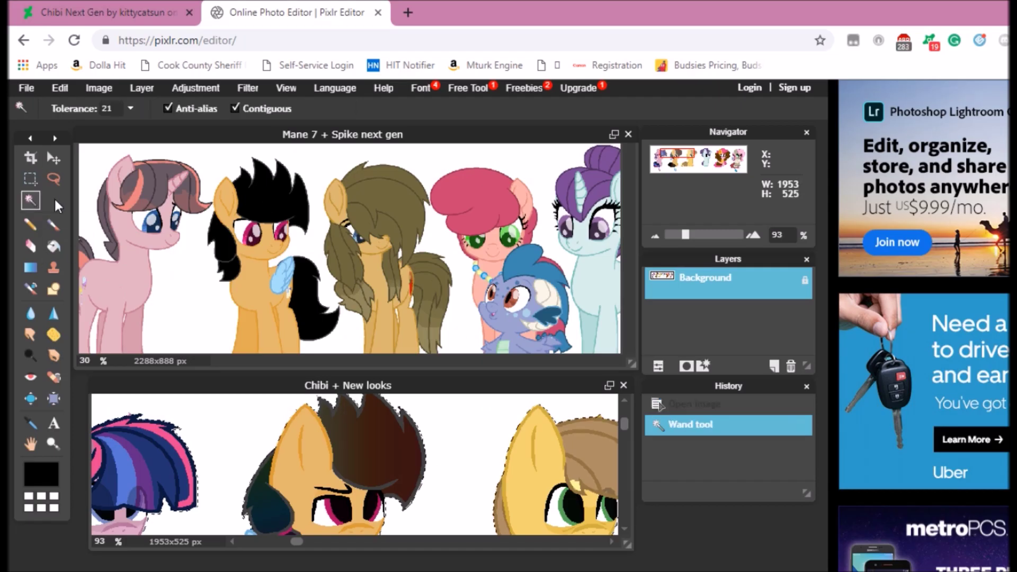
Switch to the Pixlr editor, clear the reference image's selection and start a linear gradient using the reference pony's dark mane.
click(30, 178)
click(199, 420)
click(30, 267)
click(233, 108)
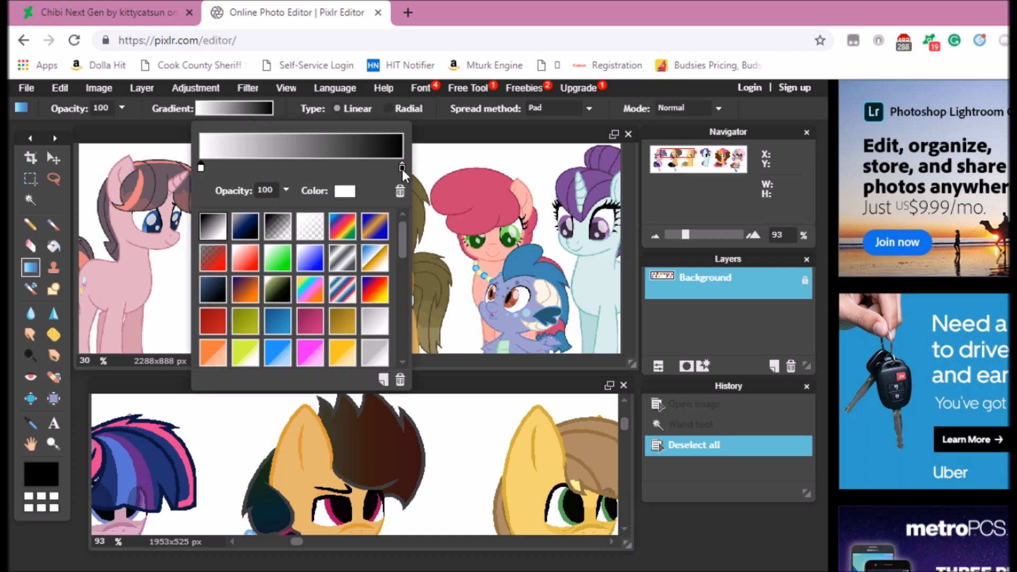
click(403, 167)
click(460, 182)
scroll(317, 461, up, 4)
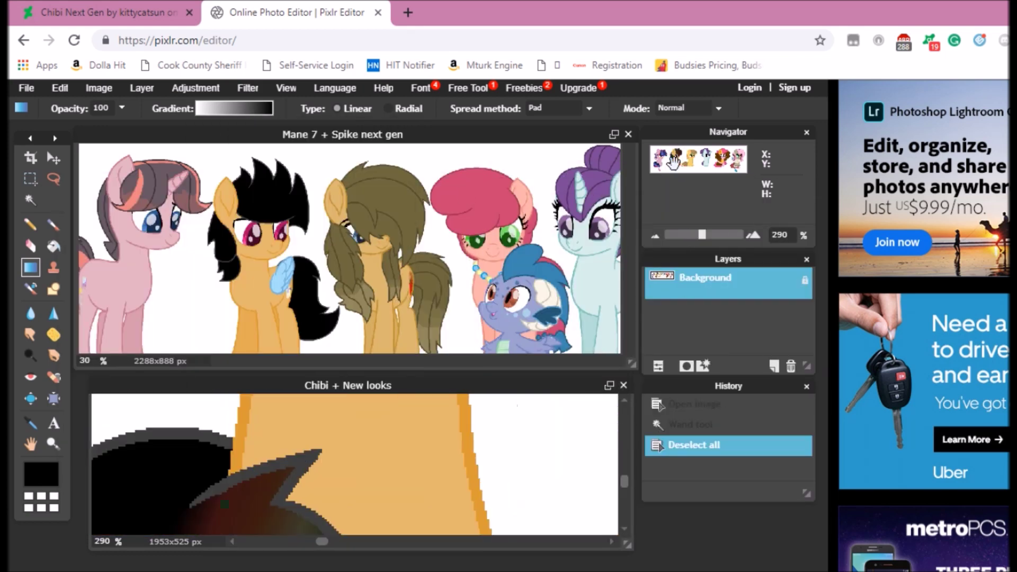
Build a dark olive to dark red gradient from the reference pony's colors and apply it across the orange pegasus's front mane.
click(233, 108)
click(201, 167)
click(239, 455)
click(825, 470)
click(295, 167)
click(295, 431)
click(825, 430)
click(295, 167)
click(809, 431)
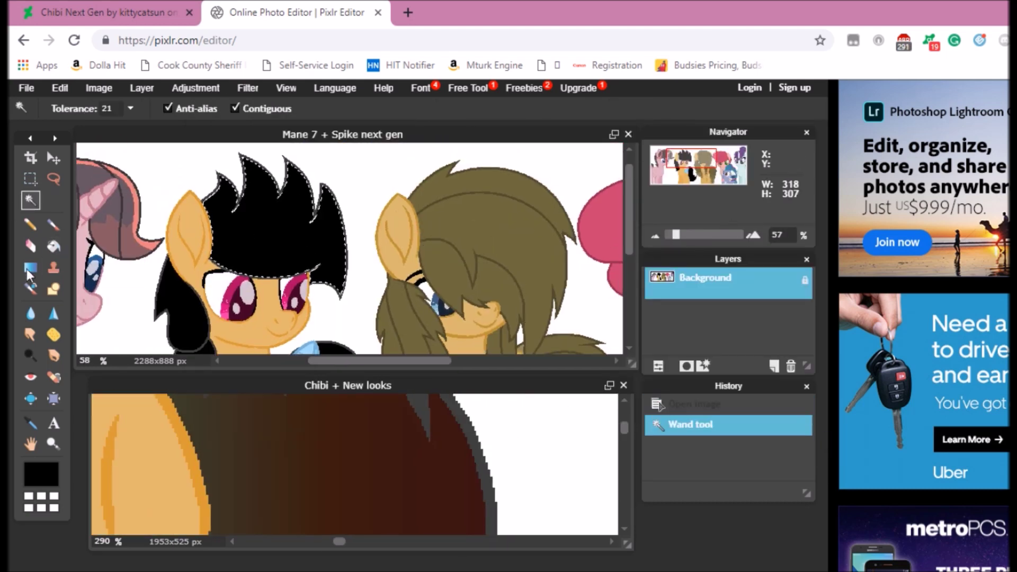
click(30, 267)
drag(212, 212, 601, 150)
Select the pegasus's side mane and set the gradient's later stops to the reference's dark green and dark blue.
key(w)
scroll(151, 238, down, 1)
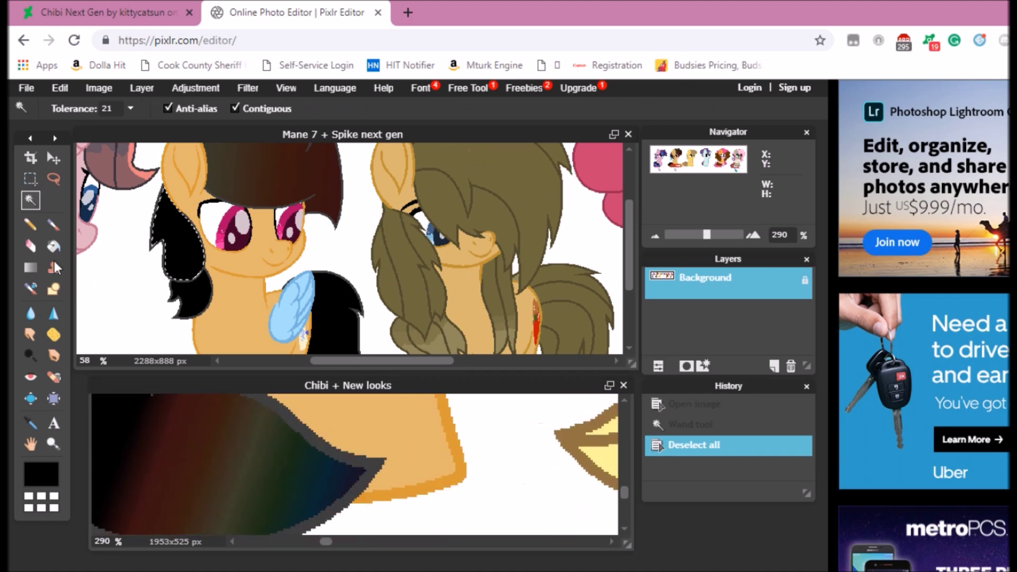
click(30, 268)
click(235, 108)
click(301, 167)
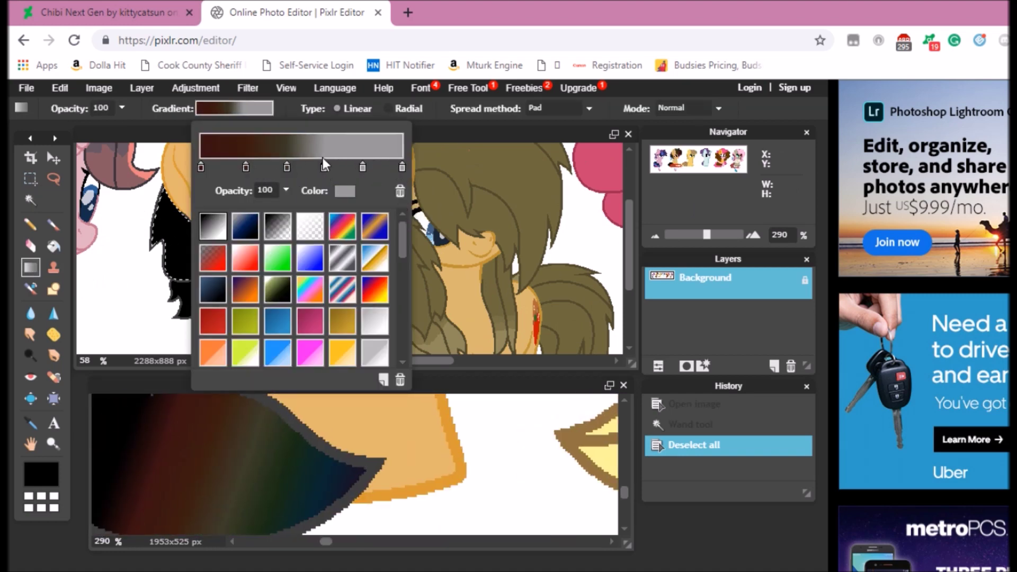
double_click(324, 168)
click(493, 283)
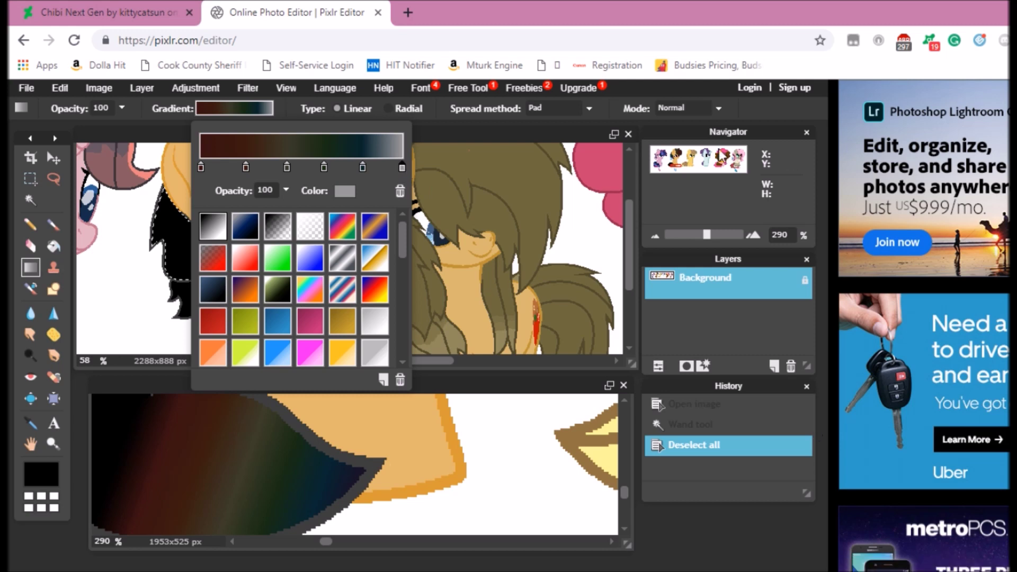
Replace the gray in the gradient's last stop with a dark shade matching the reference tail's tip.
click(234, 108)
click(234, 108)
double_click(402, 168)
click(509, 249)
click(574, 284)
click(825, 431)
Select the pegasus's tail and apply the black-to-multicolor gradient toward its tip.
click(30, 200)
scroll(212, 466, down, 3)
scroll(85, 265, down, 3)
click(30, 267)
drag(276, 228, 304, 317)
click(235, 108)
click(209, 172)
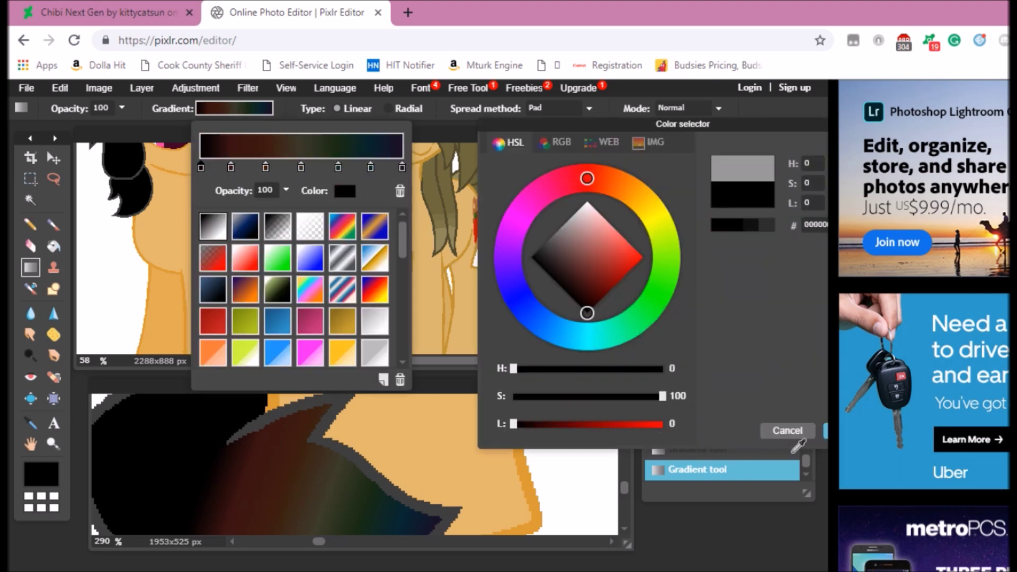
click(788, 427)
mouse_move(277, 259)
mouse_down()
mouse_move(293, 325)
mouse_move(262, 278)
mouse_move(272, 261)
mouse_up()
Reduce the gradient to dark green and dark blue and apply it down the pegasus's side mane.
drag(698, 173, 685, 163)
click(234, 108)
click(336, 199)
drag(234, 191, 249, 265)
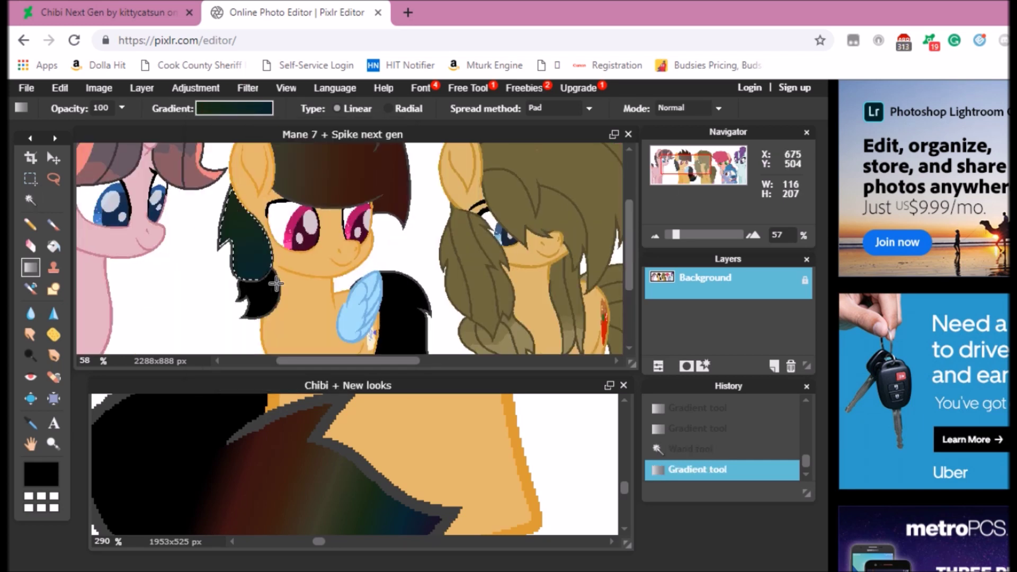
Sample the dark purple of the reference pony's lower mane and color the pegasus's lower mane tuft with it.
click(481, 458)
scroll(481, 458, down, 3)
key(i)
click(286, 517)
click(30, 267)
drag(175, 243, 186, 256)
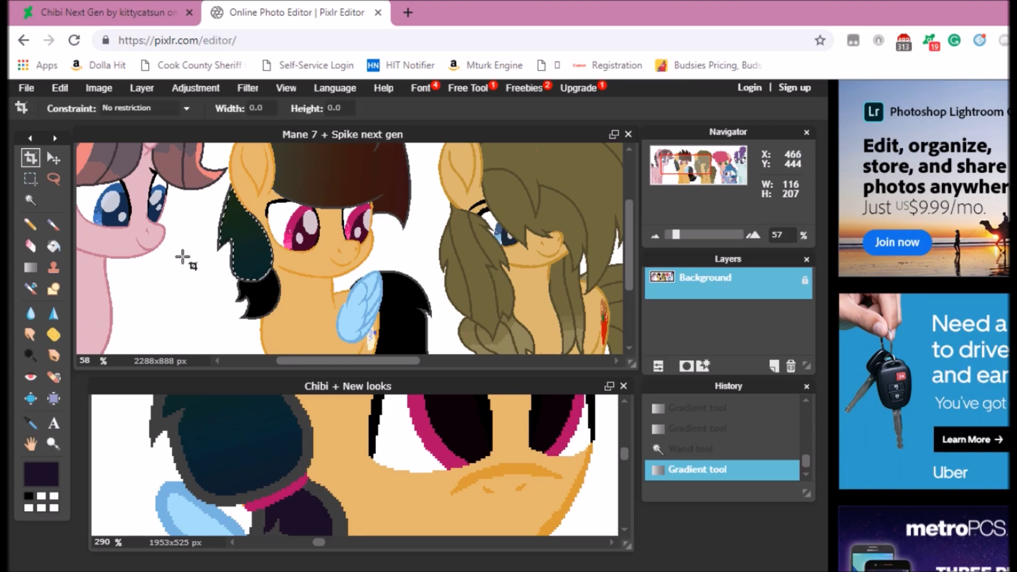
click(53, 288)
click(186, 256)
scroll(349, 249, down, 3)
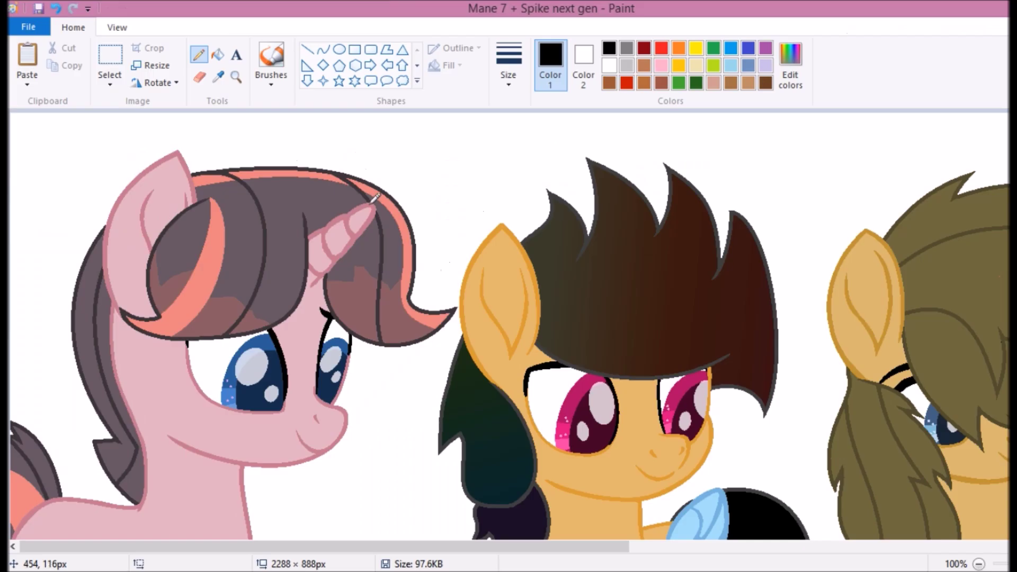
Switch to Paint, draw a slate blue (64, 80, 100) ground line along the picture's lower edge and fill the ground below it.
scroll(375, 198, down, 1)
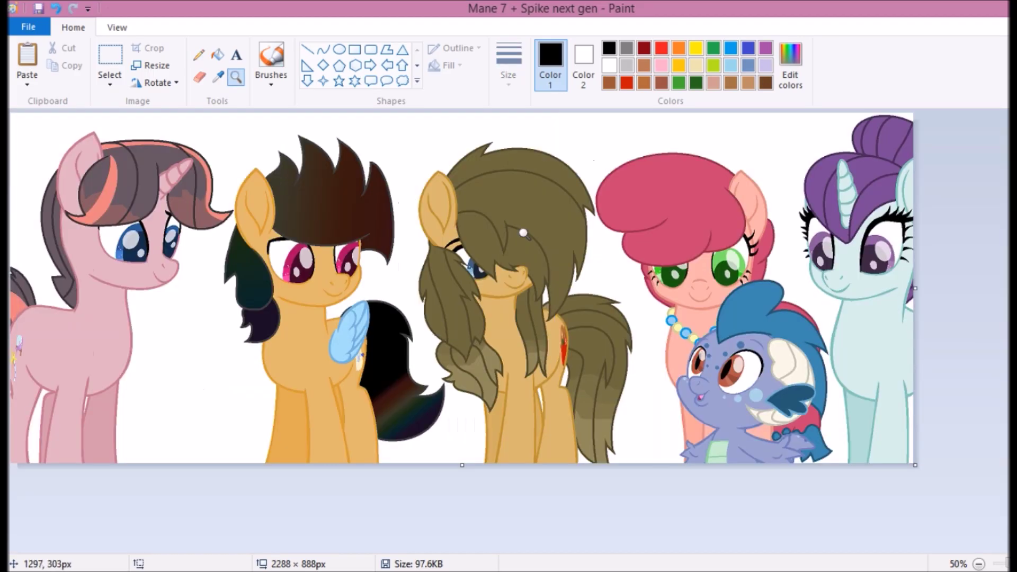
click(322, 49)
click(790, 64)
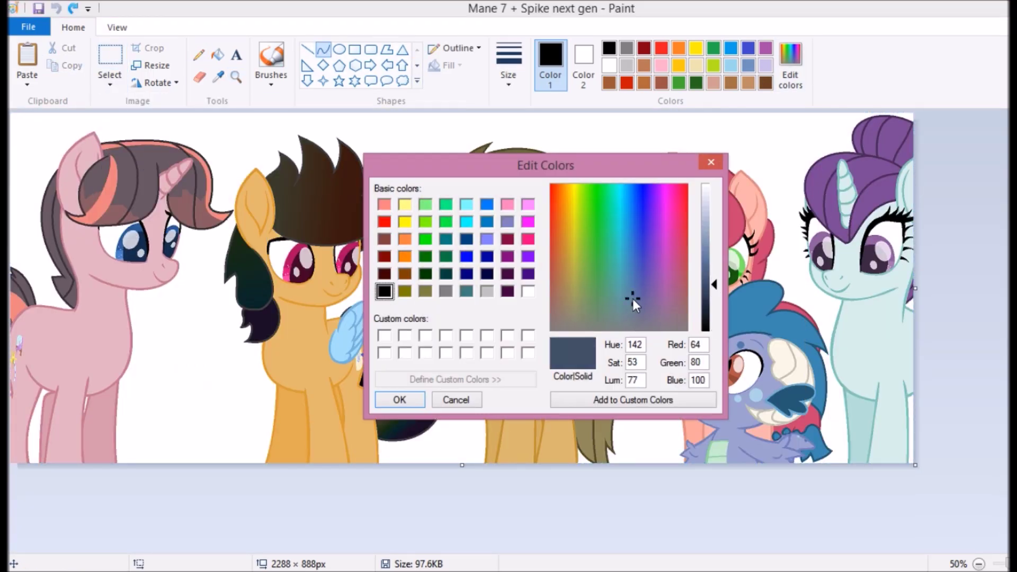
click(399, 399)
drag(946, 448, 117, 455)
drag(653, 449, 653, 477)
drag(311, 363, 116, 461)
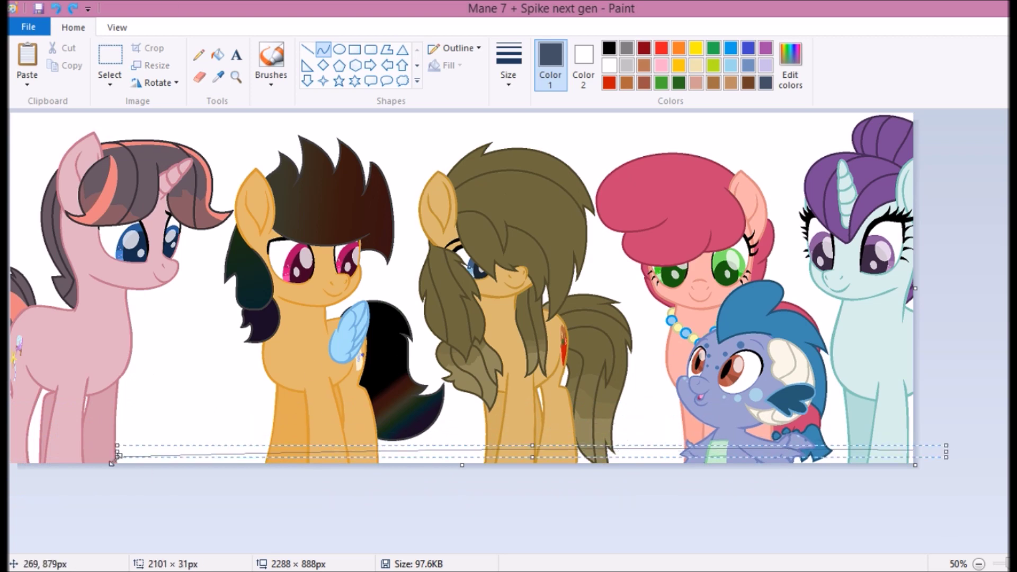
click(217, 54)
click(459, 460)
Mix a light blue and fill the white background behind all the characters.
click(791, 63)
click(627, 245)
click(397, 397)
click(137, 403)
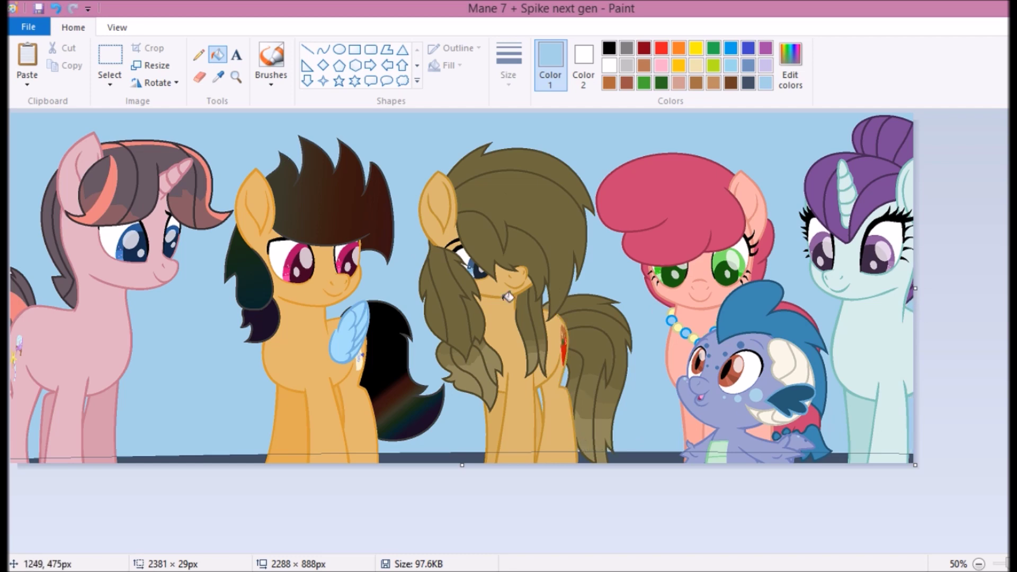
Mix a gray (159, 176, 175) and draw rectangles for a window frame behind the pegasus and the olive-maned pony.
click(281, 250)
click(790, 64)
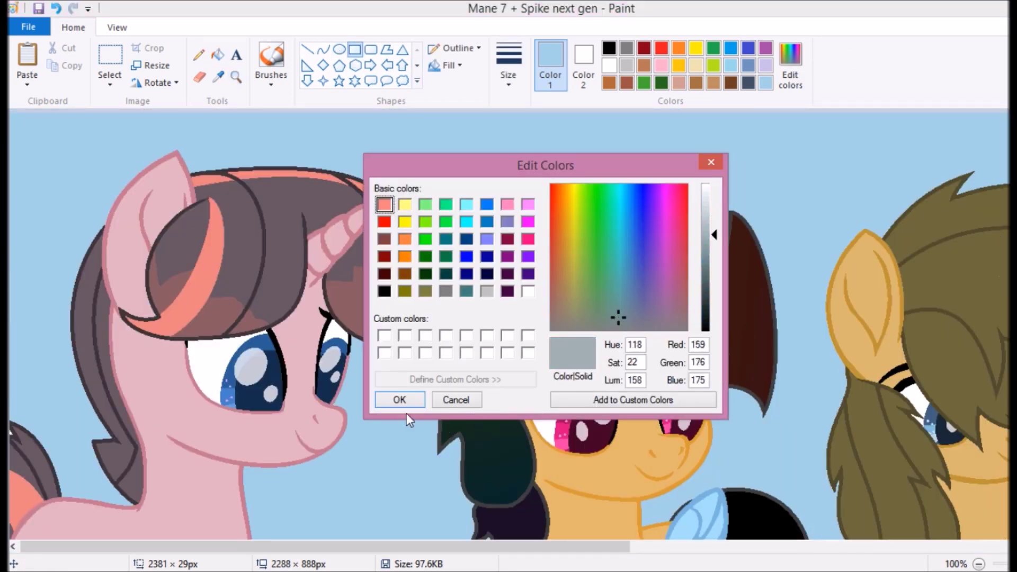
click(399, 399)
scroll(371, 317, right, 10)
drag(321, 313, 629, 340)
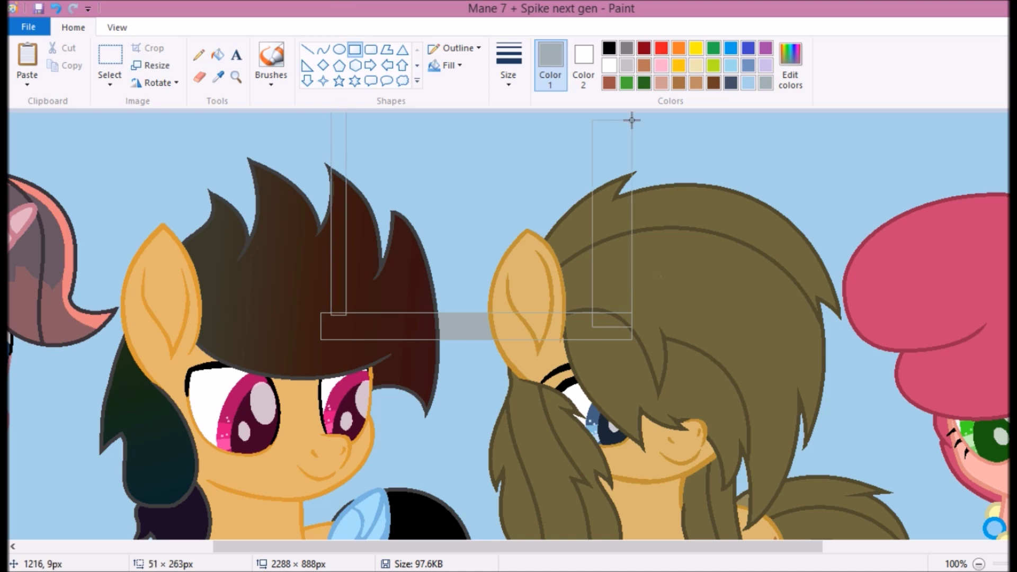
Mix a dark red, draw curved curtain outlines on both sides inside the window frame, and fill the curtains with it.
click(766, 48)
click(790, 64)
drag(713, 249, 713, 294)
key(Return)
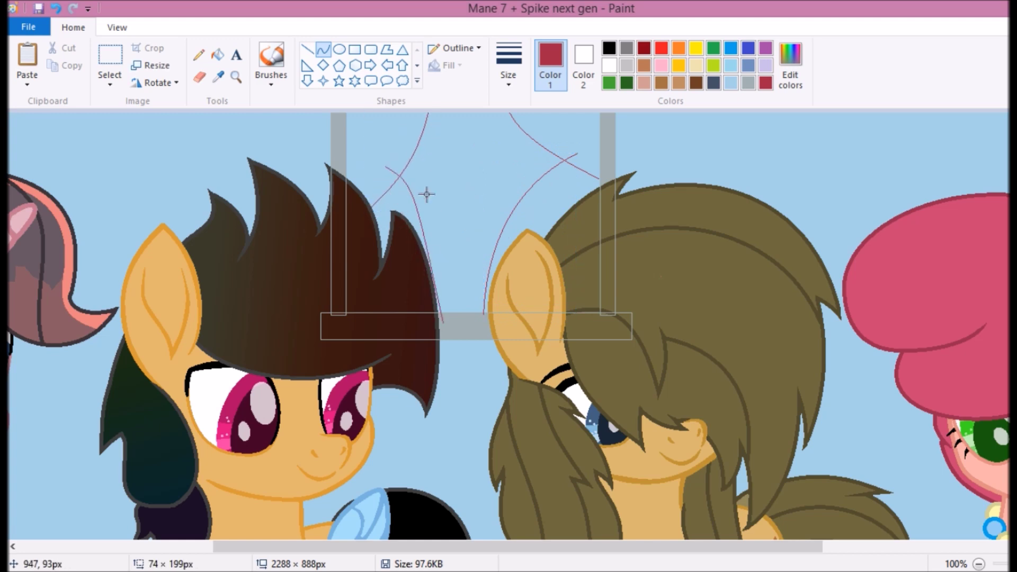
click(217, 53)
click(371, 159)
click(529, 159)
Mix a tan color and draw a tieback band across each of the two red curtains.
scroll(476, 212, up, 2)
click(790, 64)
key(Return)
mouse_move(638, 253)
mouse_down()
mouse_move(693, 253)
mouse_move(651, 281)
mouse_up()
scroll(266, 296, left, 5)
click(791, 63)
click(568, 261)
click(397, 396)
Erase the red curtain lines that overshoot onto the window sill by drawing over them in the sill's gray.
click(236, 77)
click(380, 158)
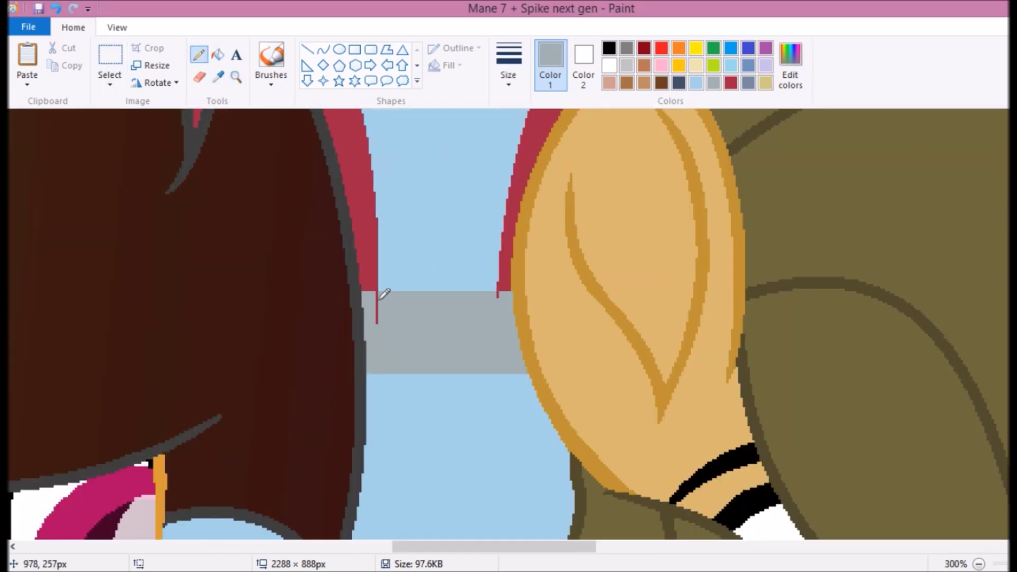
scroll(243, 154, down, 5)
click(110, 55)
scroll(535, 212, up, 4)
Mix two greens, draw two thin curved hill lines between the curtains, and fill the far hill dark green and the near one lighter green.
click(509, 64)
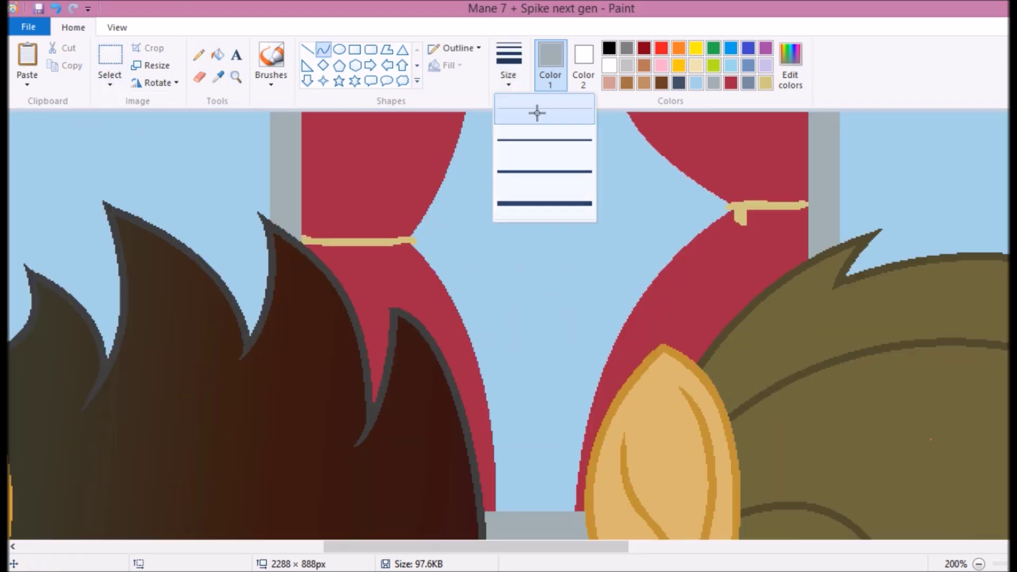
click(323, 49)
click(713, 48)
click(791, 64)
click(399, 399)
drag(363, 329, 863, 261)
drag(364, 272, 749, 204)
drag(530, 238, 490, 150)
click(218, 54)
click(542, 342)
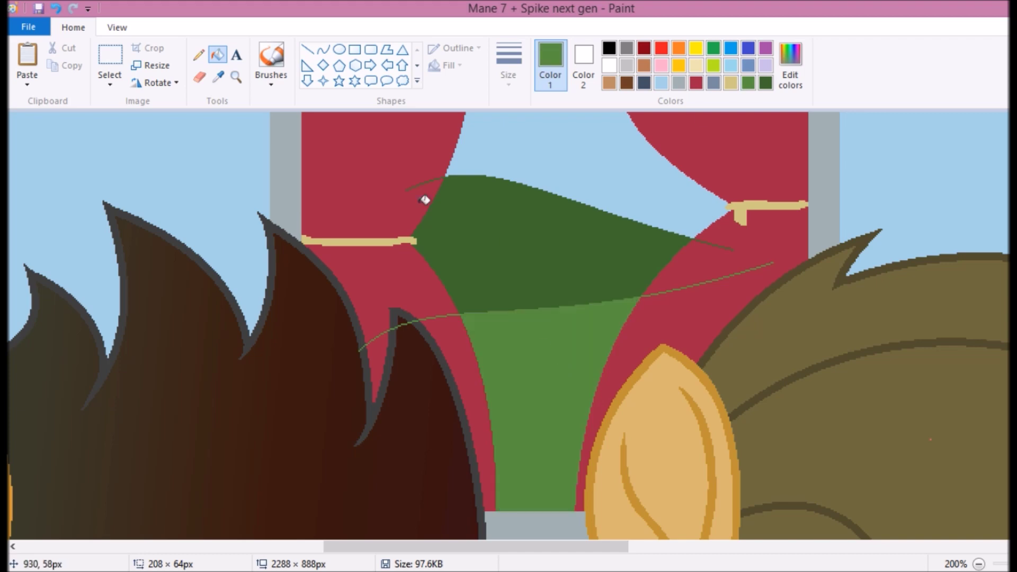
Paste a reference picture from the MY DRAWINGS folder, sample its dark navy and purple as the two drawing colors, and remove the picture.
click(236, 77)
click(227, 175)
click(27, 84)
click(52, 121)
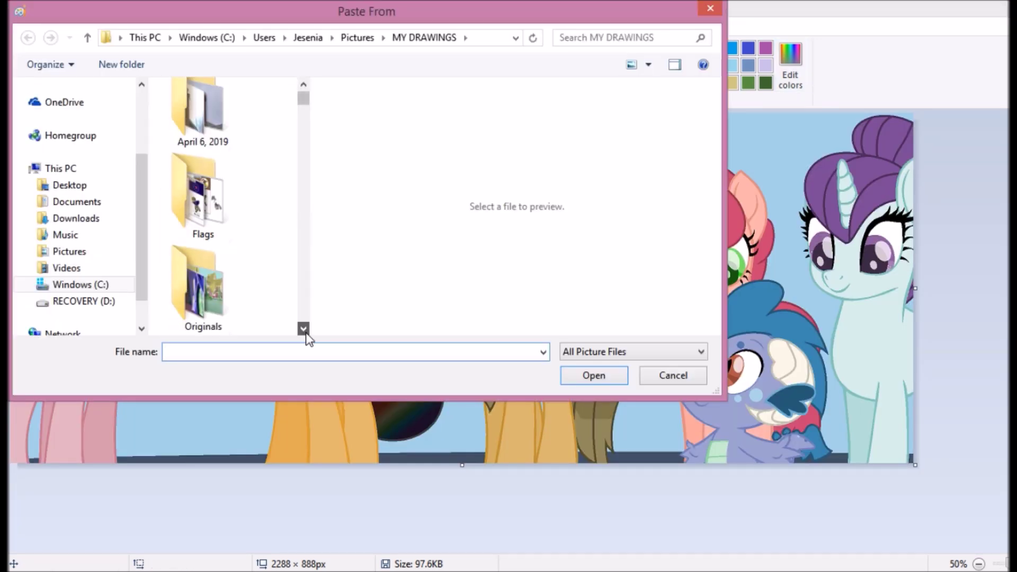
scroll(303, 219, down, 5)
double_click(203, 297)
key(Delete)
Fill the light blue wall areas behind all the characters with purple and the ground strip with dark navy.
click(217, 55)
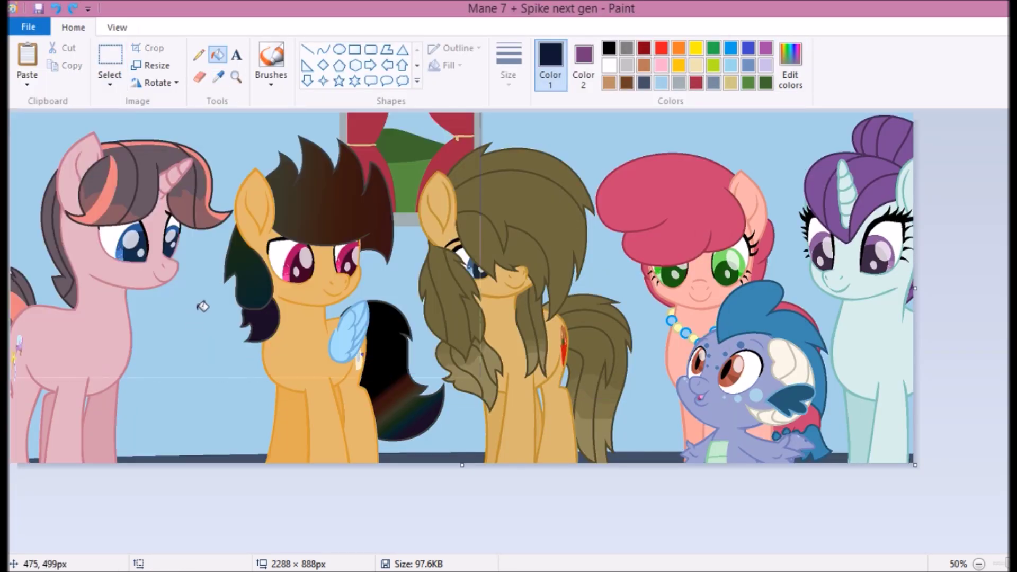
right_click(199, 302)
right_click(68, 434)
click(191, 458)
right_click(408, 276)
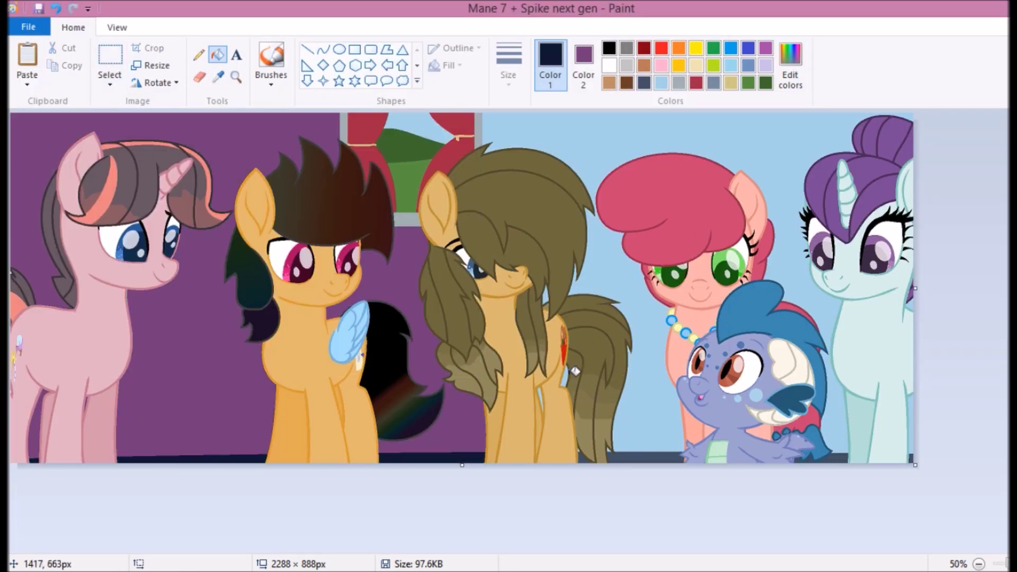
right_click(651, 407)
right_click(894, 456)
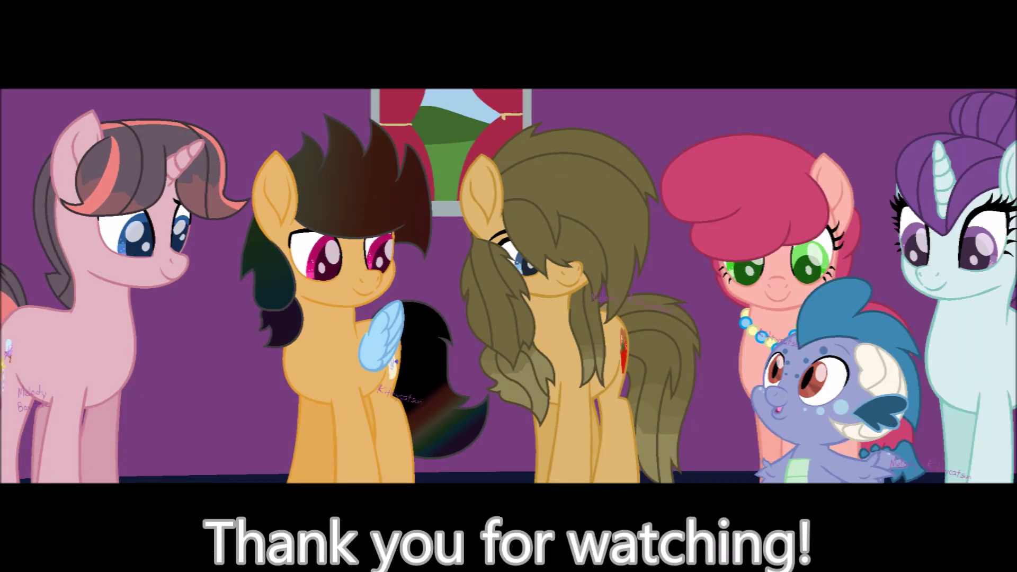